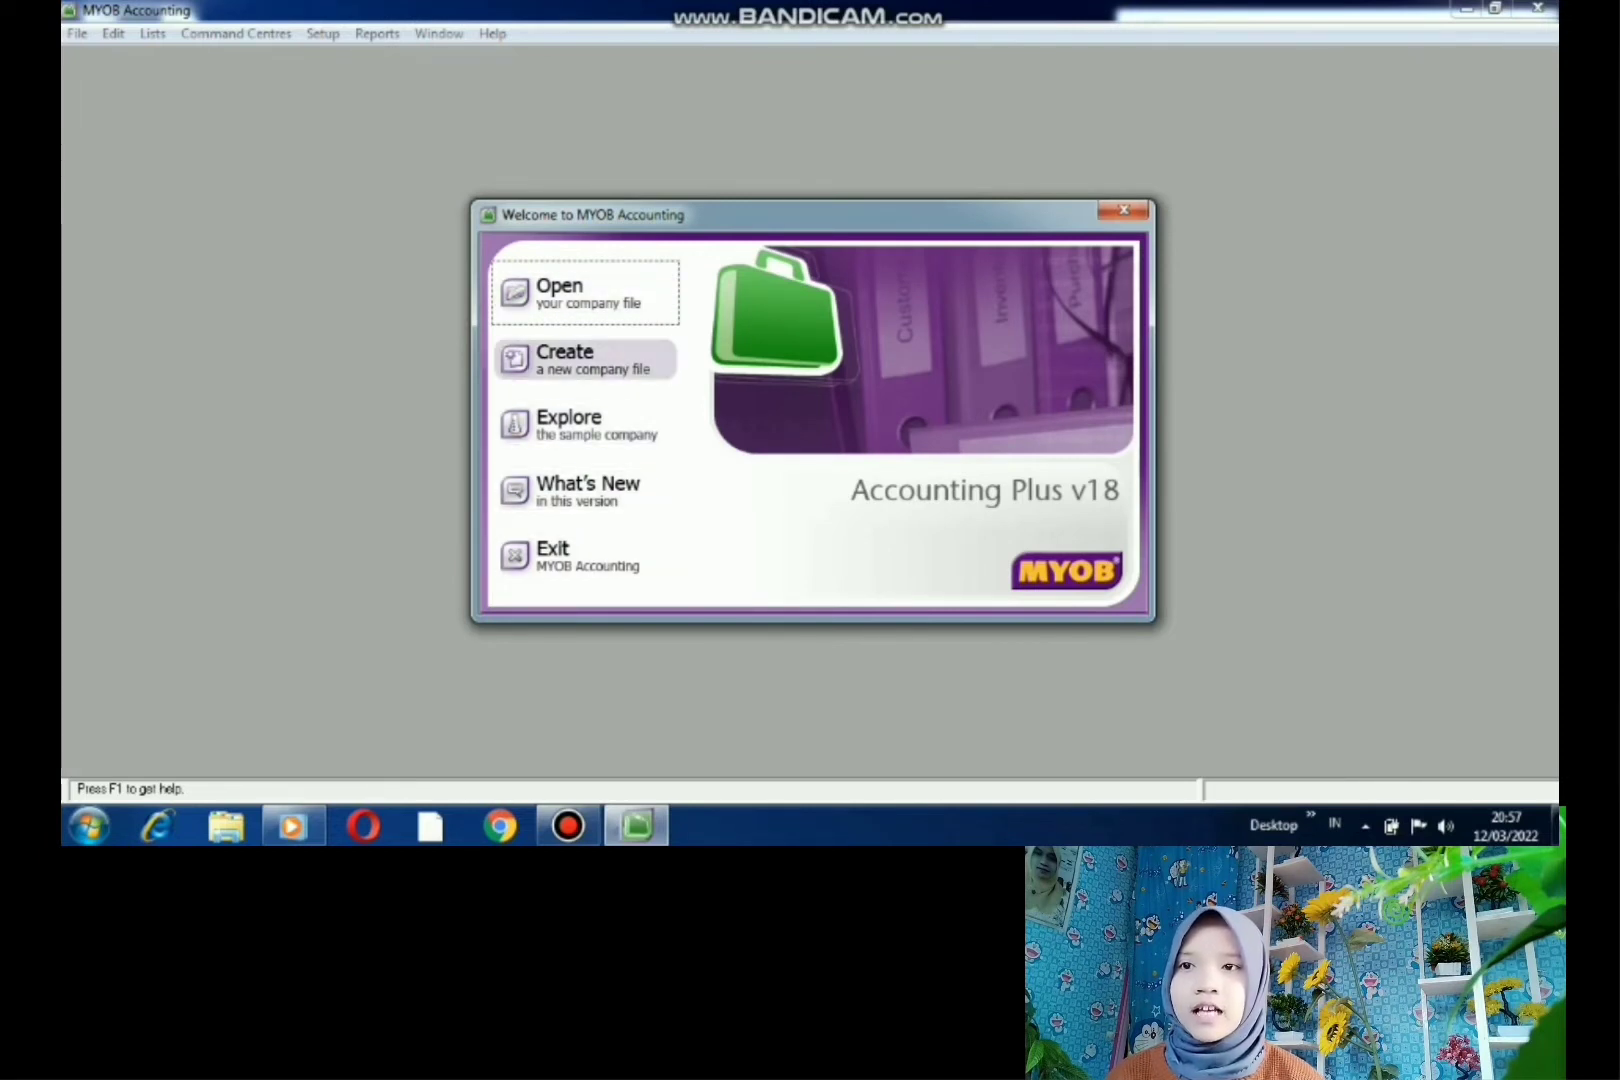
- Start a new company file, entering the serial number and company name Warung Abadi
{"action": "left_click", "coordinate": [585, 358]}
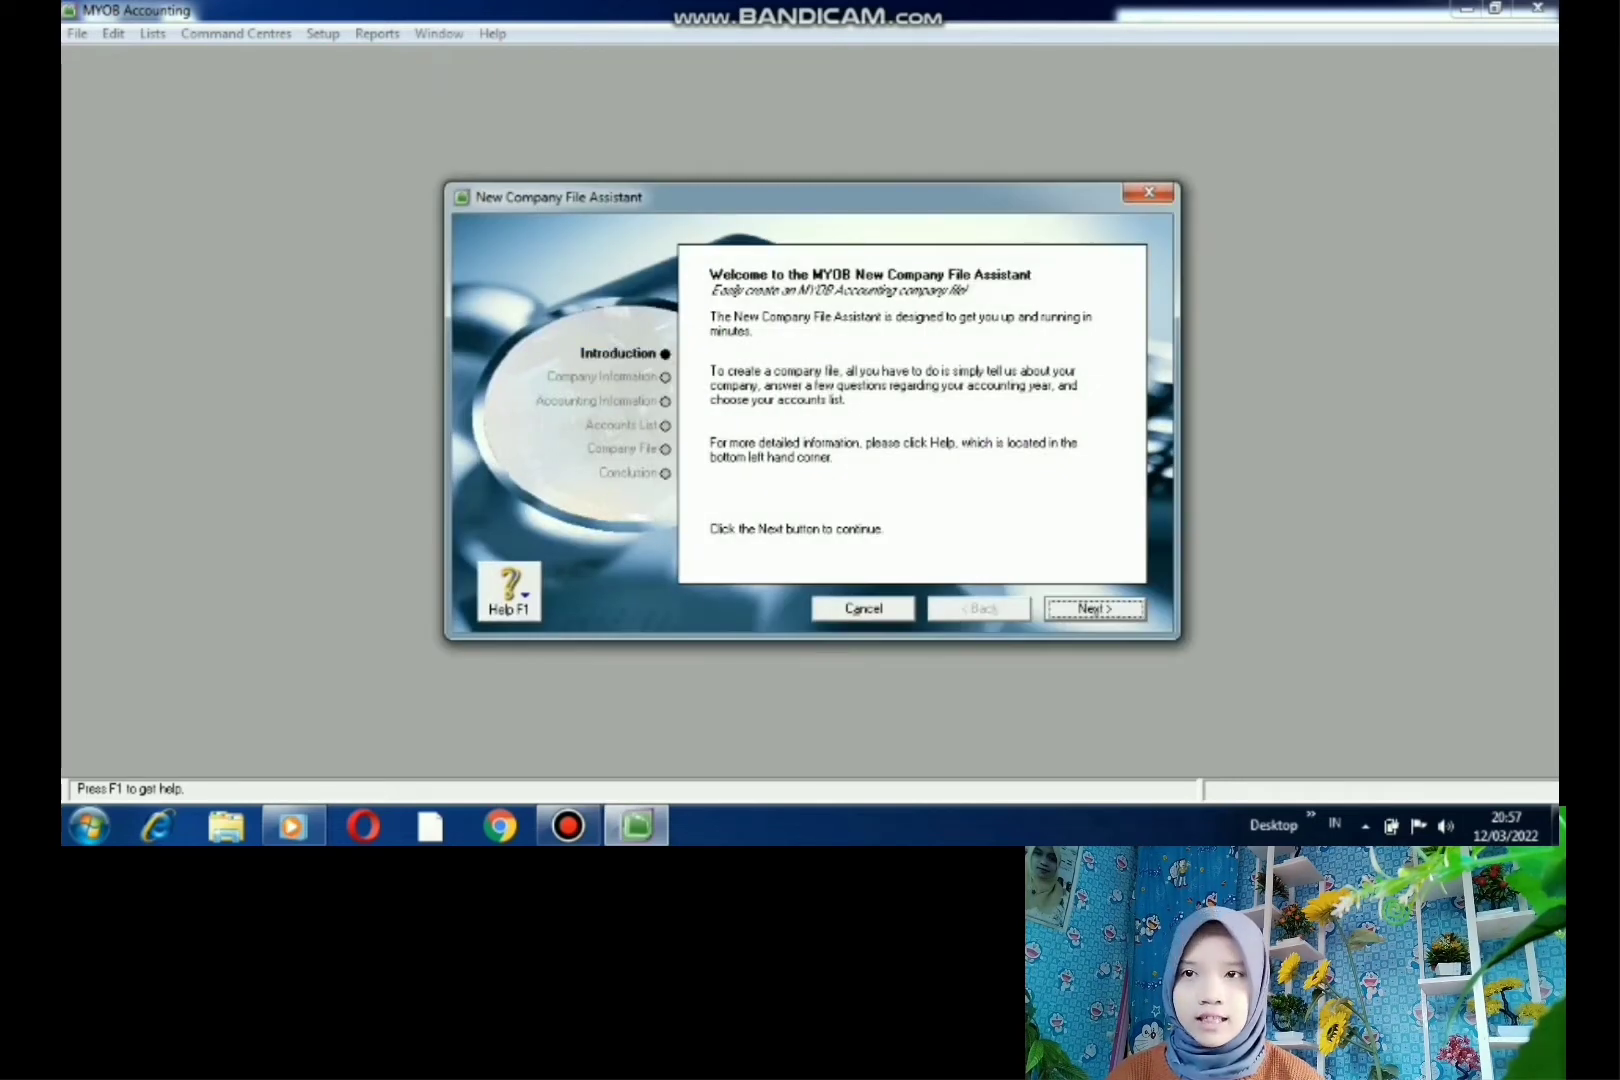
{"action": "key", "text": "Return"}
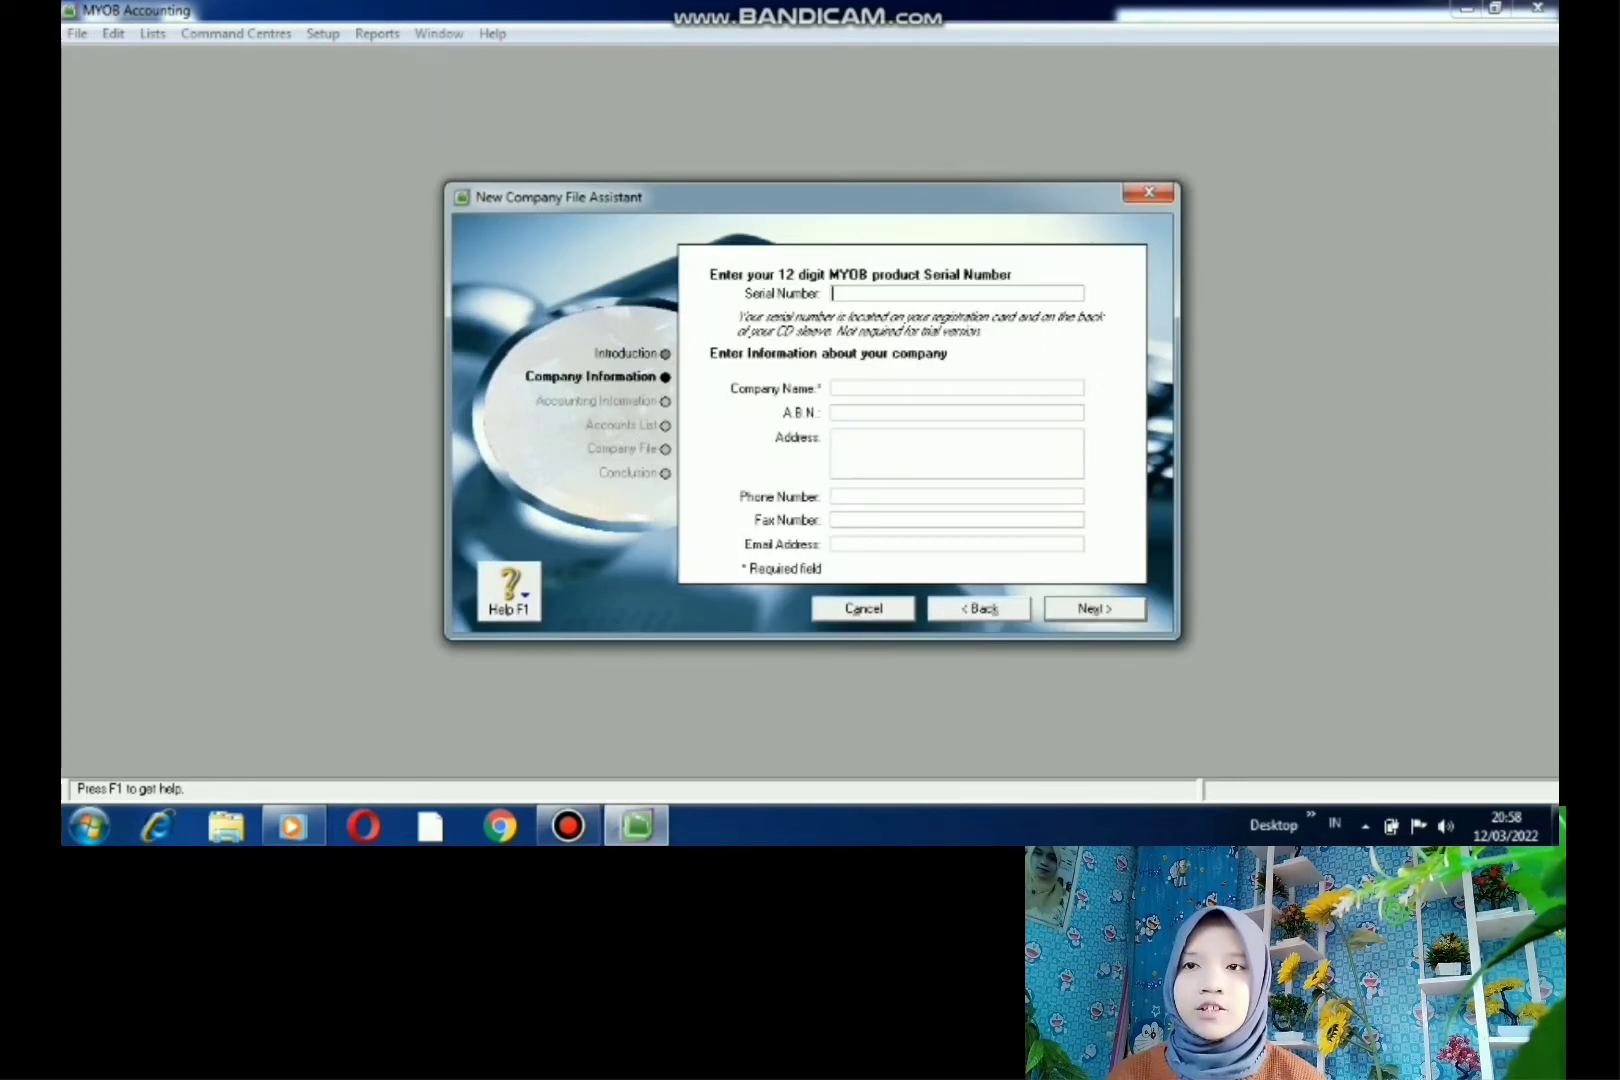
{"action": "type", "text": "1234 5678 9"}
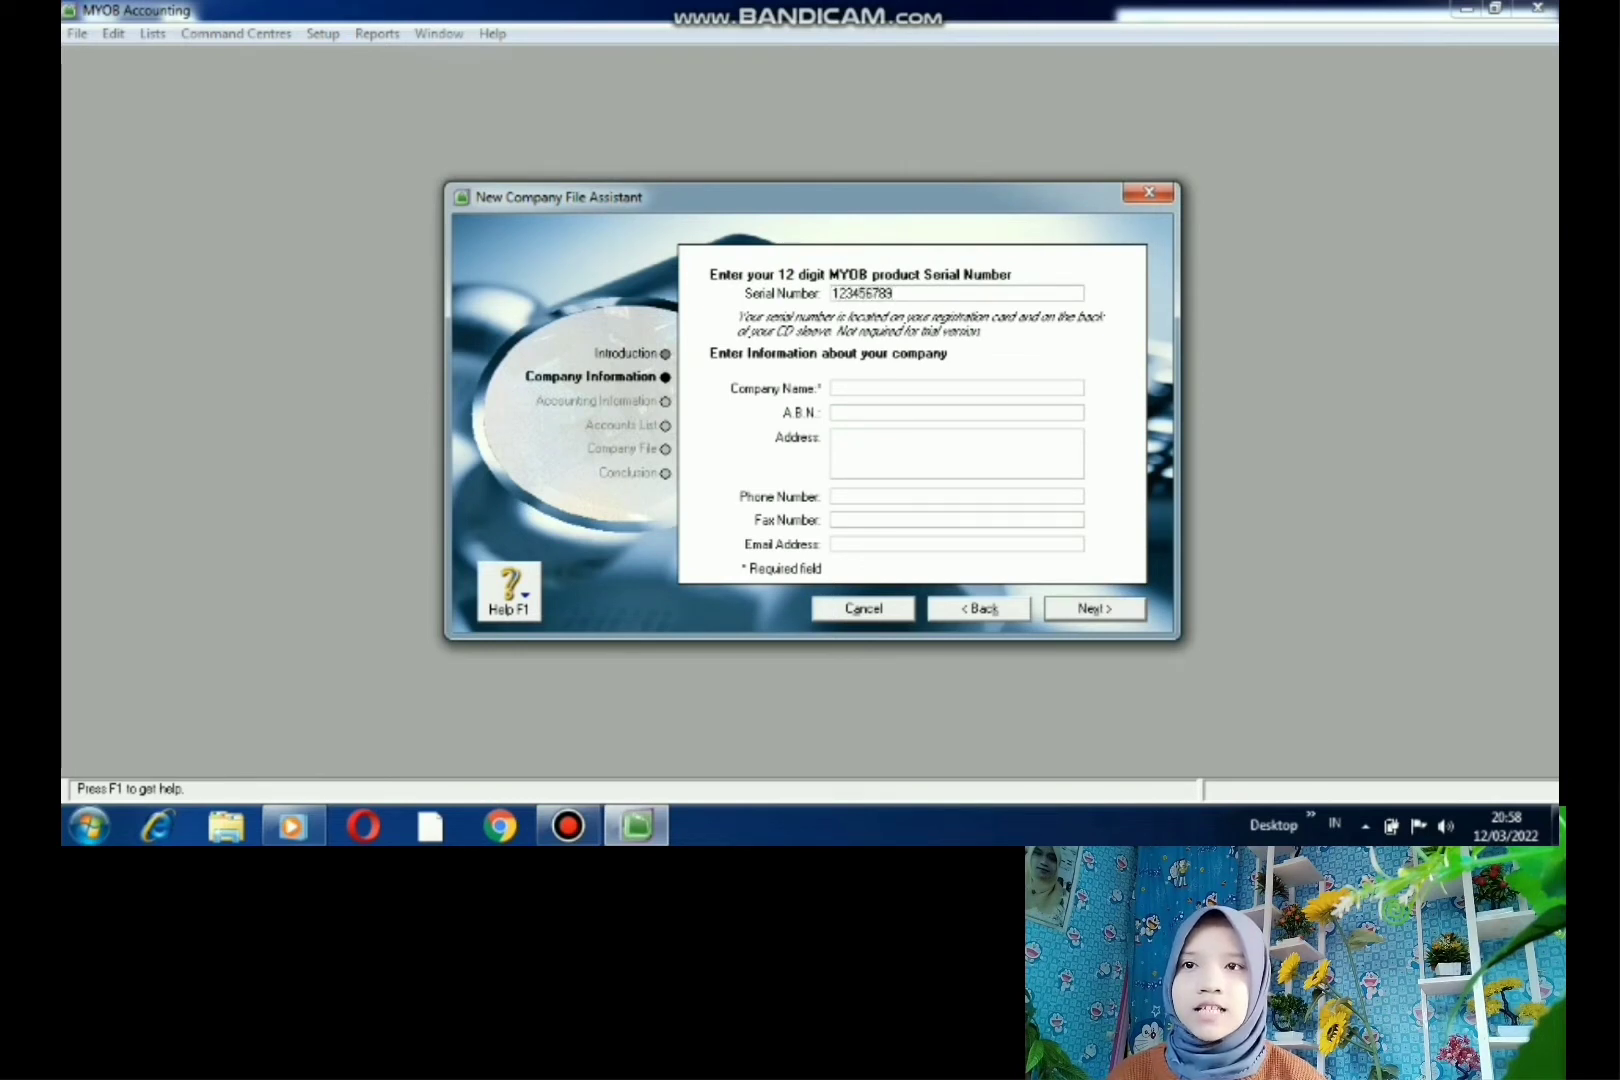
{"action": "type", "text": "123"}
{"action": "key", "text": "Tab"}
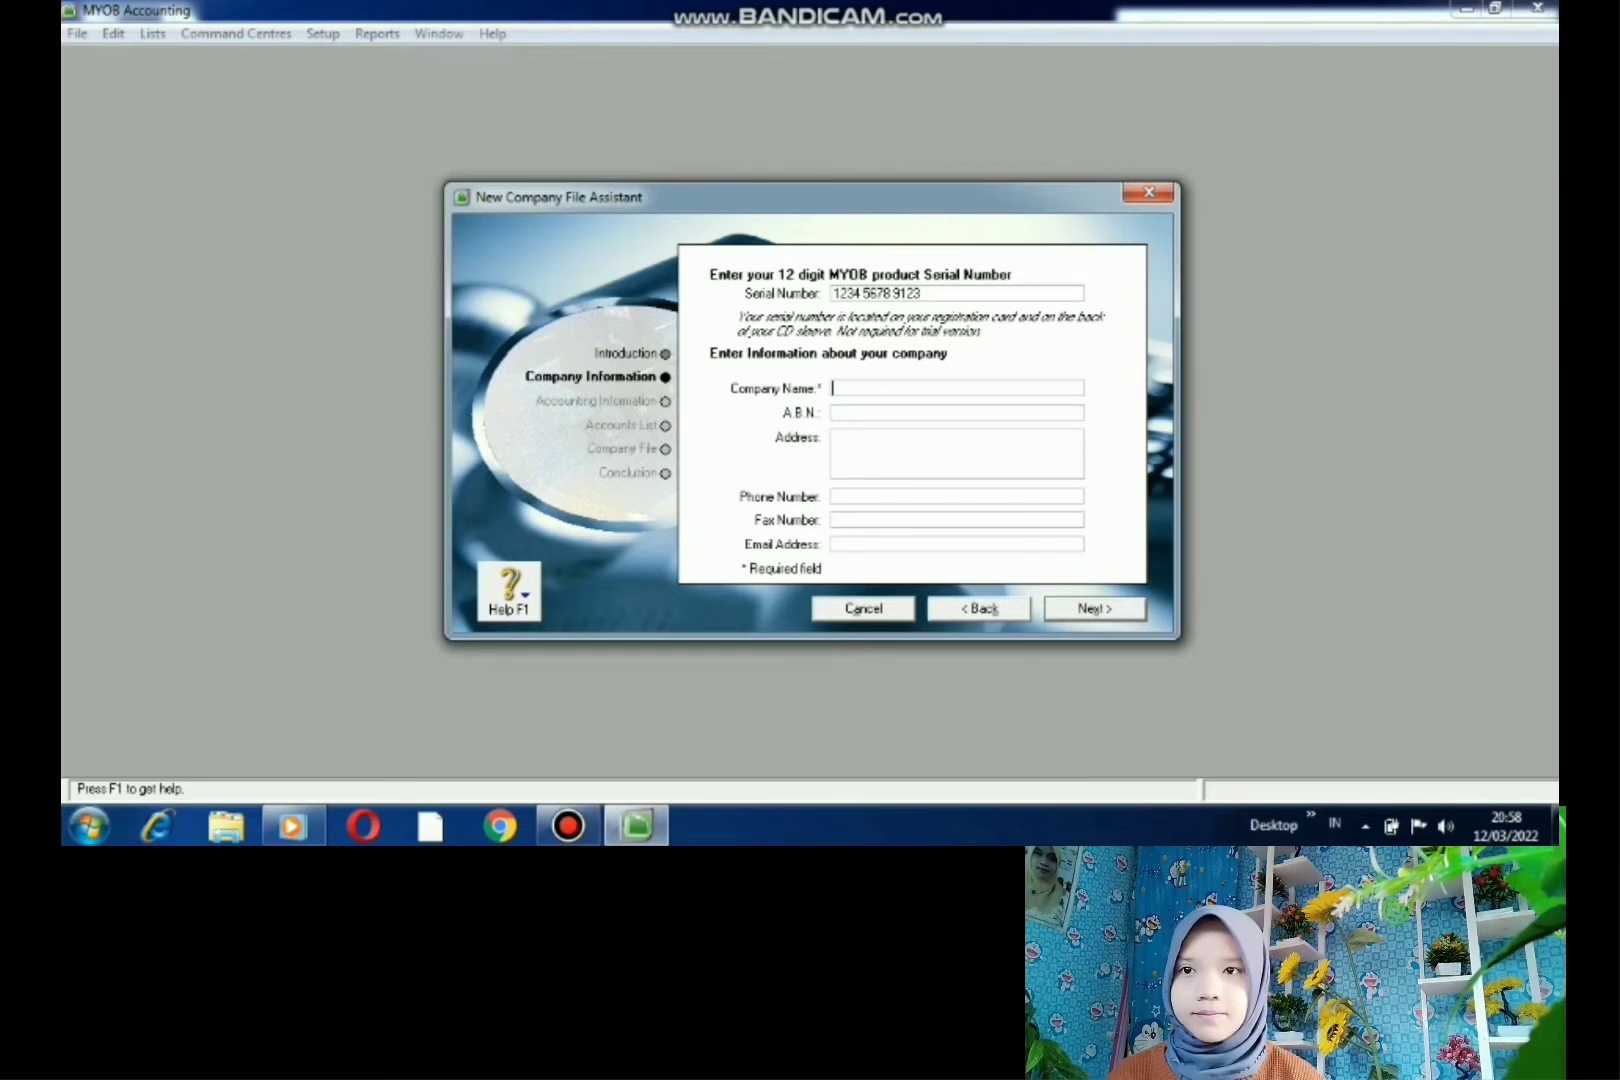
{"action": "type", "text": "Wa"}
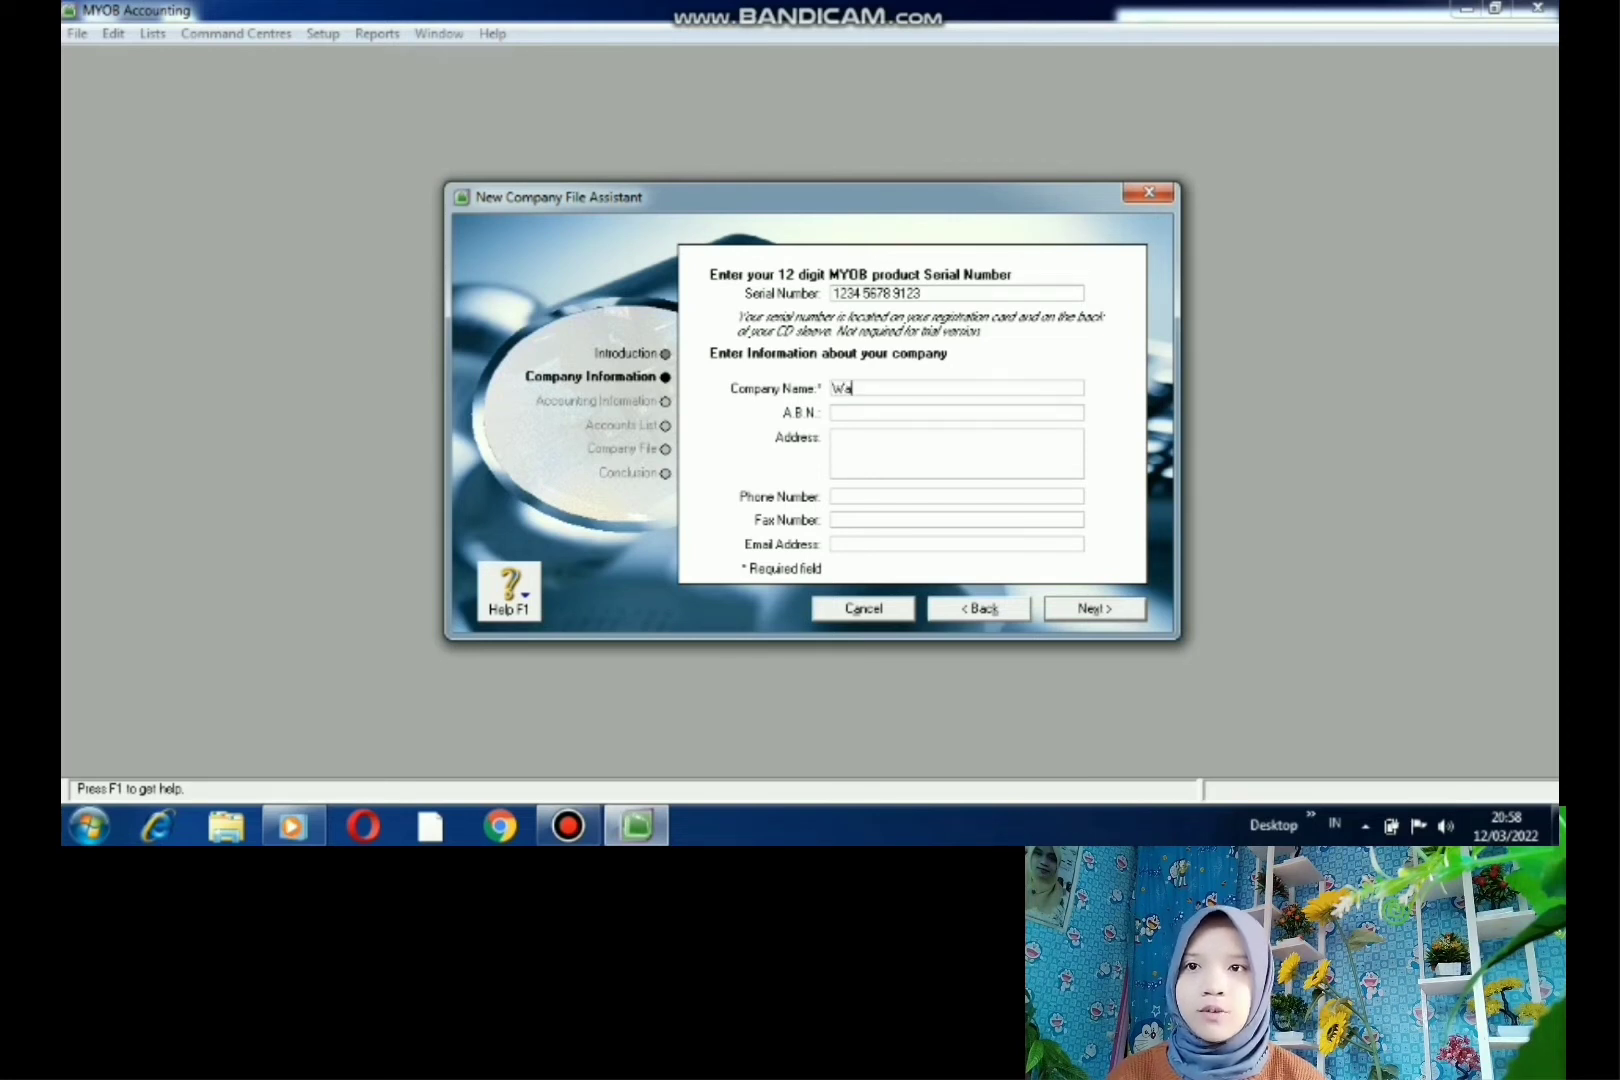
{"action": "type", "text": "rung "}
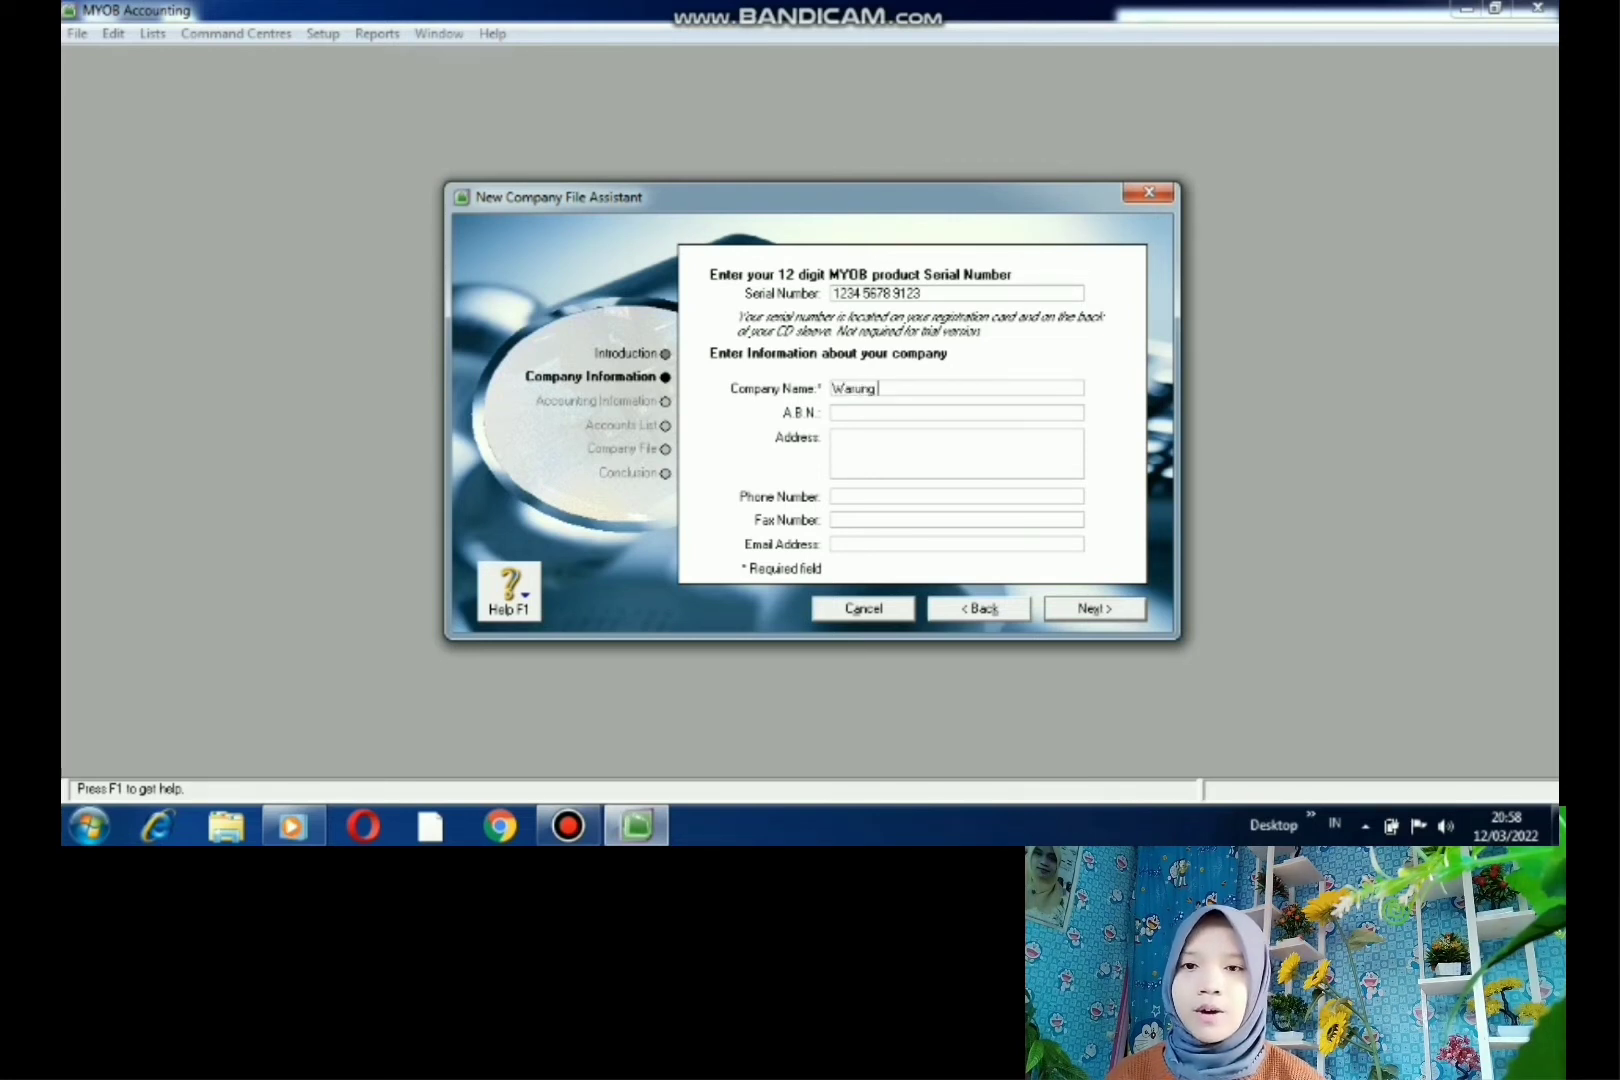
{"action": "type", "text": "Abad"}
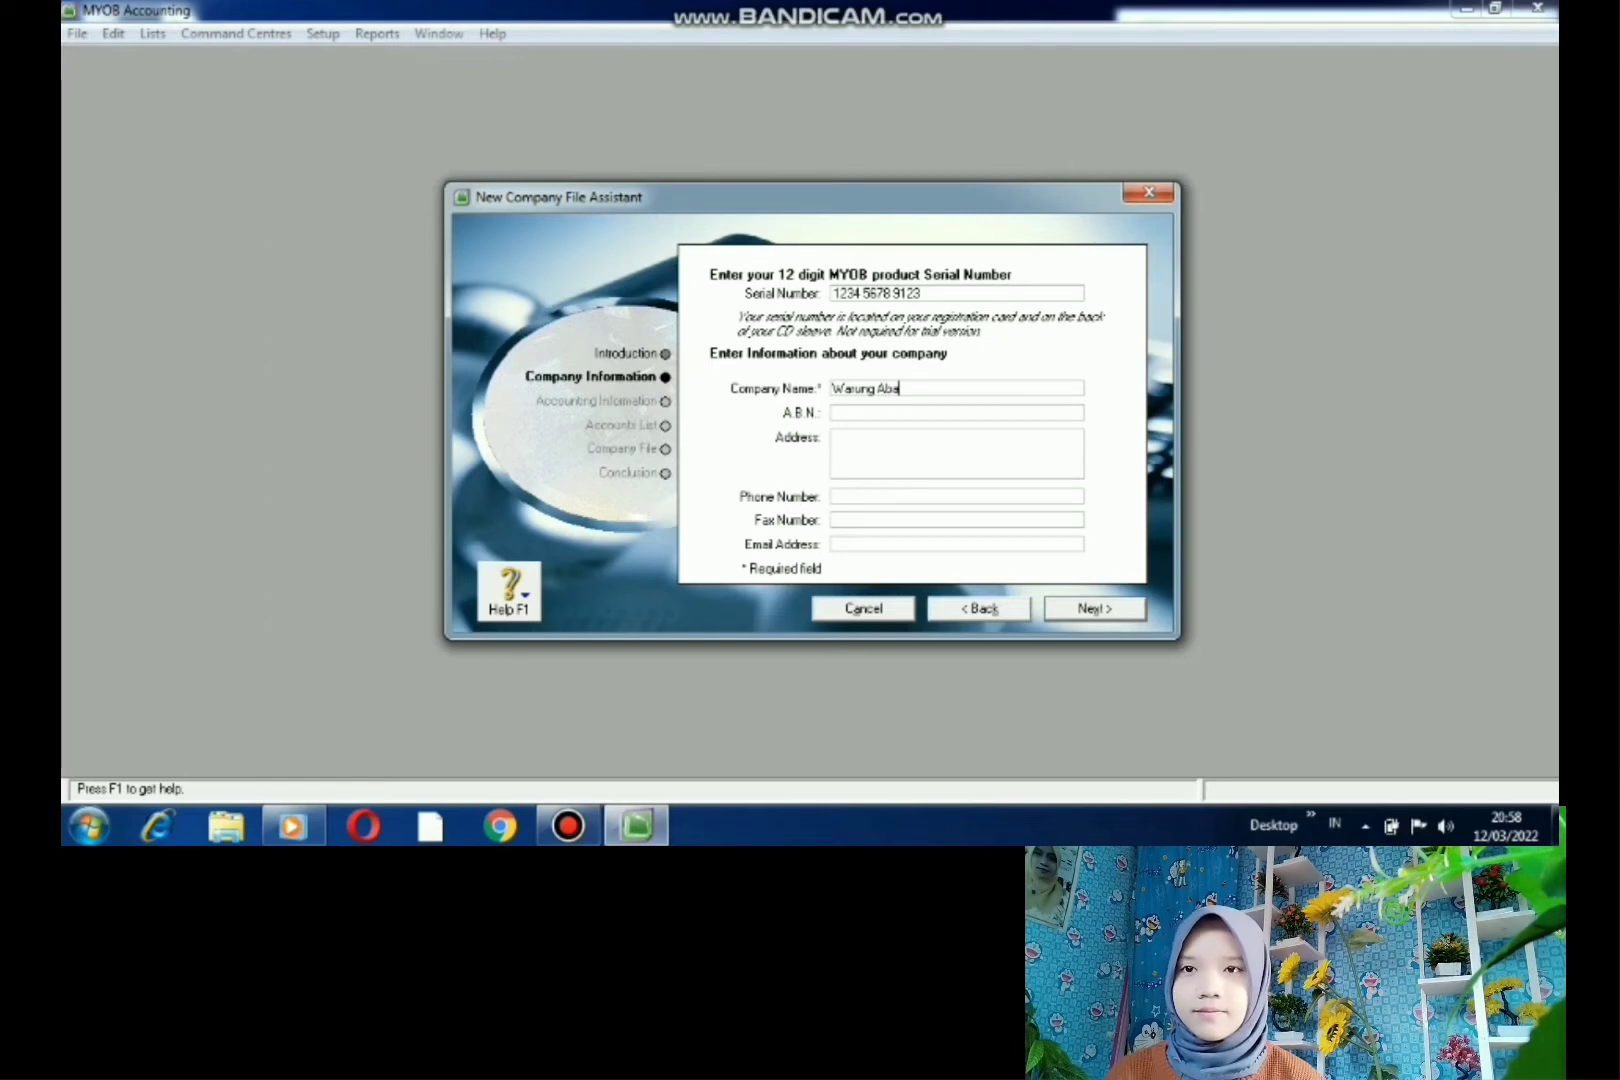
{"action": "type", "text": "i"}
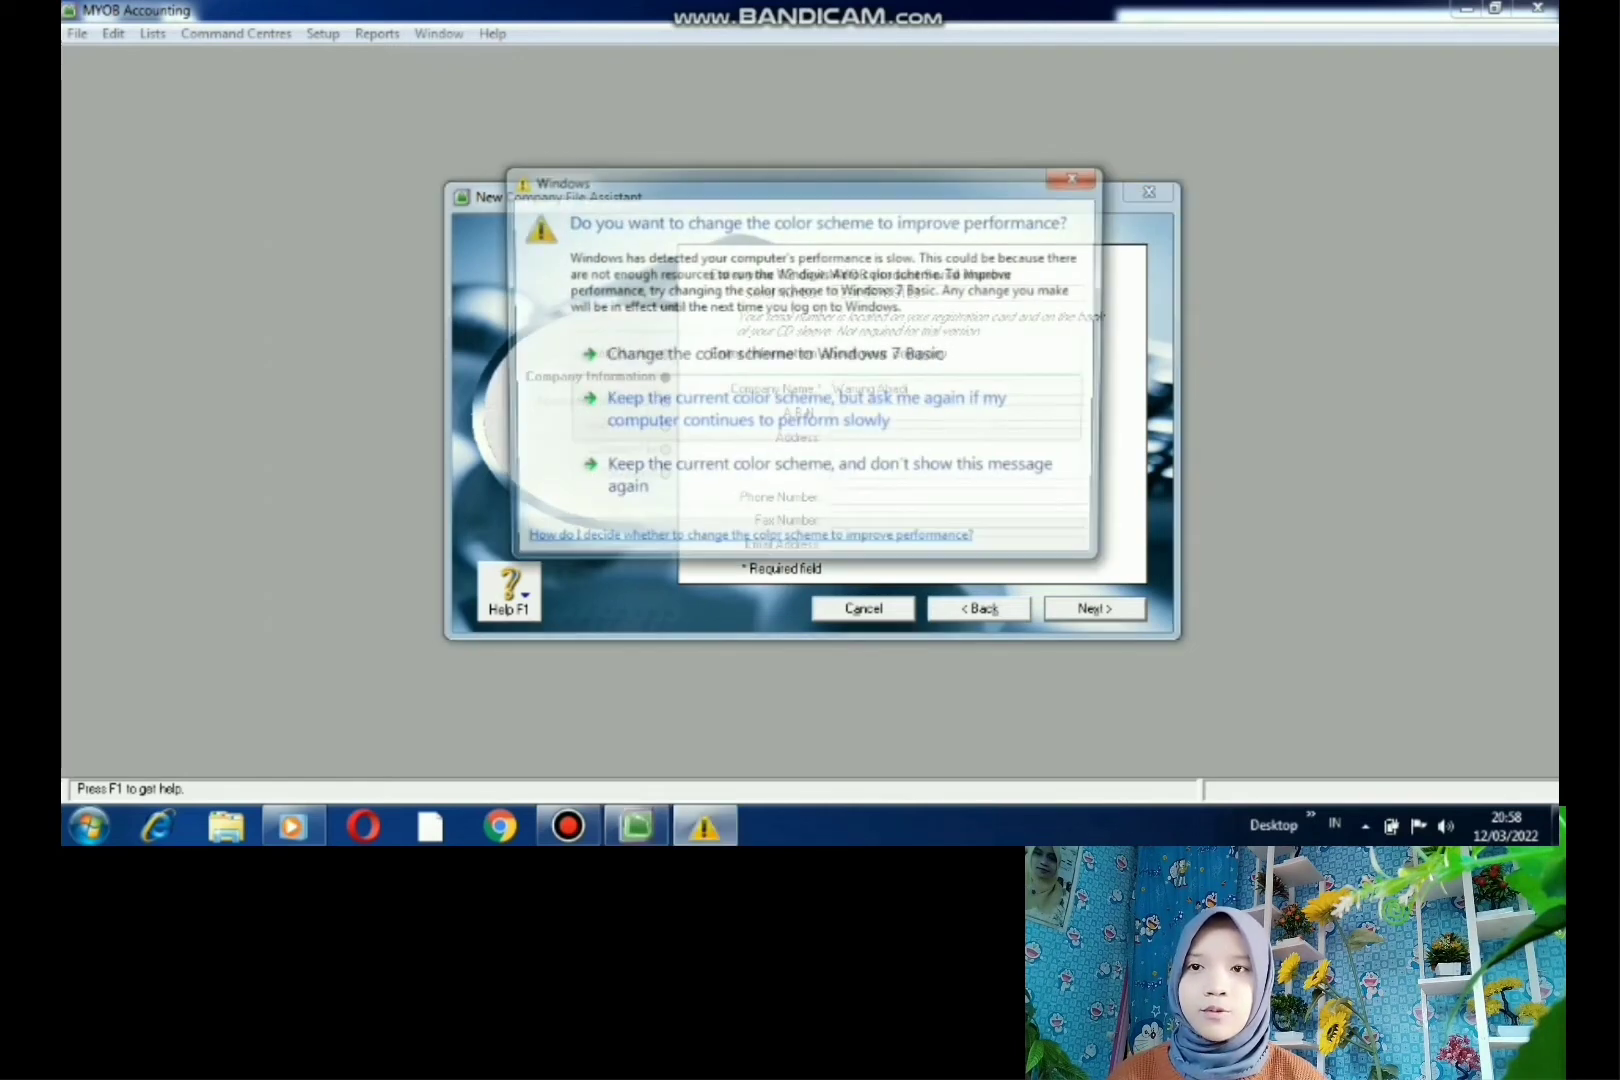
- Enter the company's address and phone number, then continue to Accounting Information
{"action": "left_click", "coordinate": [834, 438]}
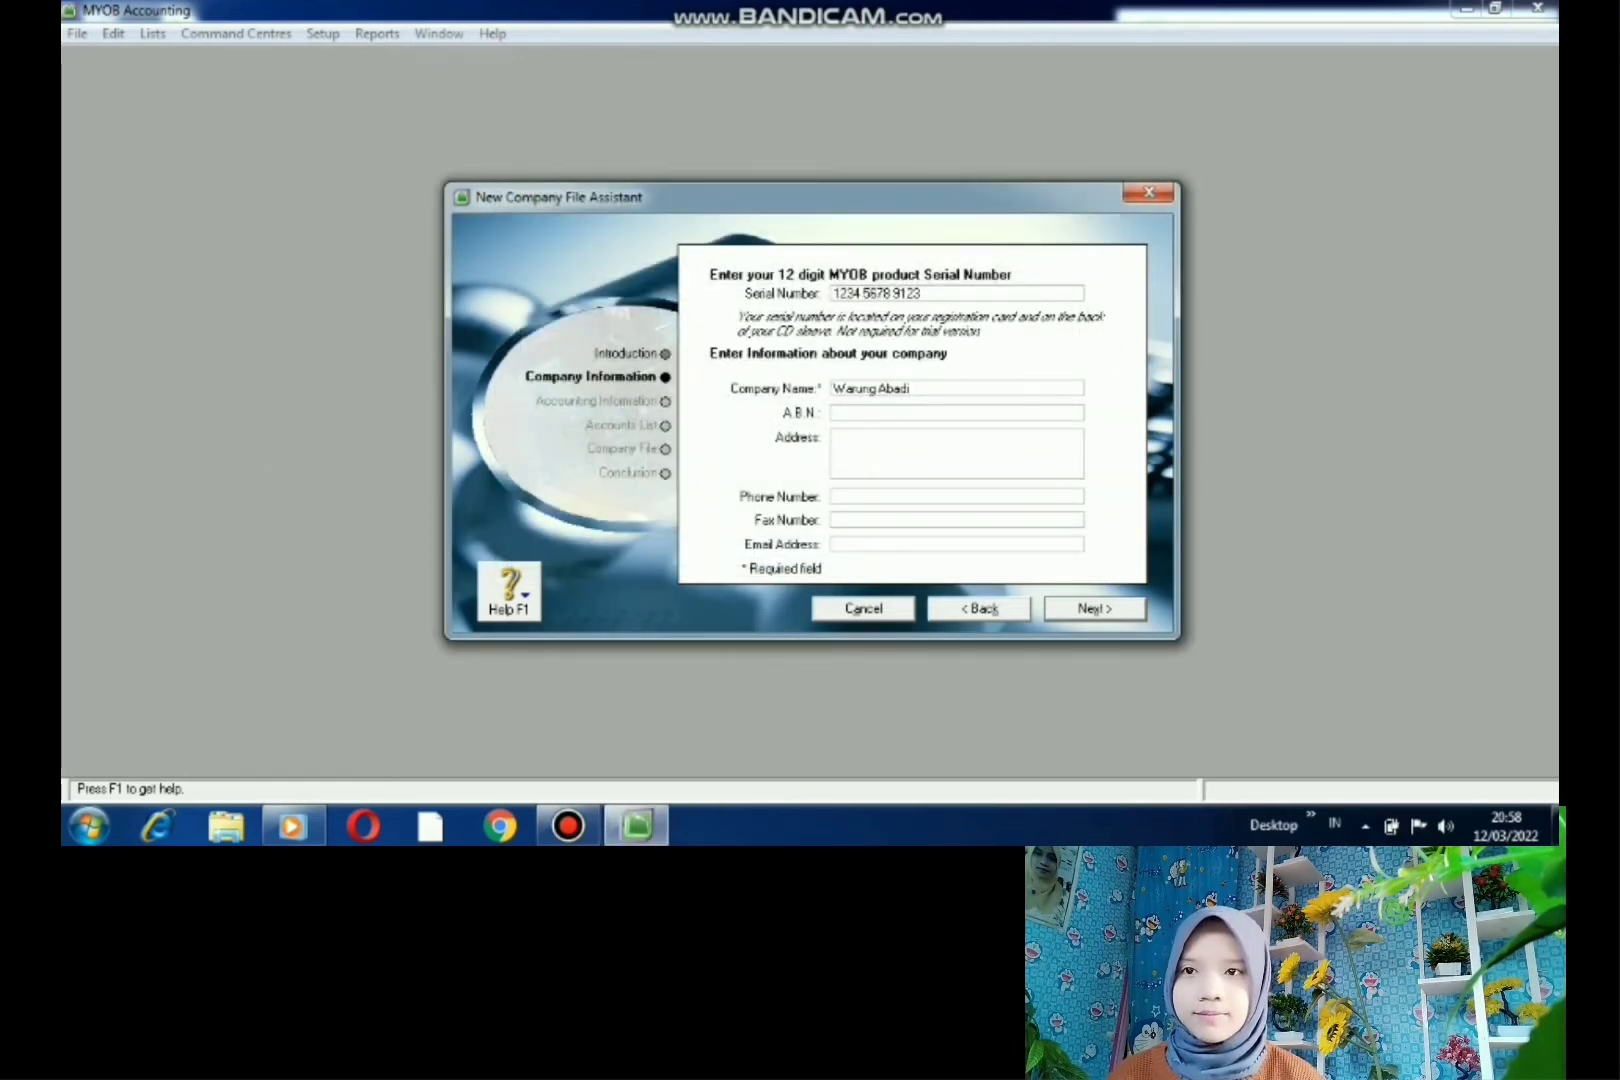
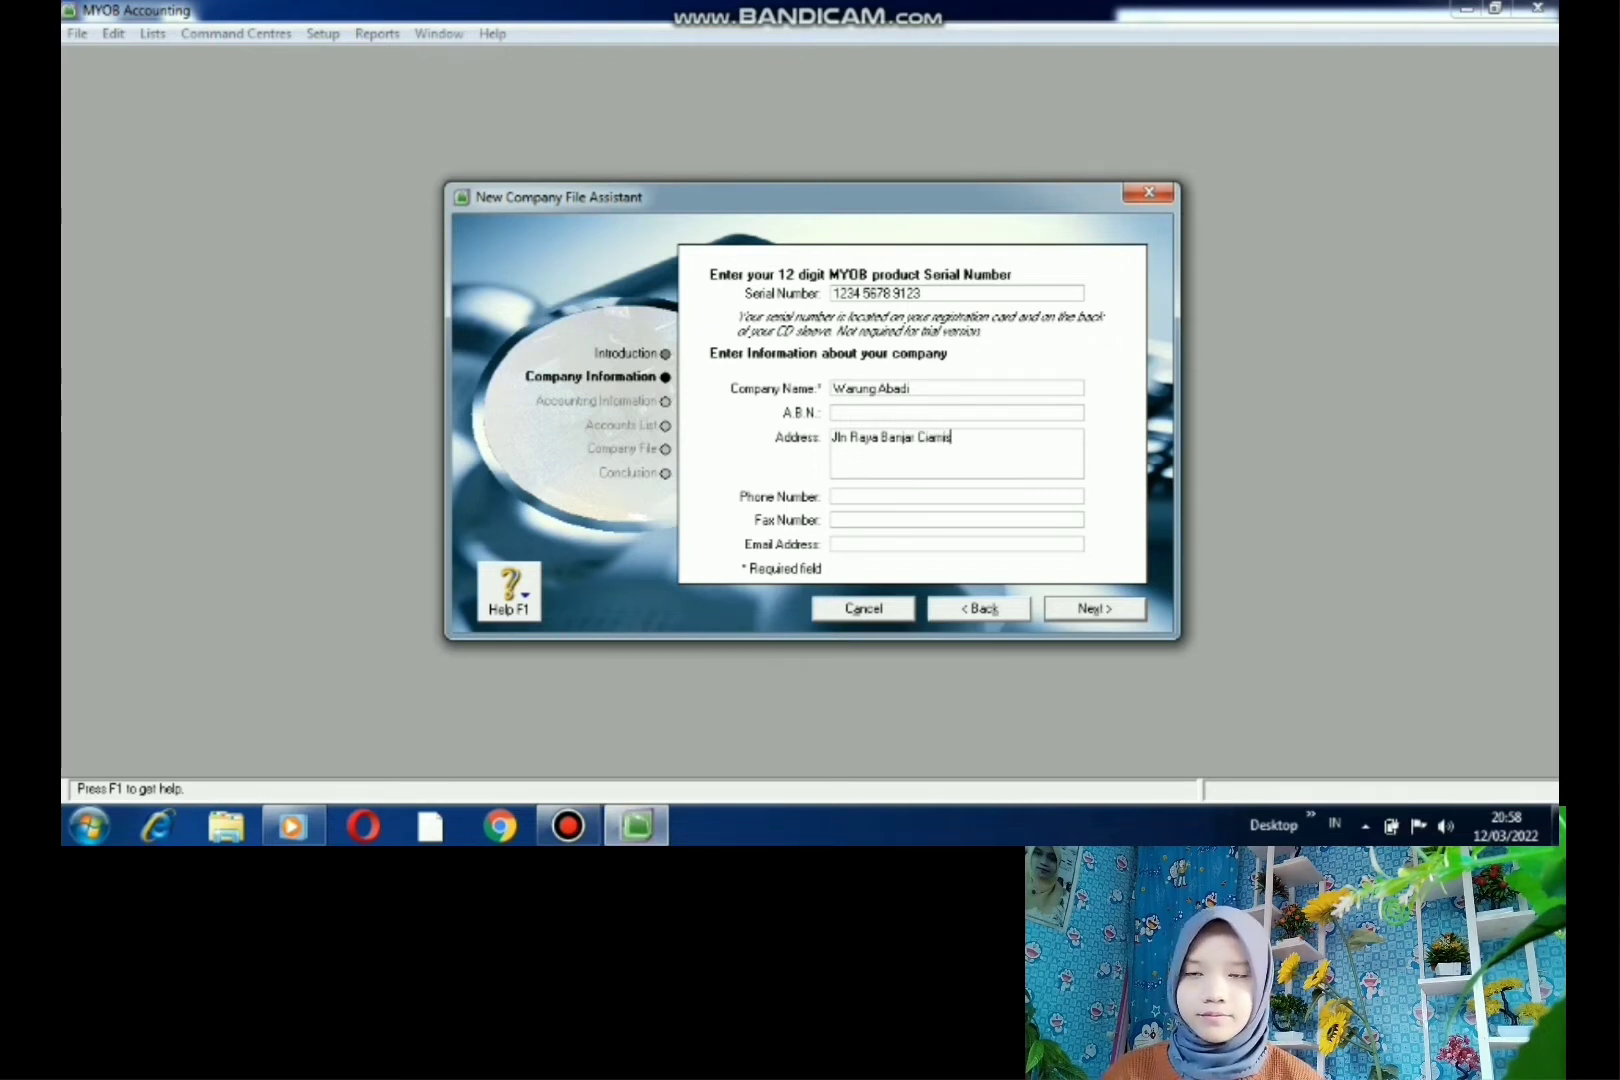
{"action": "left_click", "coordinate": [835, 497]}
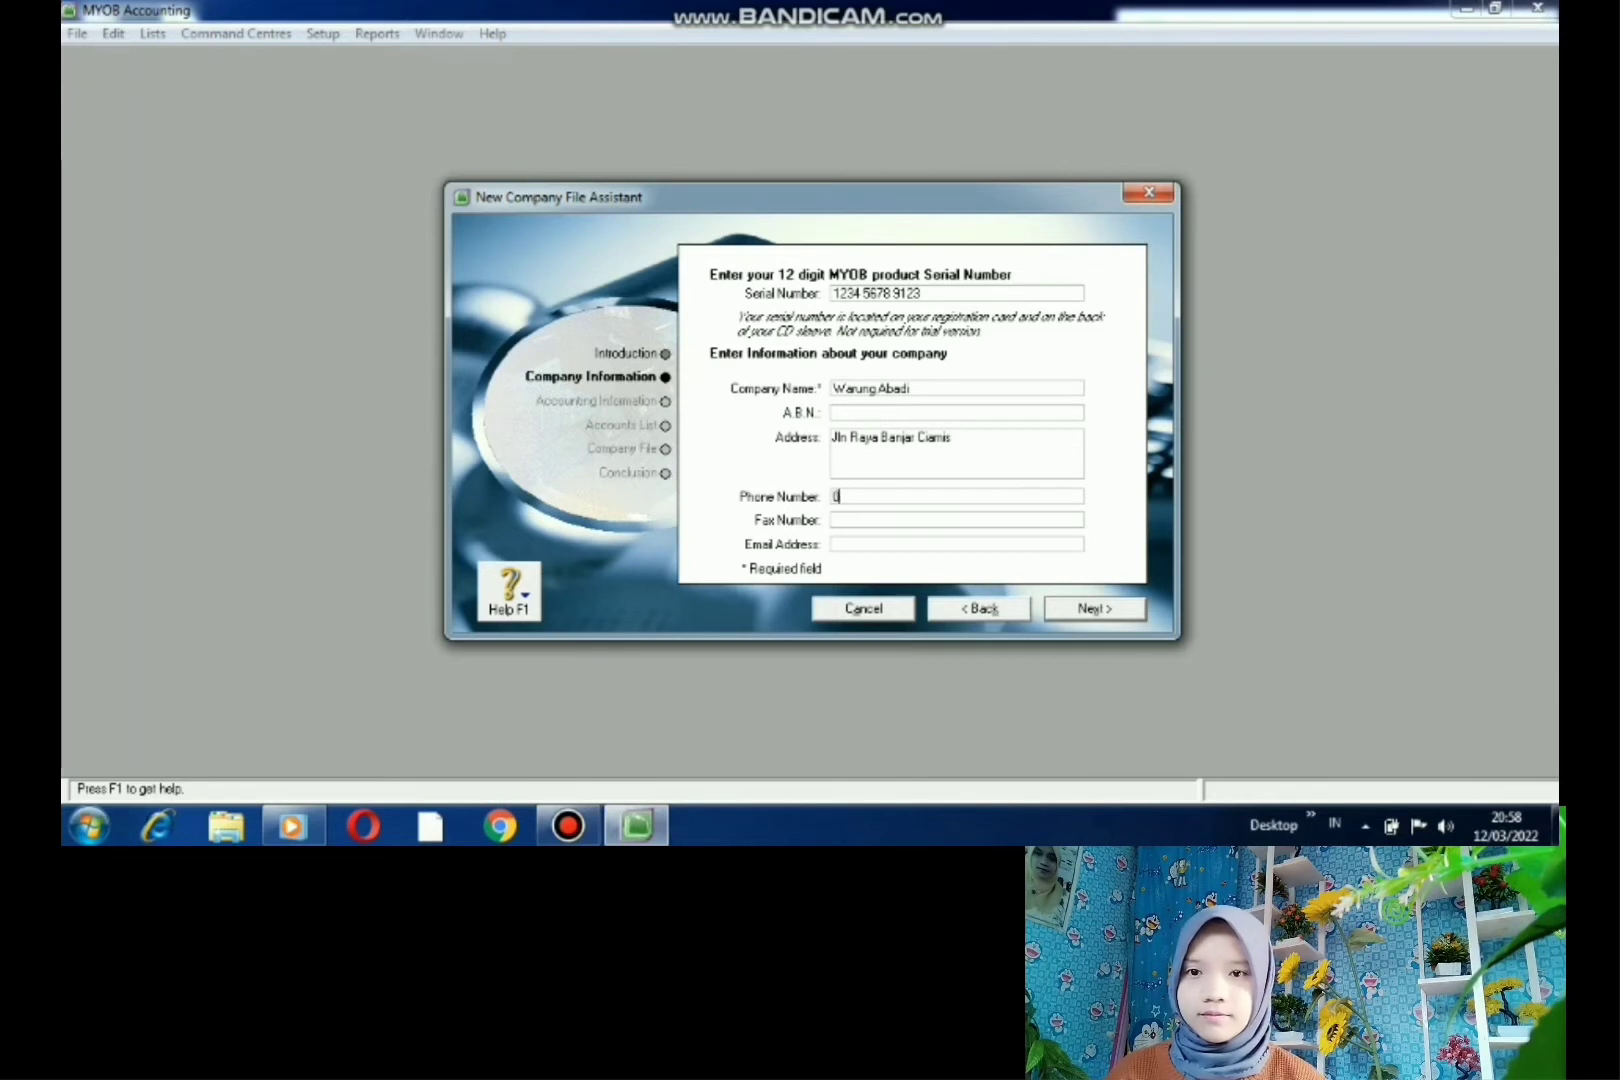
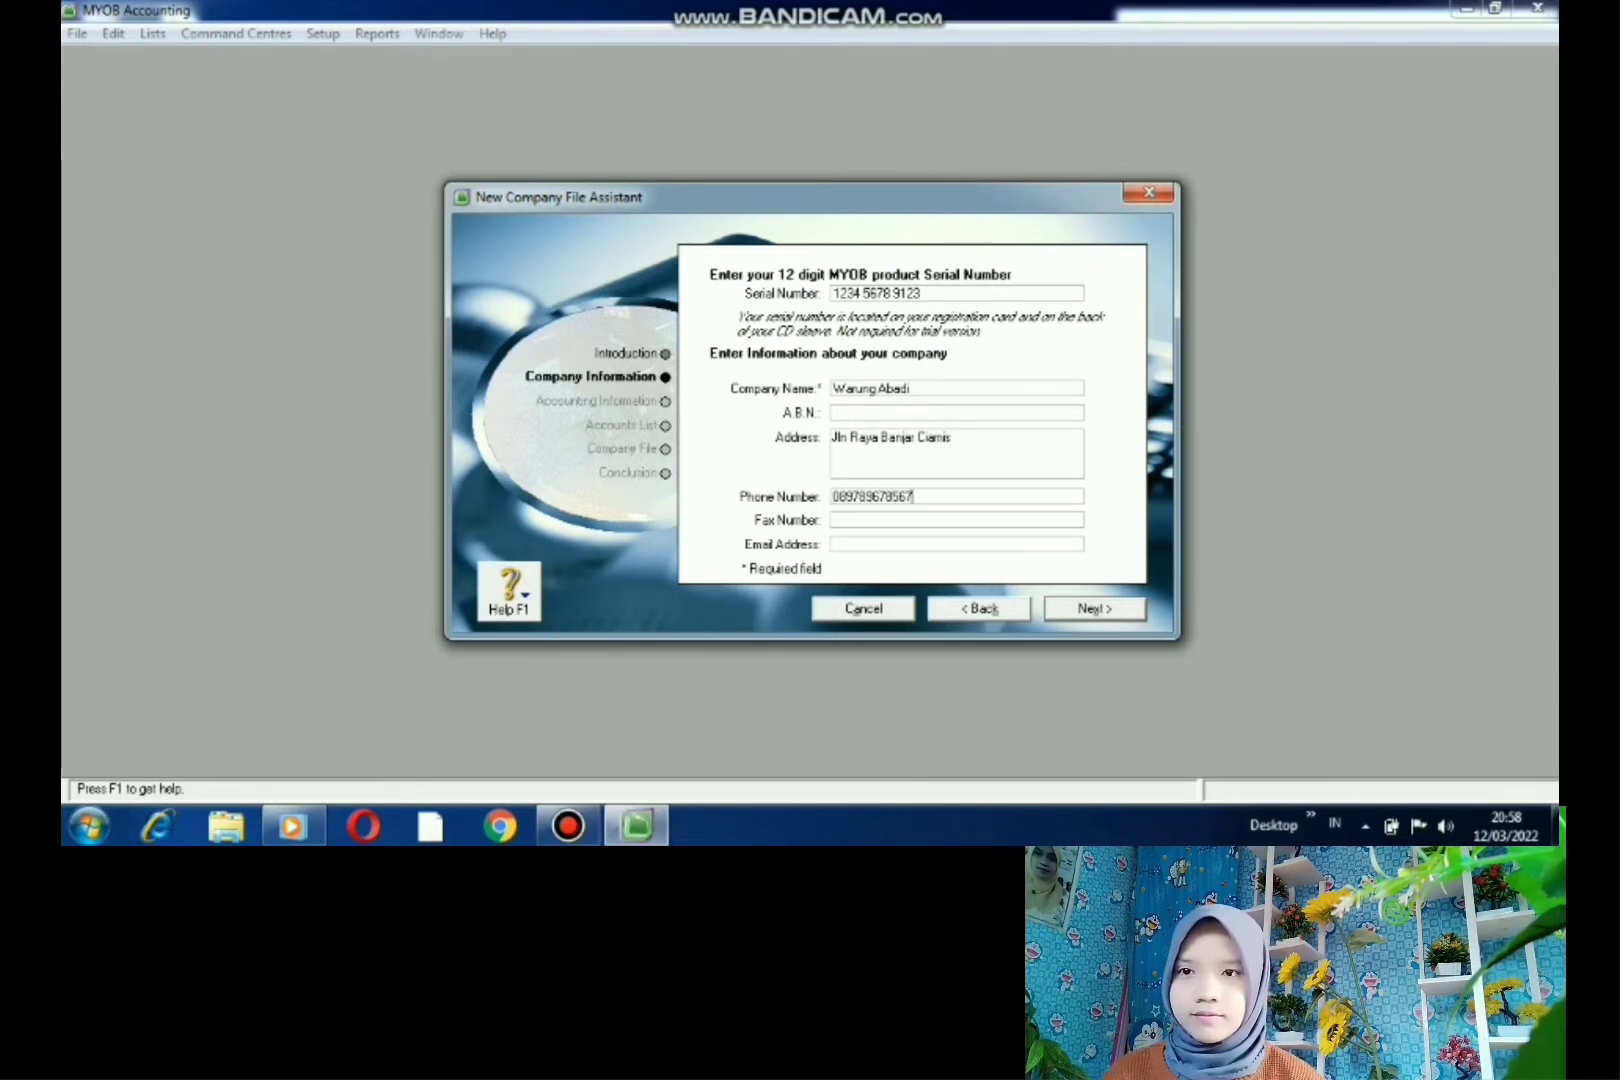
{"action": "key", "text": "Return"}
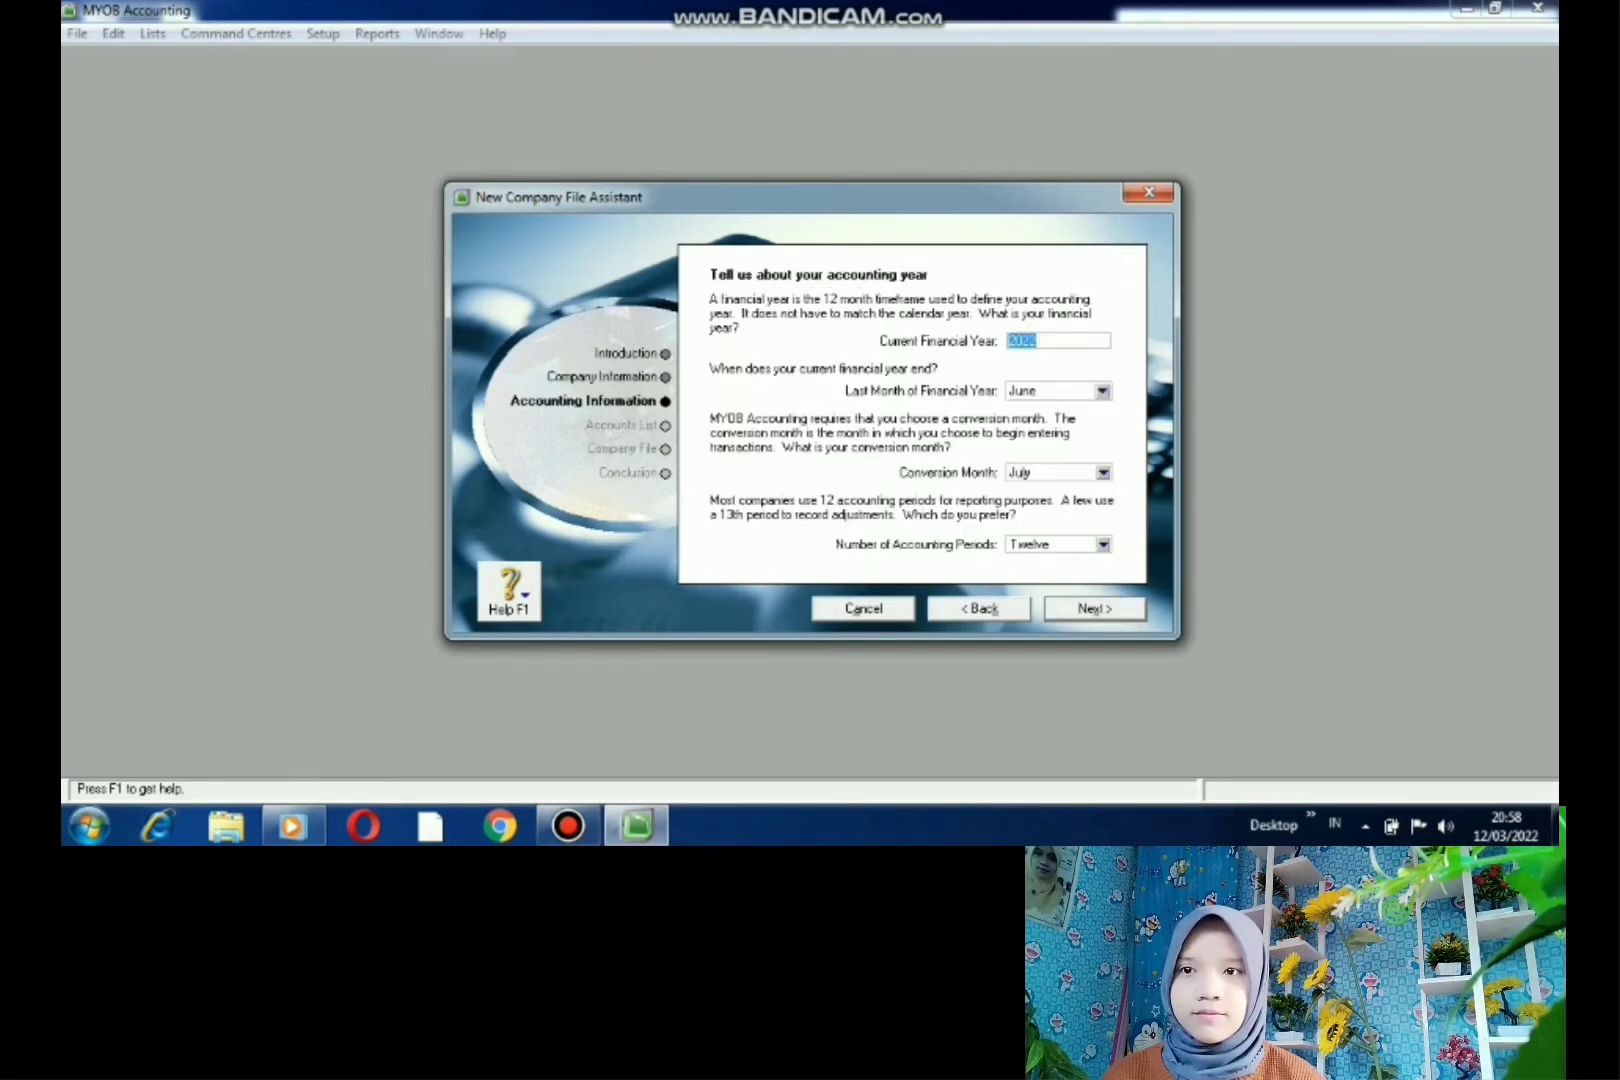
- Set current financial year 2020, last month December, conversion month January, and confirm
{"action": "left_click", "coordinate": [1040, 341]}
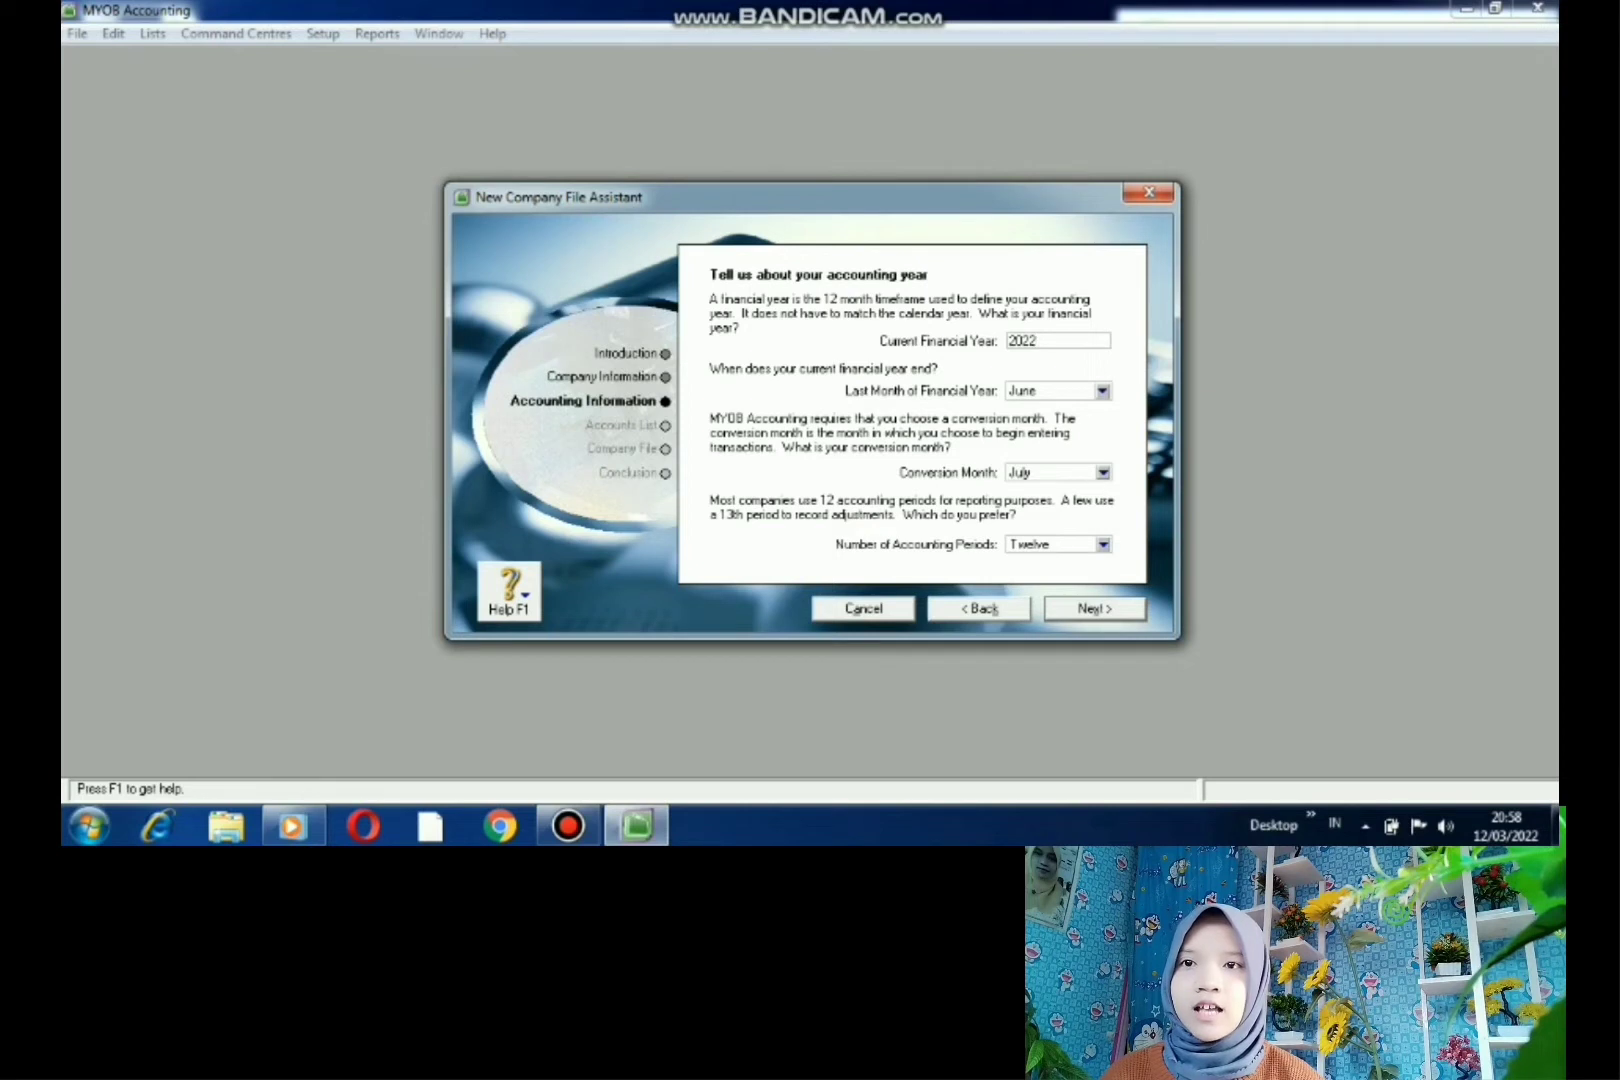
{"action": "key", "text": "BackSpace"}
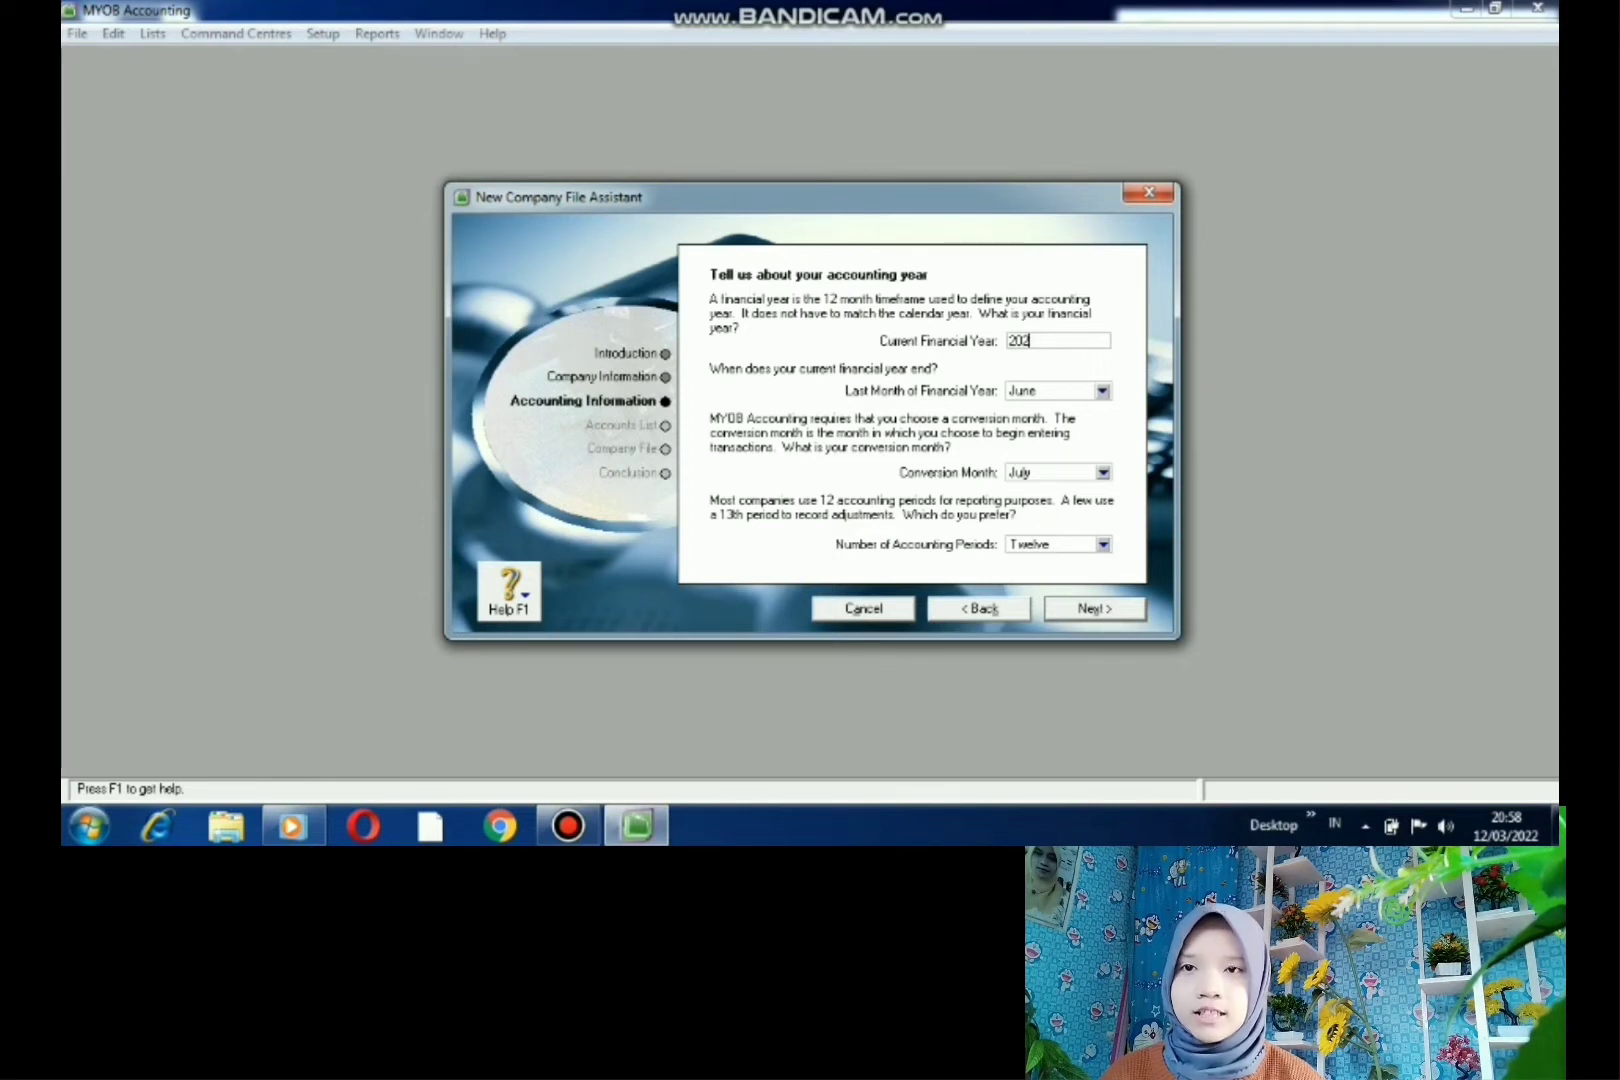
{"action": "type", "text": "0"}
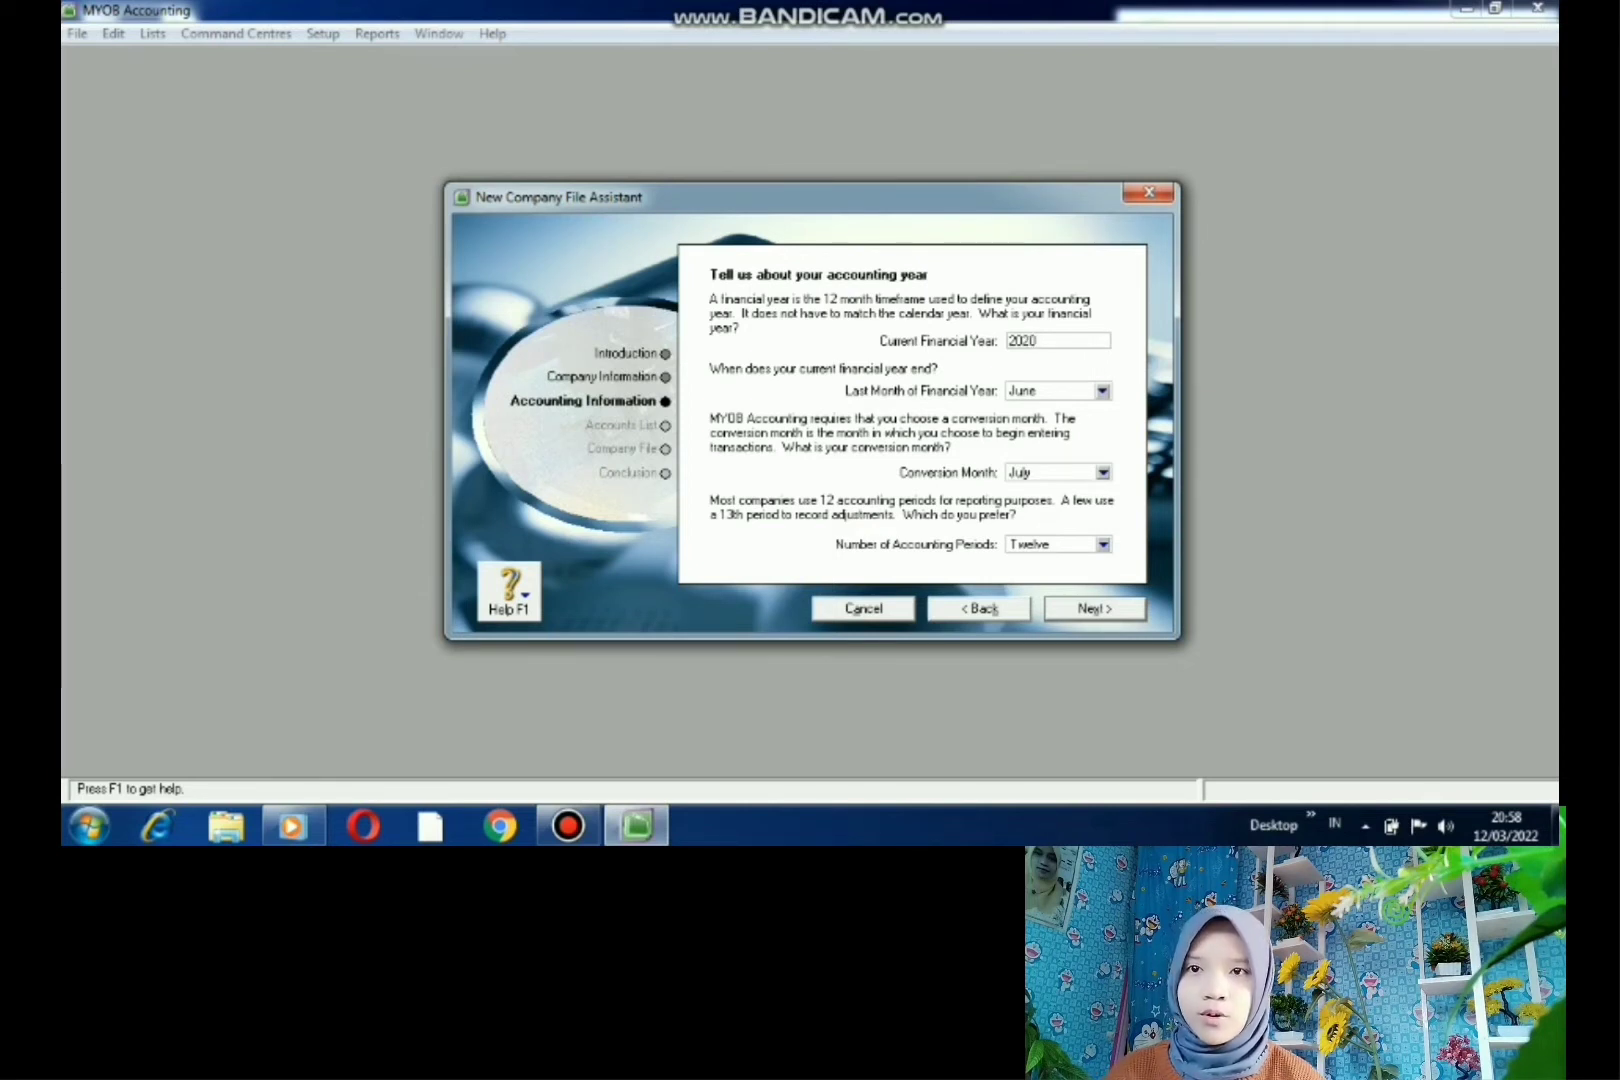
{"action": "left_click", "coordinate": [1101, 391]}
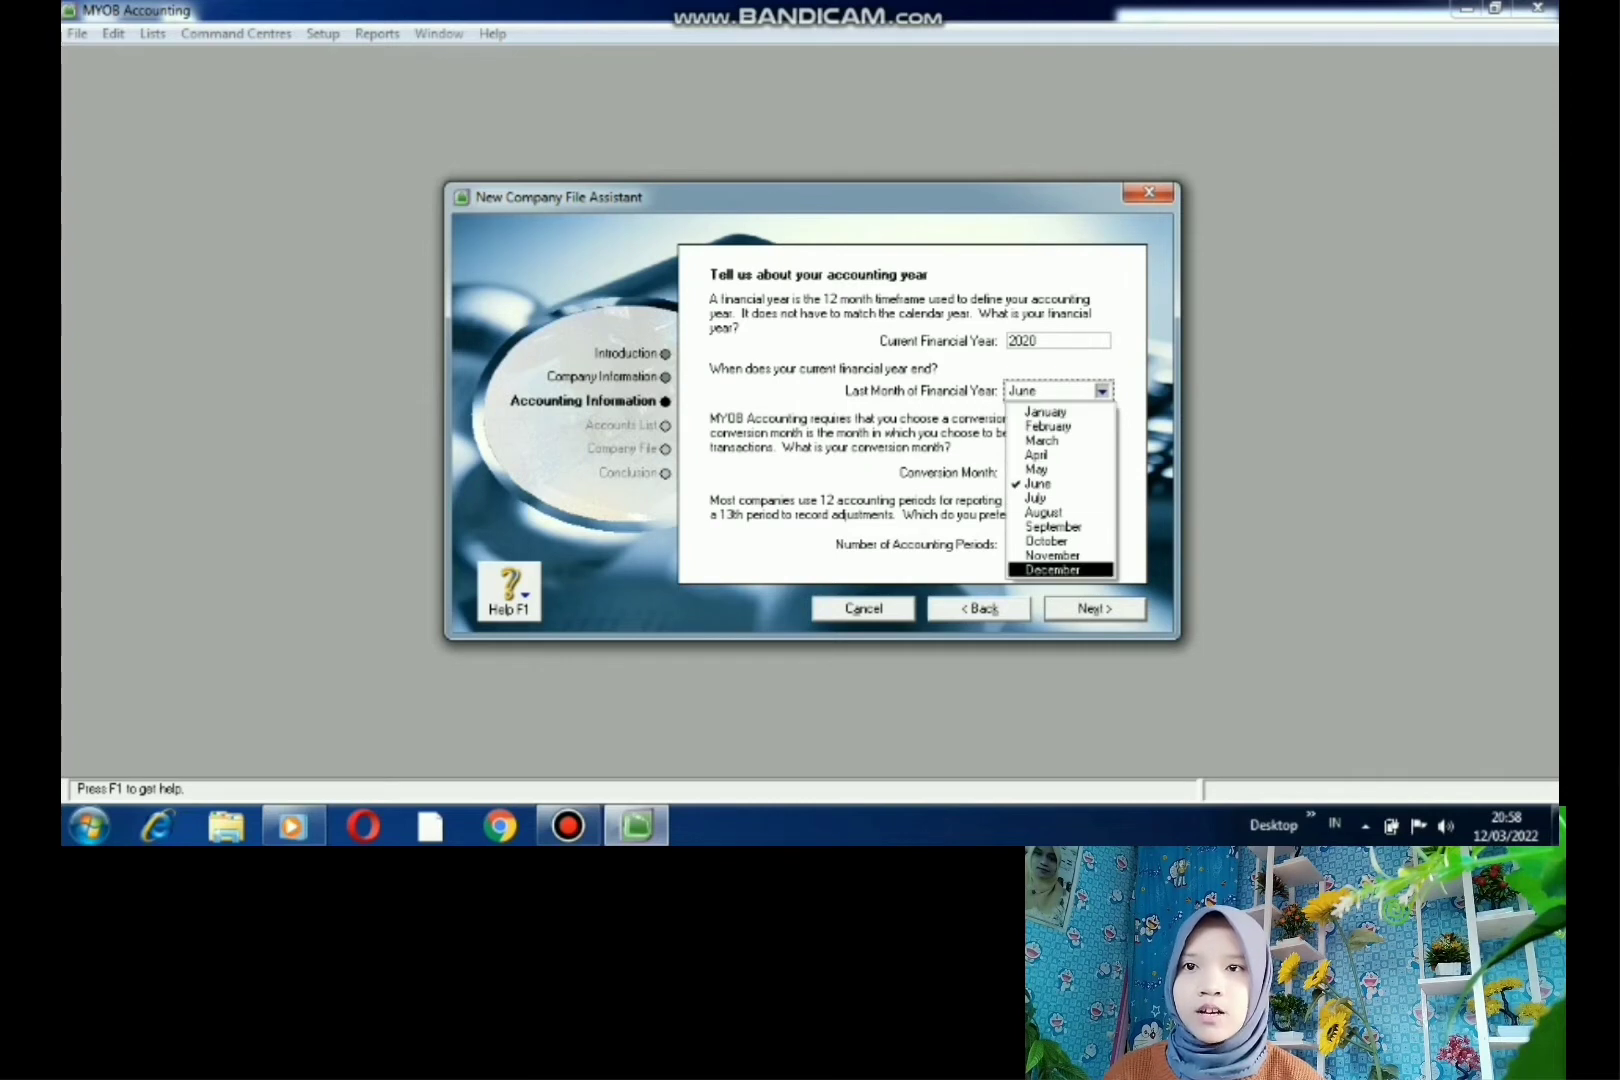
{"action": "left_click", "coordinate": [1053, 570]}
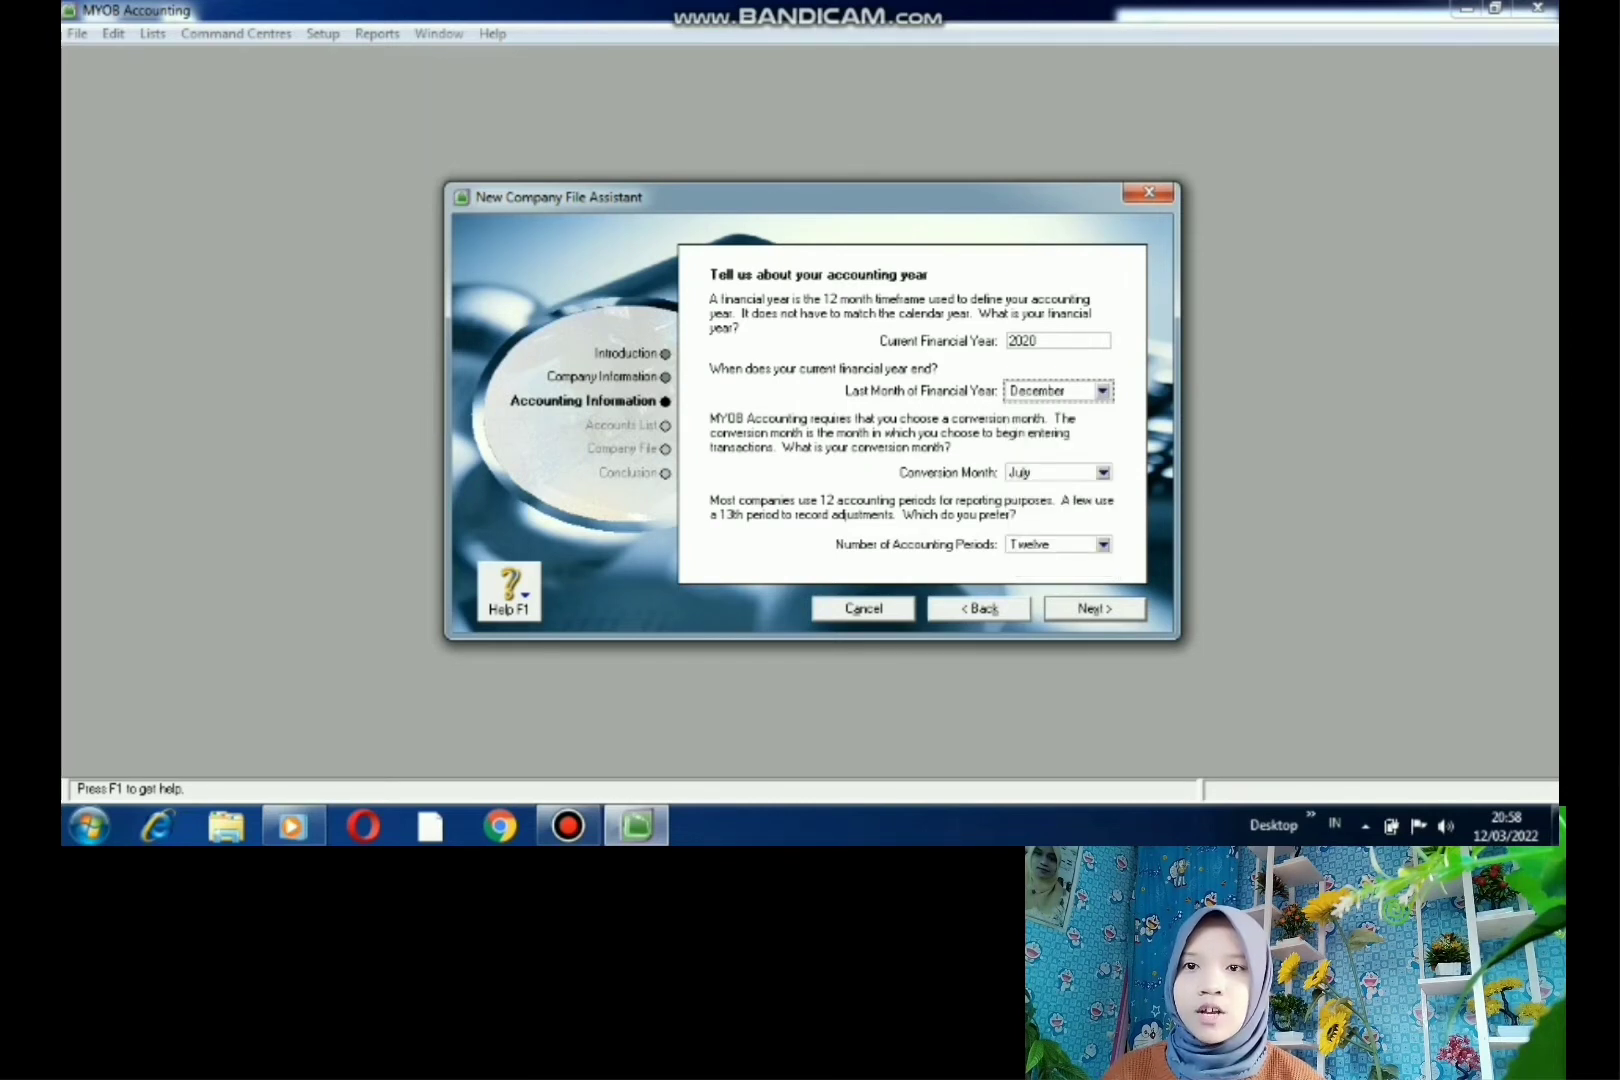
{"action": "left_click", "coordinate": [1101, 472]}
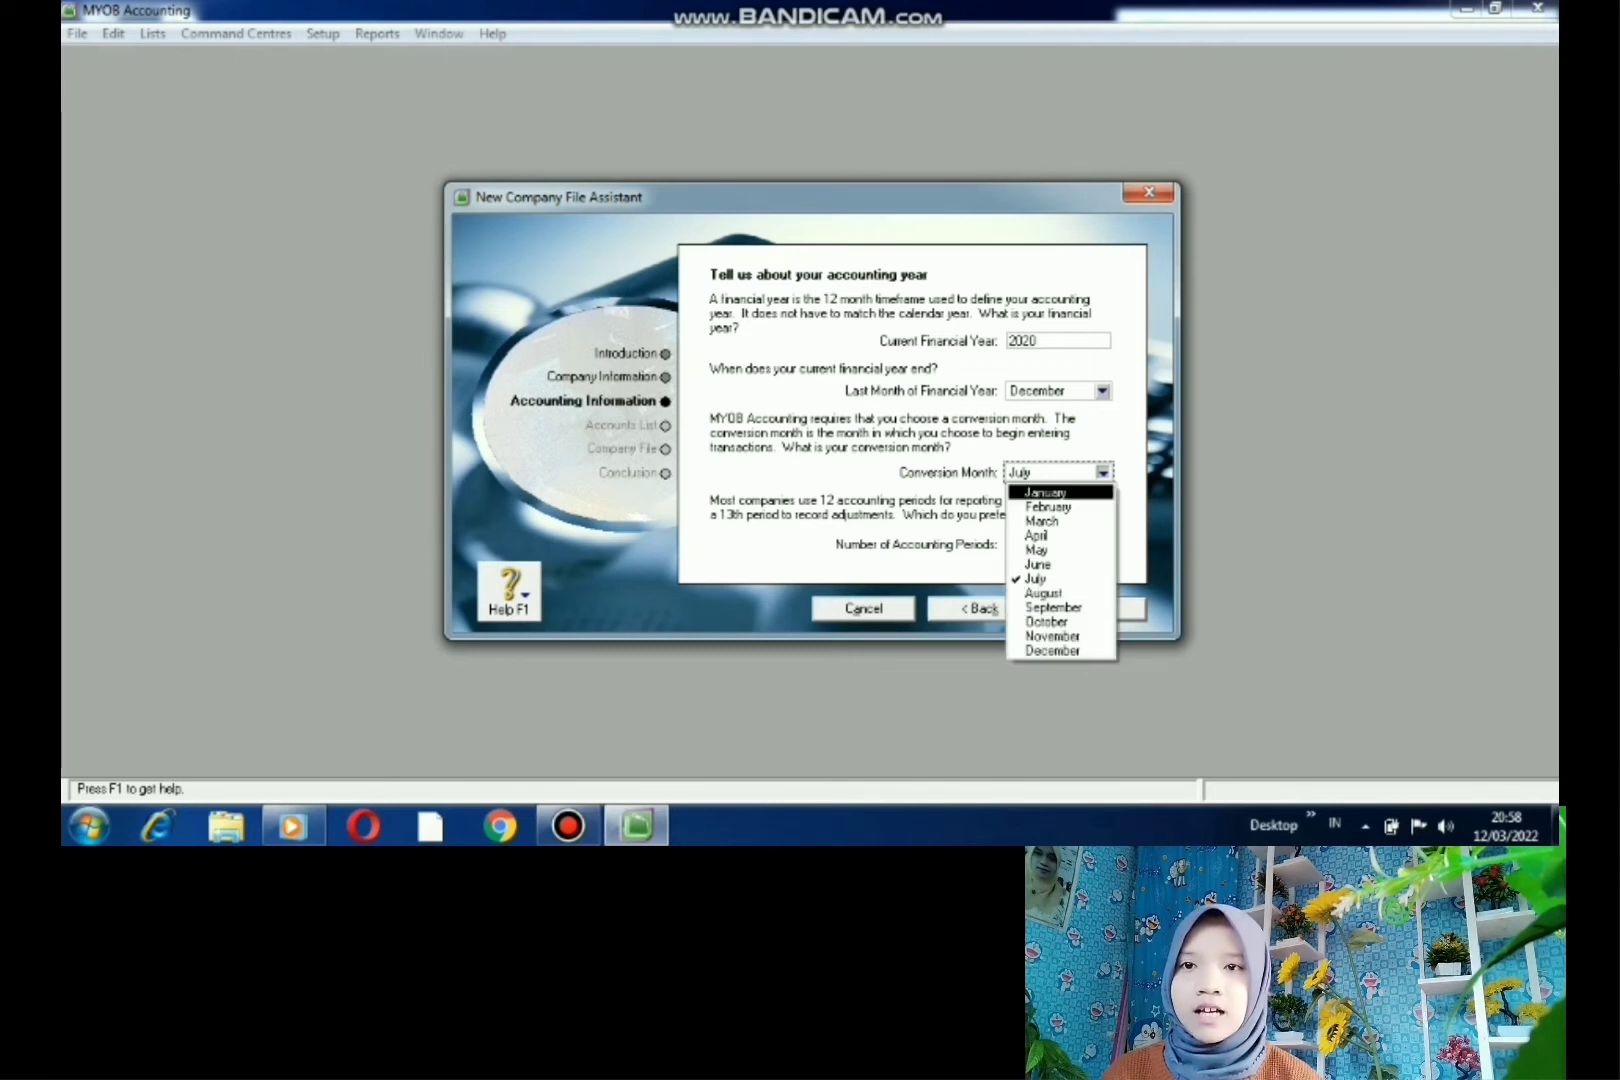
{"action": "left_click", "coordinate": [1045, 492]}
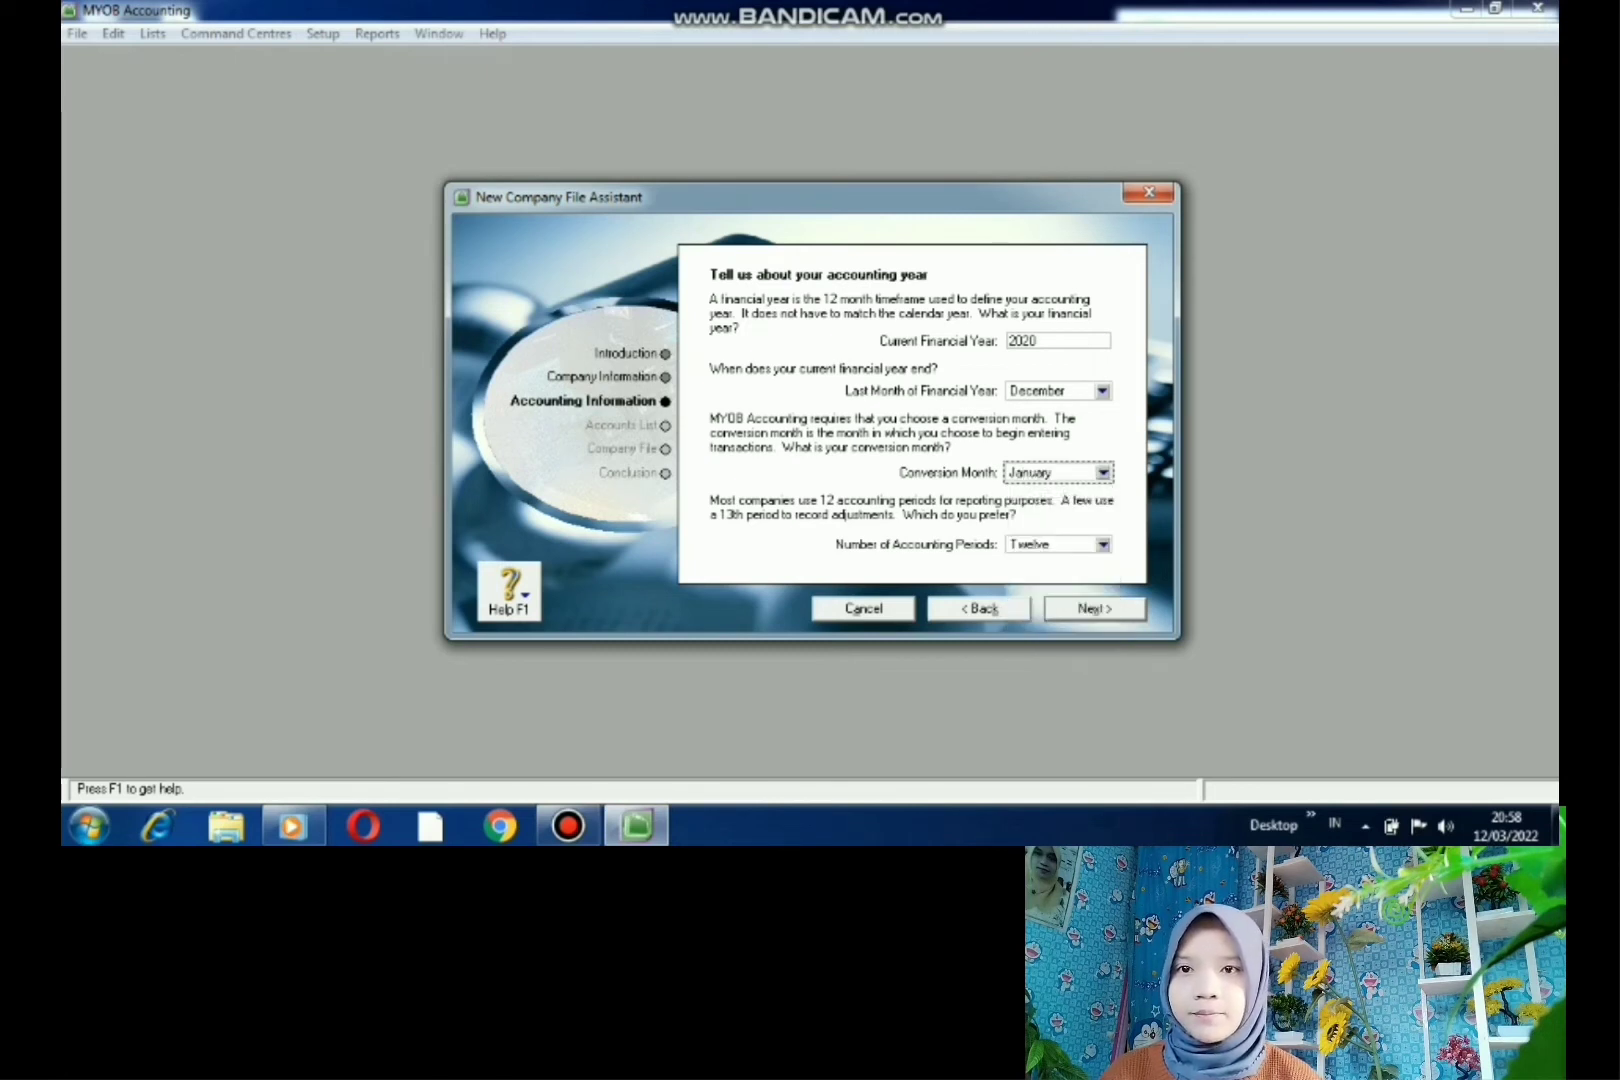
{"action": "left_click", "coordinate": [1095, 609]}
{"action": "left_click", "coordinate": [1095, 609]}
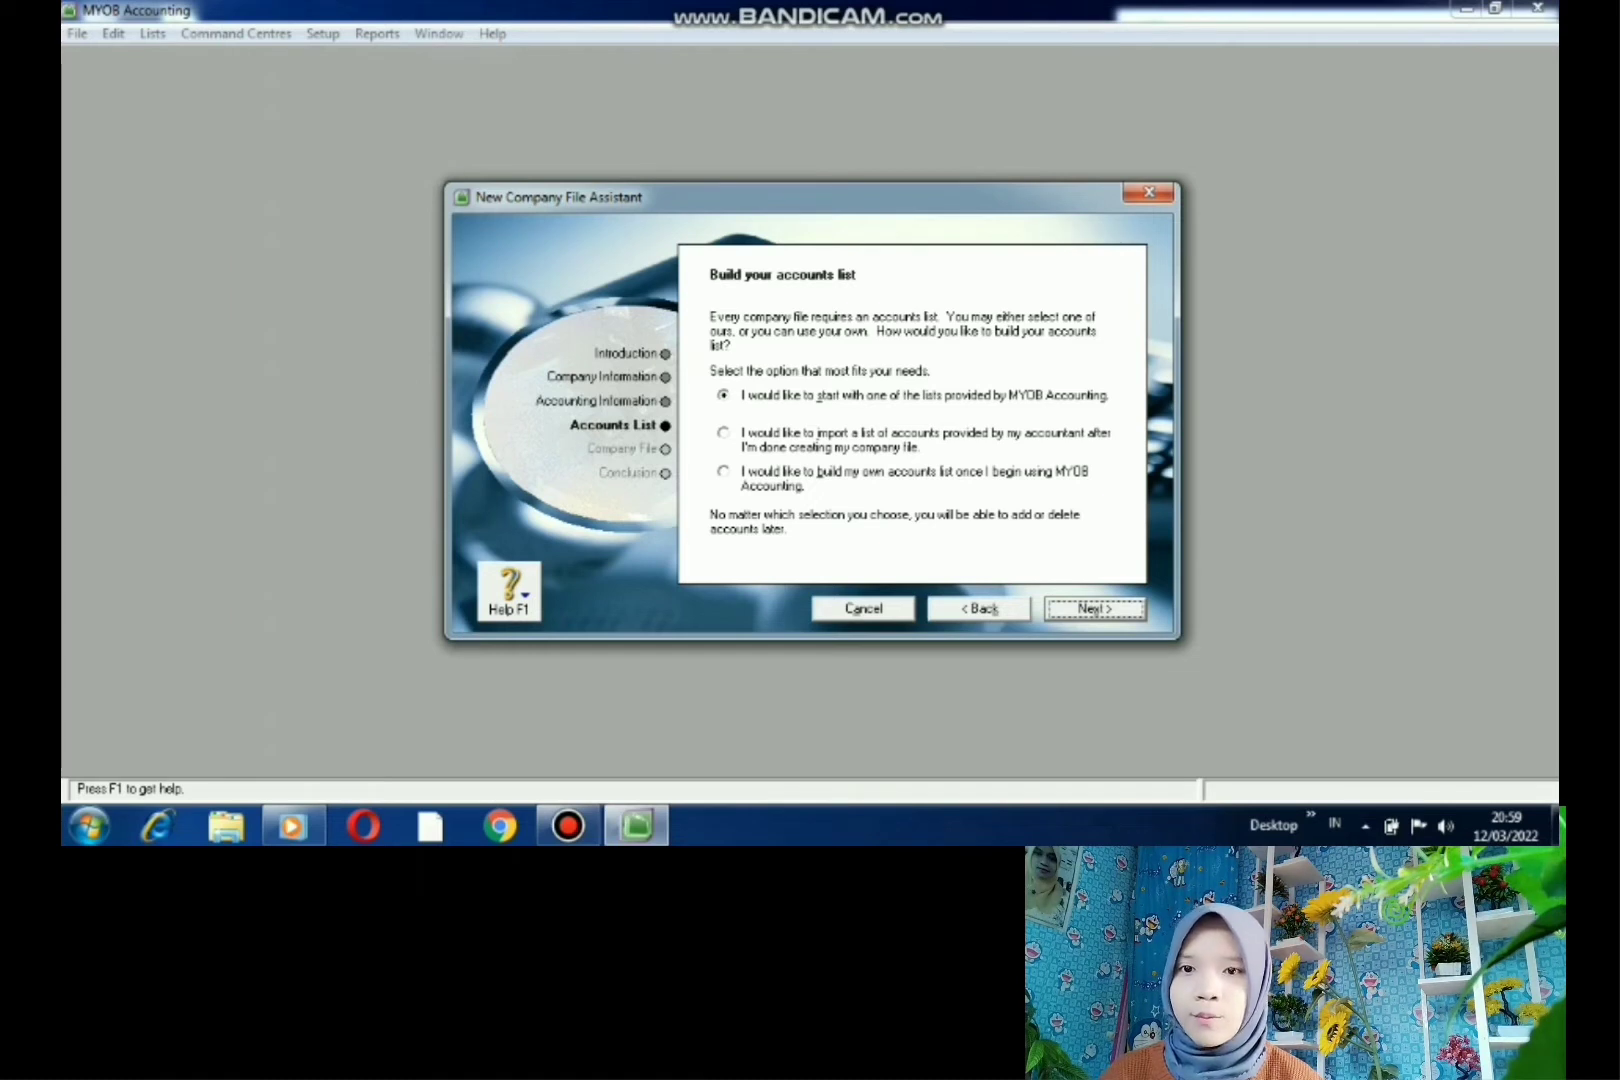
- Choose to import the accounts list later and create the file at C:\myob18ED\Warung Abadi.myo
{"action": "left_click", "coordinate": [724, 433]}
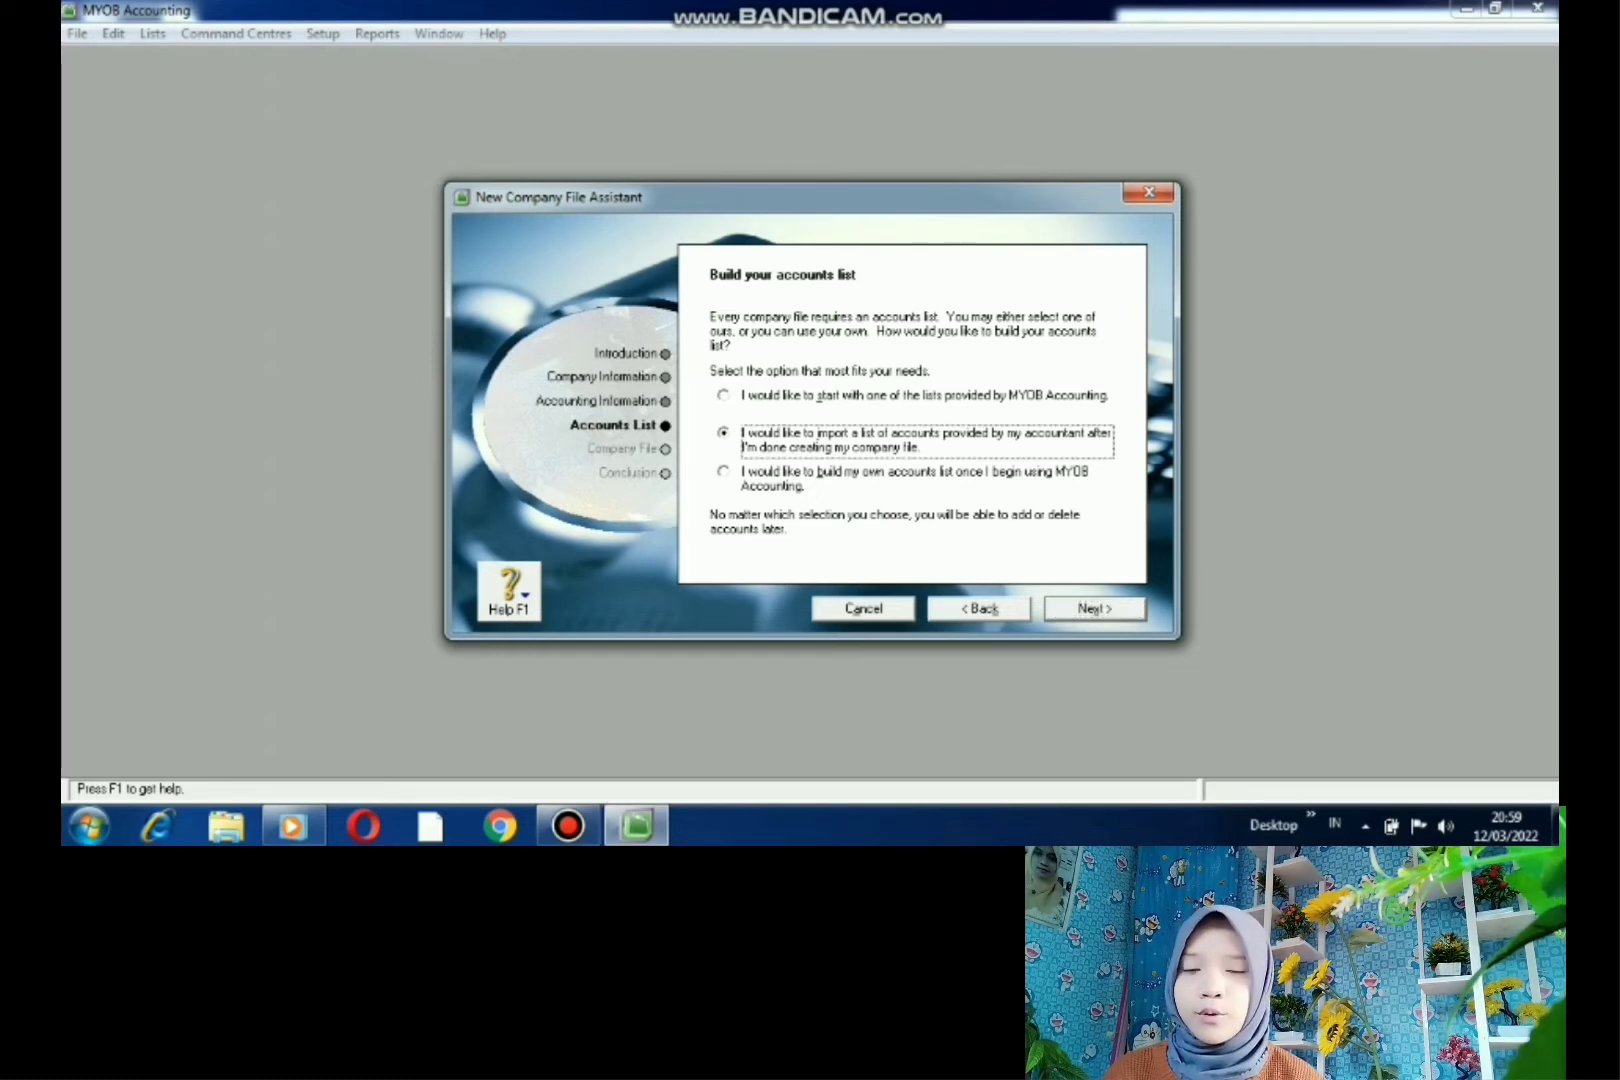
{"action": "left_click", "coordinate": [1095, 609]}
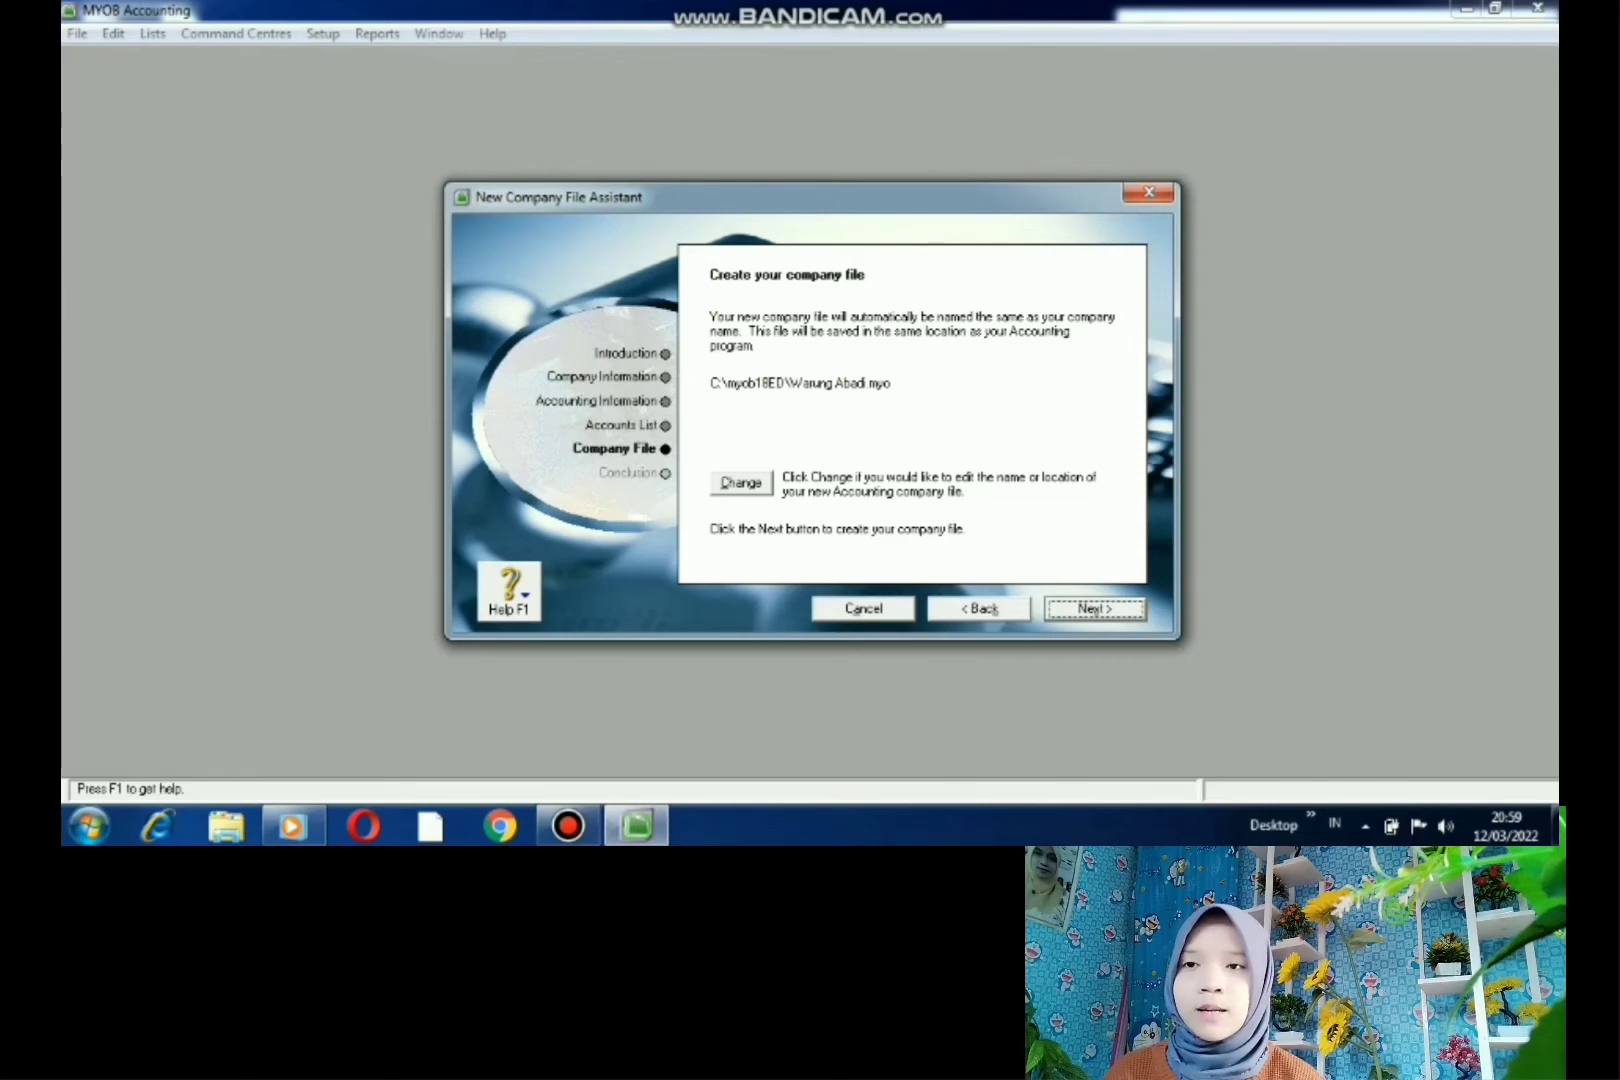
{"action": "left_click", "coordinate": [741, 483]}
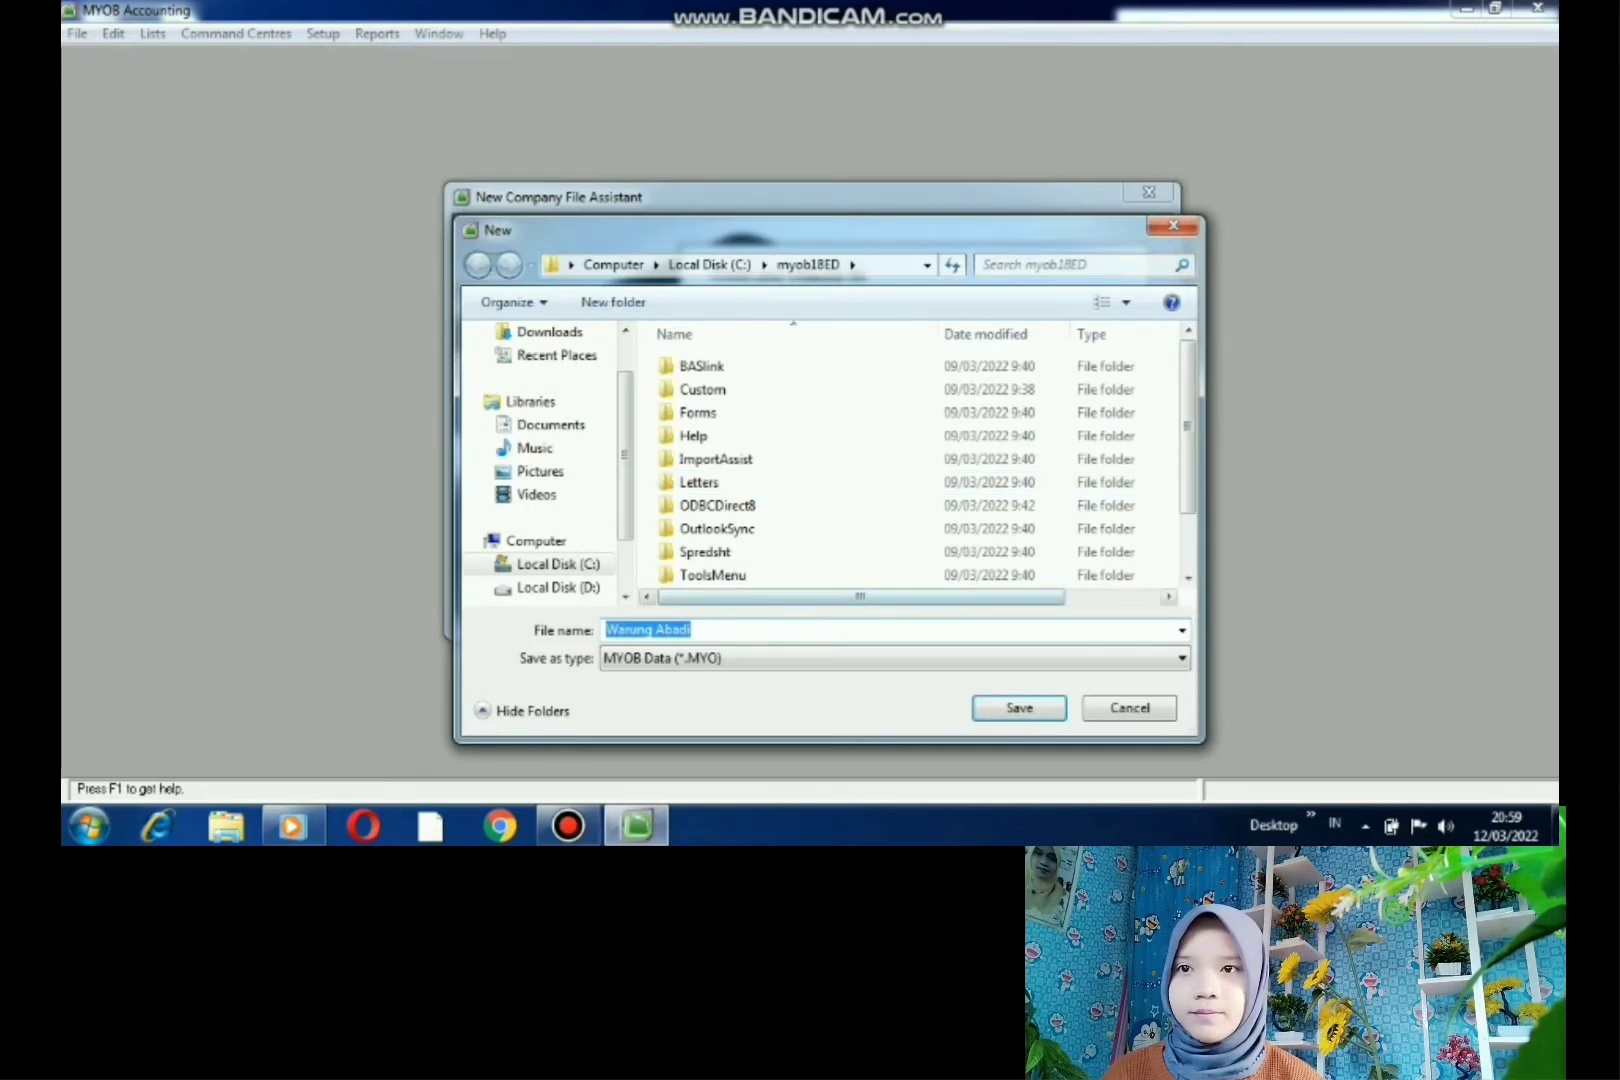
{"action": "scroll", "coordinate": [900, 470], "scroll_direction": "down", "scroll_amount": 1}
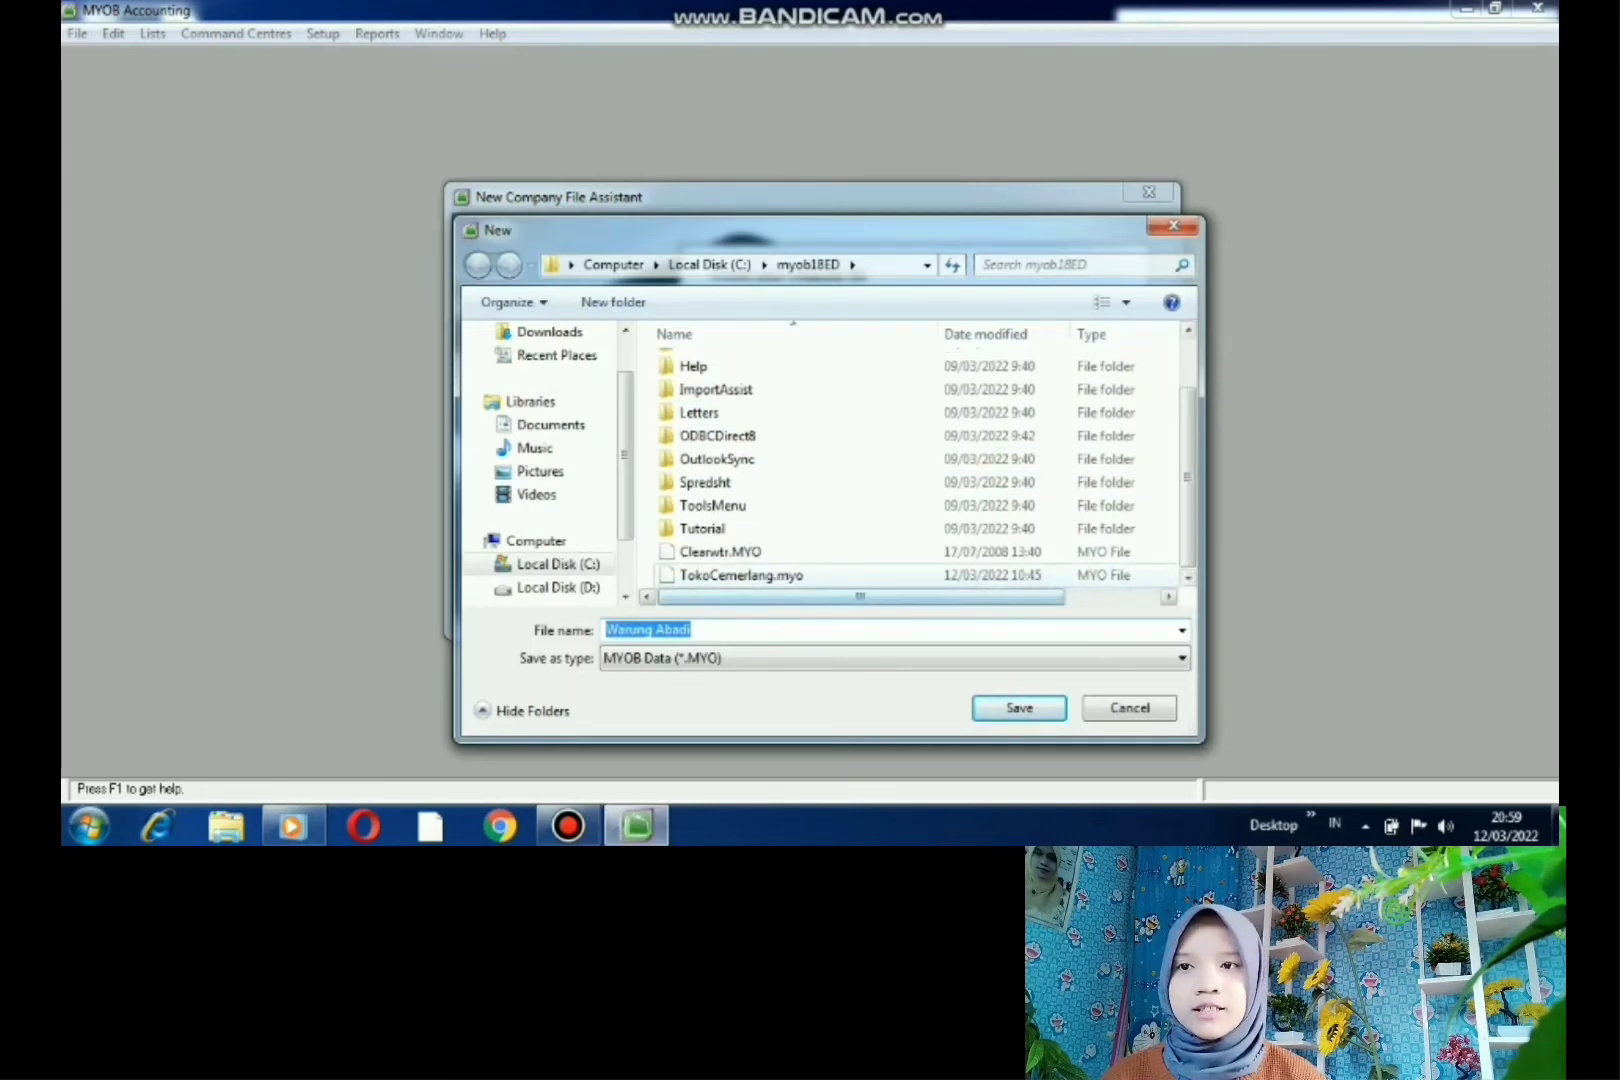
{"action": "left_click", "coordinate": [1019, 708]}
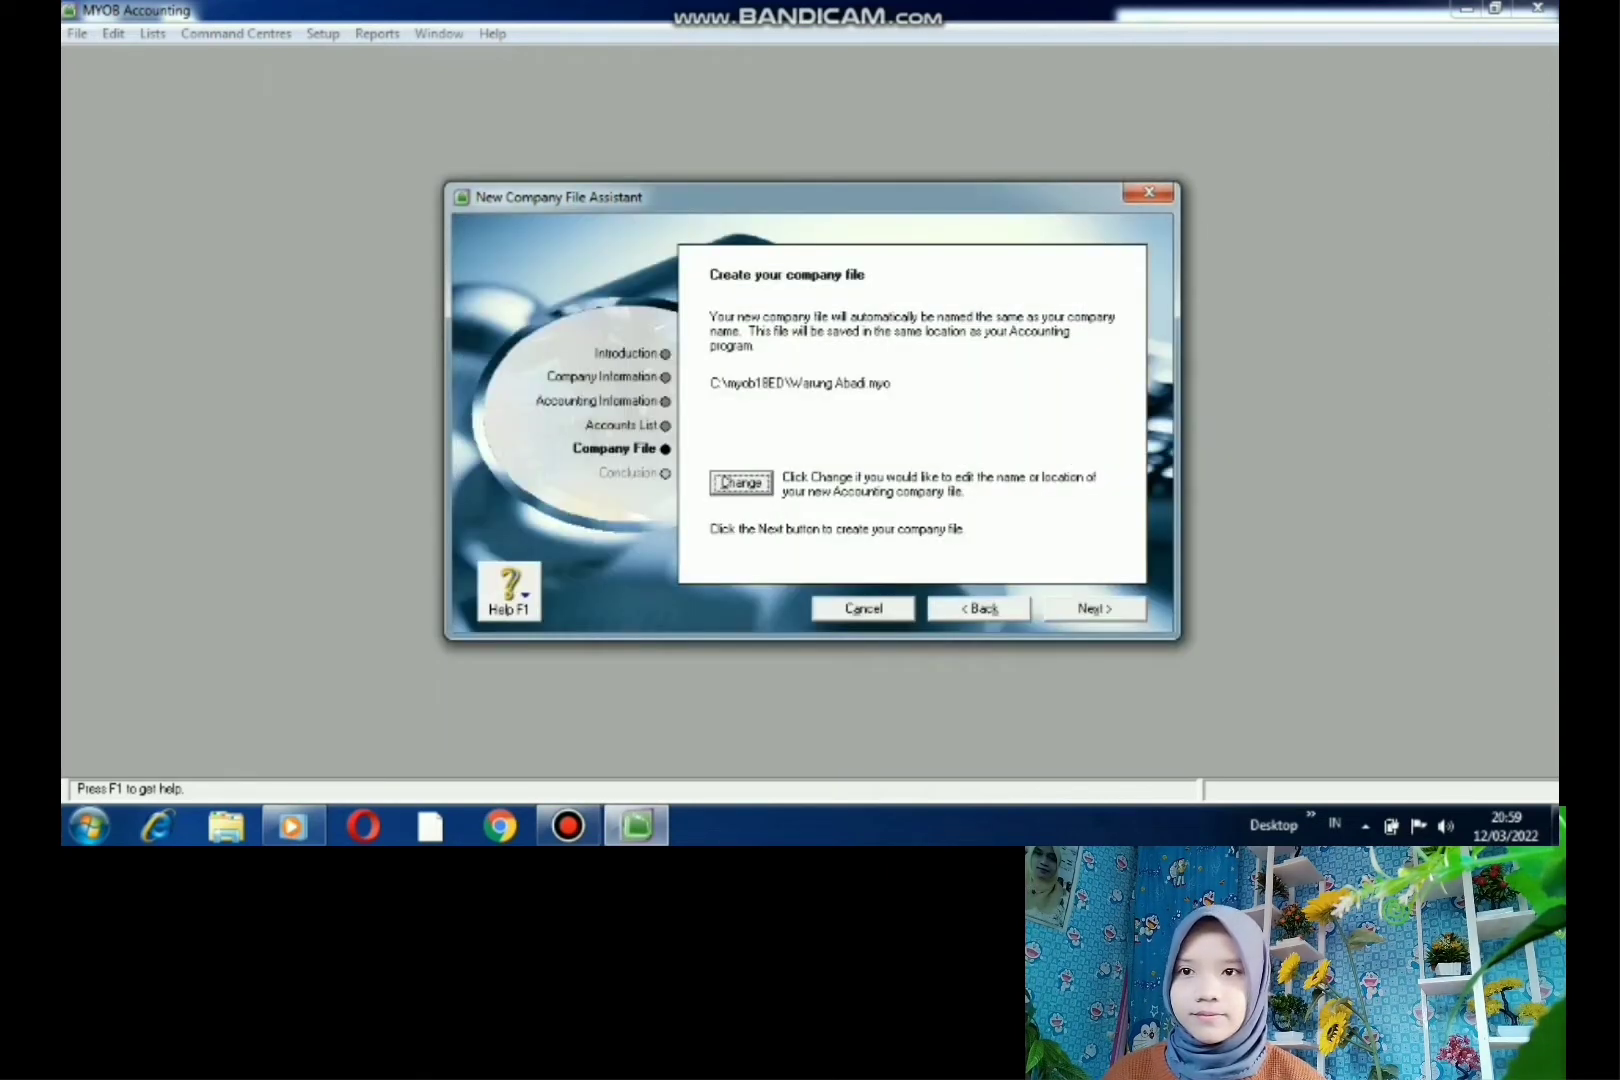
{"action": "left_click", "coordinate": [1094, 609]}
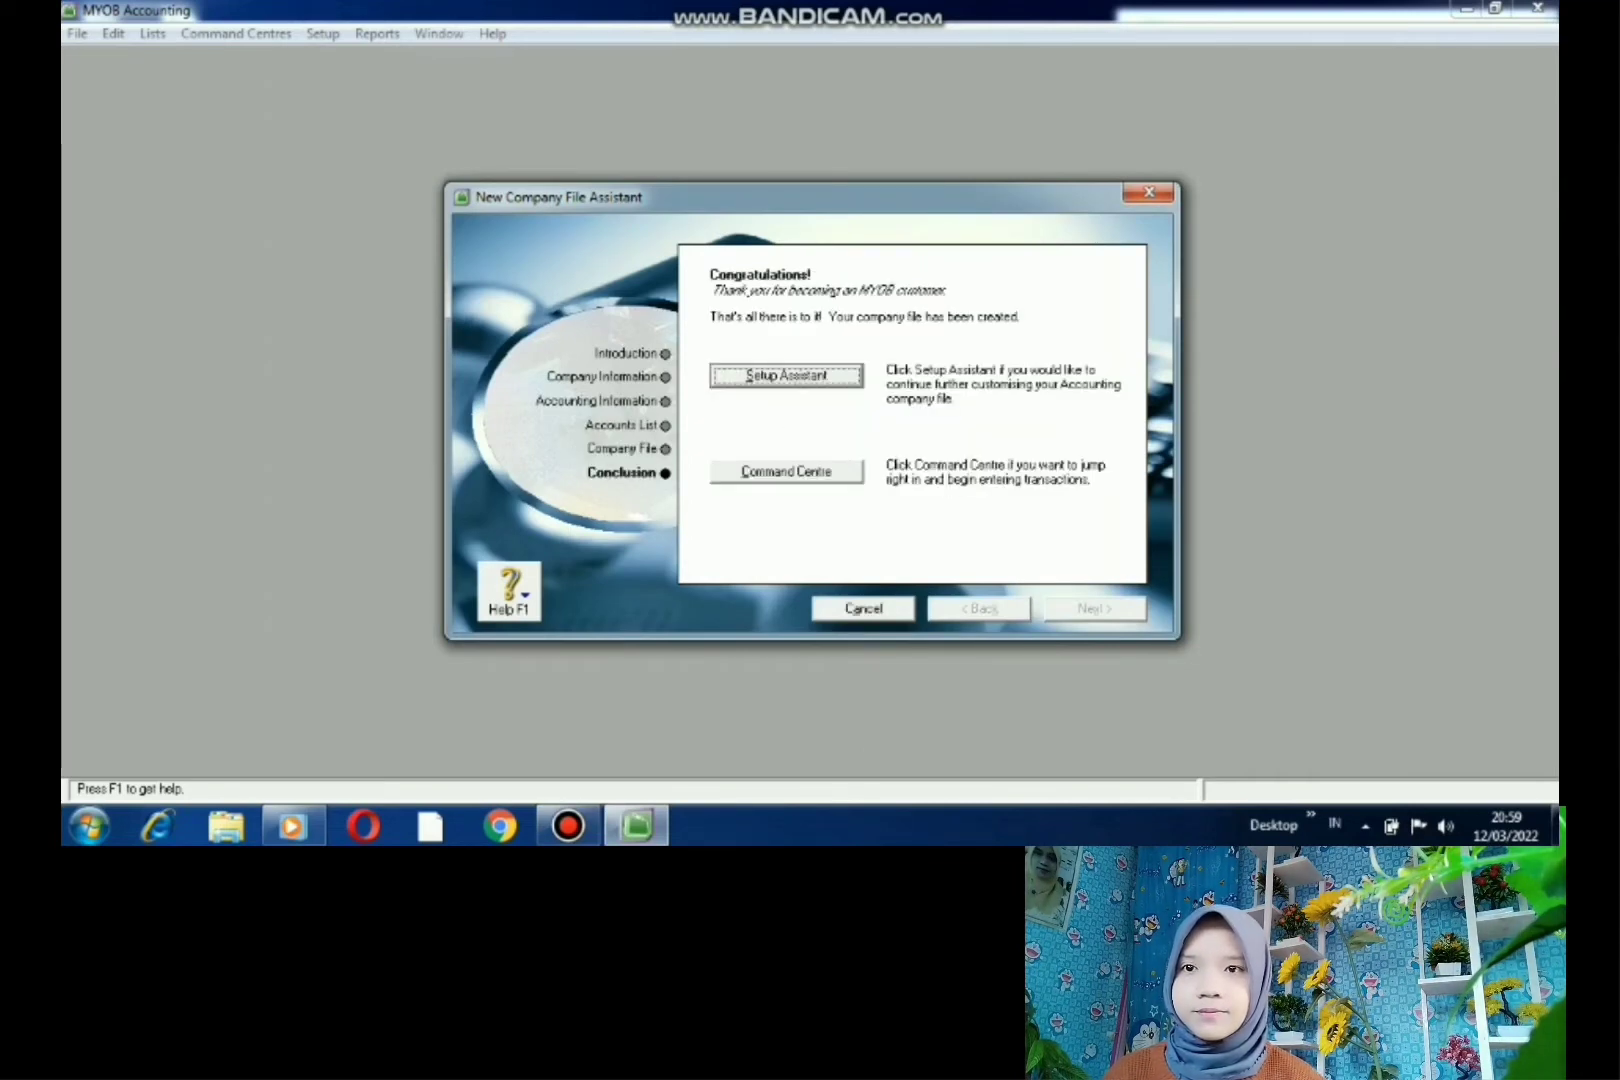
- Open the Command Centre maximised and browse the Accounts through Payroll work areas
{"action": "left_click", "coordinate": [786, 472]}
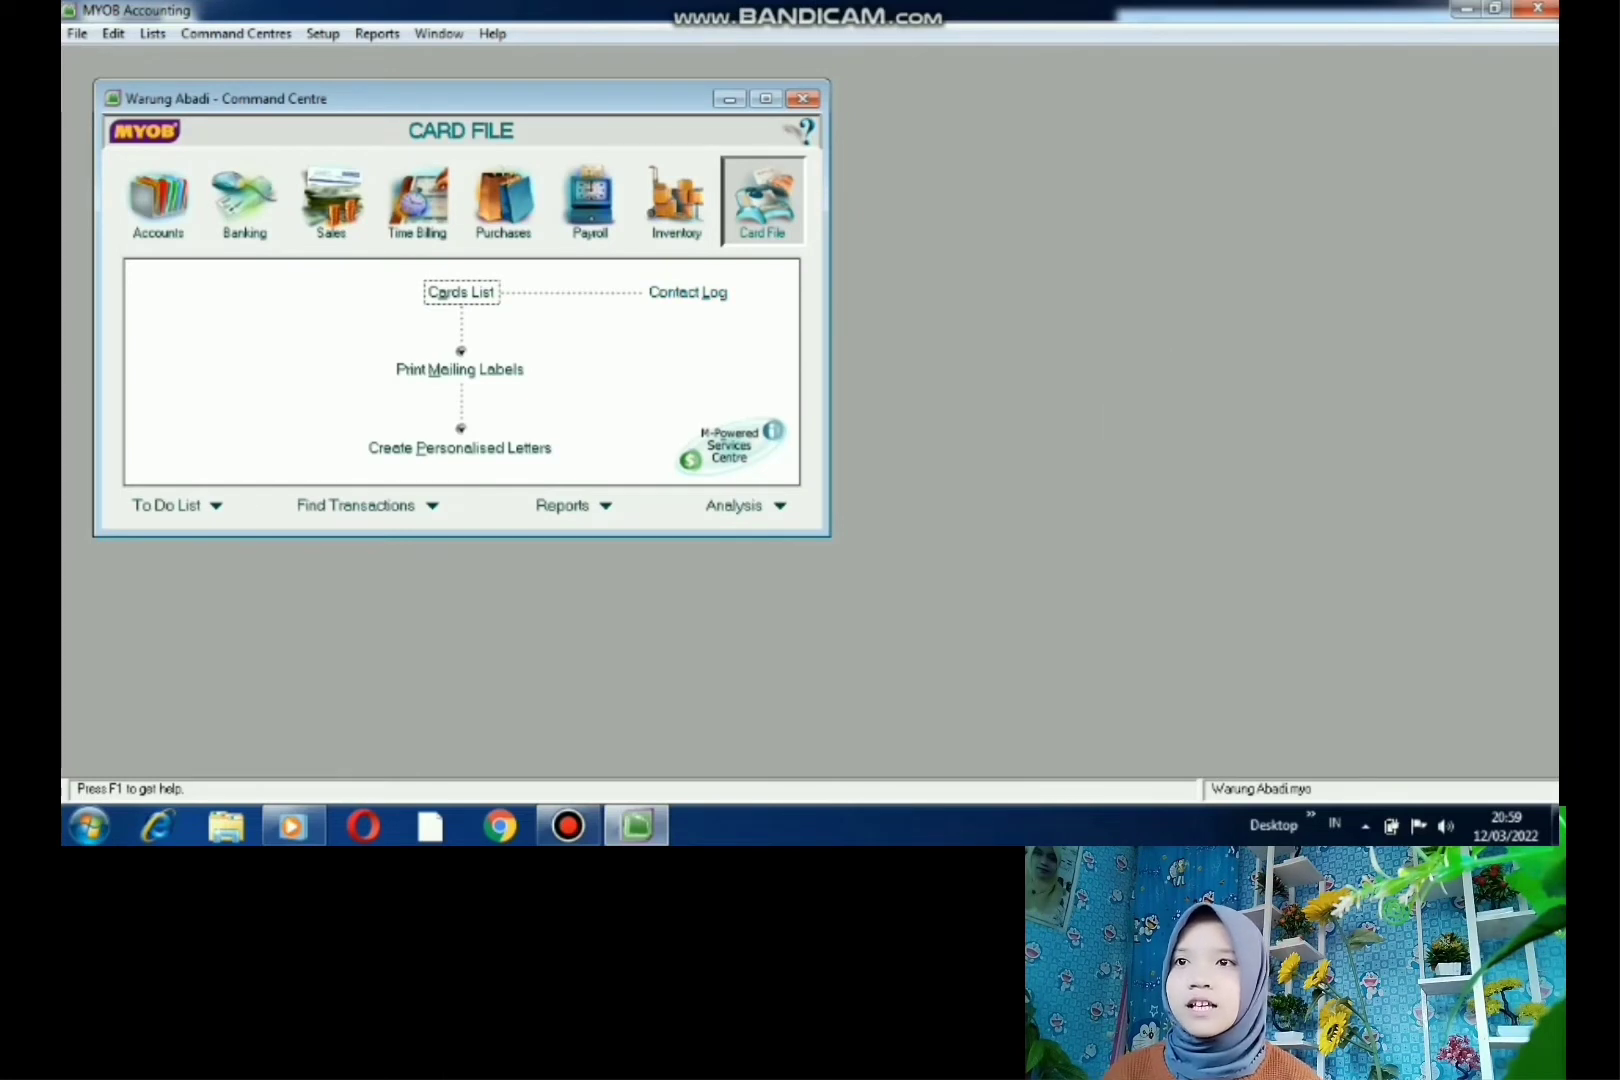
{"action": "double_click", "coordinate": [511, 98]}
{"action": "left_click", "coordinate": [511, 135]}
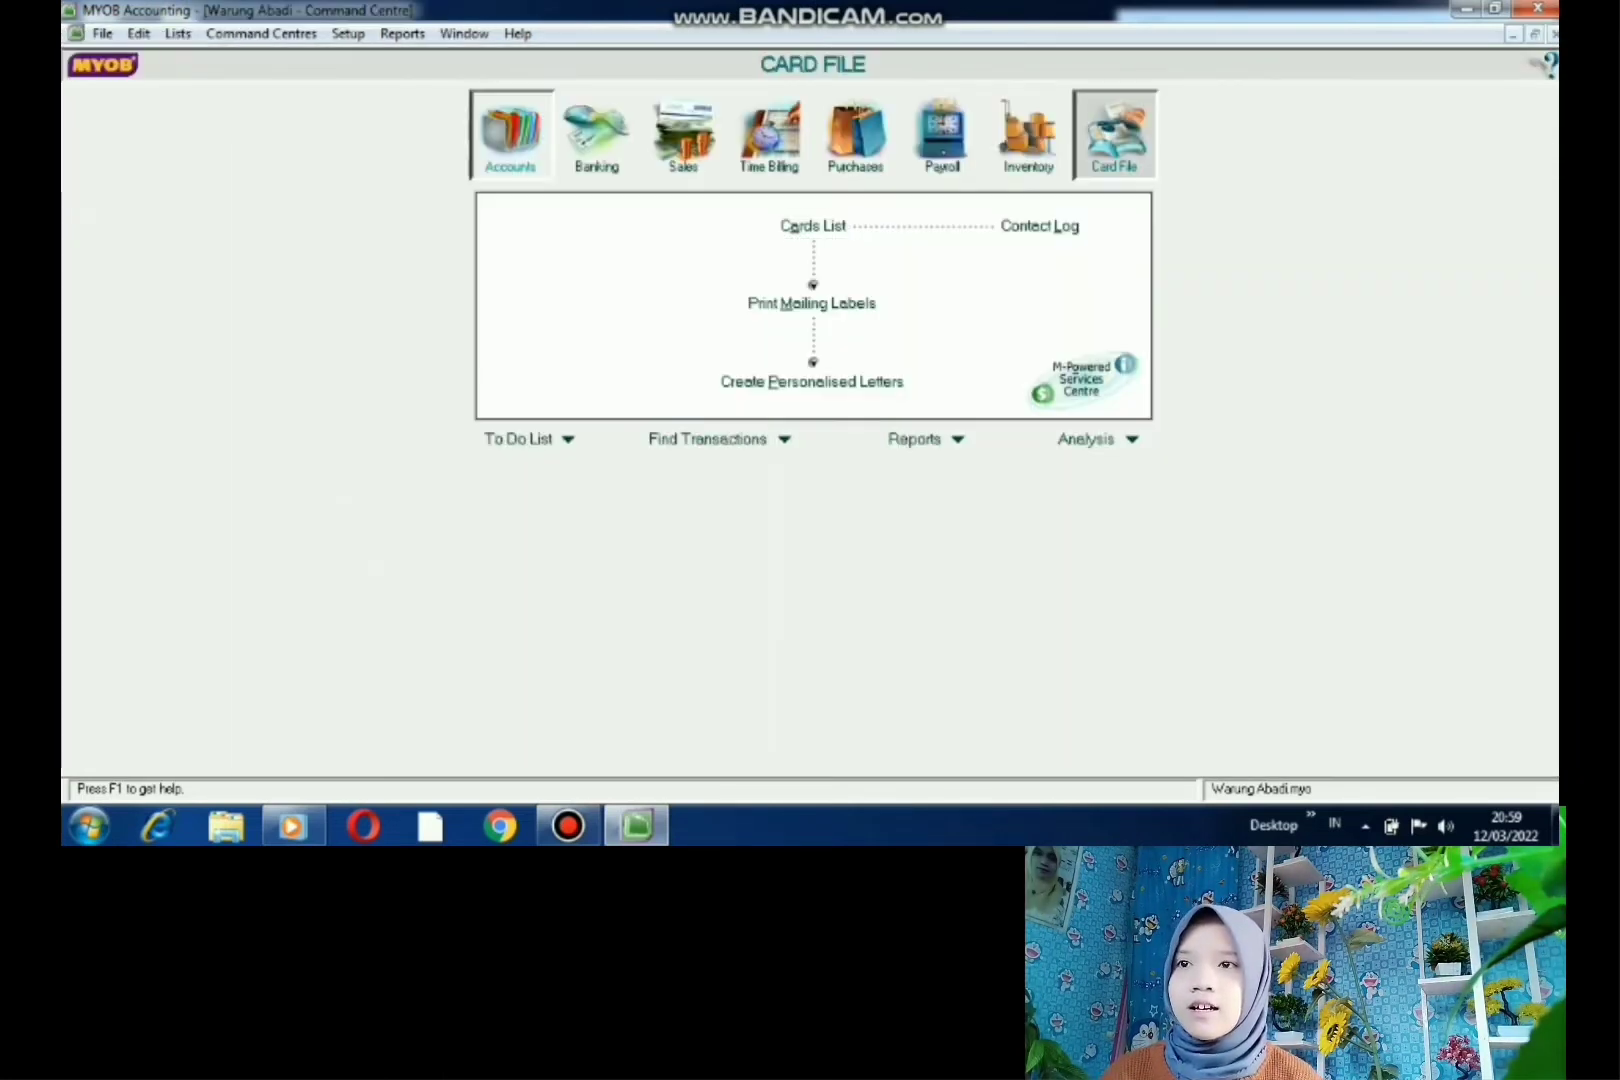
{"action": "left_click", "coordinate": [597, 135]}
{"action": "left_click", "coordinate": [683, 135]}
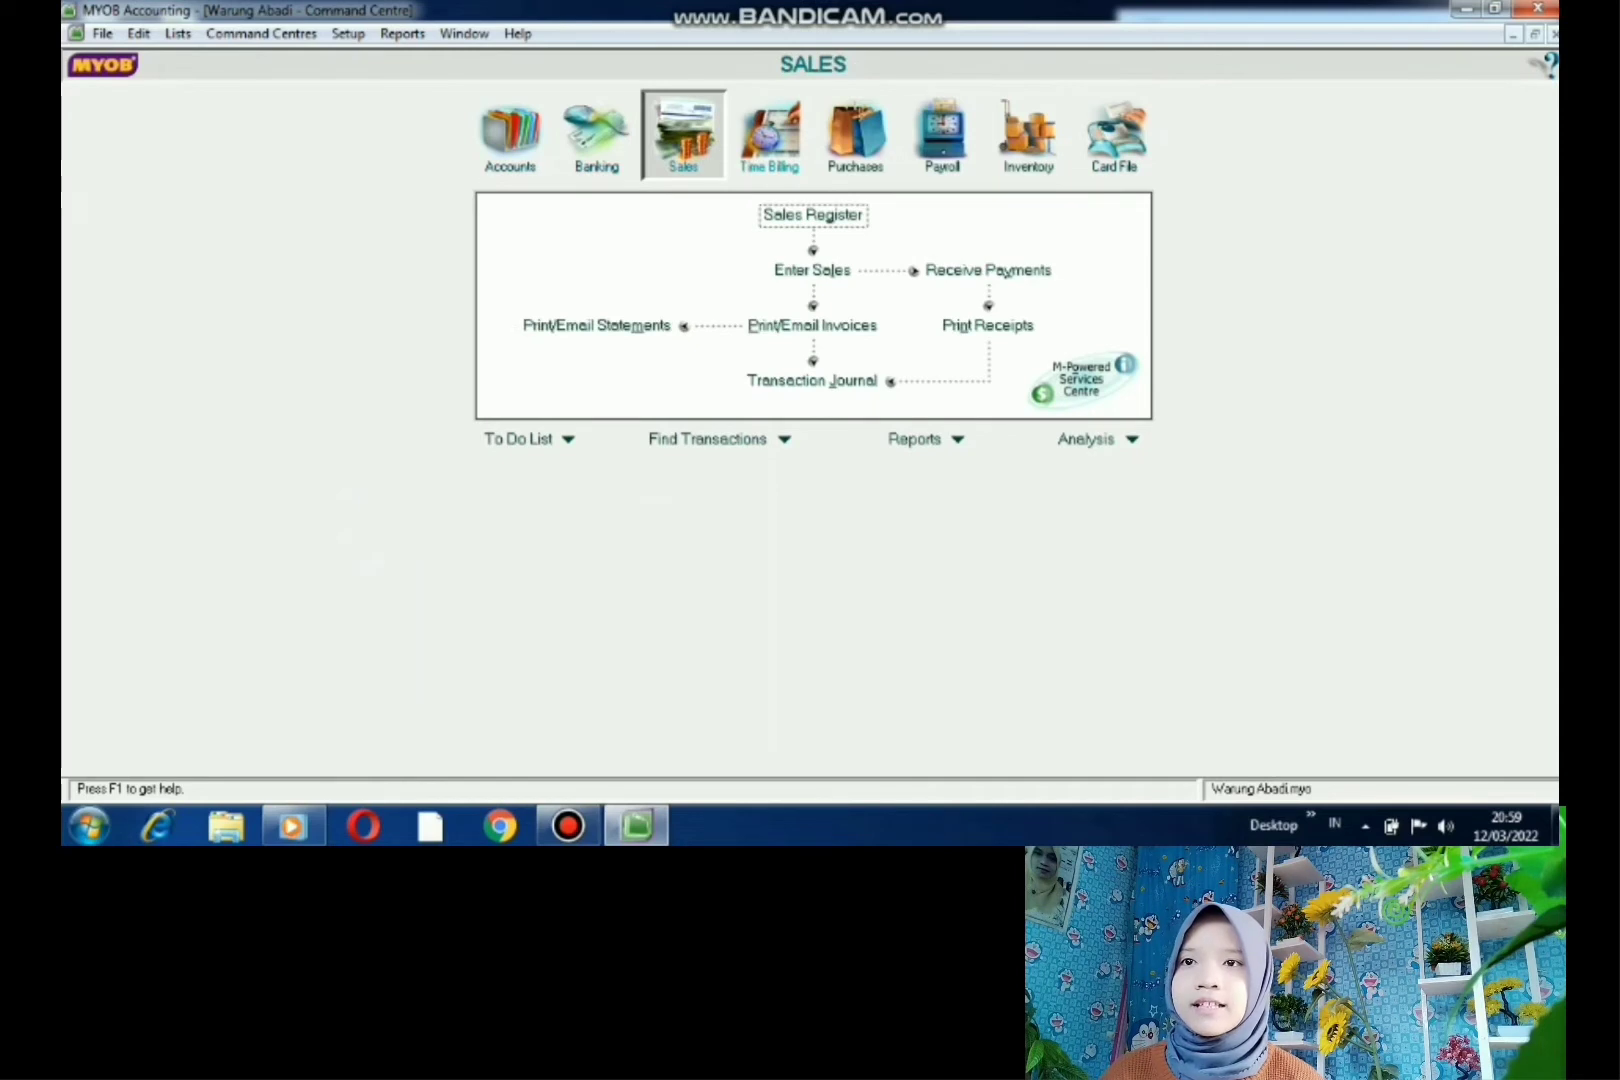
{"action": "left_click", "coordinate": [769, 135]}
{"action": "left_click", "coordinate": [855, 135]}
{"action": "left_click", "coordinate": [941, 135]}
- Check Inventory and Card File, then open the Accounts List from Accounts
{"action": "left_click", "coordinate": [1028, 135]}
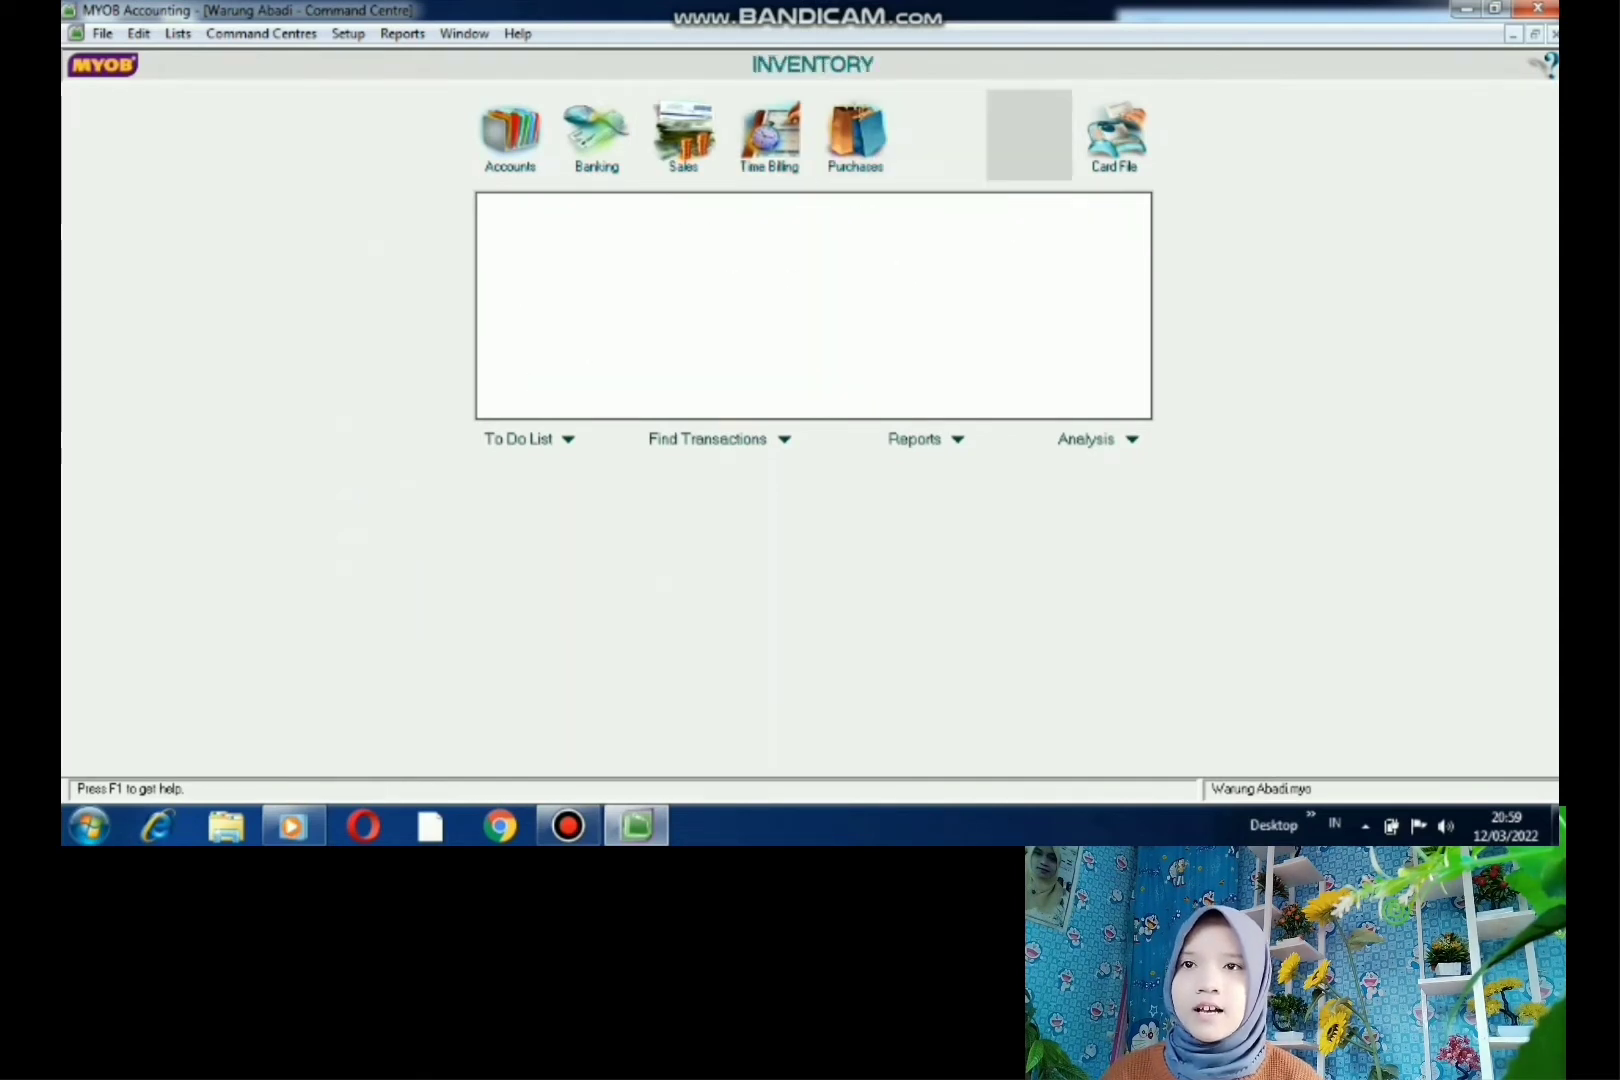
{"action": "left_click", "coordinate": [1114, 135]}
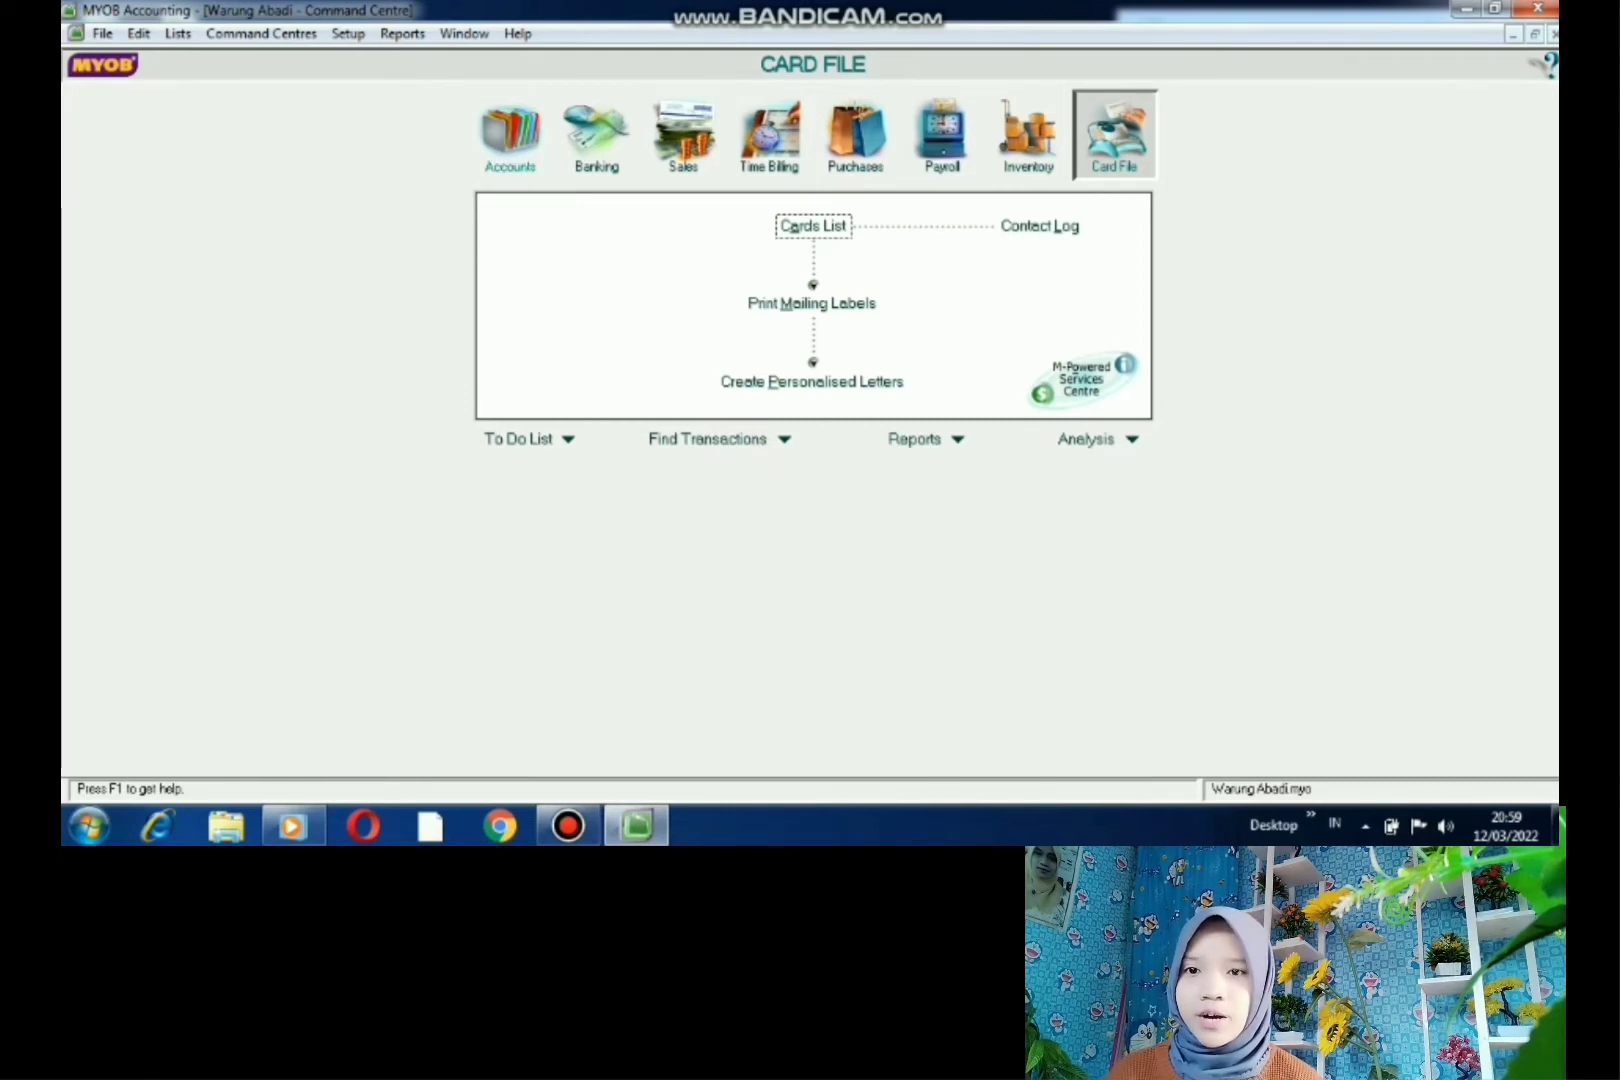
{"action": "left_click", "coordinate": [510, 135]}
{"action": "left_click", "coordinate": [813, 225]}
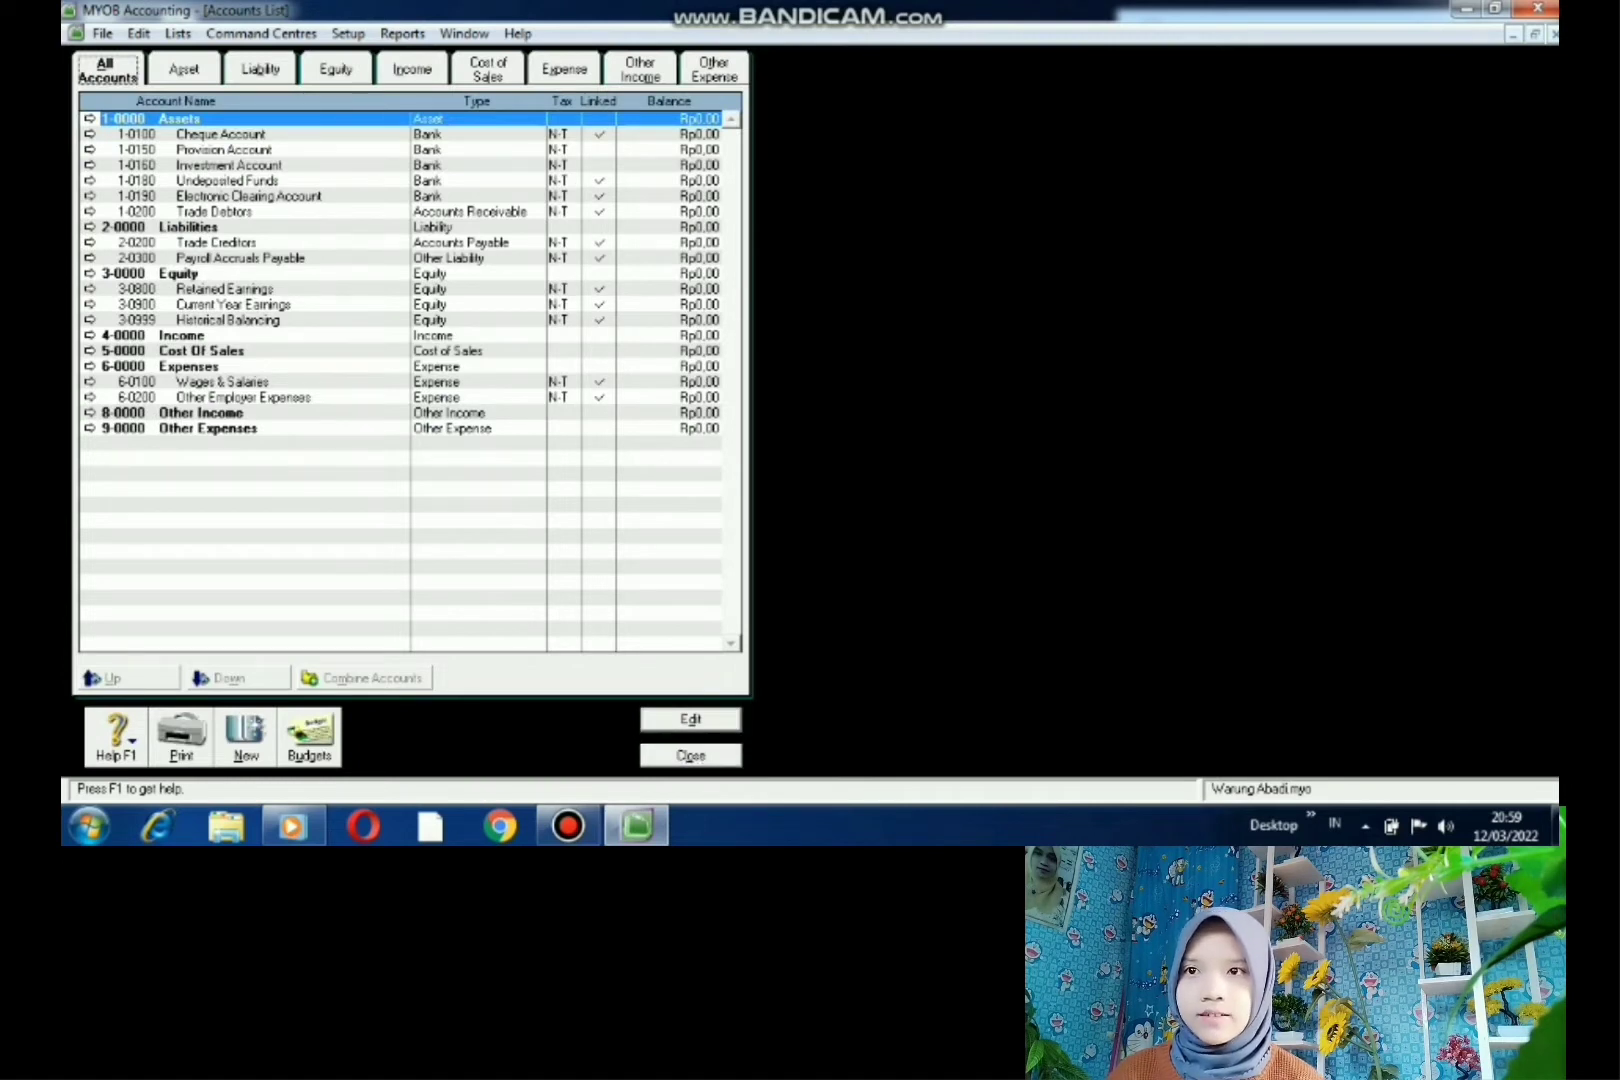
{"action": "left_click", "coordinate": [184, 69]}
{"action": "left_click", "coordinate": [260, 69]}
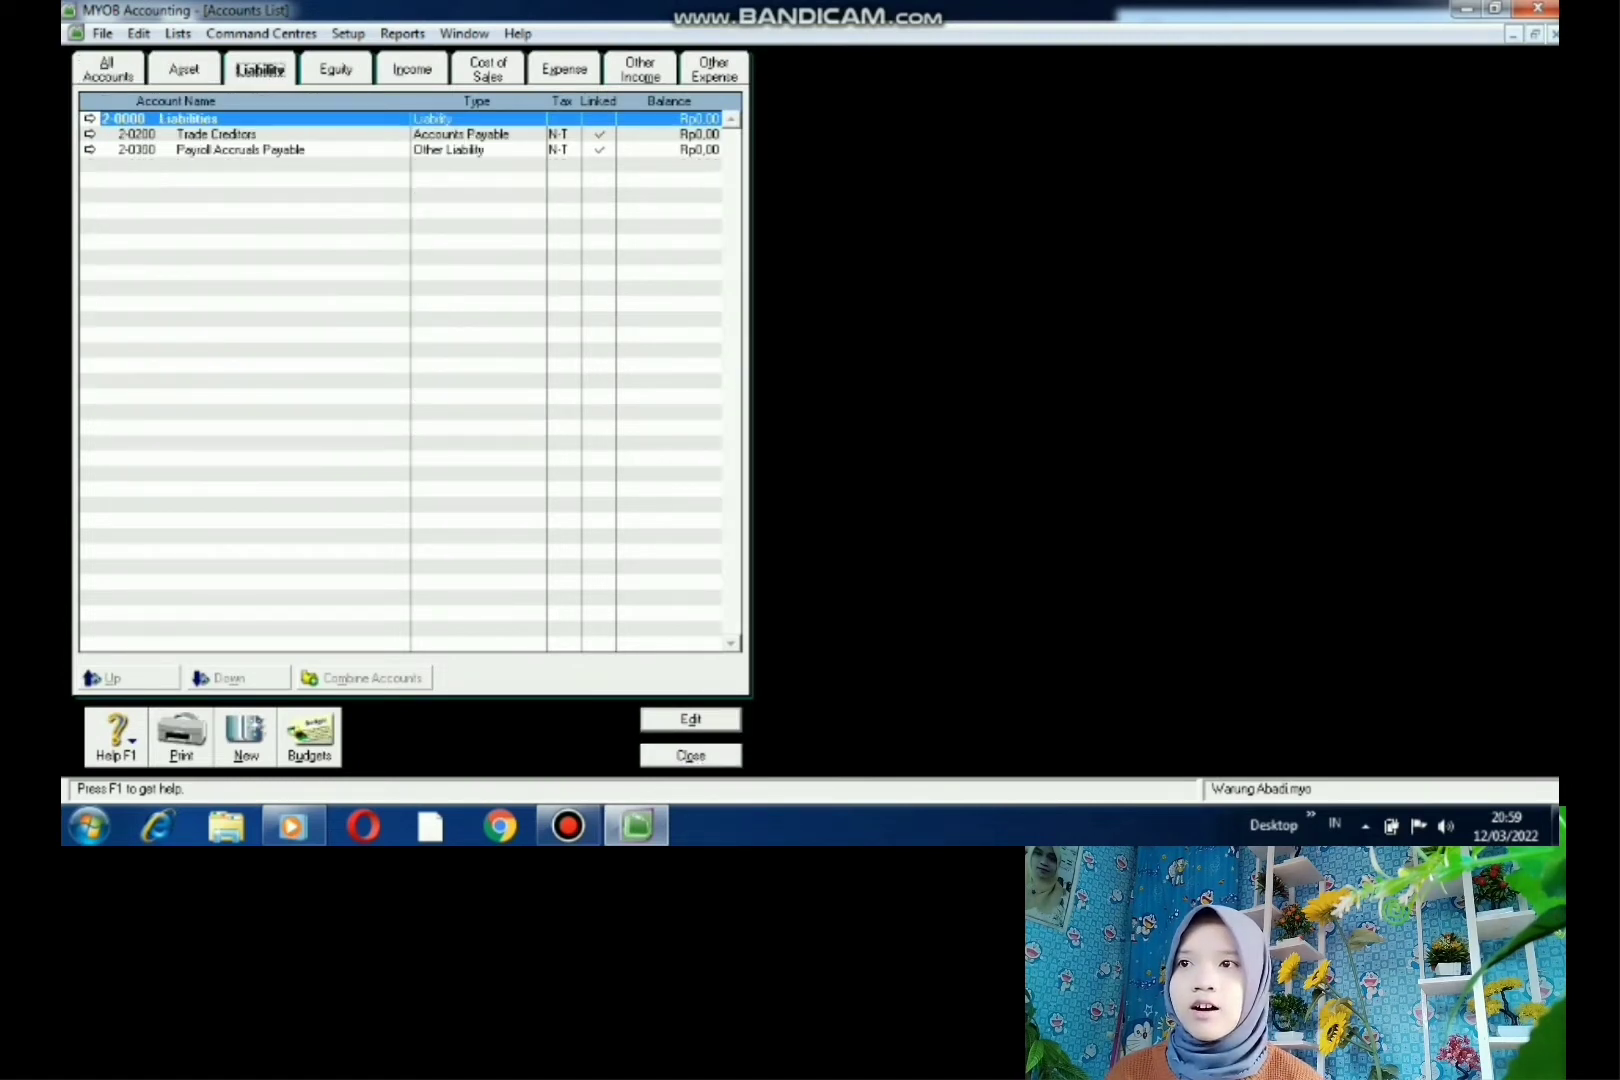
{"action": "left_click", "coordinate": [336, 69]}
{"action": "left_click", "coordinate": [412, 69]}
{"action": "left_click", "coordinate": [488, 69]}
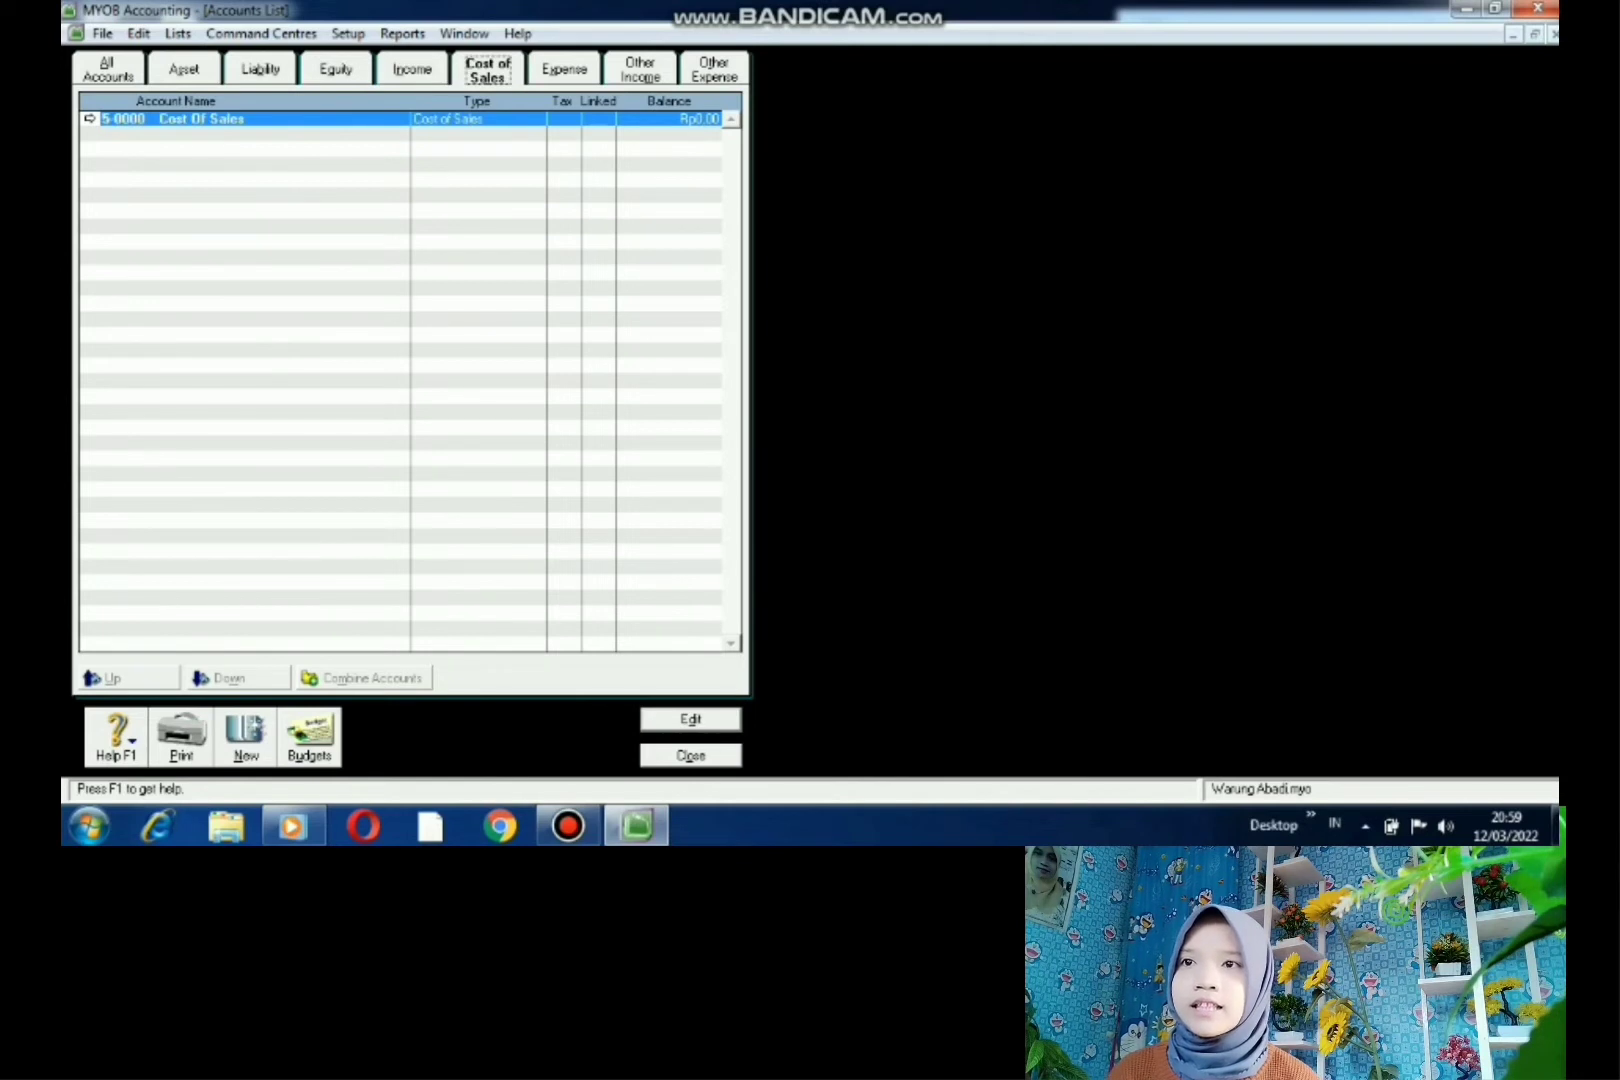
{"action": "left_click", "coordinate": [564, 69]}
{"action": "left_click", "coordinate": [640, 69]}
{"action": "left_click", "coordinate": [714, 69]}
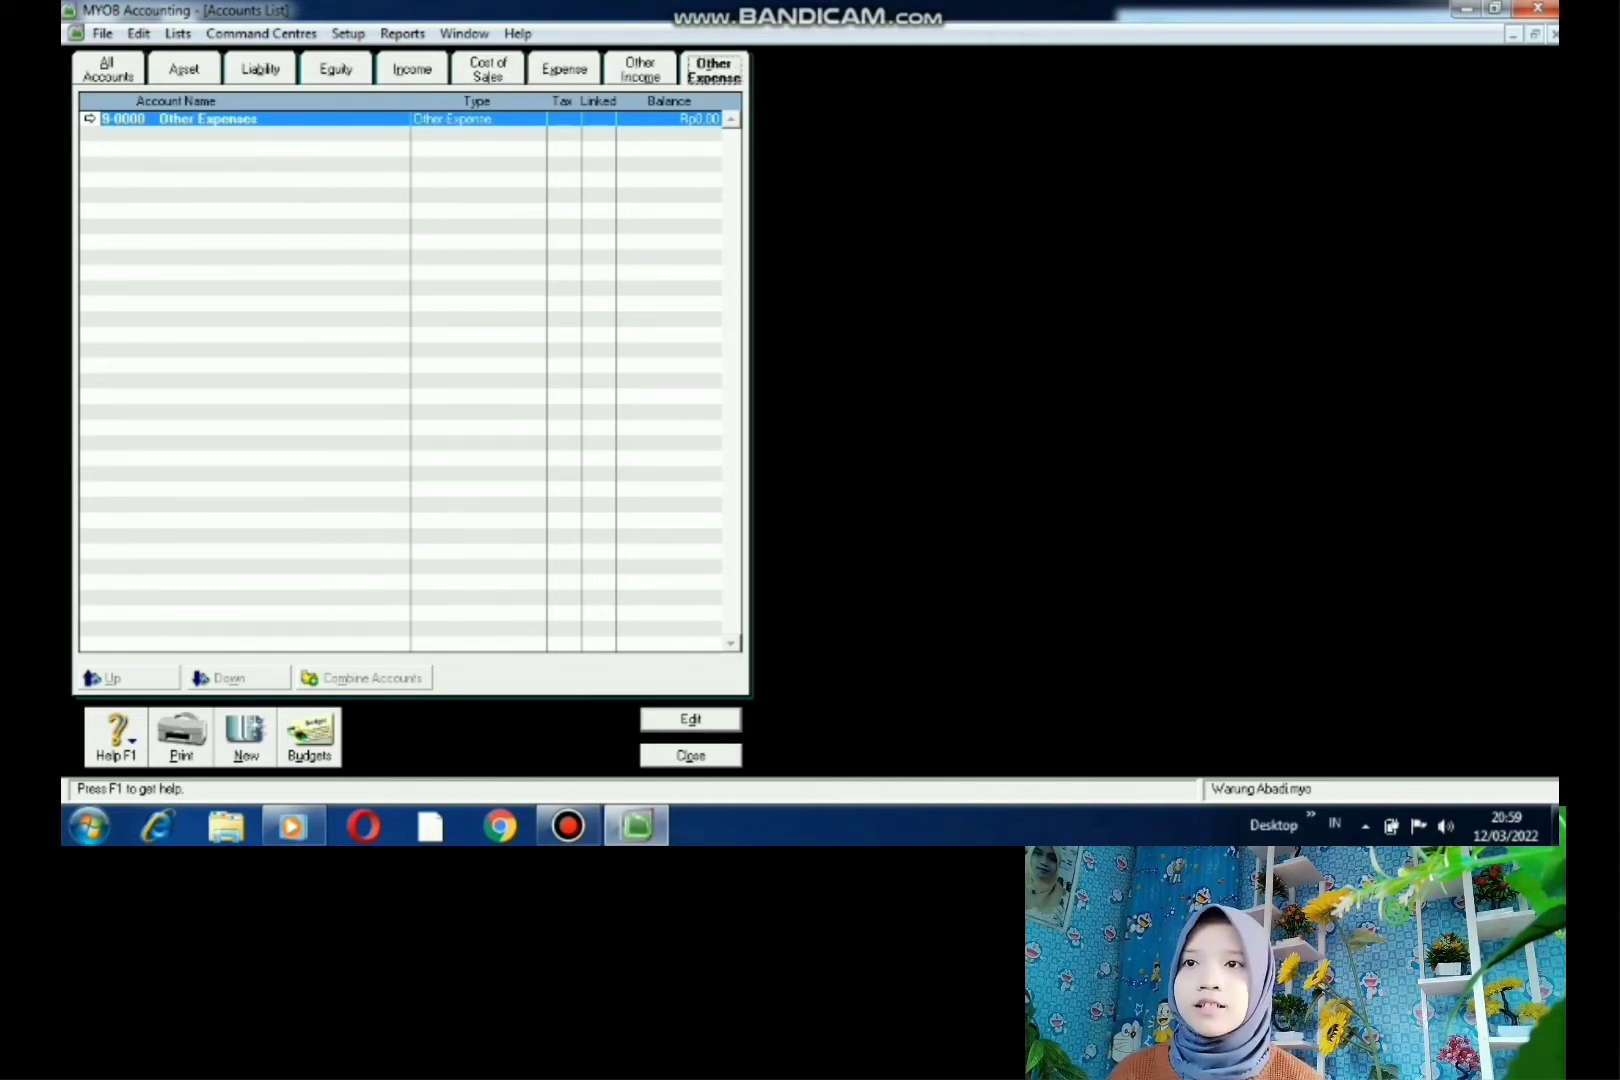
{"action": "left_click", "coordinate": [108, 69]}
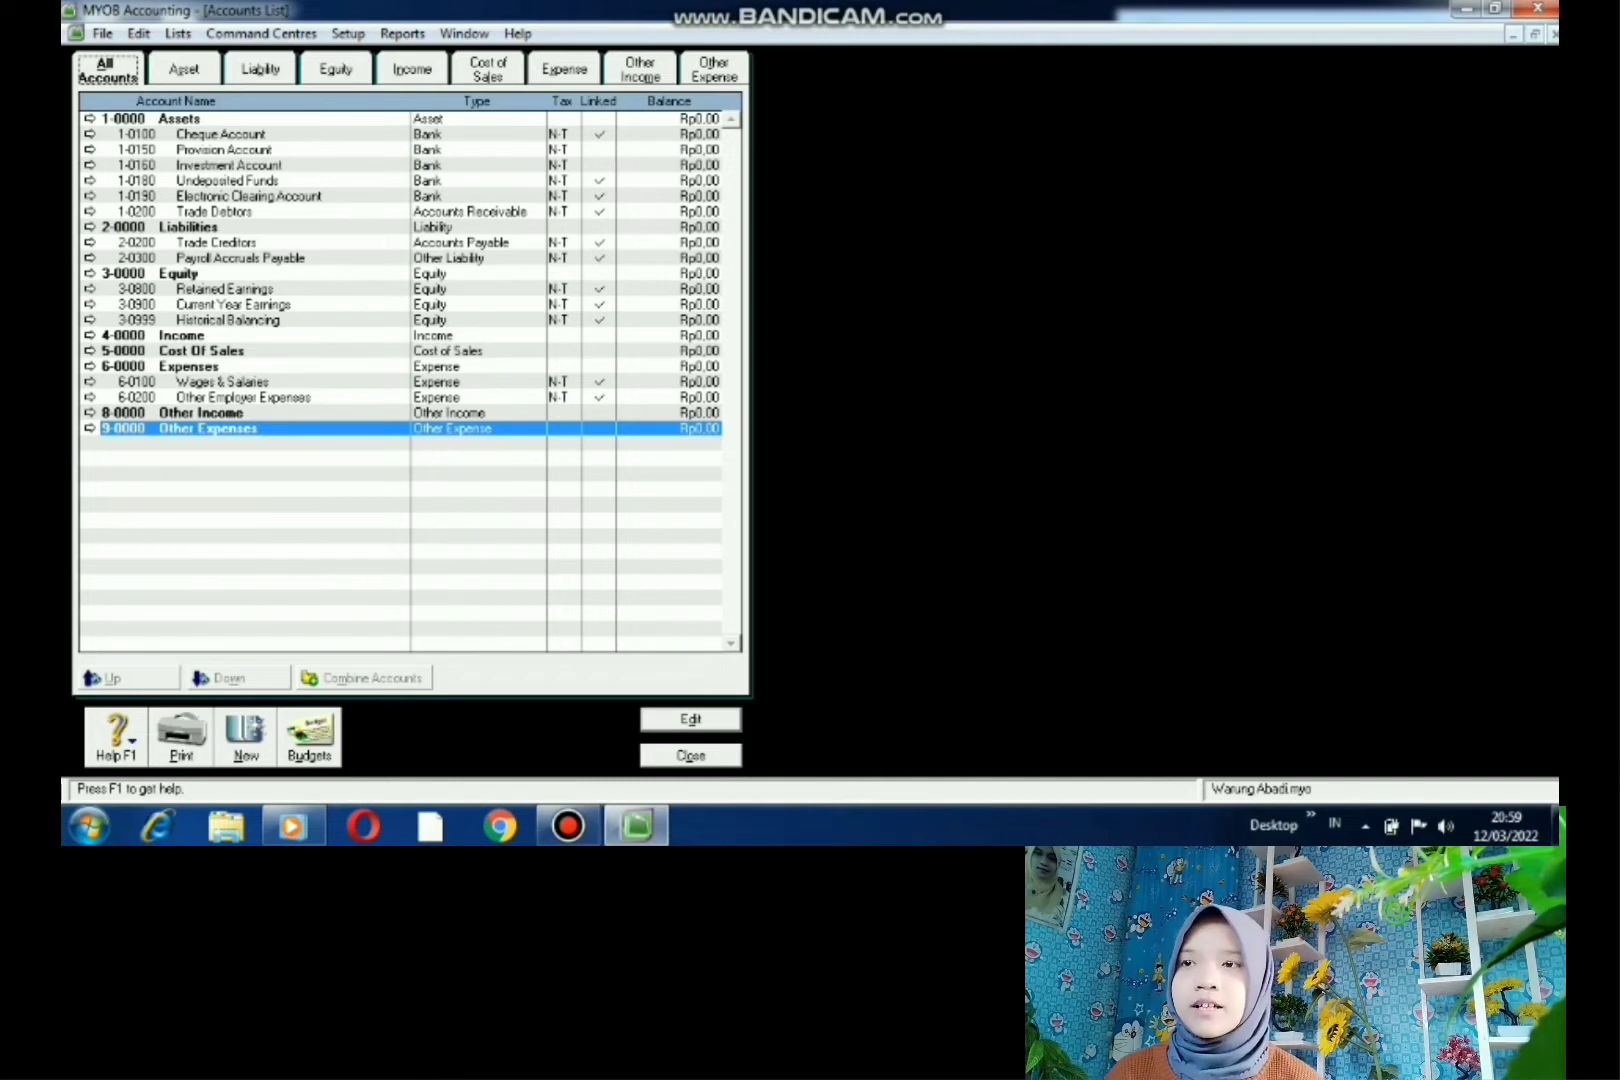
{"action": "left_click", "coordinate": [180, 119]}
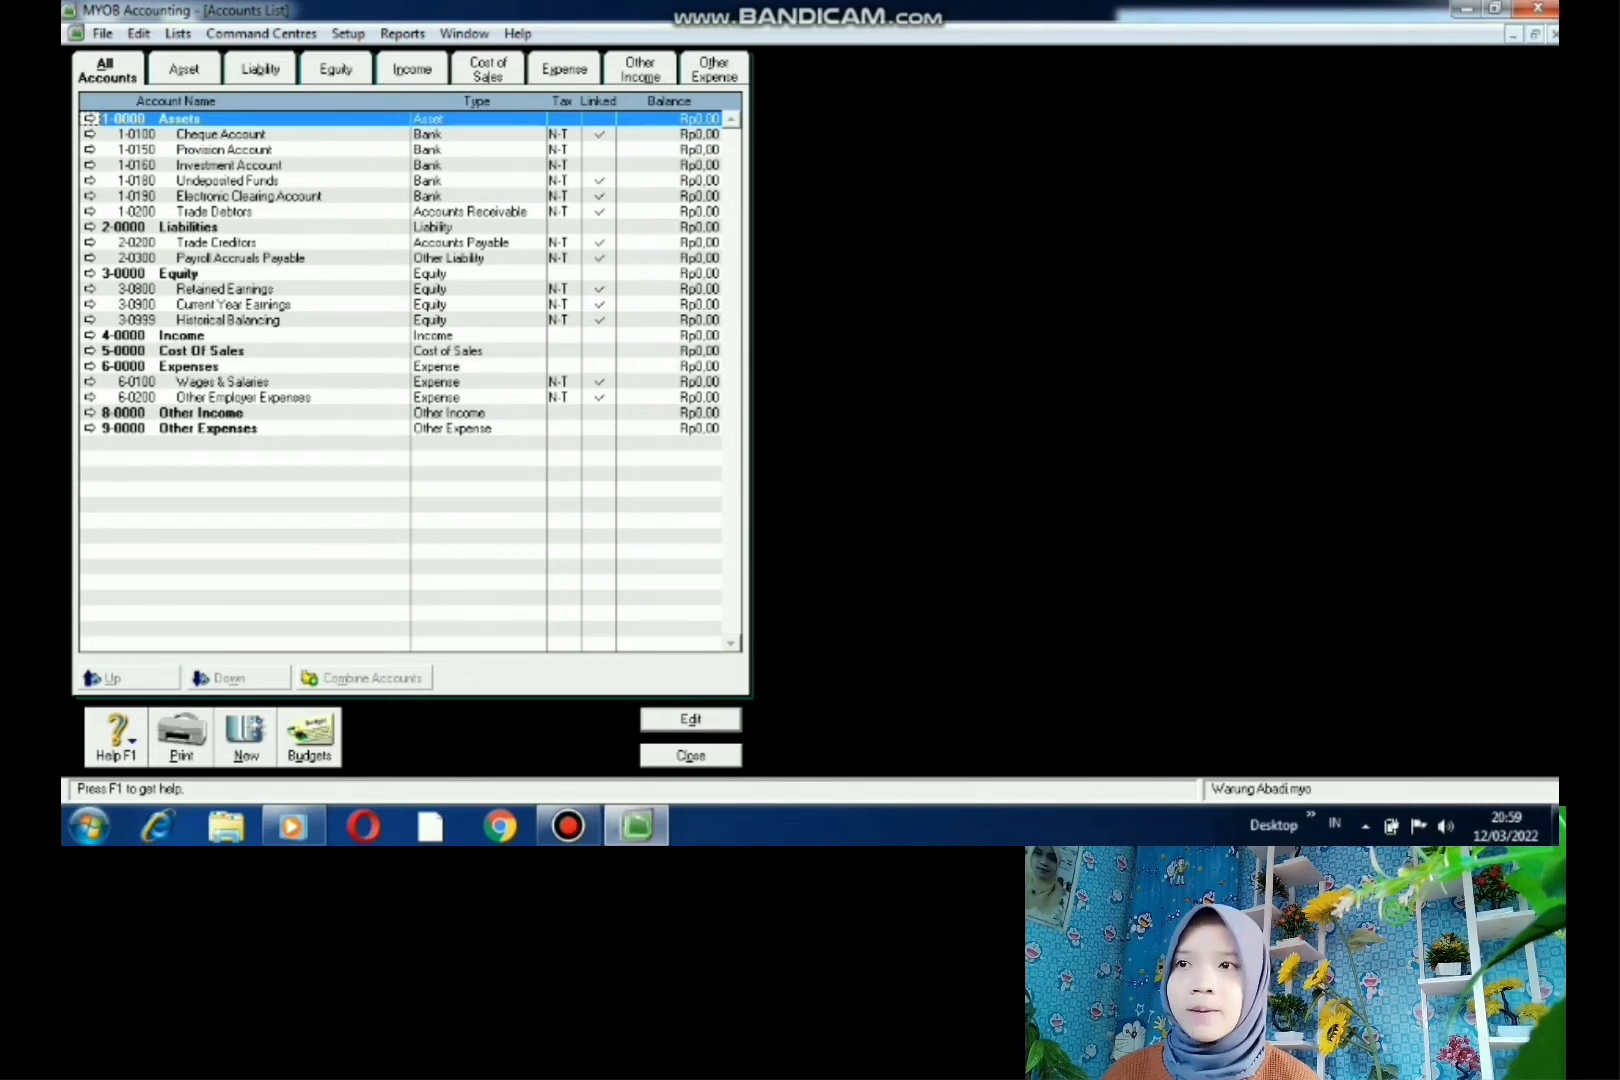
{"action": "left_click", "coordinate": [92, 149]}
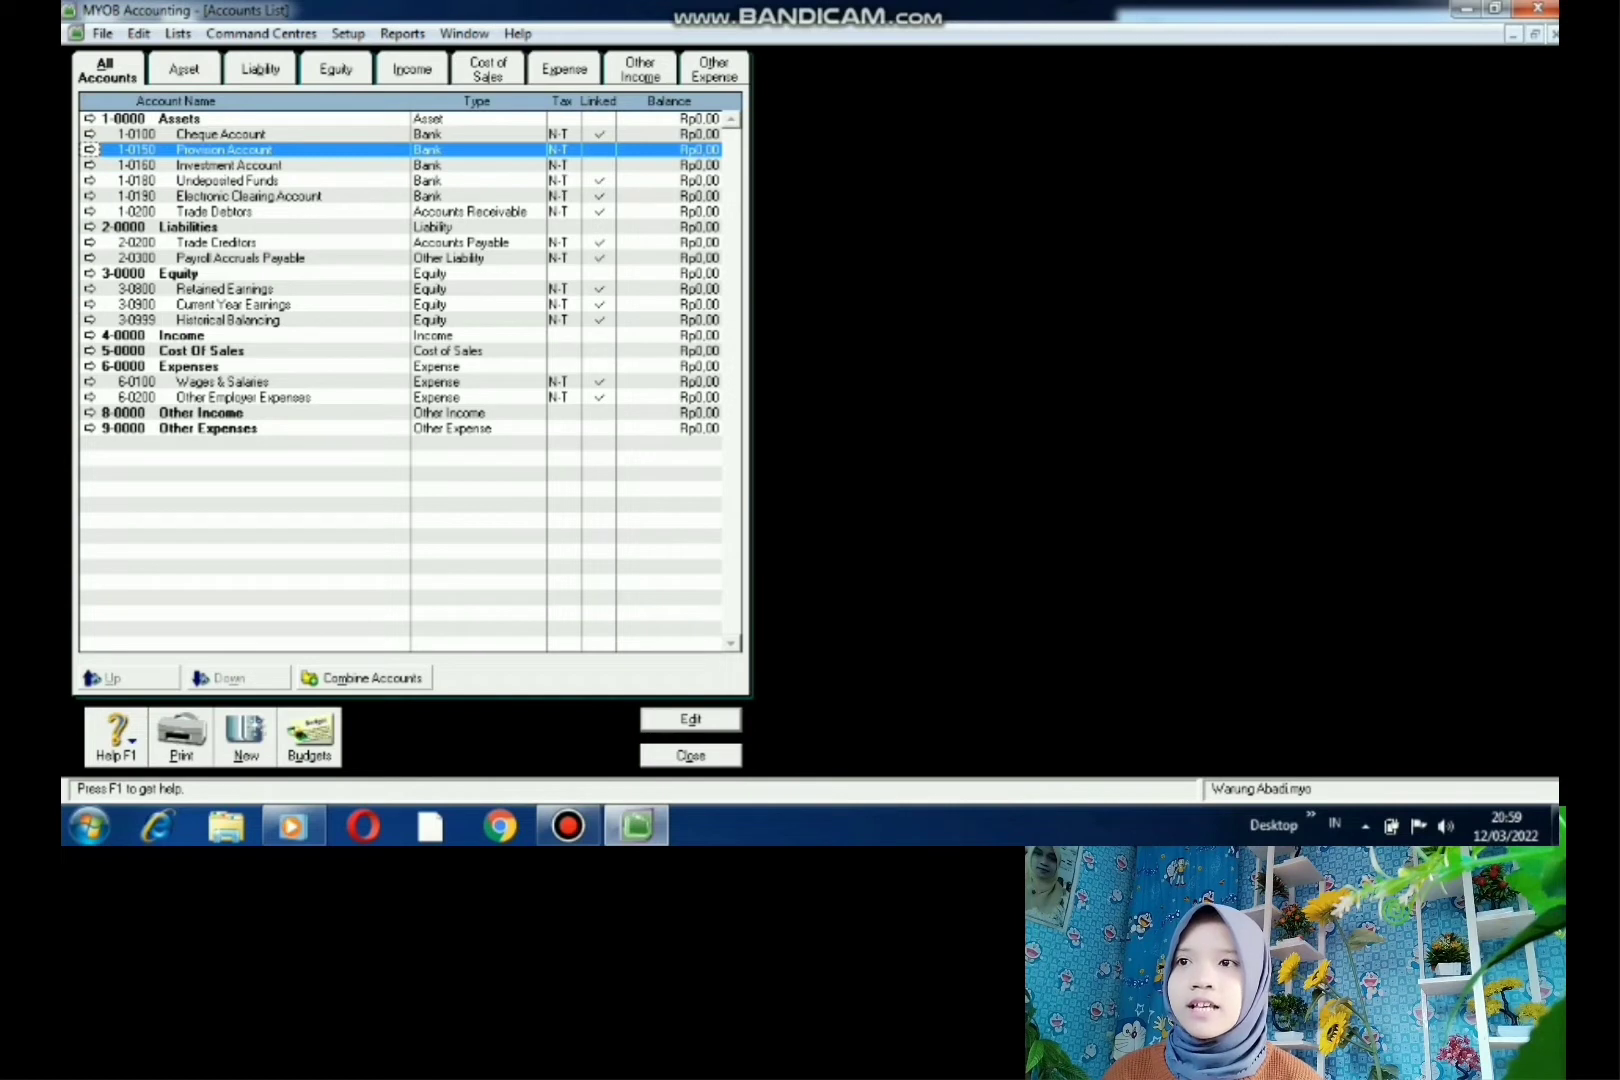
{"action": "left_click", "coordinate": [92, 118]}
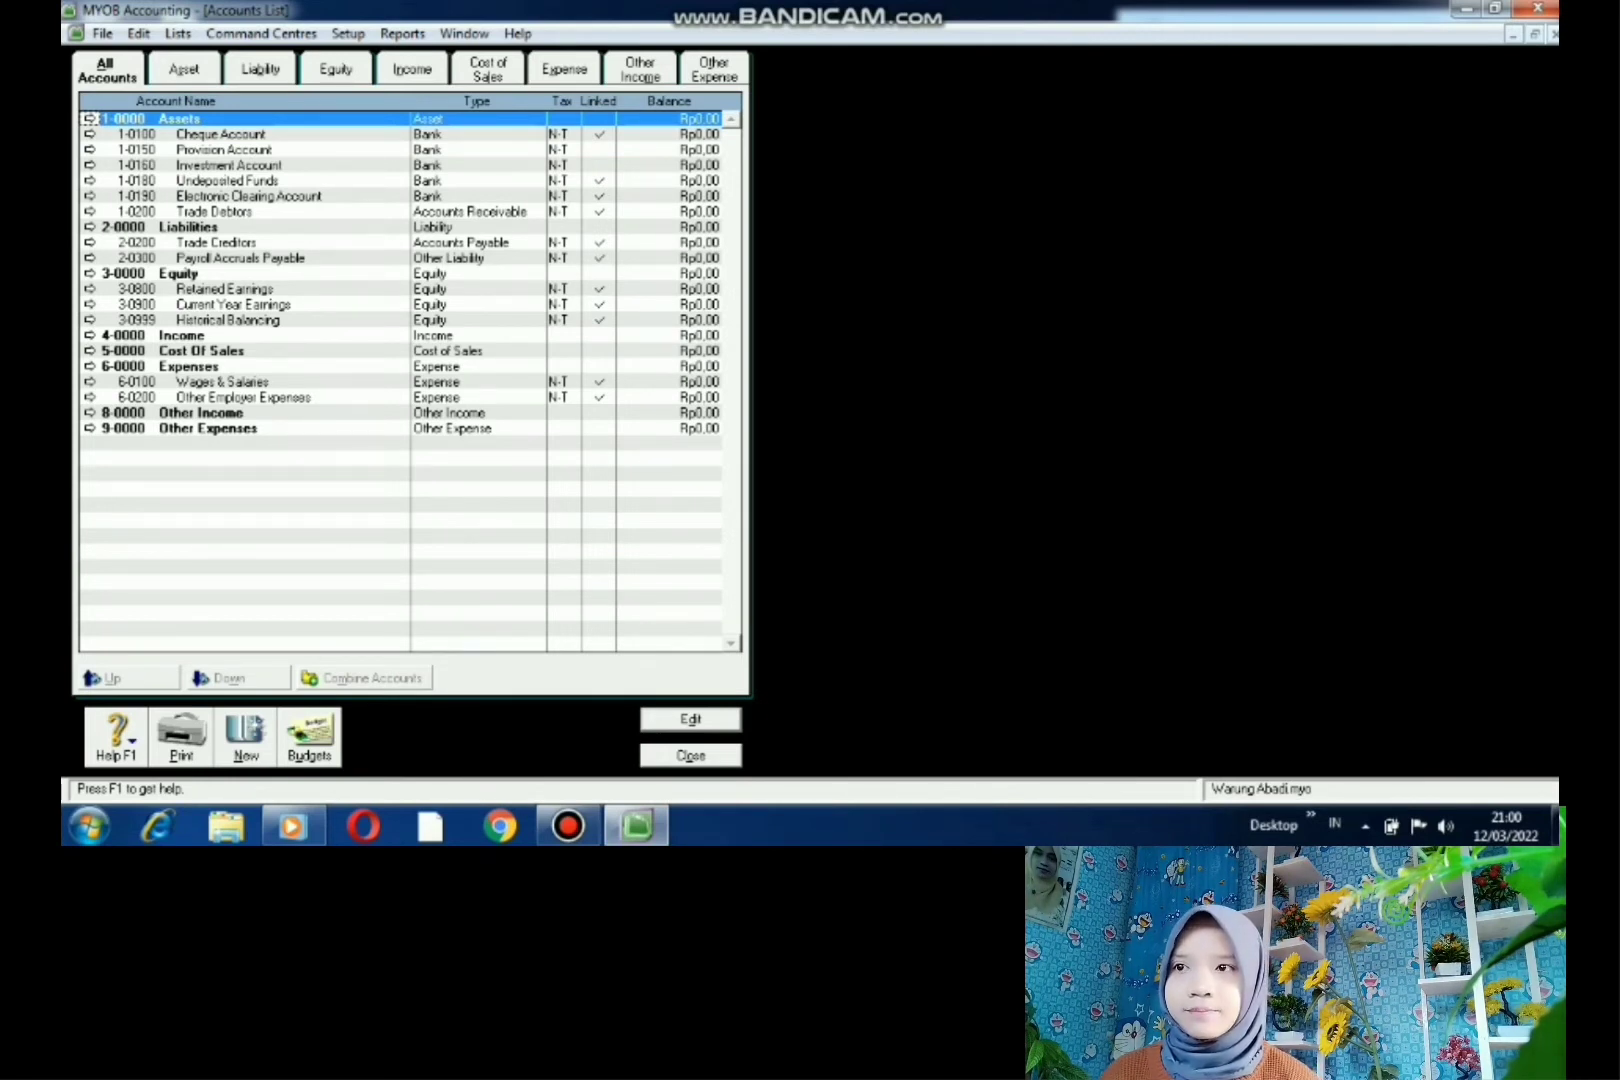
- Rename headers 1-0000 Assets to HARTA and 2-0000 Liabilities to HUTANG
{"action": "key", "text": "Return"}
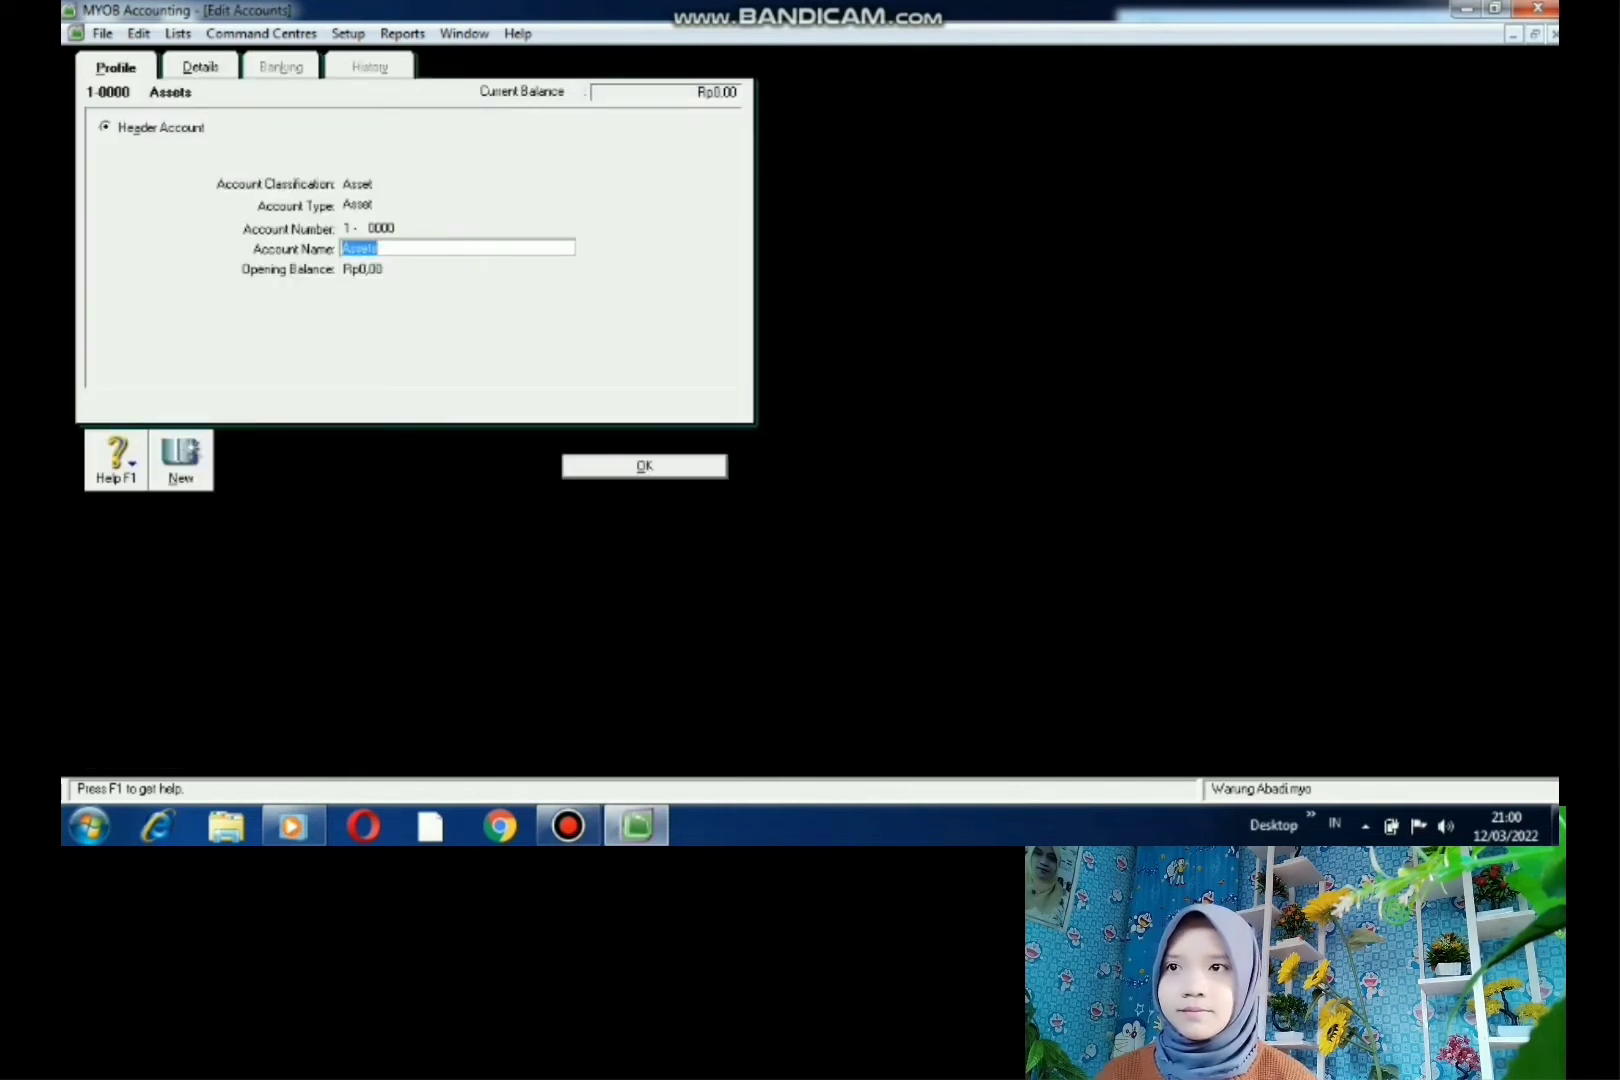
{"action": "key", "text": "BackSpace"}
{"action": "type", "text": "HARTA"}
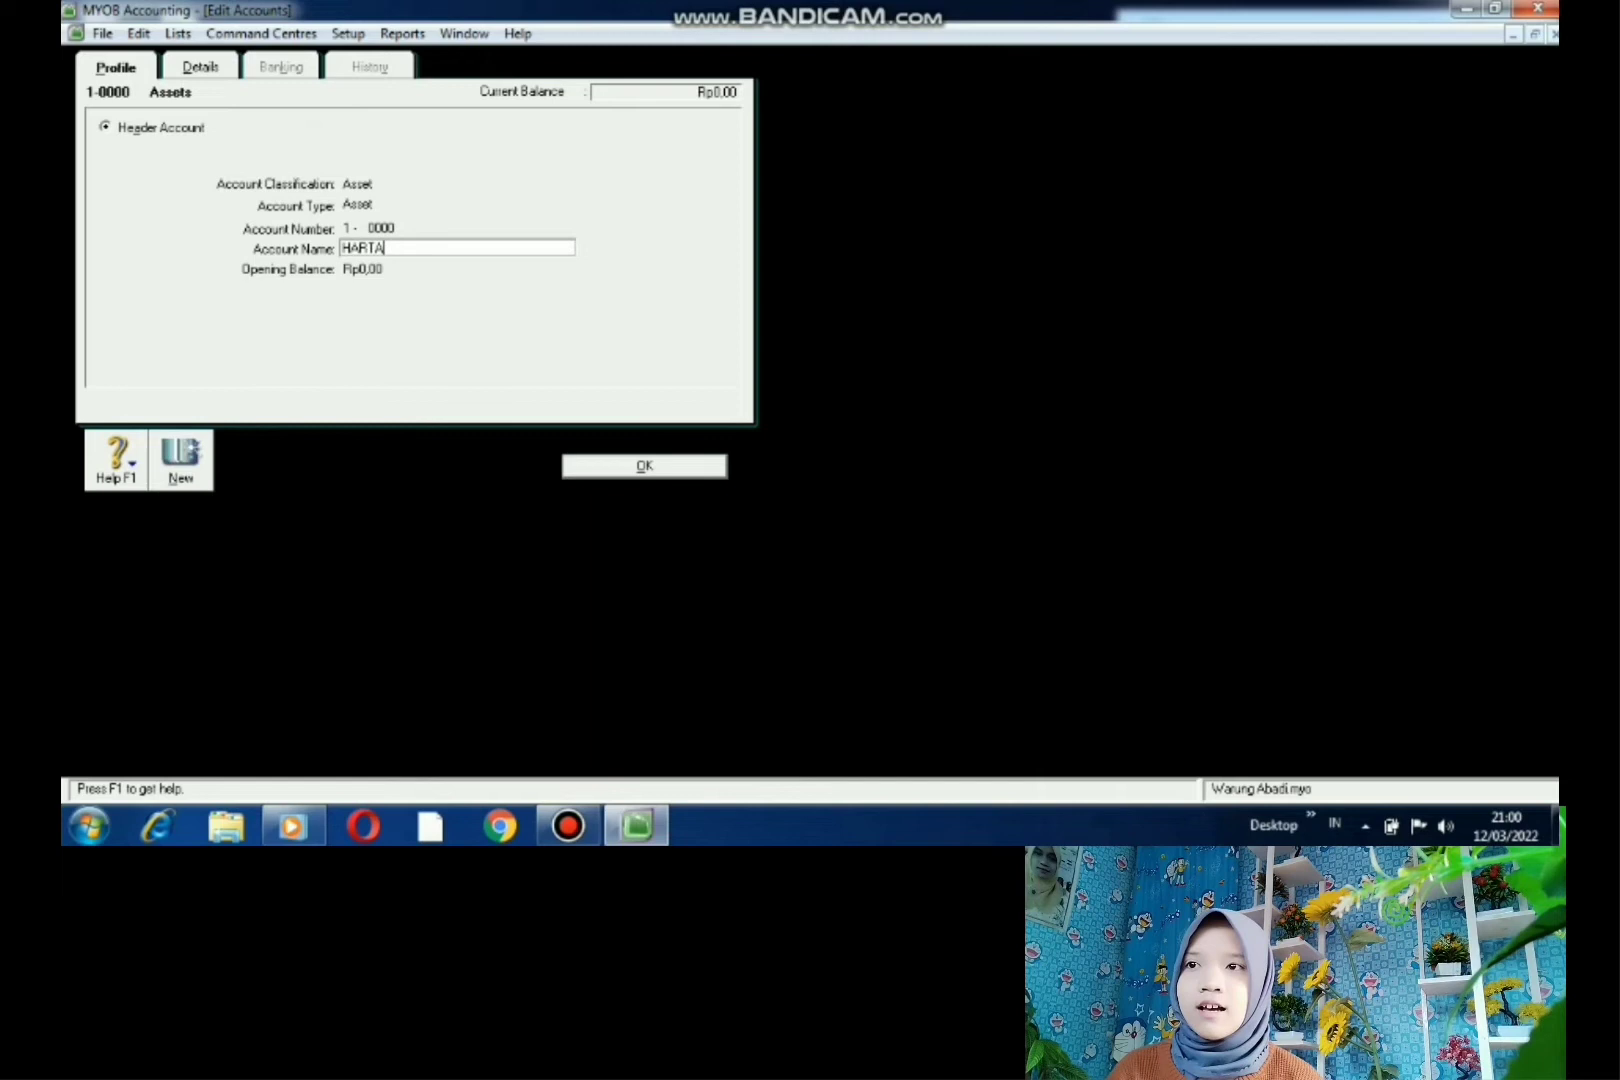
{"action": "key", "text": "Return"}
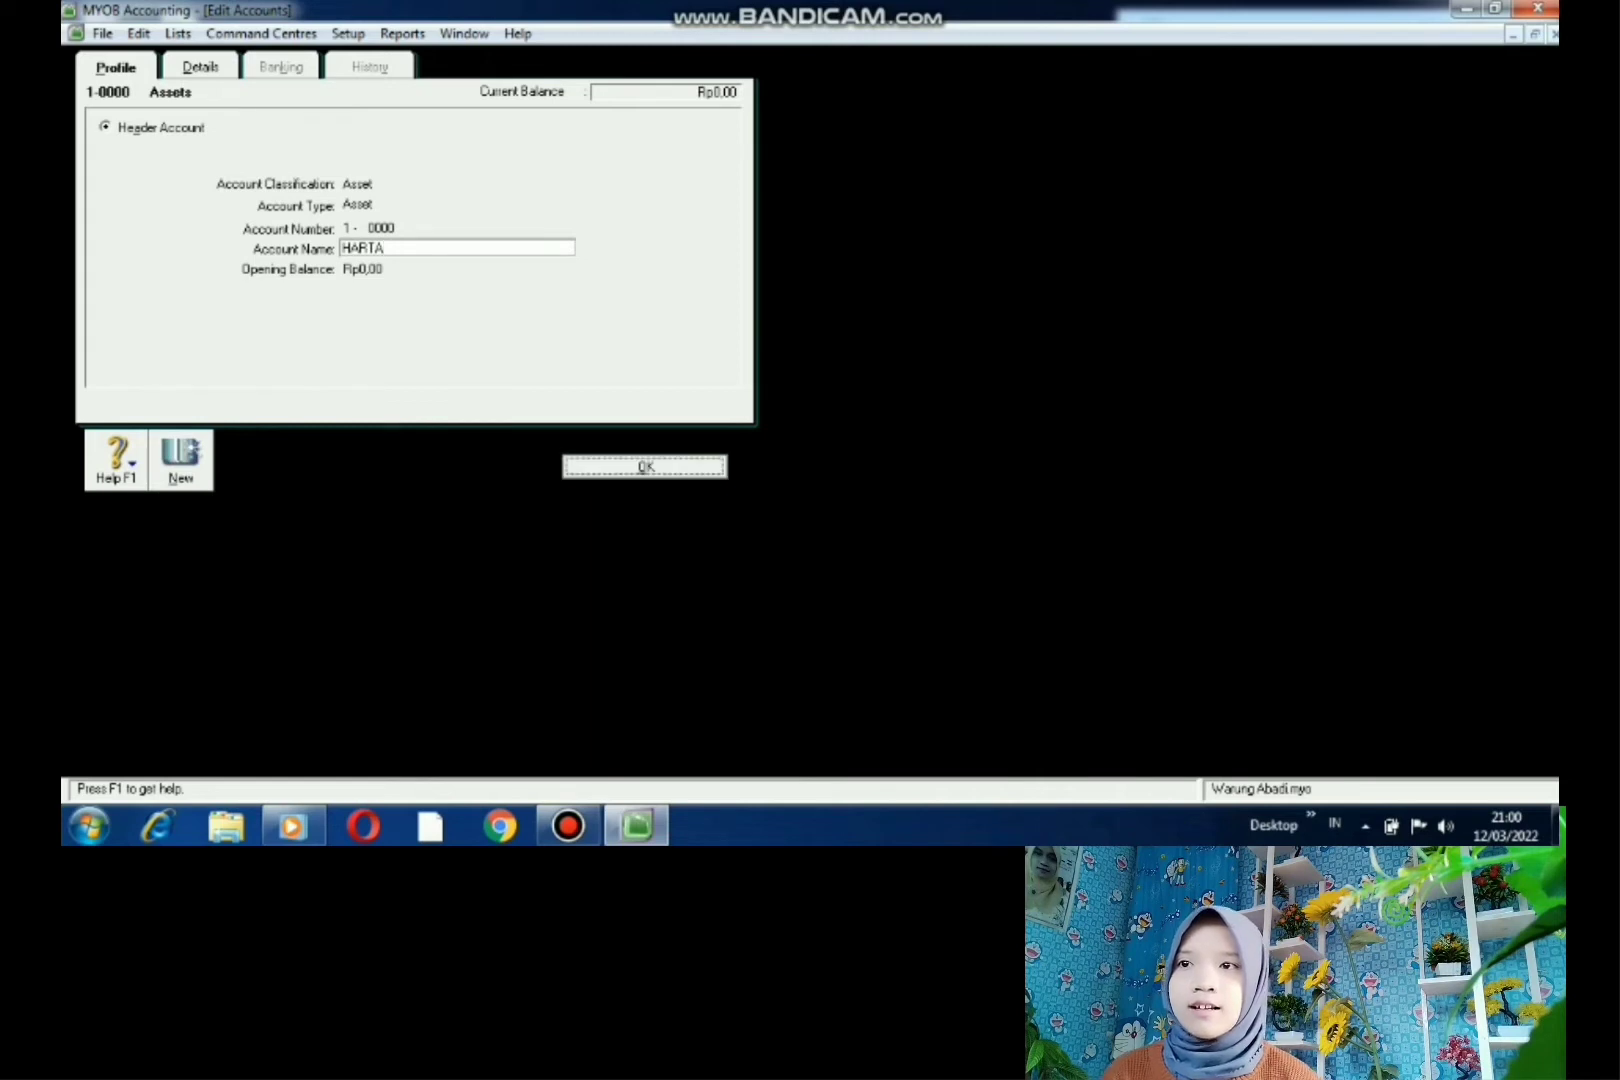
{"action": "double_click", "coordinate": [188, 227]}
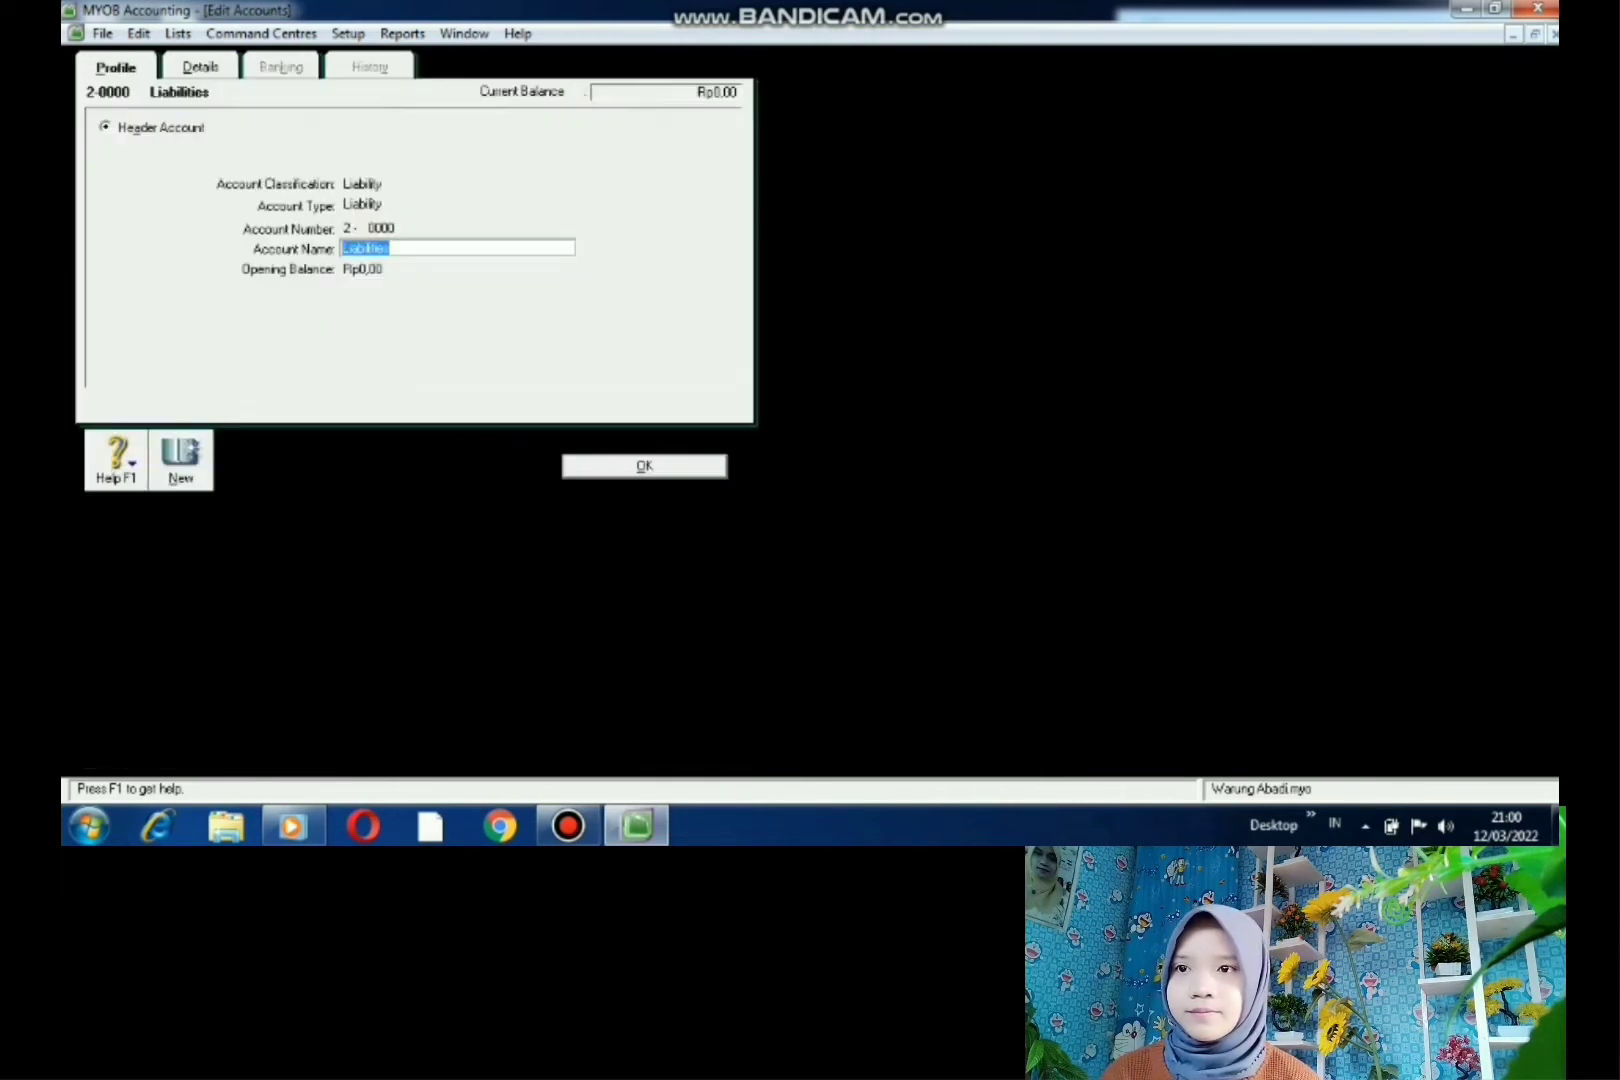
{"action": "key", "text": "BackSpace"}
{"action": "type", "text": "HUTANG"}
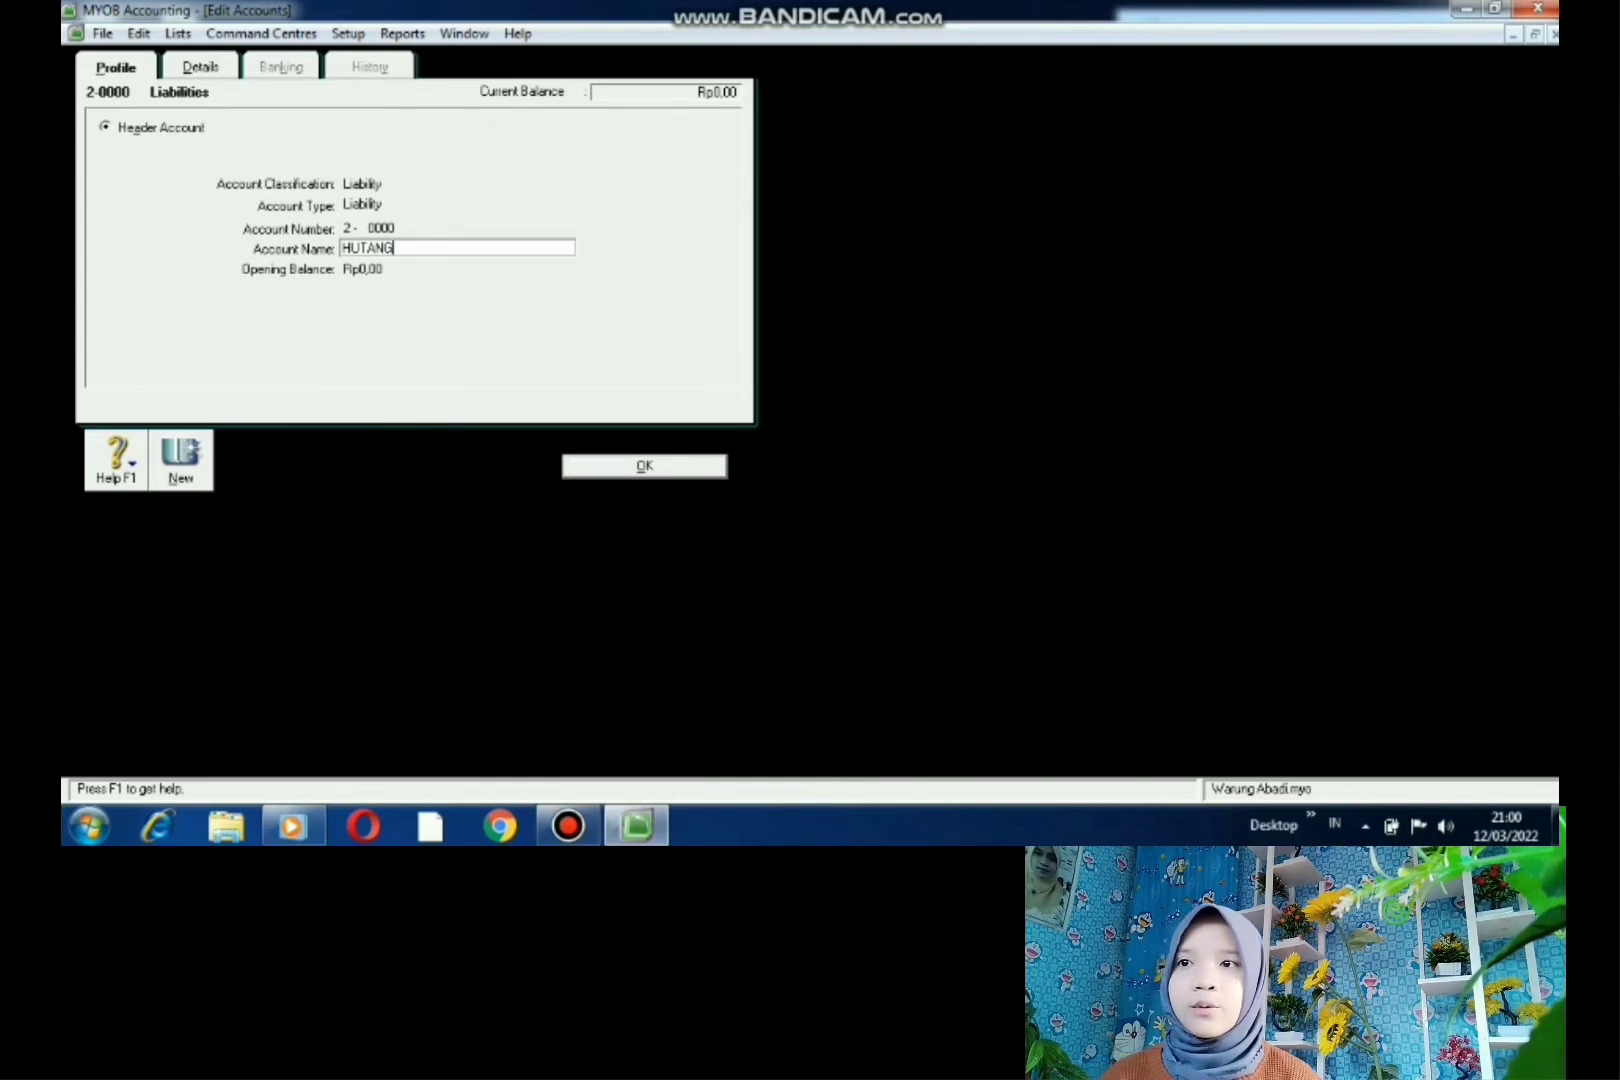
{"action": "key", "text": "Return"}
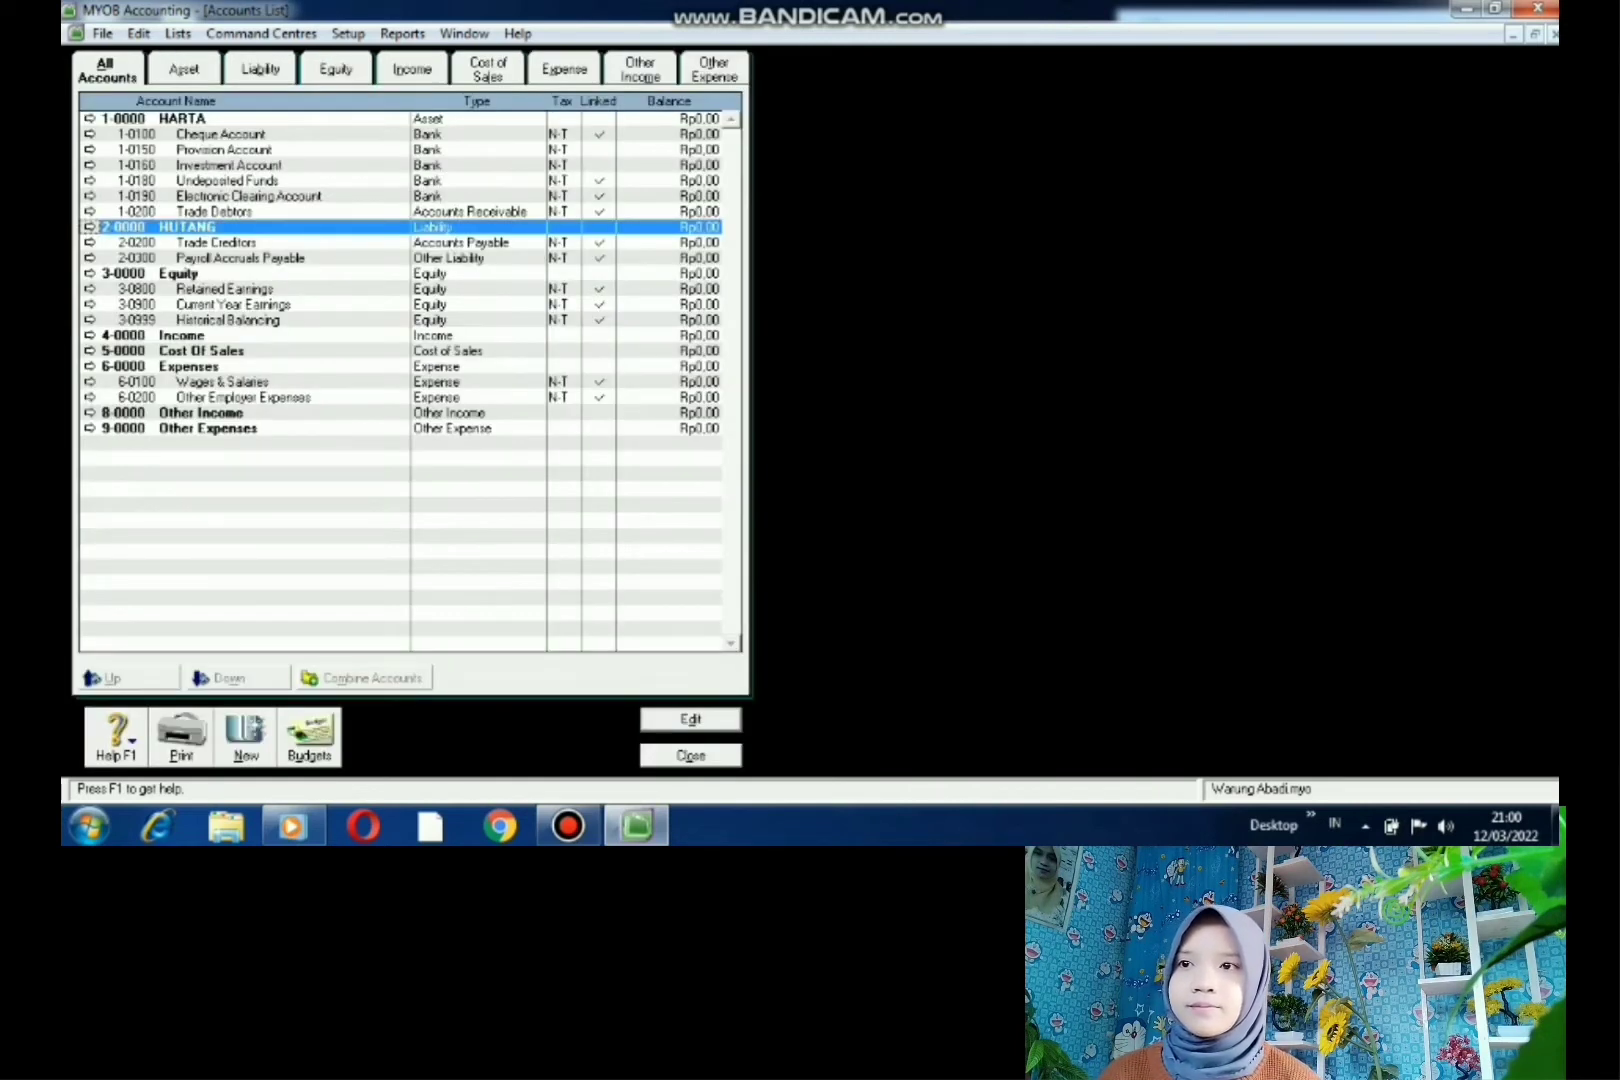
- Rename headers 3-0000 Equity to MODAL and 4-0000 Income to PENDAPATAN
{"action": "double_click", "coordinate": [179, 273]}
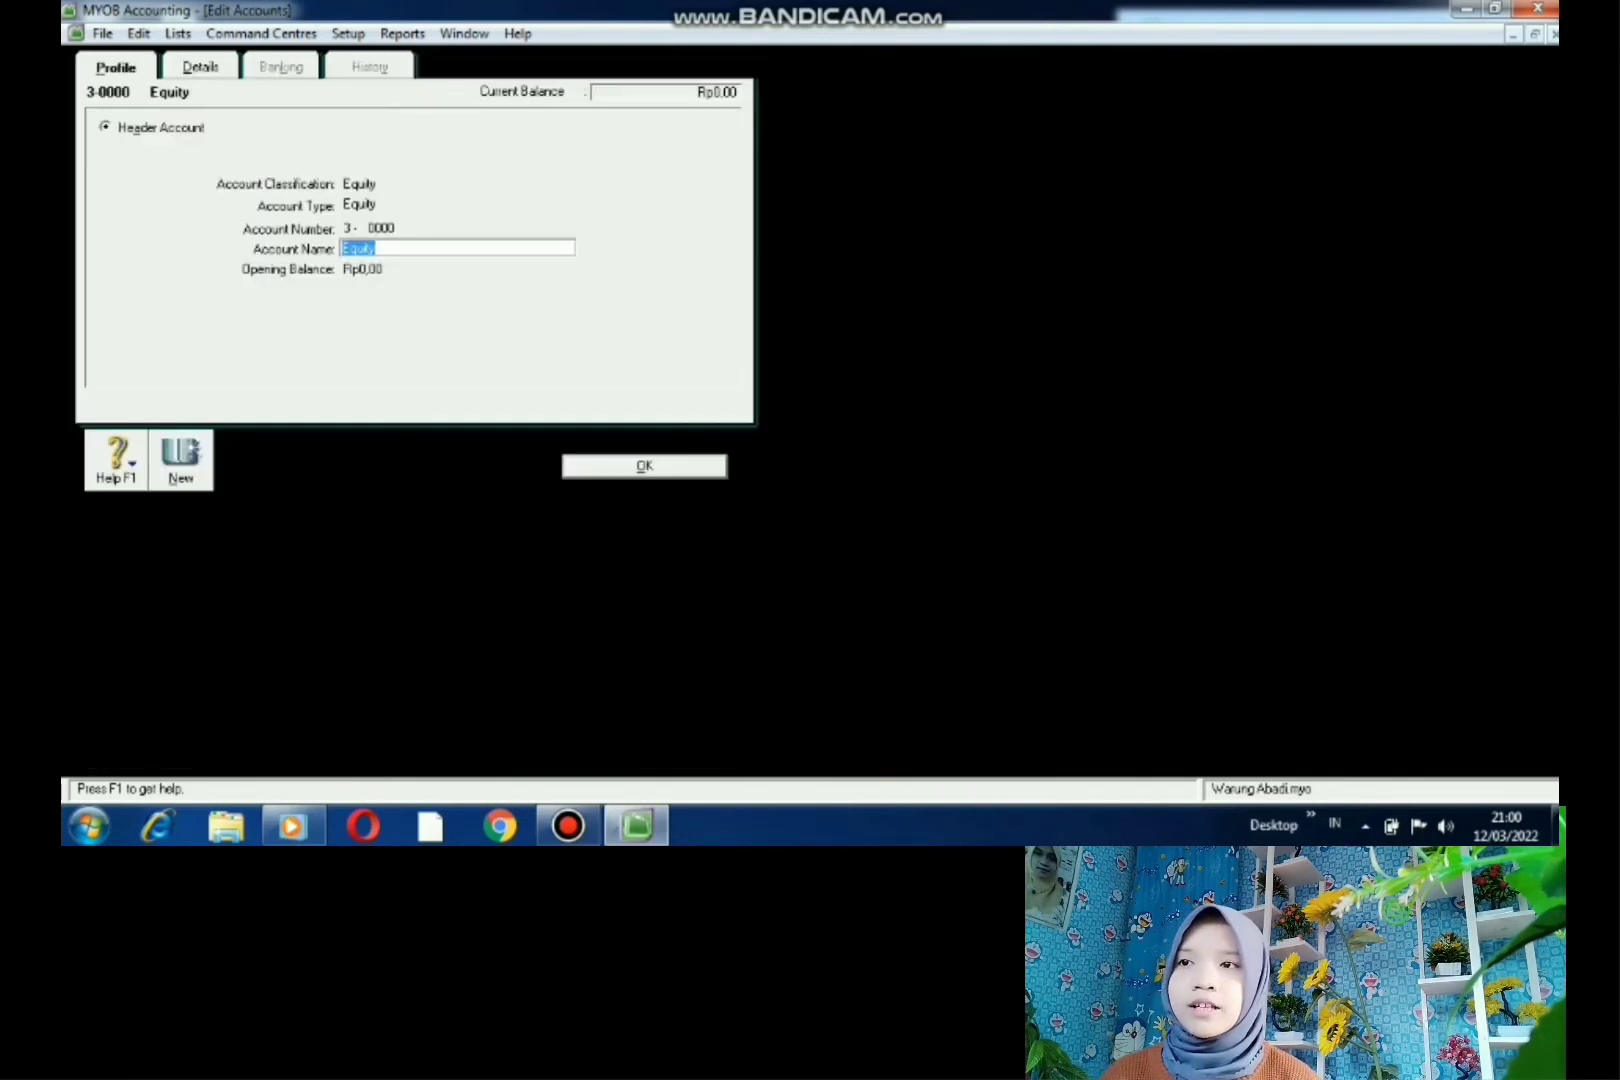
{"action": "key", "text": "BackSpace"}
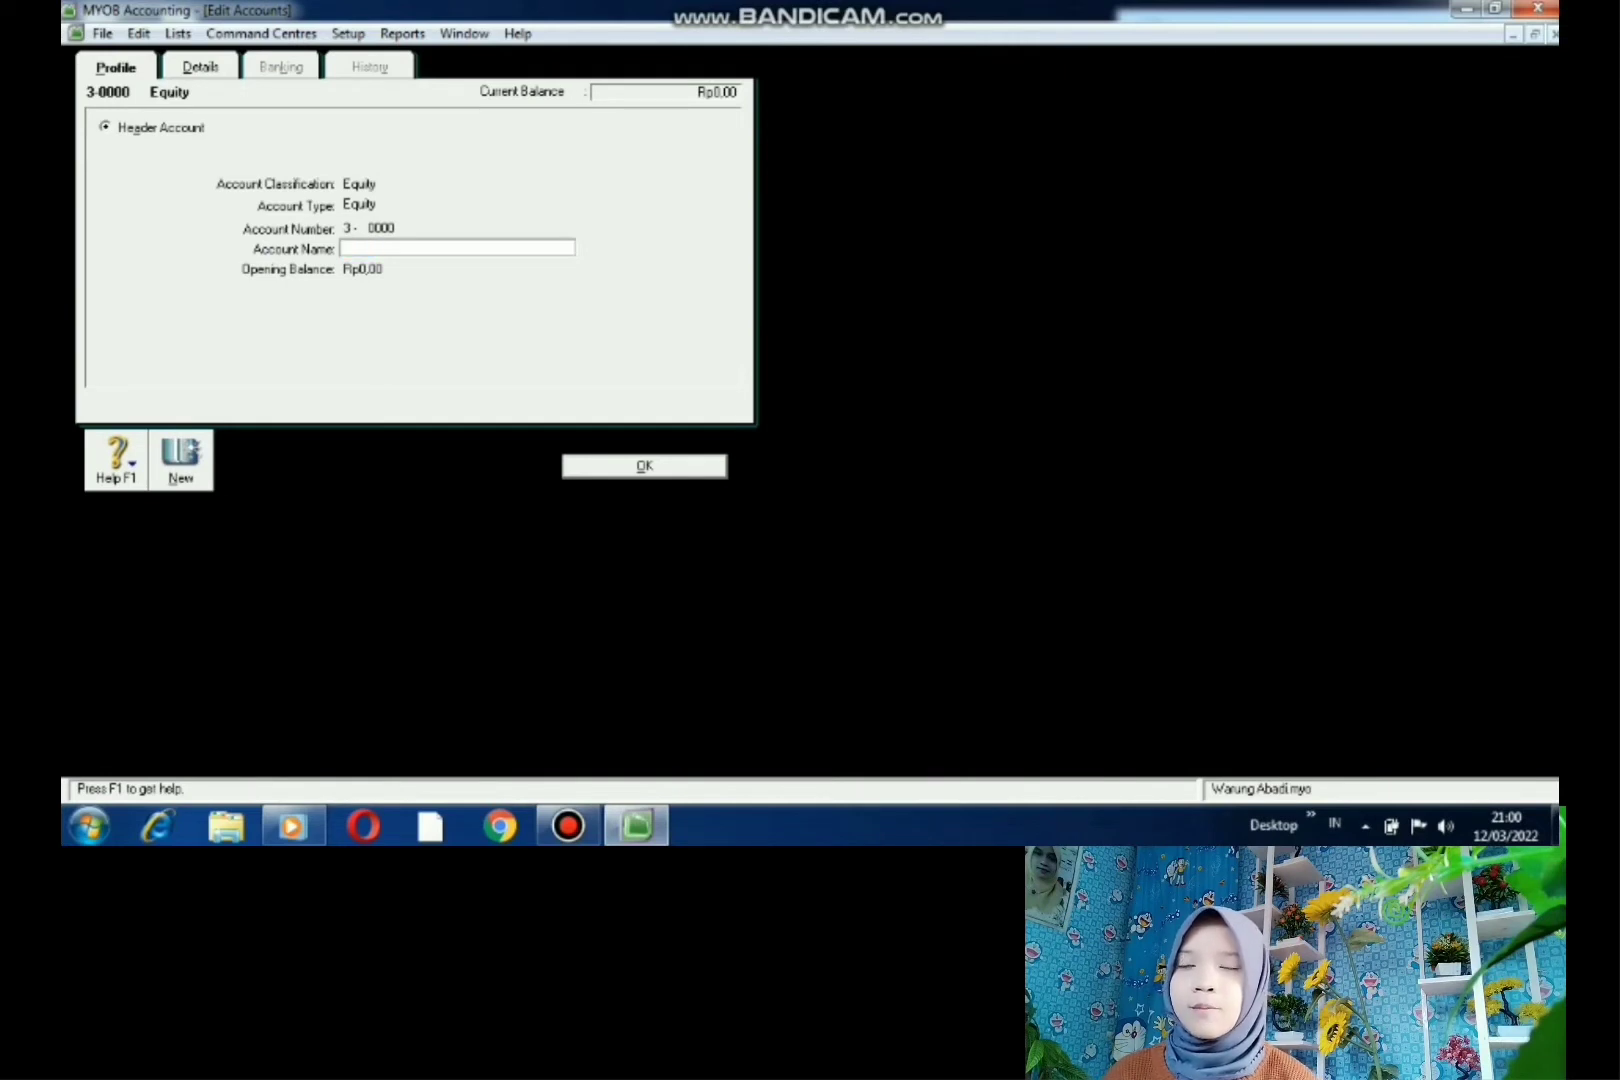
{"action": "type", "text": "MODAL"}
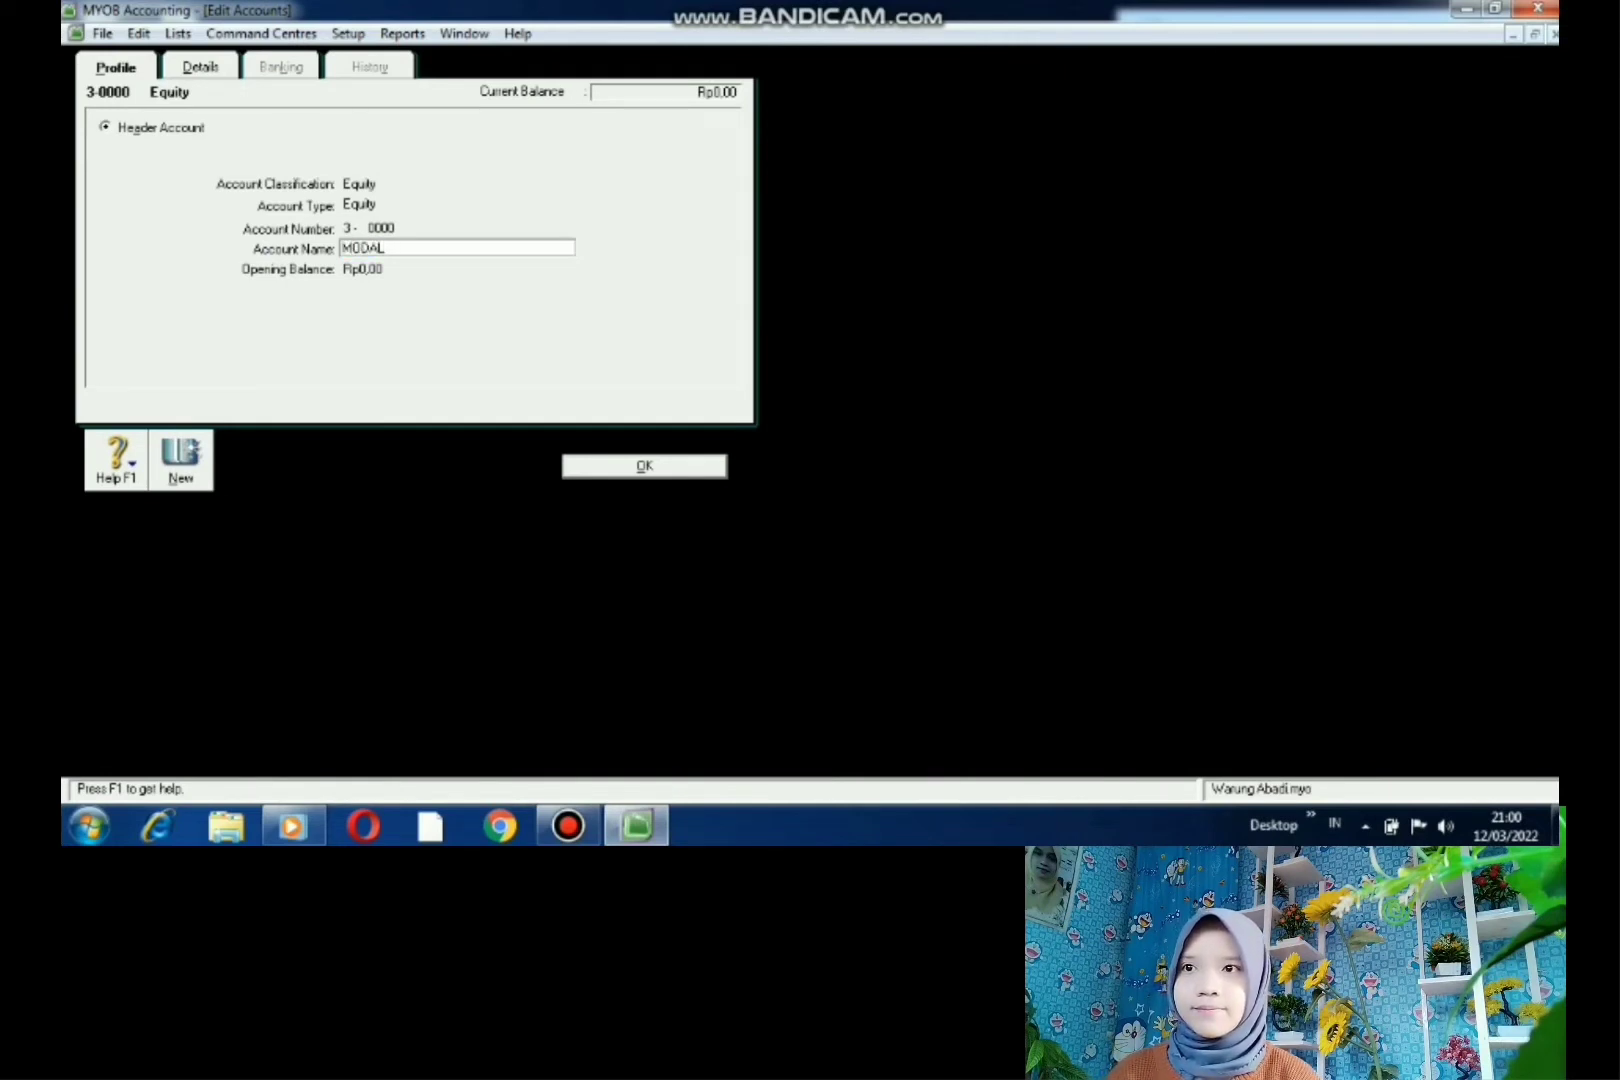
{"action": "key", "text": "Return"}
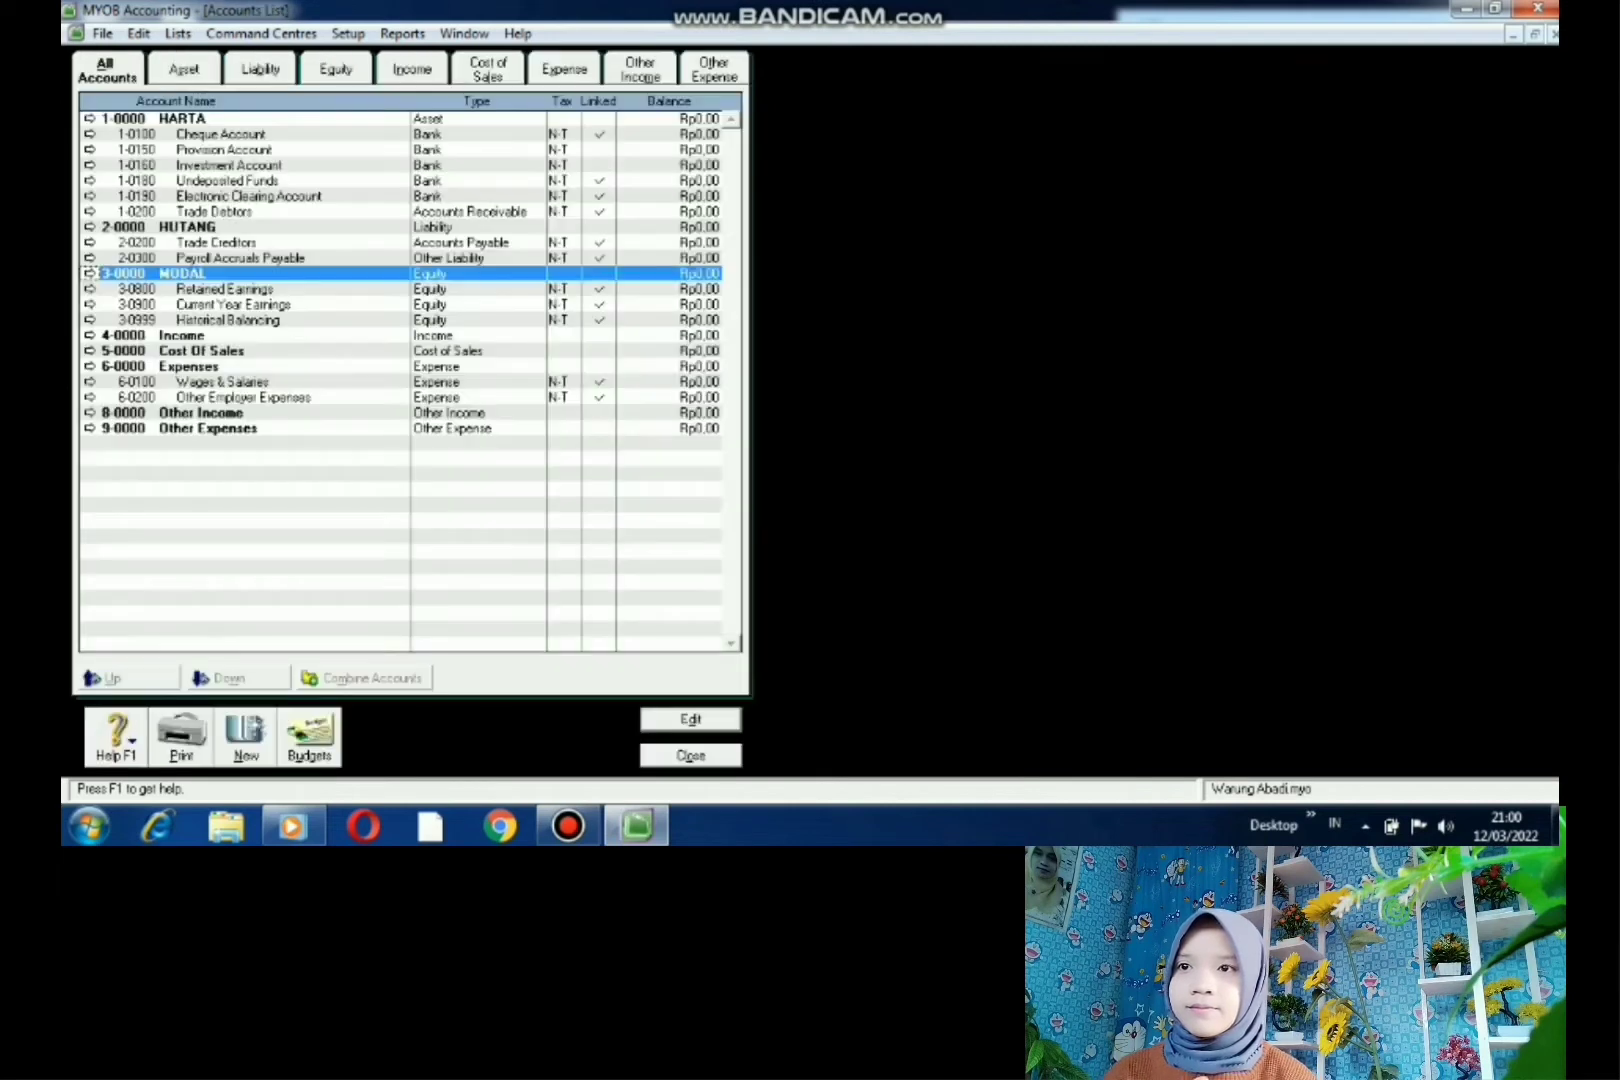
{"action": "double_click", "coordinate": [182, 336]}
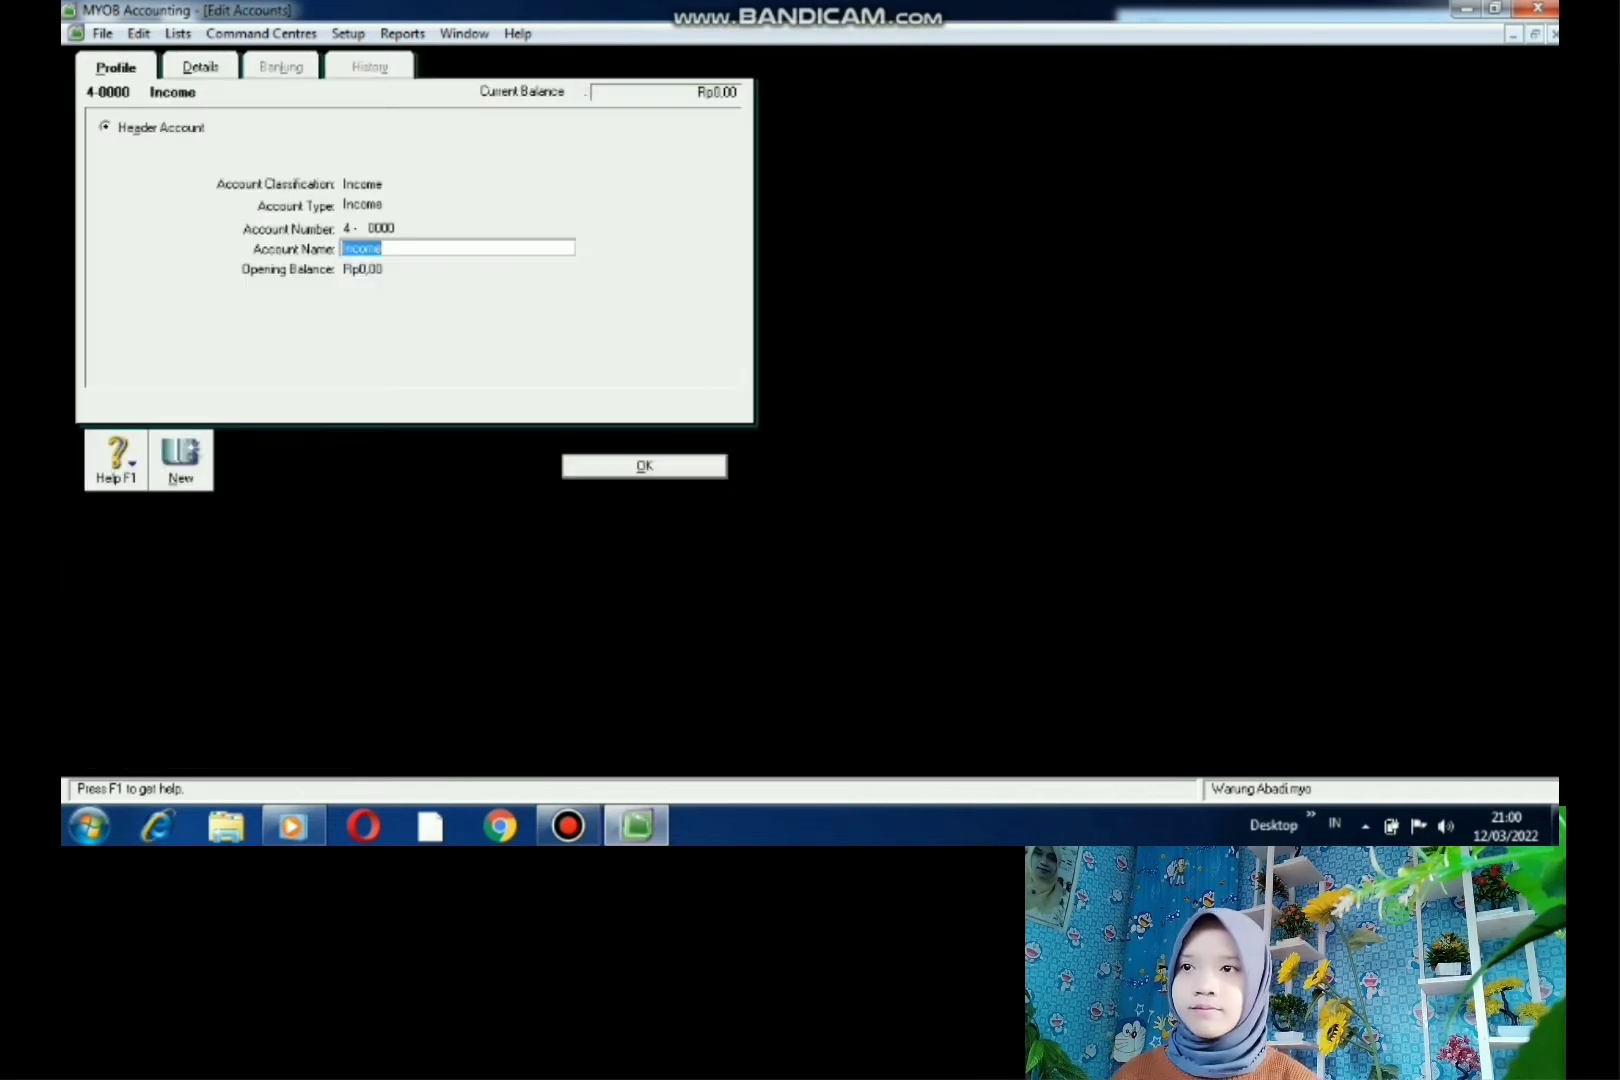
{"action": "key", "text": "BackSpace"}
{"action": "type", "text": "PENDAPATAN"}
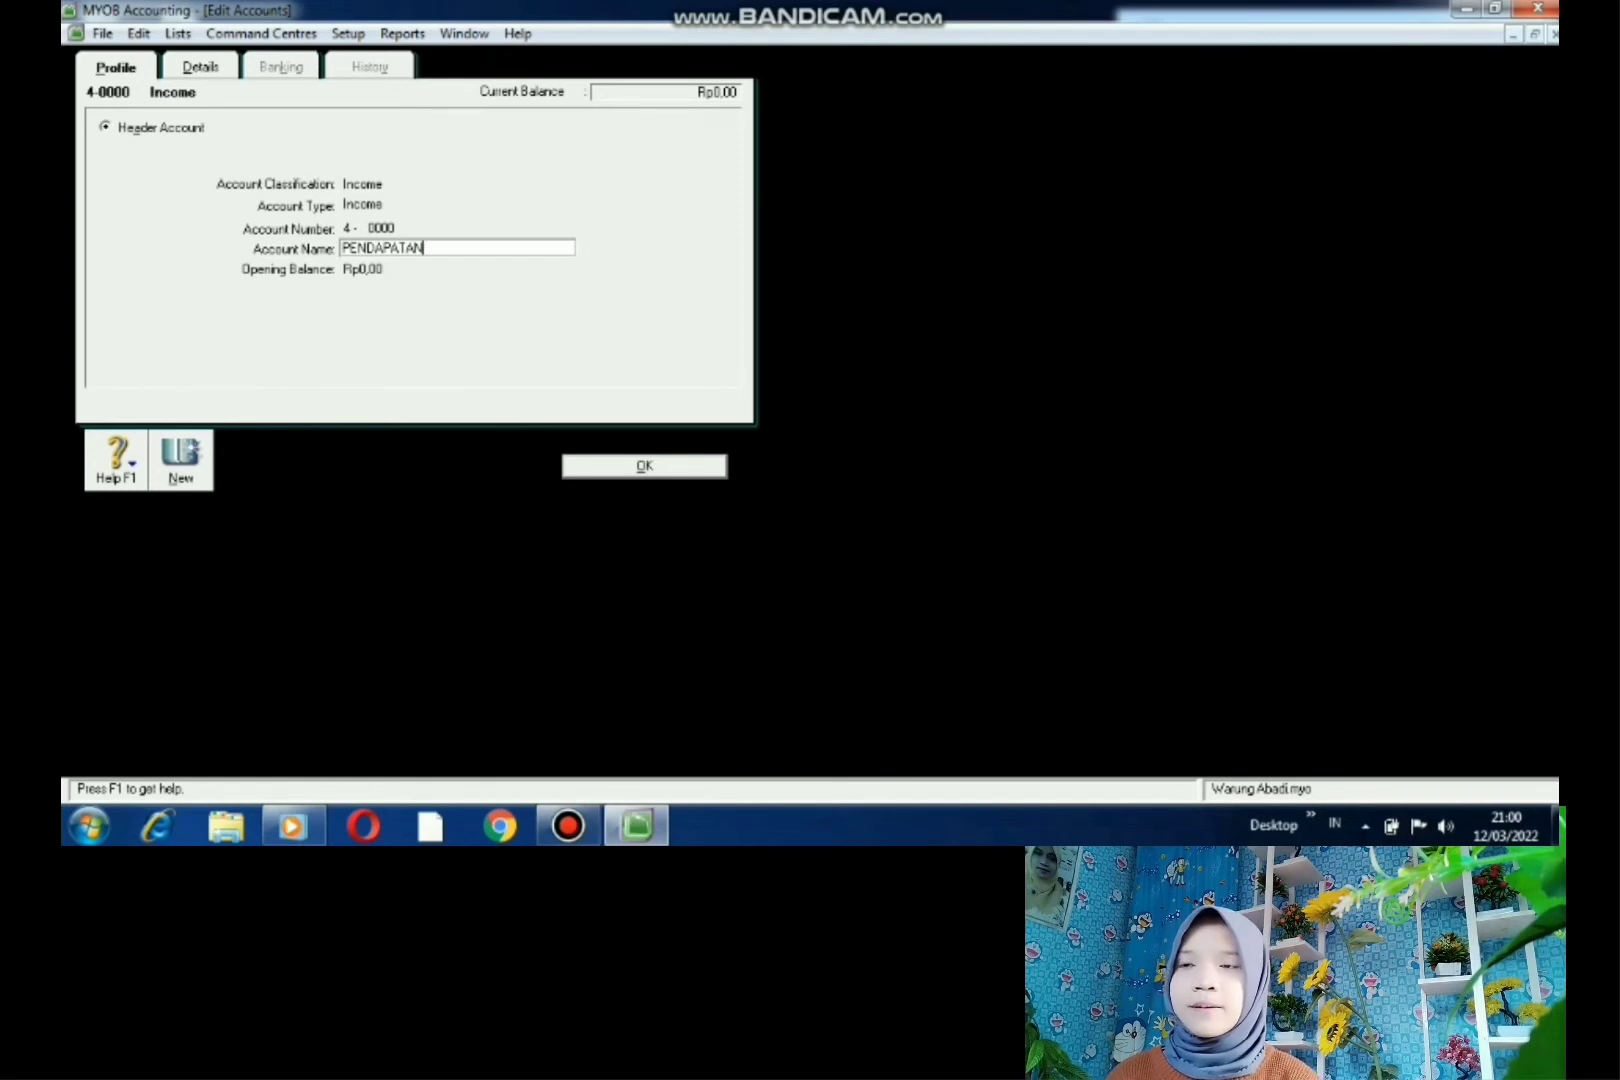
{"action": "key", "text": "Return"}
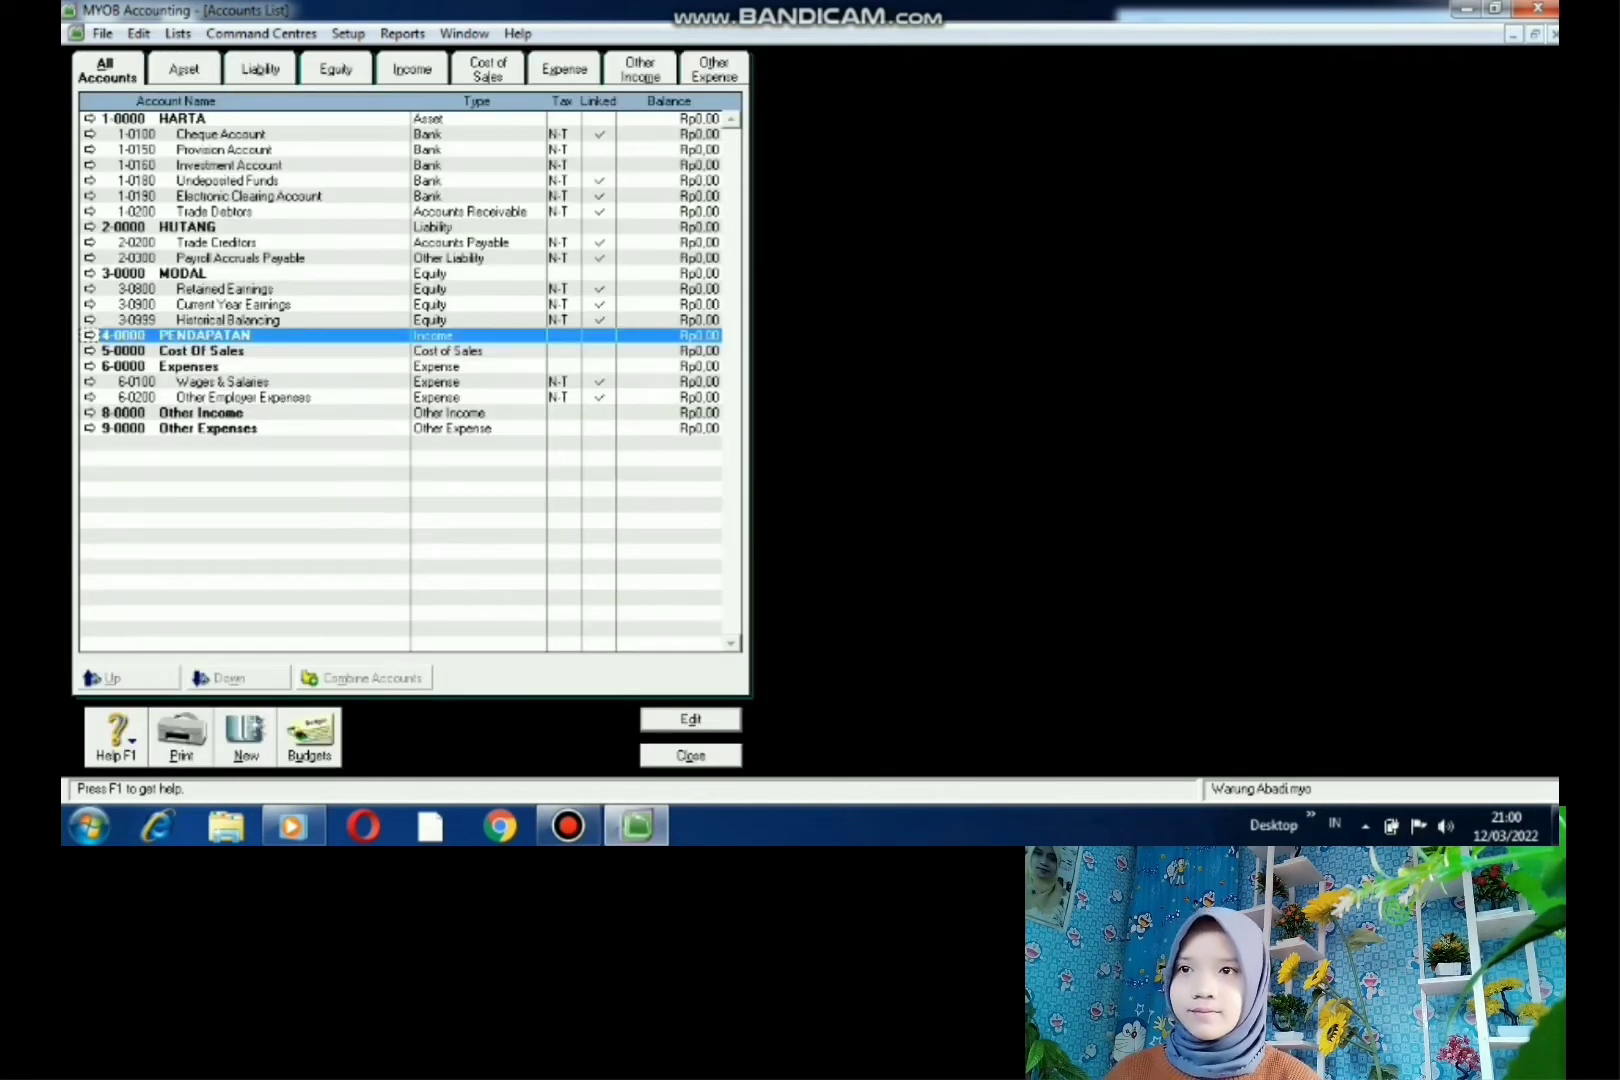
{"action": "left_click", "coordinate": [201, 351]}
- Rename 5-0000 Cost Of Sales to HPP and 6-0000 Expenses to BIAYA
{"action": "double_click", "coordinate": [201, 351]}
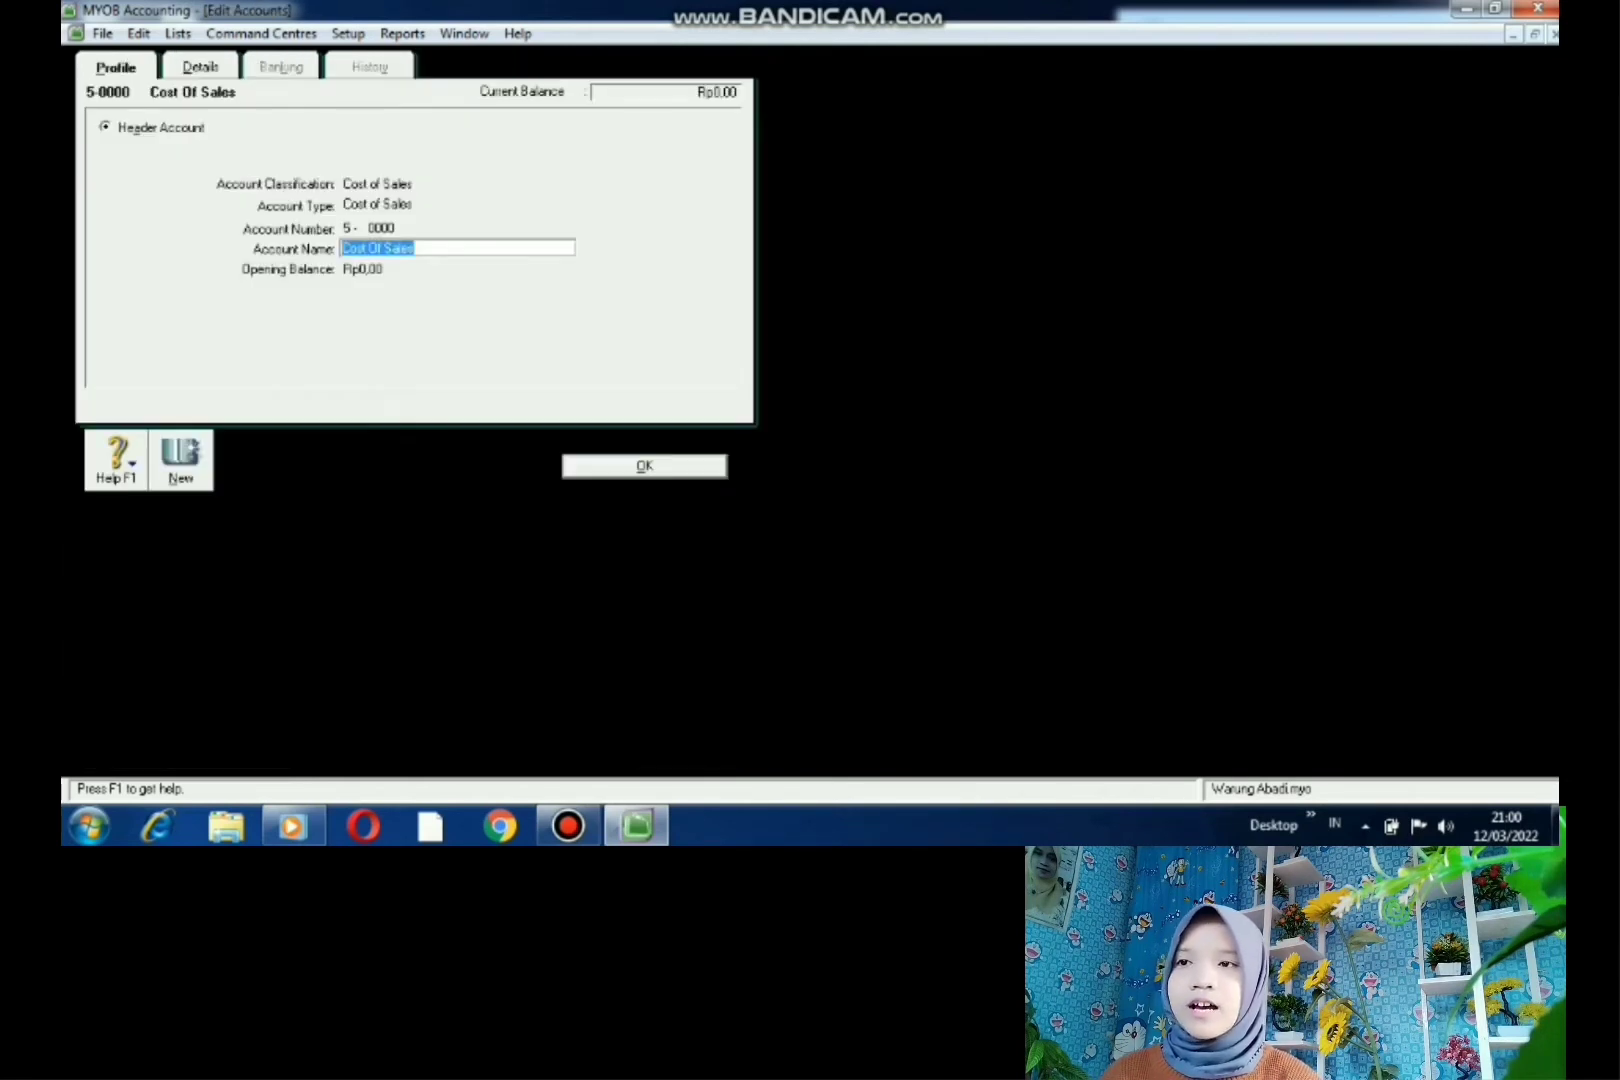
{"action": "key", "text": "BackSpace"}
{"action": "type", "text": "HPP"}
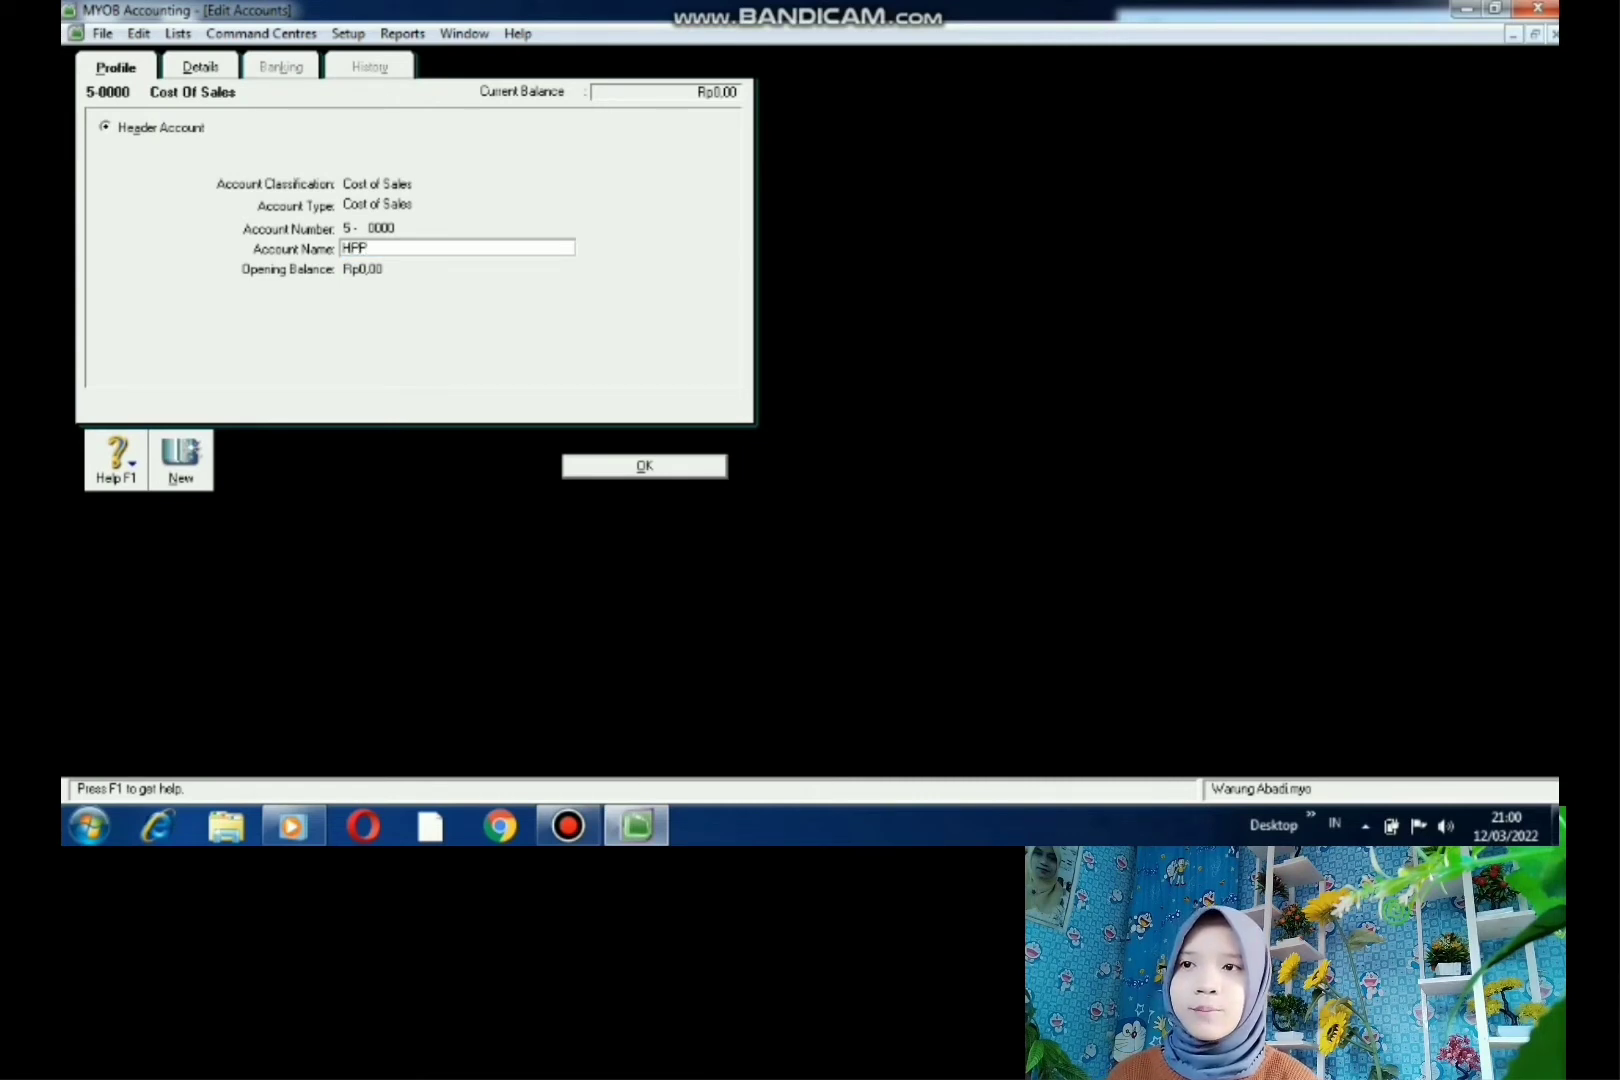
{"action": "key", "text": "Return"}
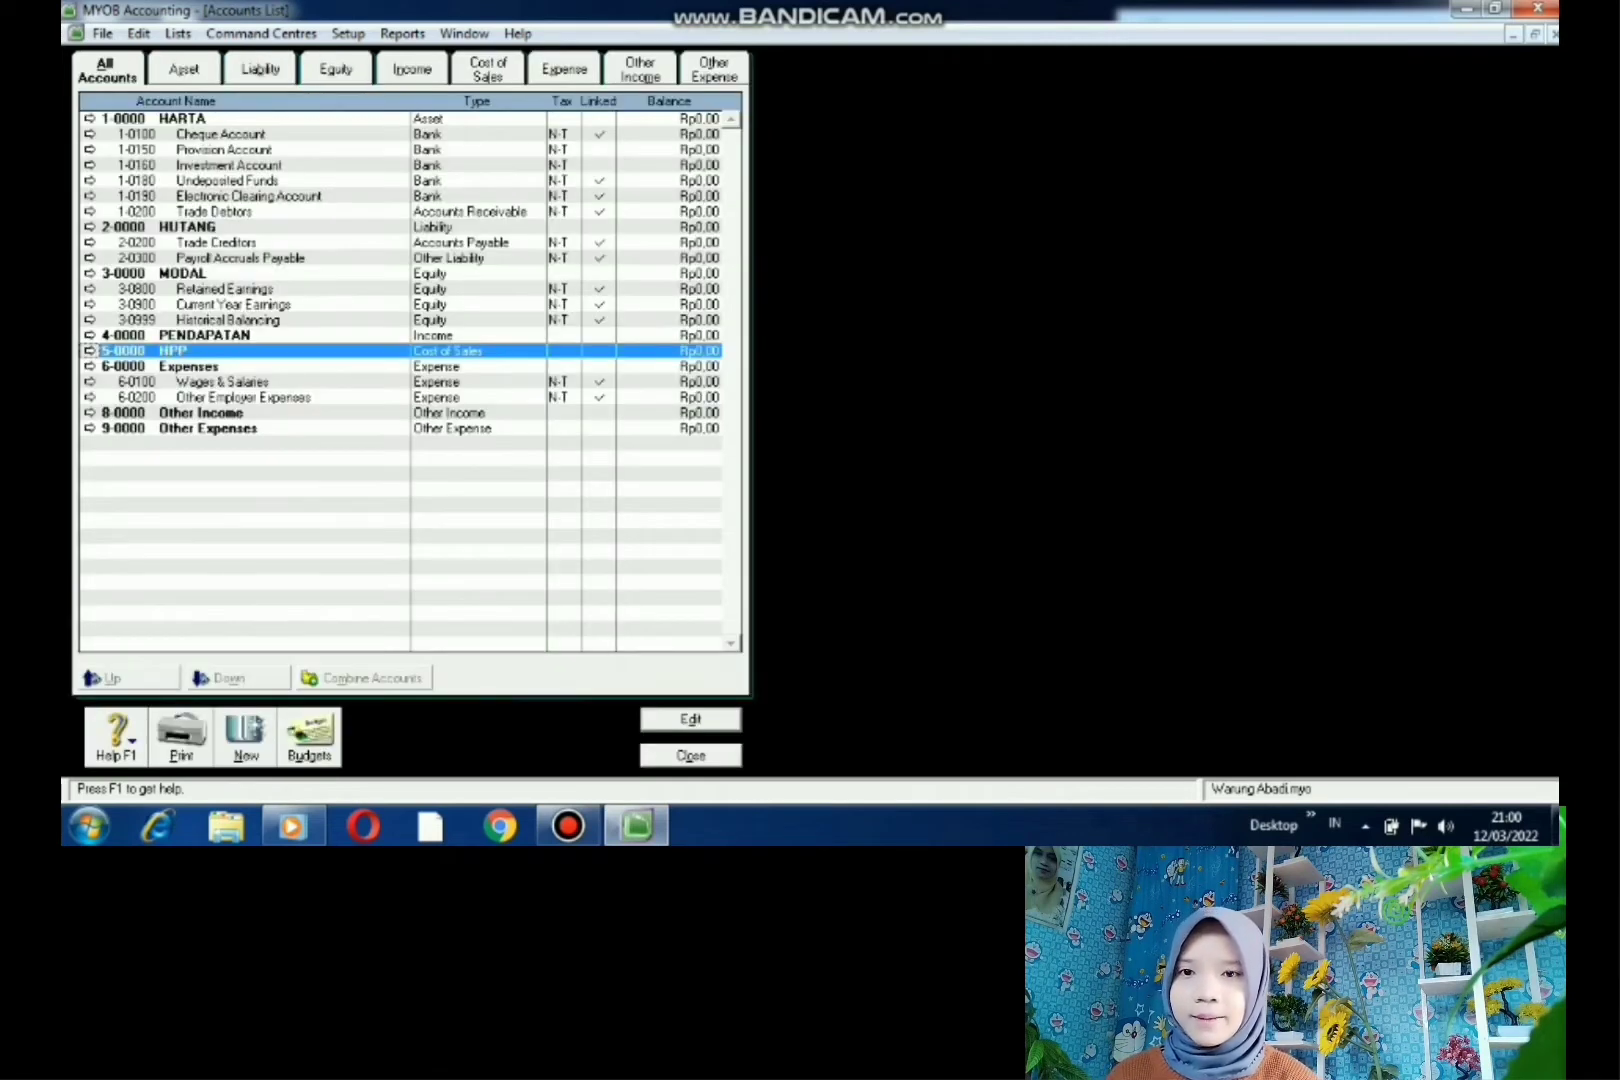
{"action": "key", "text": "Down"}
{"action": "key", "text": "Return"}
{"action": "key", "text": "BackSpace"}
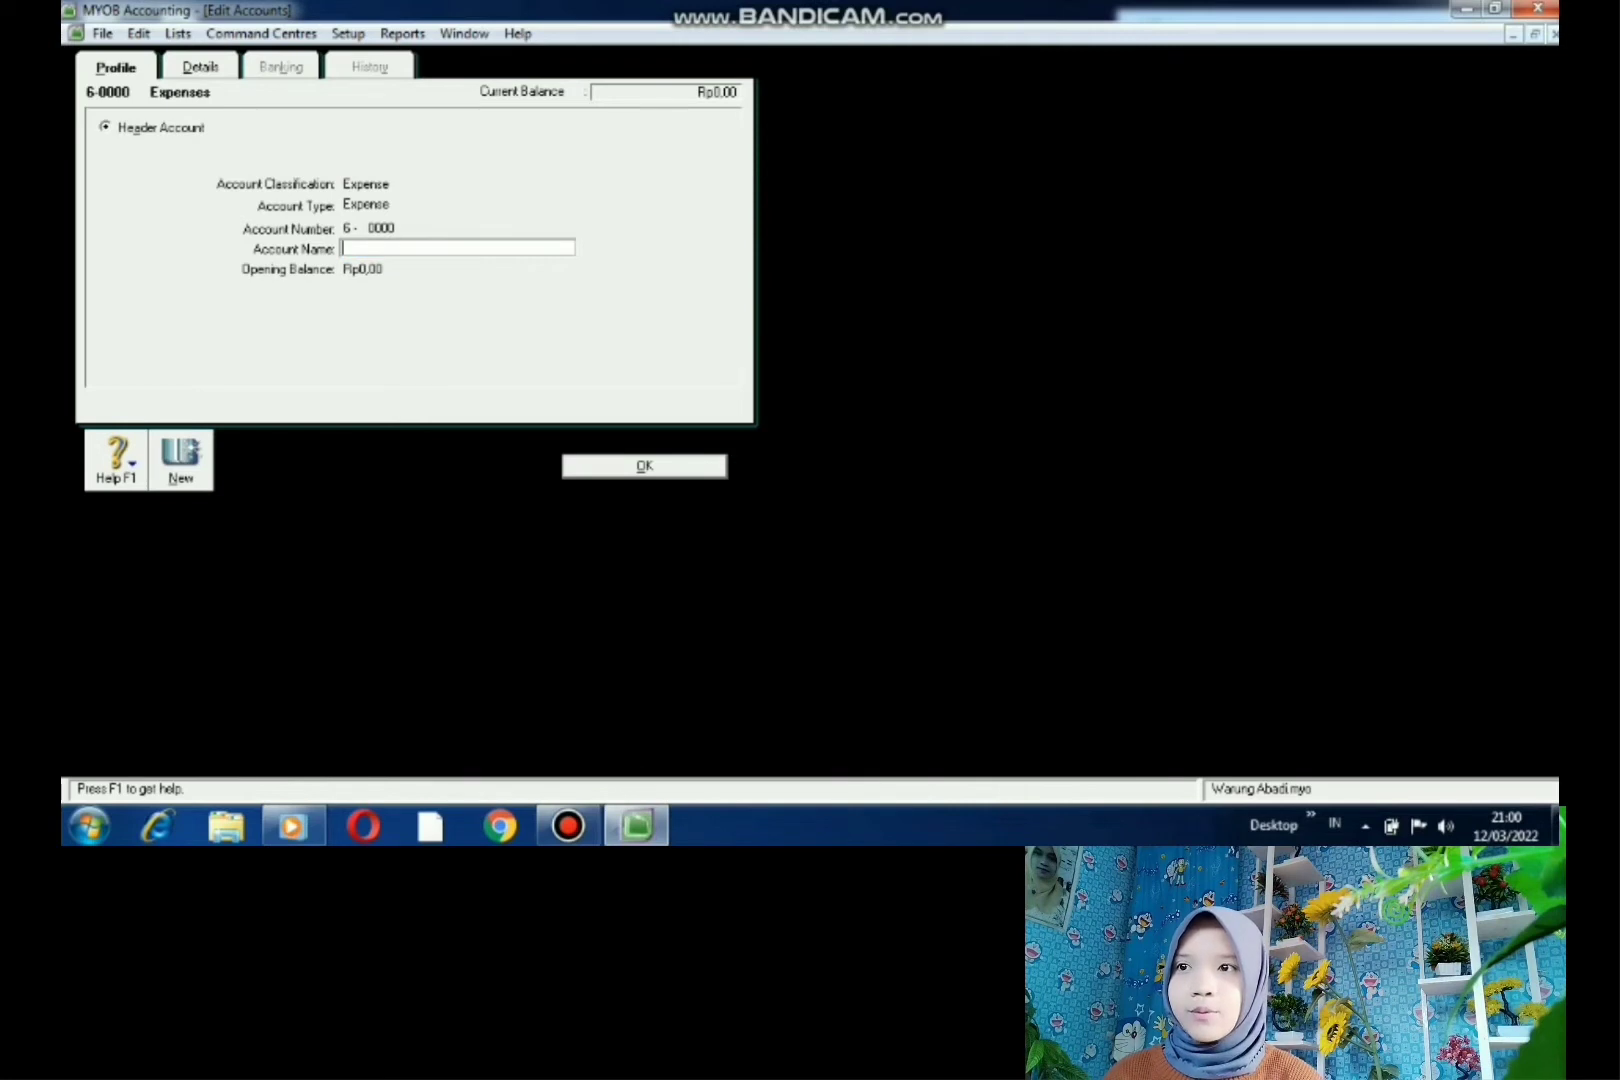
{"action": "type", "text": "BIAYA"}
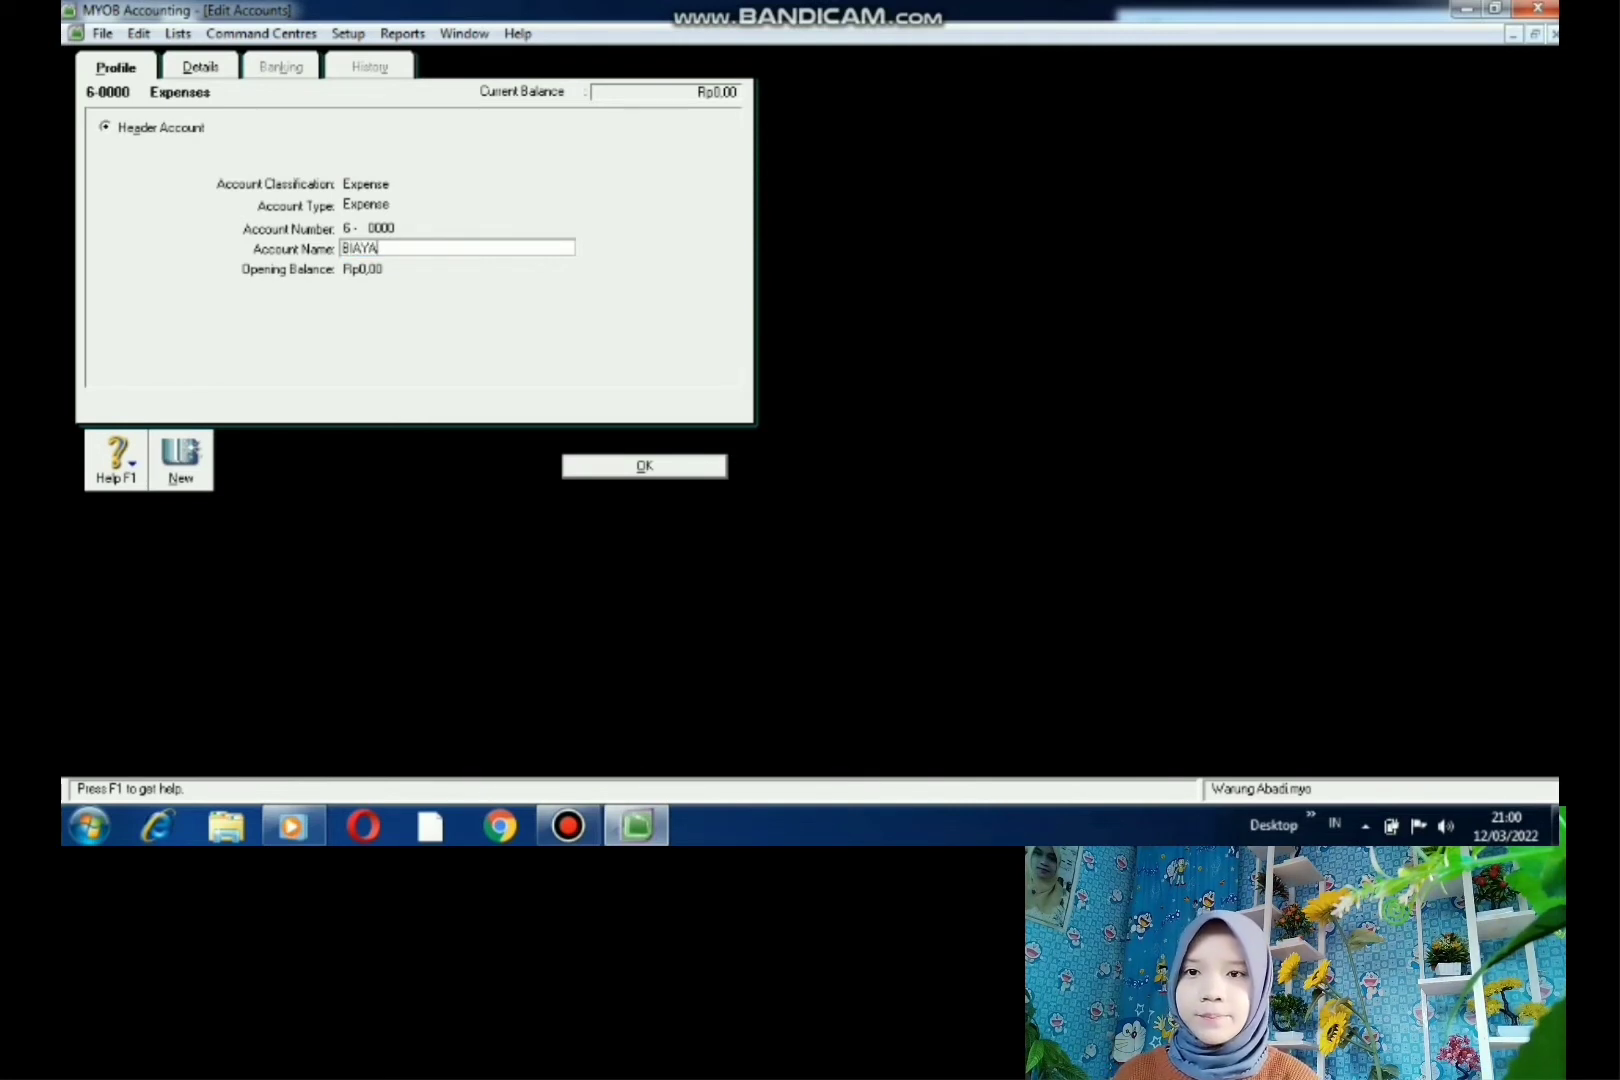
{"action": "key", "text": "Return"}
- Rename 8-0000 Other Income to PENDAPATAN LAIN and 9-0000 Other Expenses to BIAYA LAIN
{"action": "left_click", "coordinate": [90, 413]}
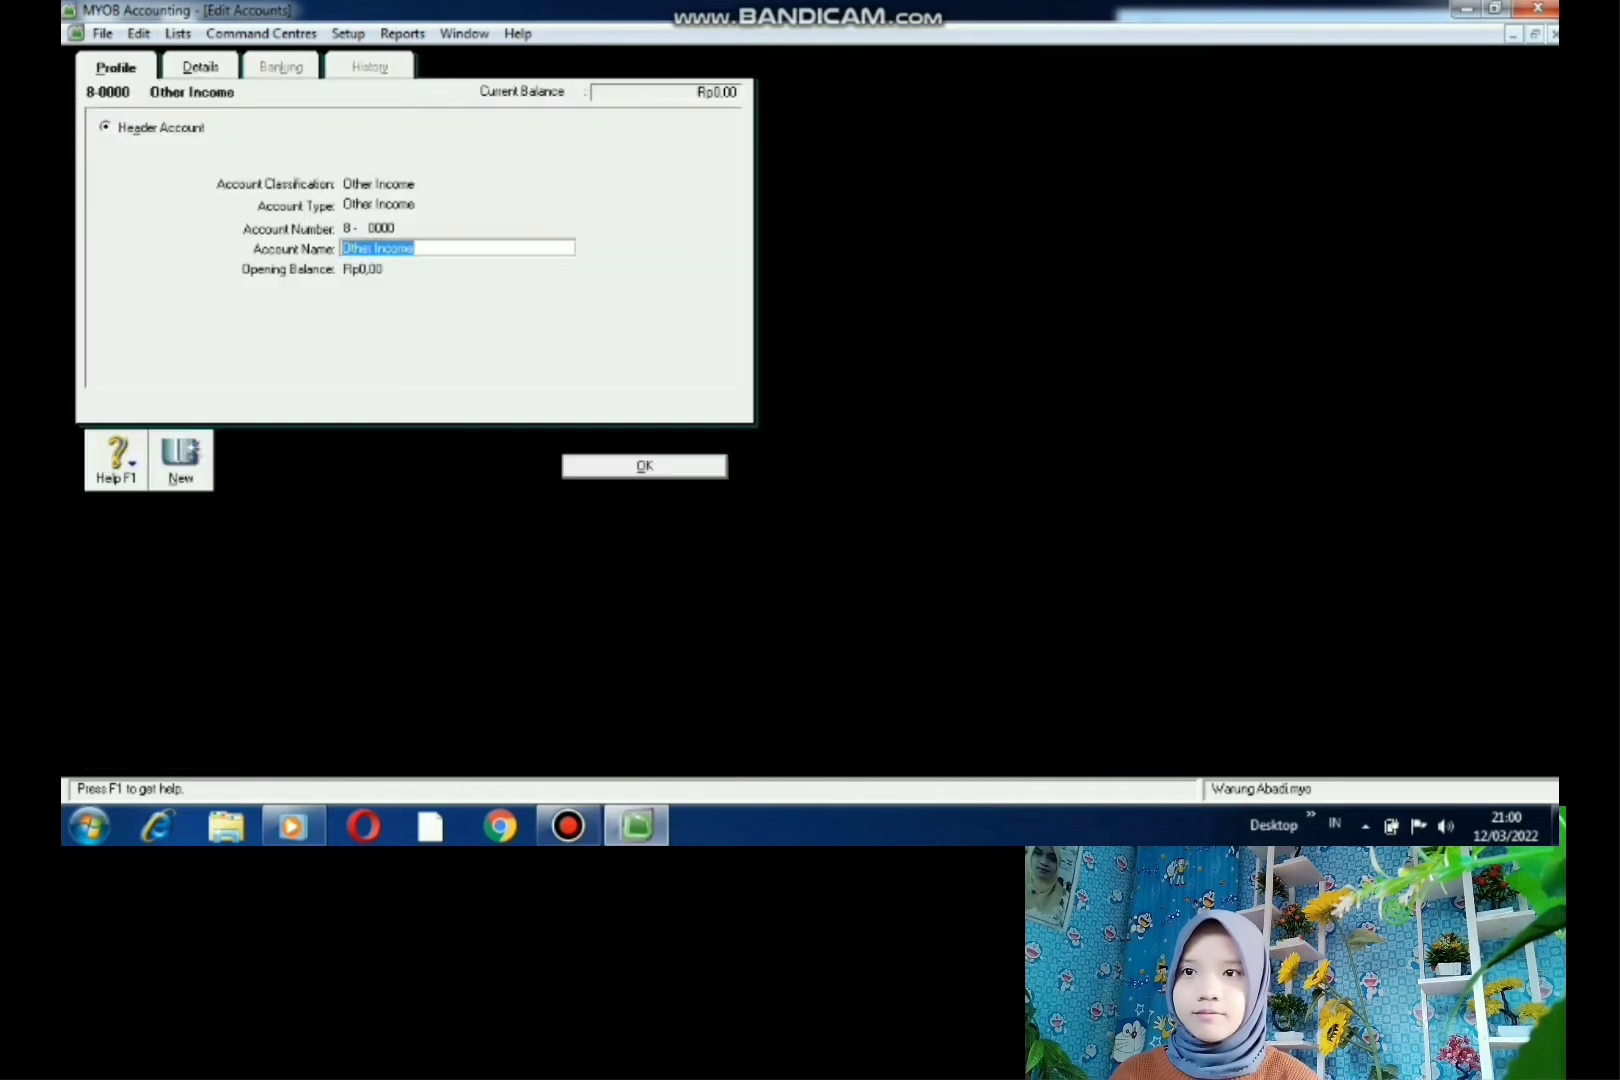
{"action": "key", "text": "BackSpace"}
{"action": "type", "text": "PEB"}
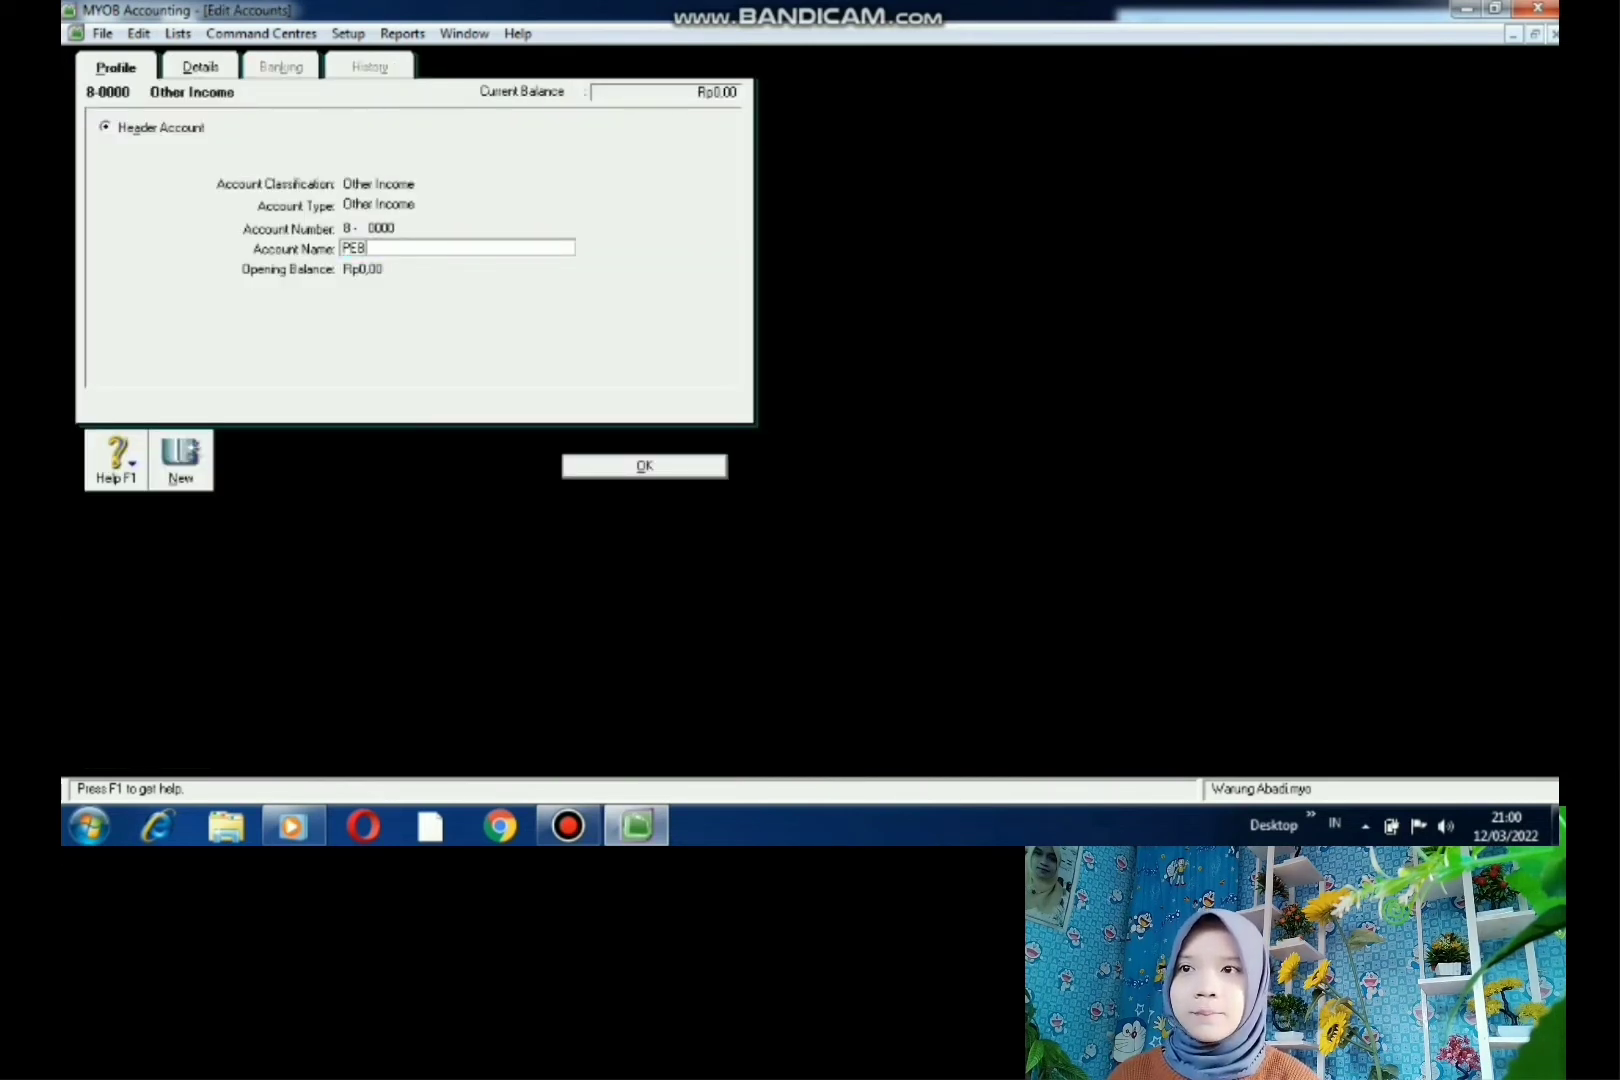
{"action": "key", "text": "BackSpace"}
{"action": "type", "text": "NDAPATAN LAIN"}
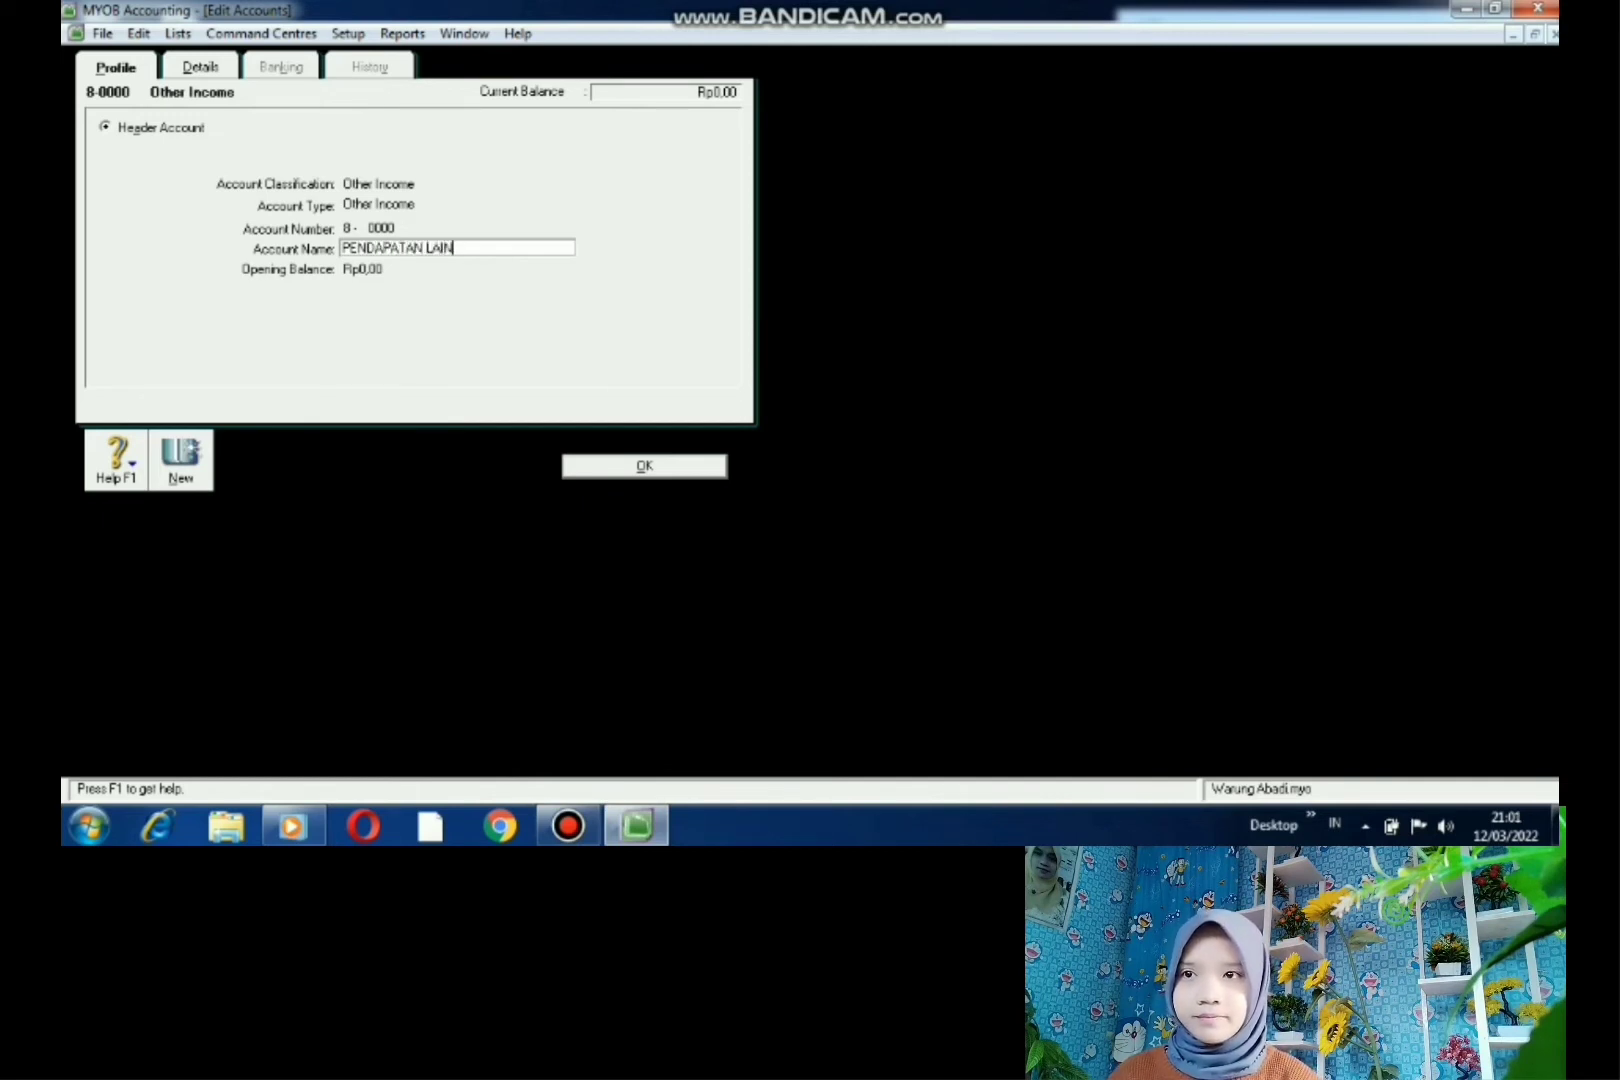
{"action": "key", "text": "Return"}
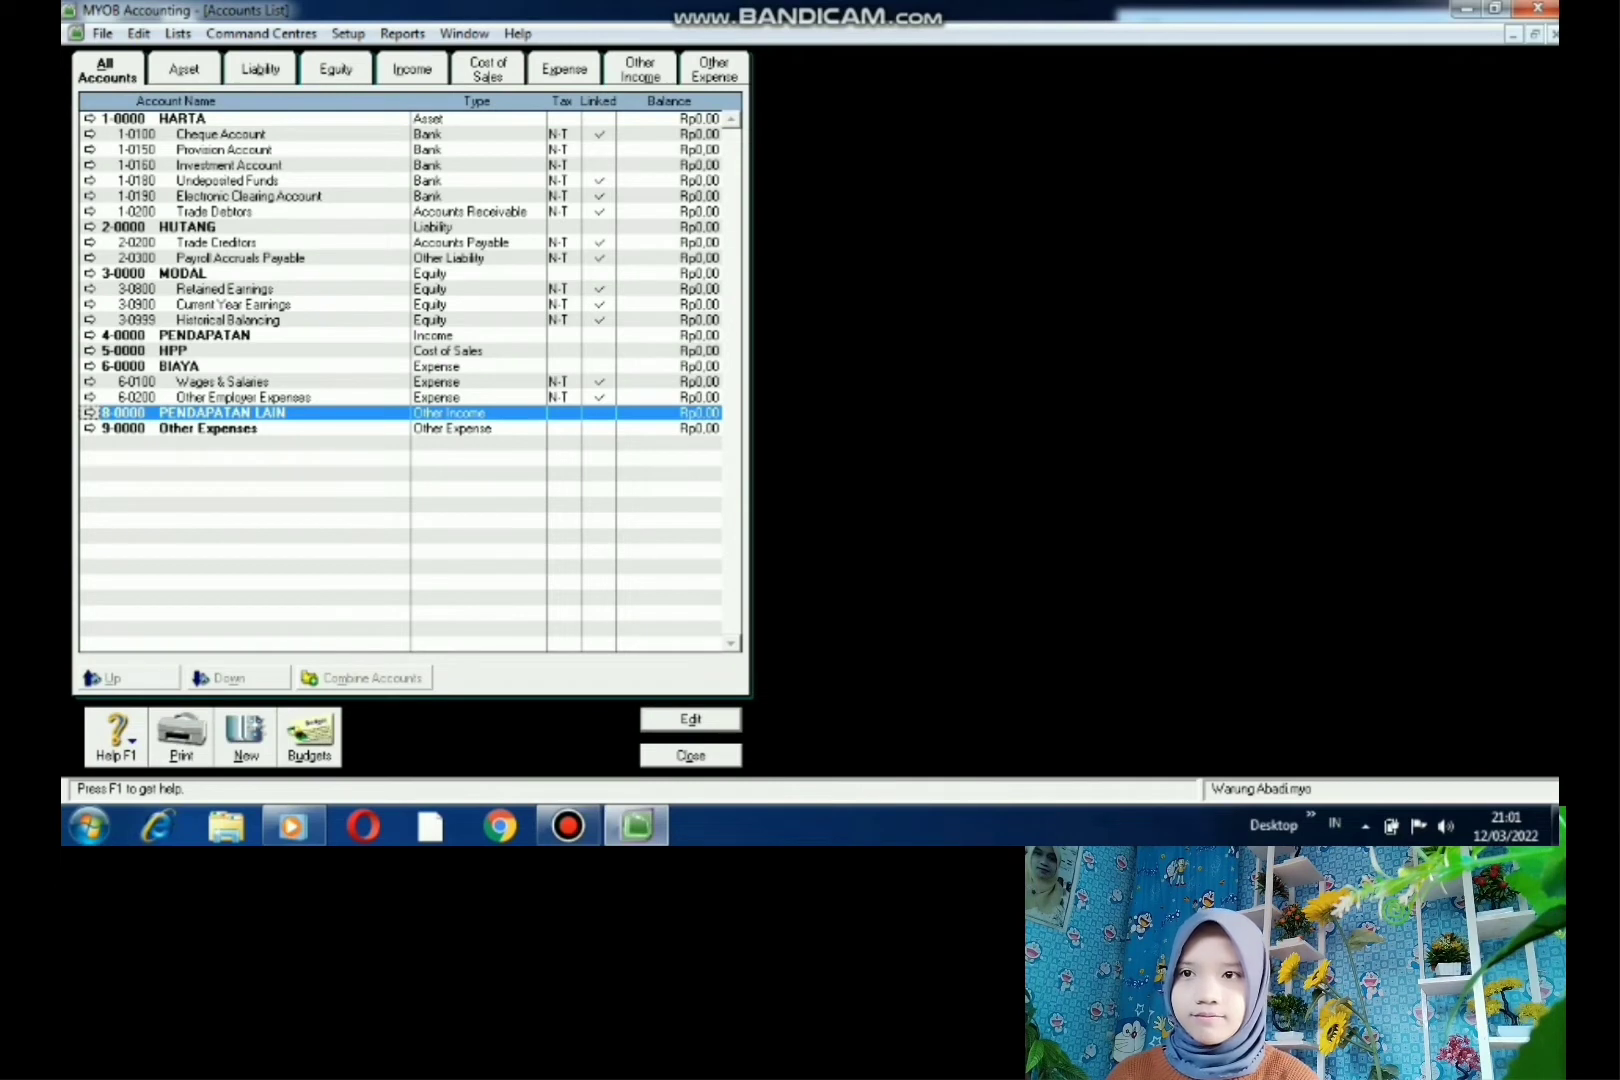
{"action": "key", "text": "Down"}
{"action": "key", "text": "Return"}
{"action": "key", "text": "BackSpace"}
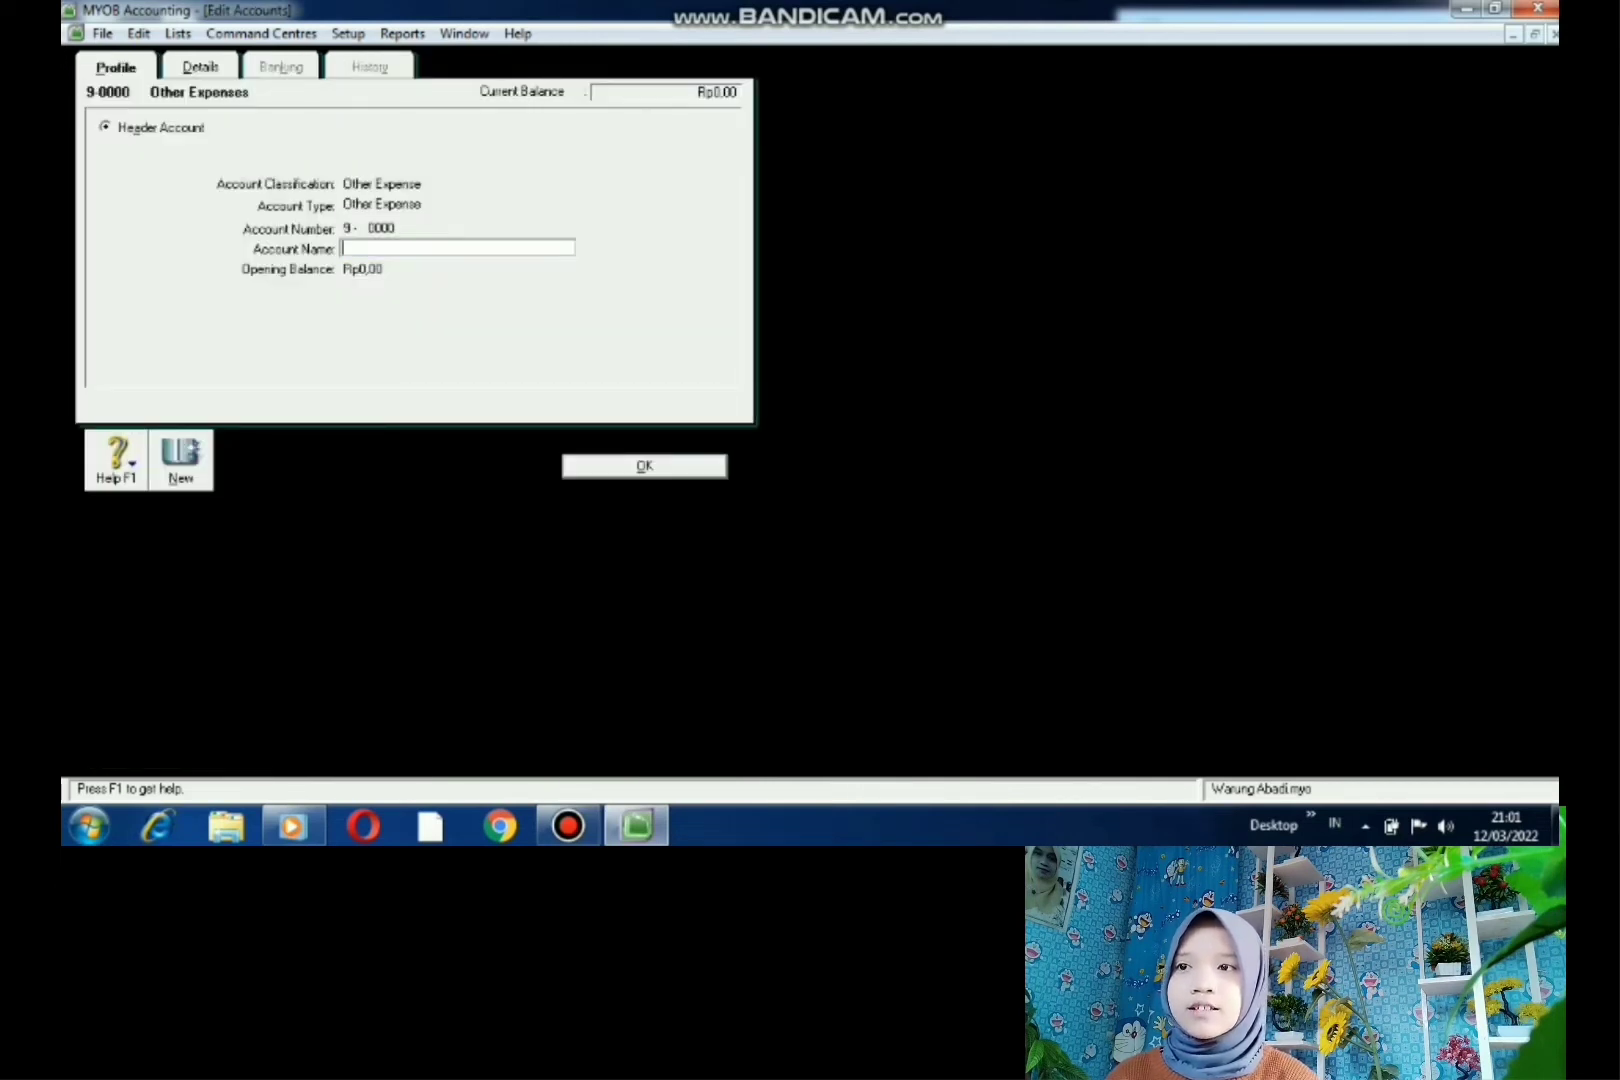
{"action": "type", "text": "BIAYA "}
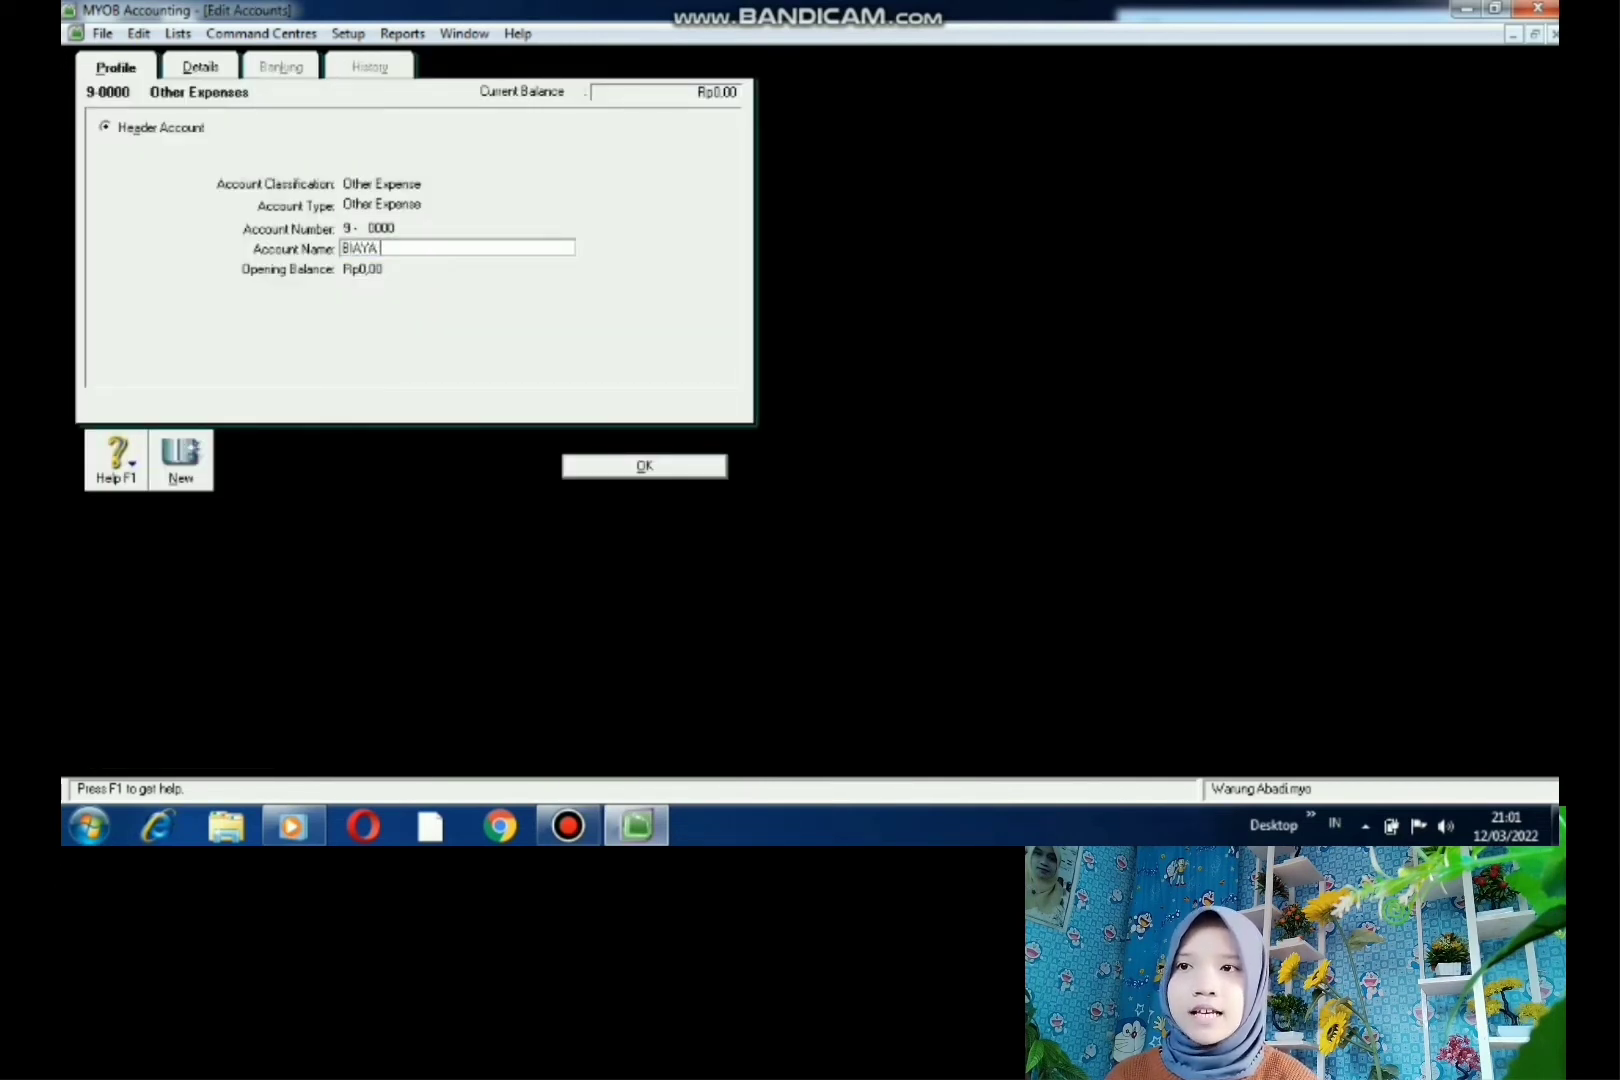
{"action": "type", "text": "LAIN"}
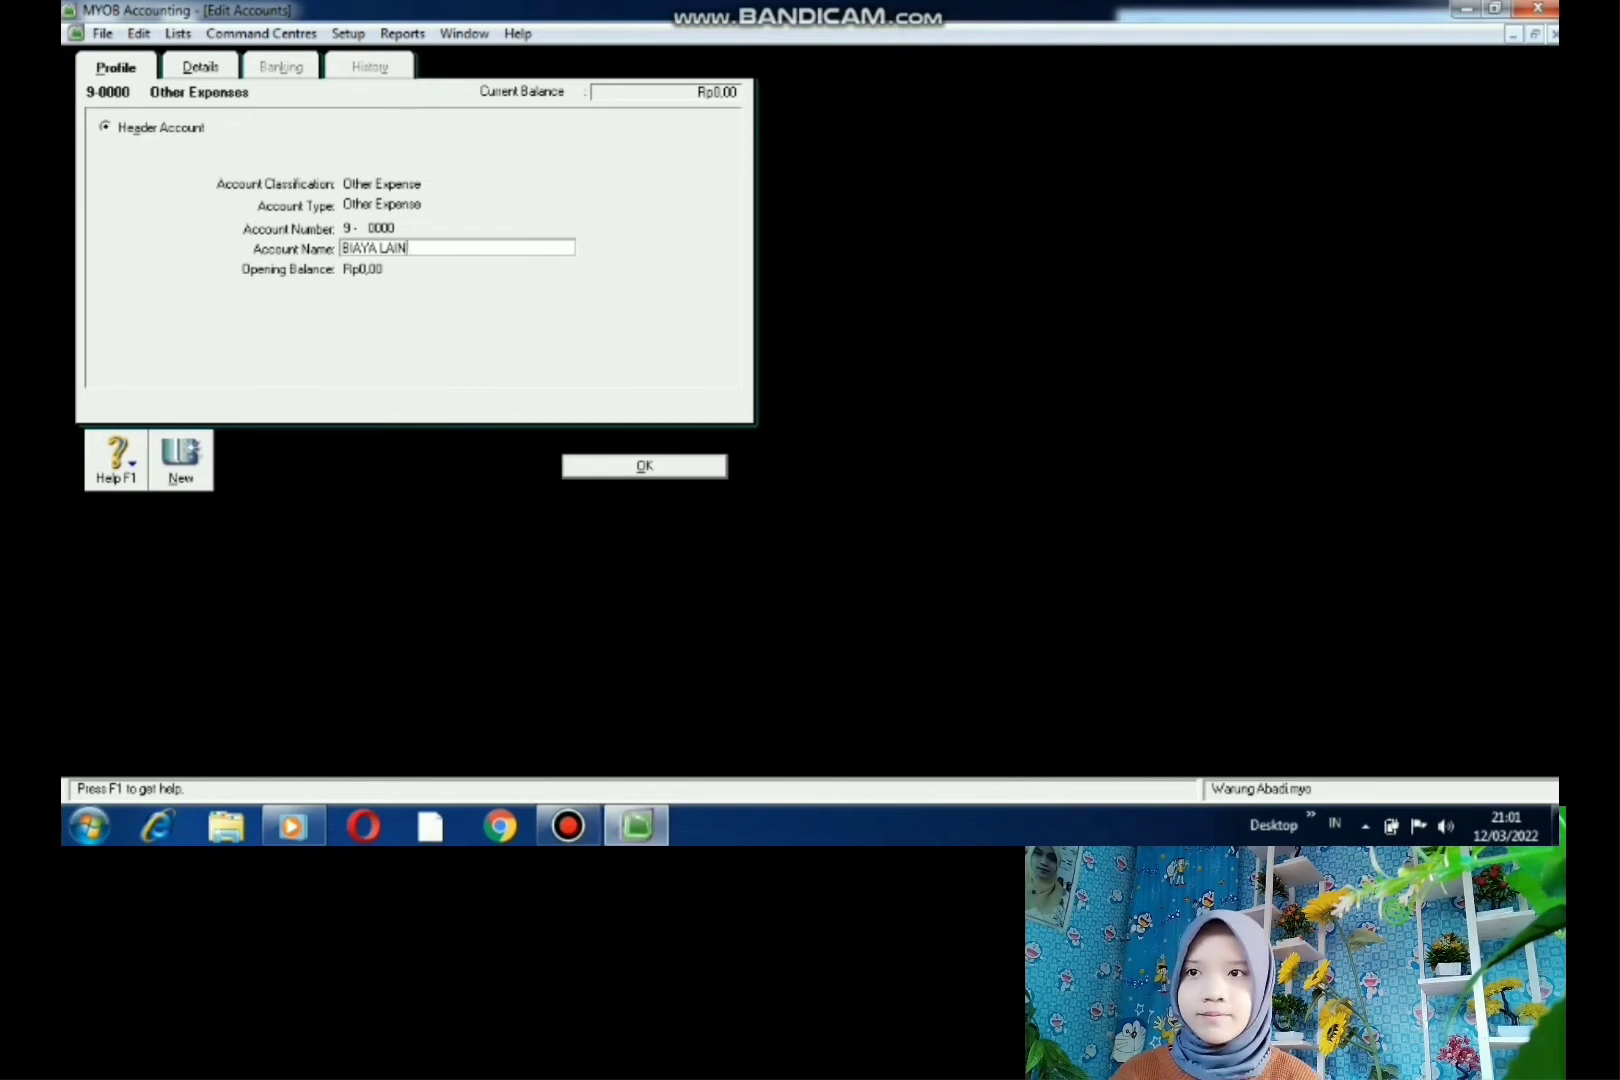
{"action": "key", "text": "Return"}
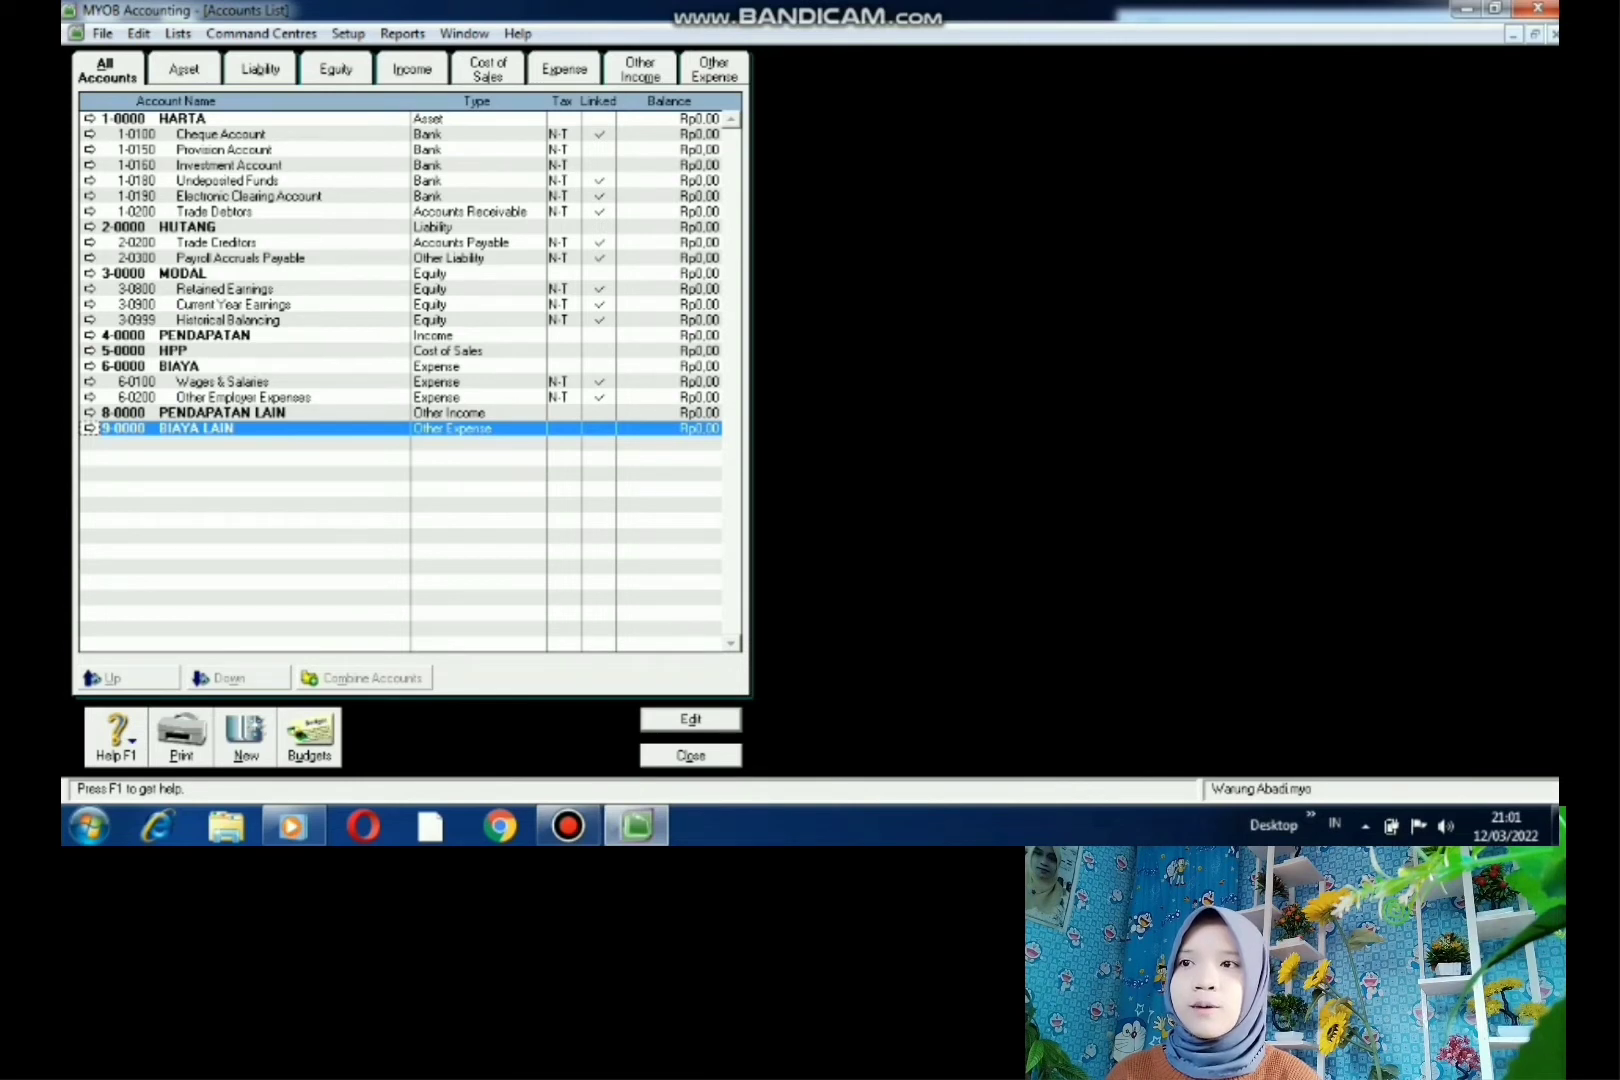
- Add asset header account 1-1000 HARTA LANCAR under HARTA
{"action": "left_click", "coordinate": [182, 119]}
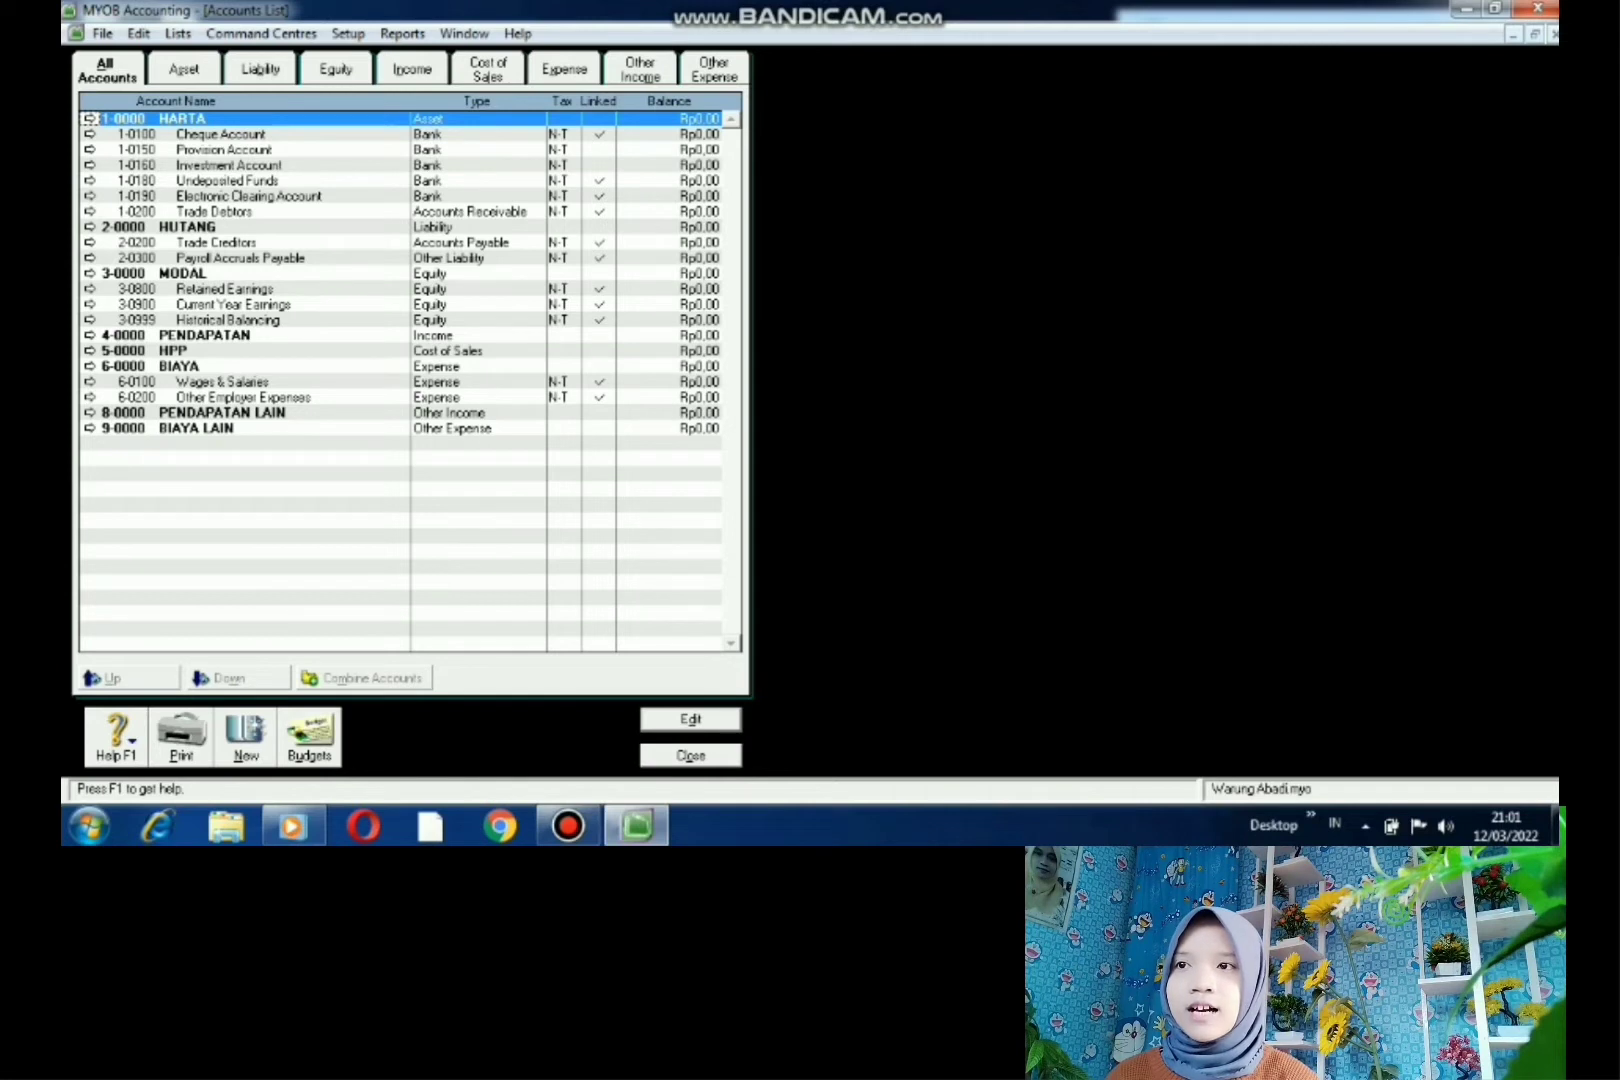
{"action": "left_click", "coordinate": [246, 735]}
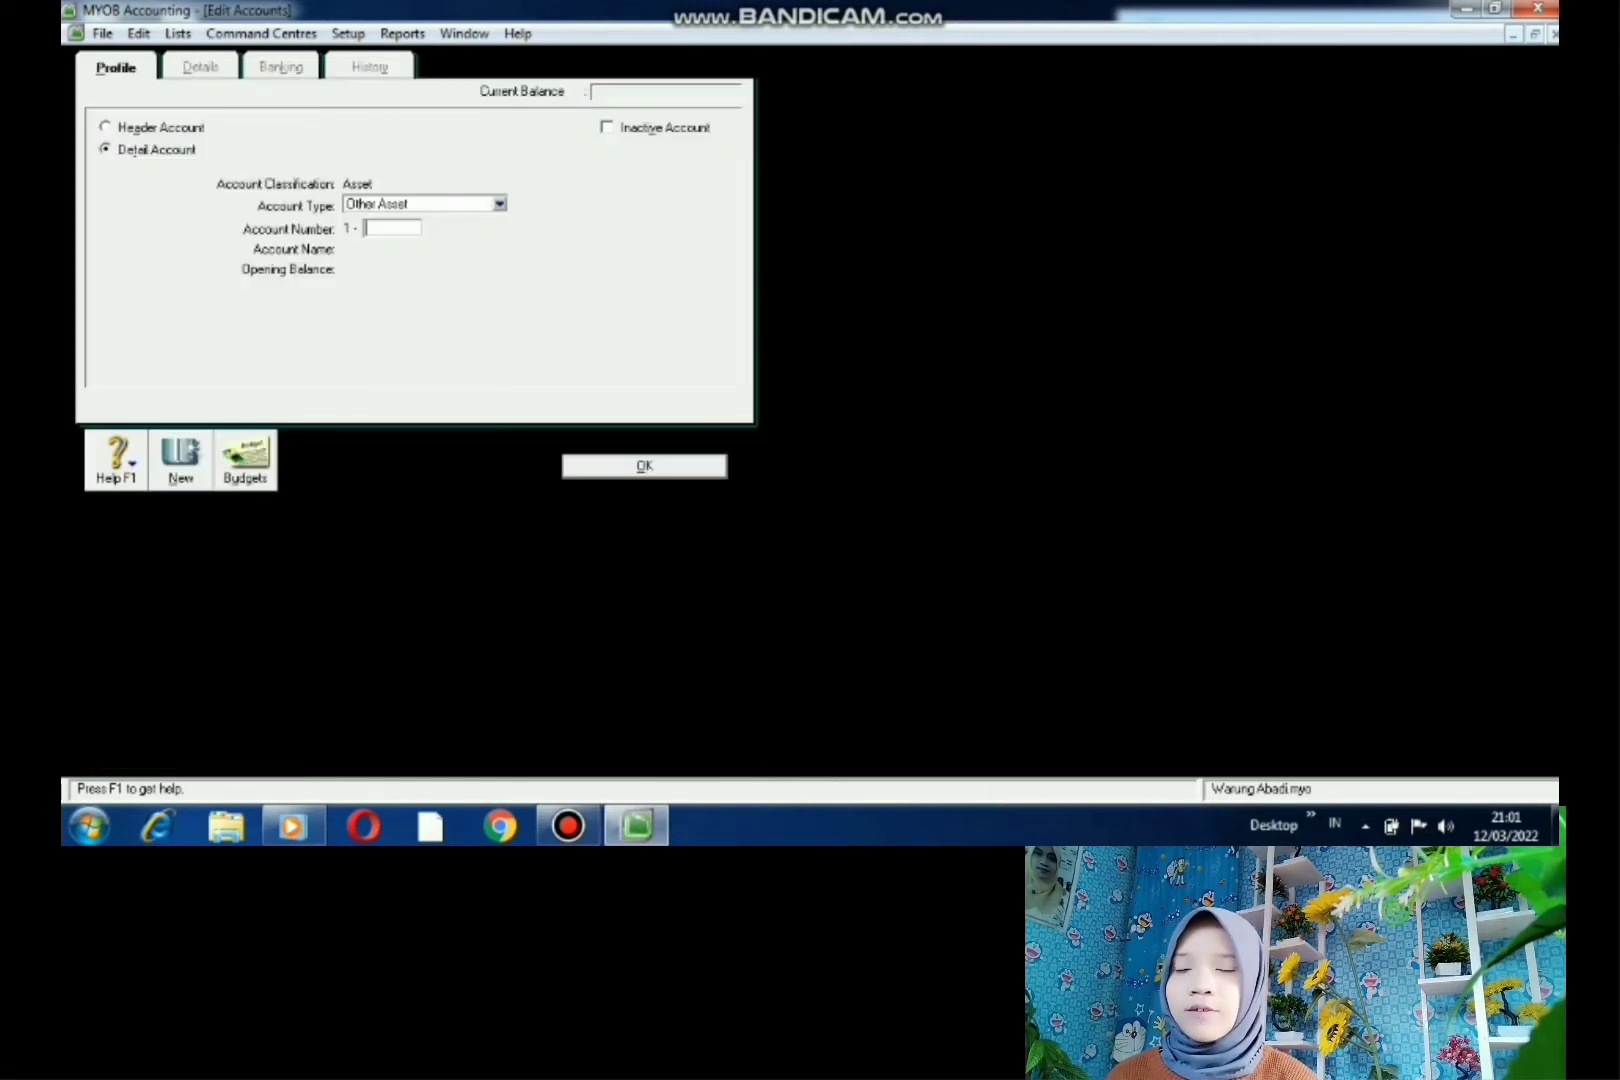
{"action": "left_click", "coordinate": [106, 127]}
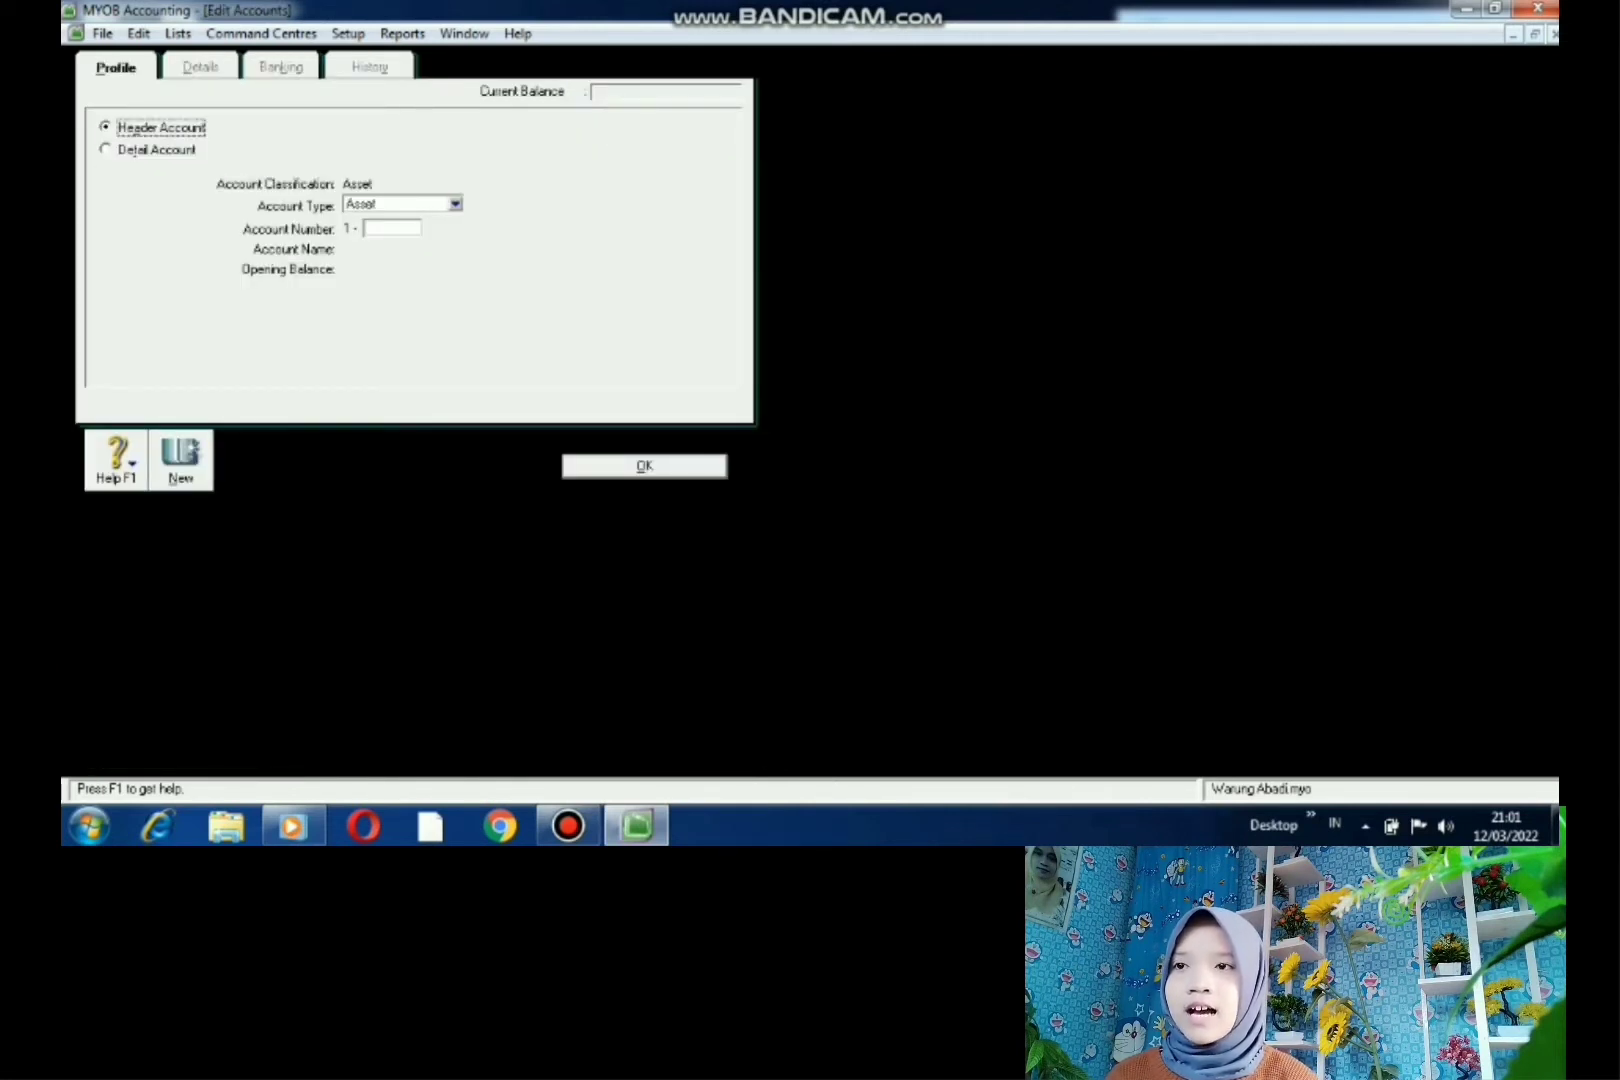
{"action": "left_click", "coordinate": [391, 229]}
{"action": "type", "text": "10"}
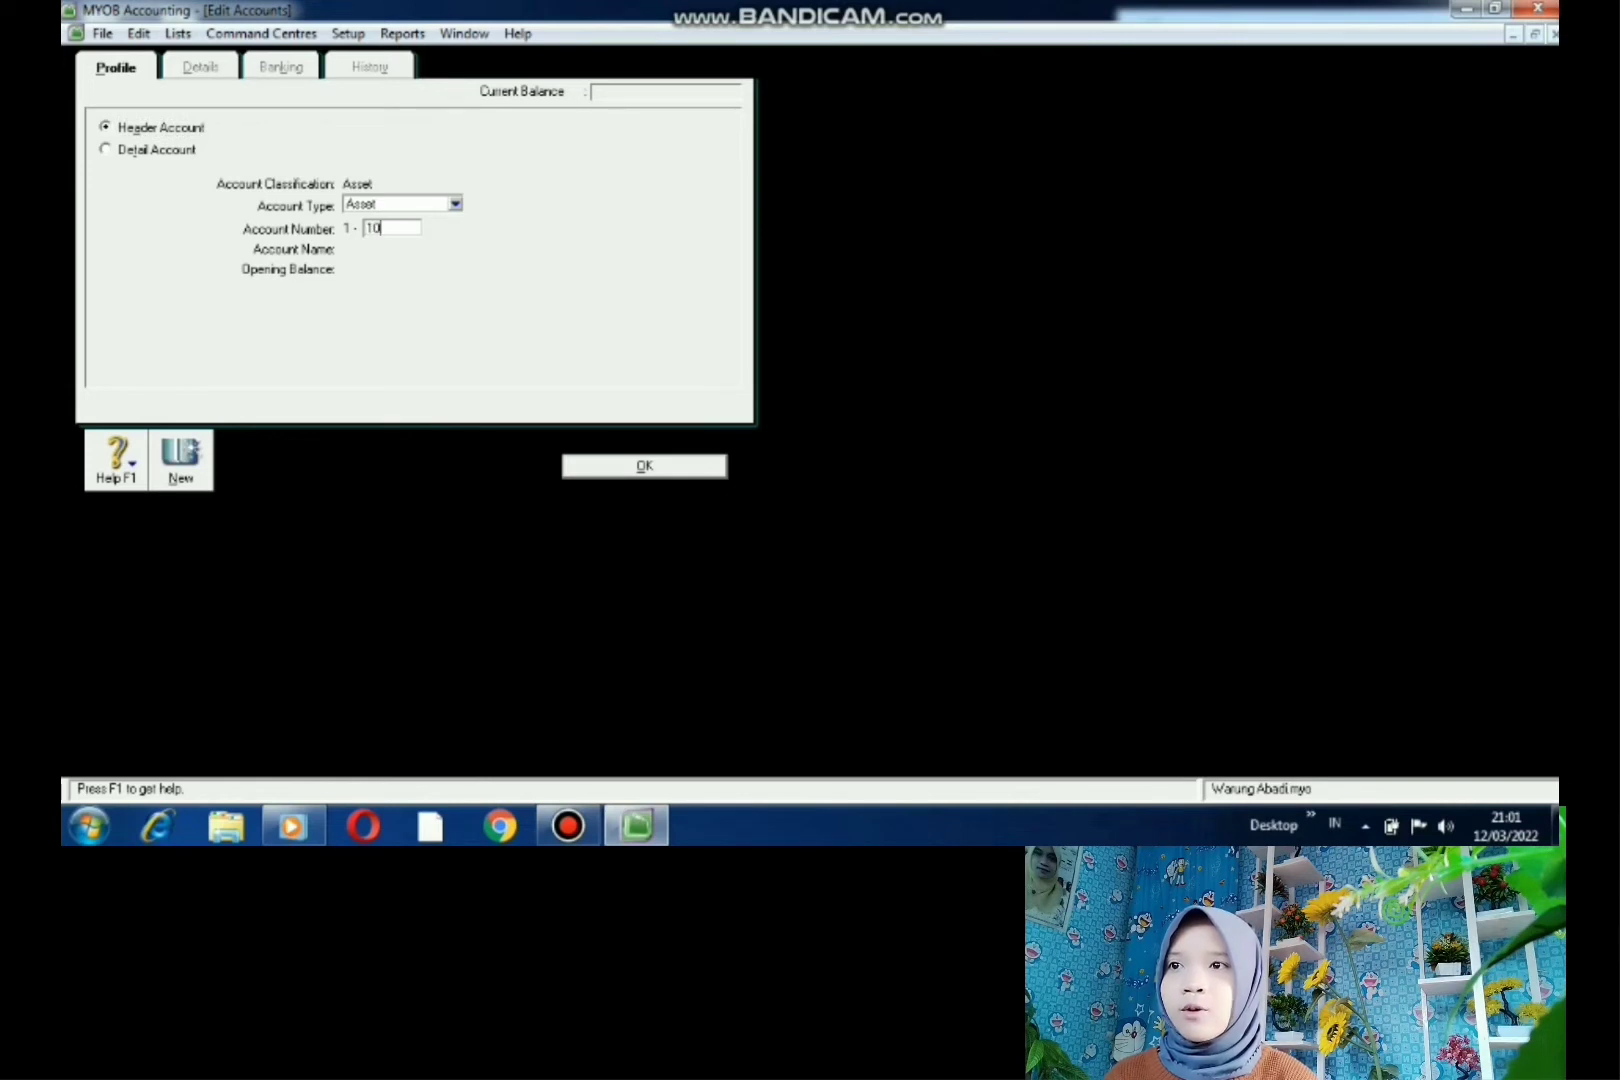
{"action": "type", "text": "00"}
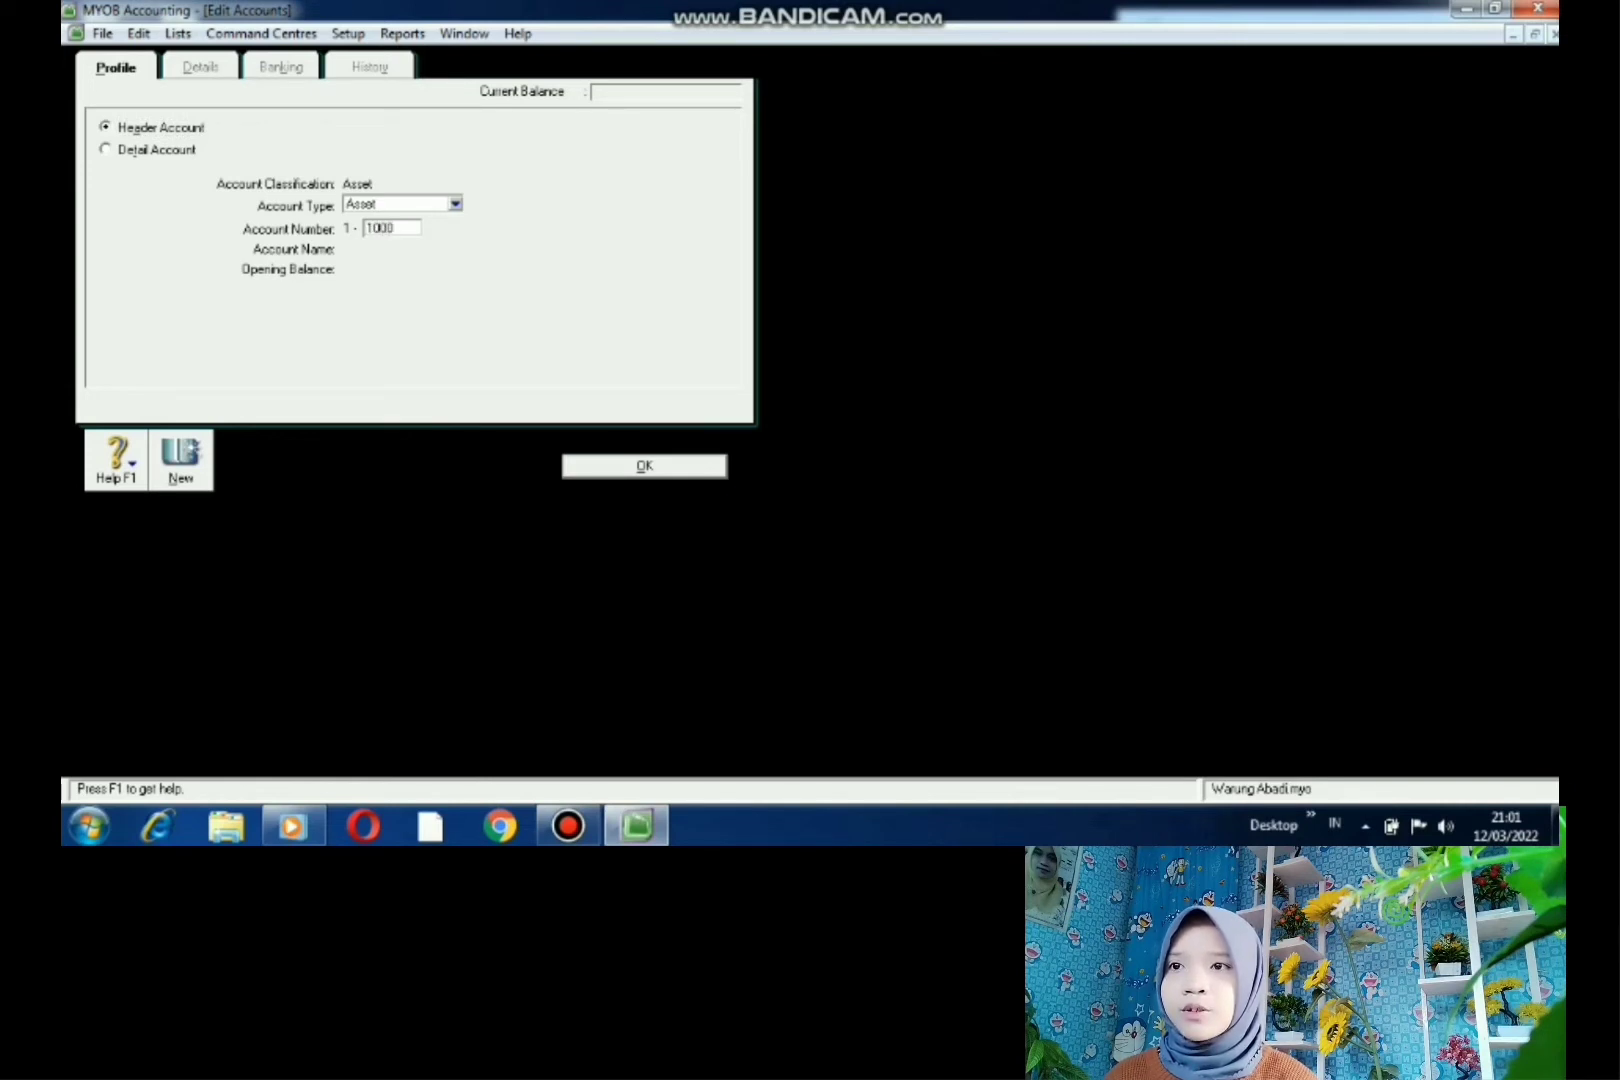
{"action": "key", "text": "Tab"}
{"action": "key", "text": "BackSpace"}
{"action": "type", "text": "HA"}
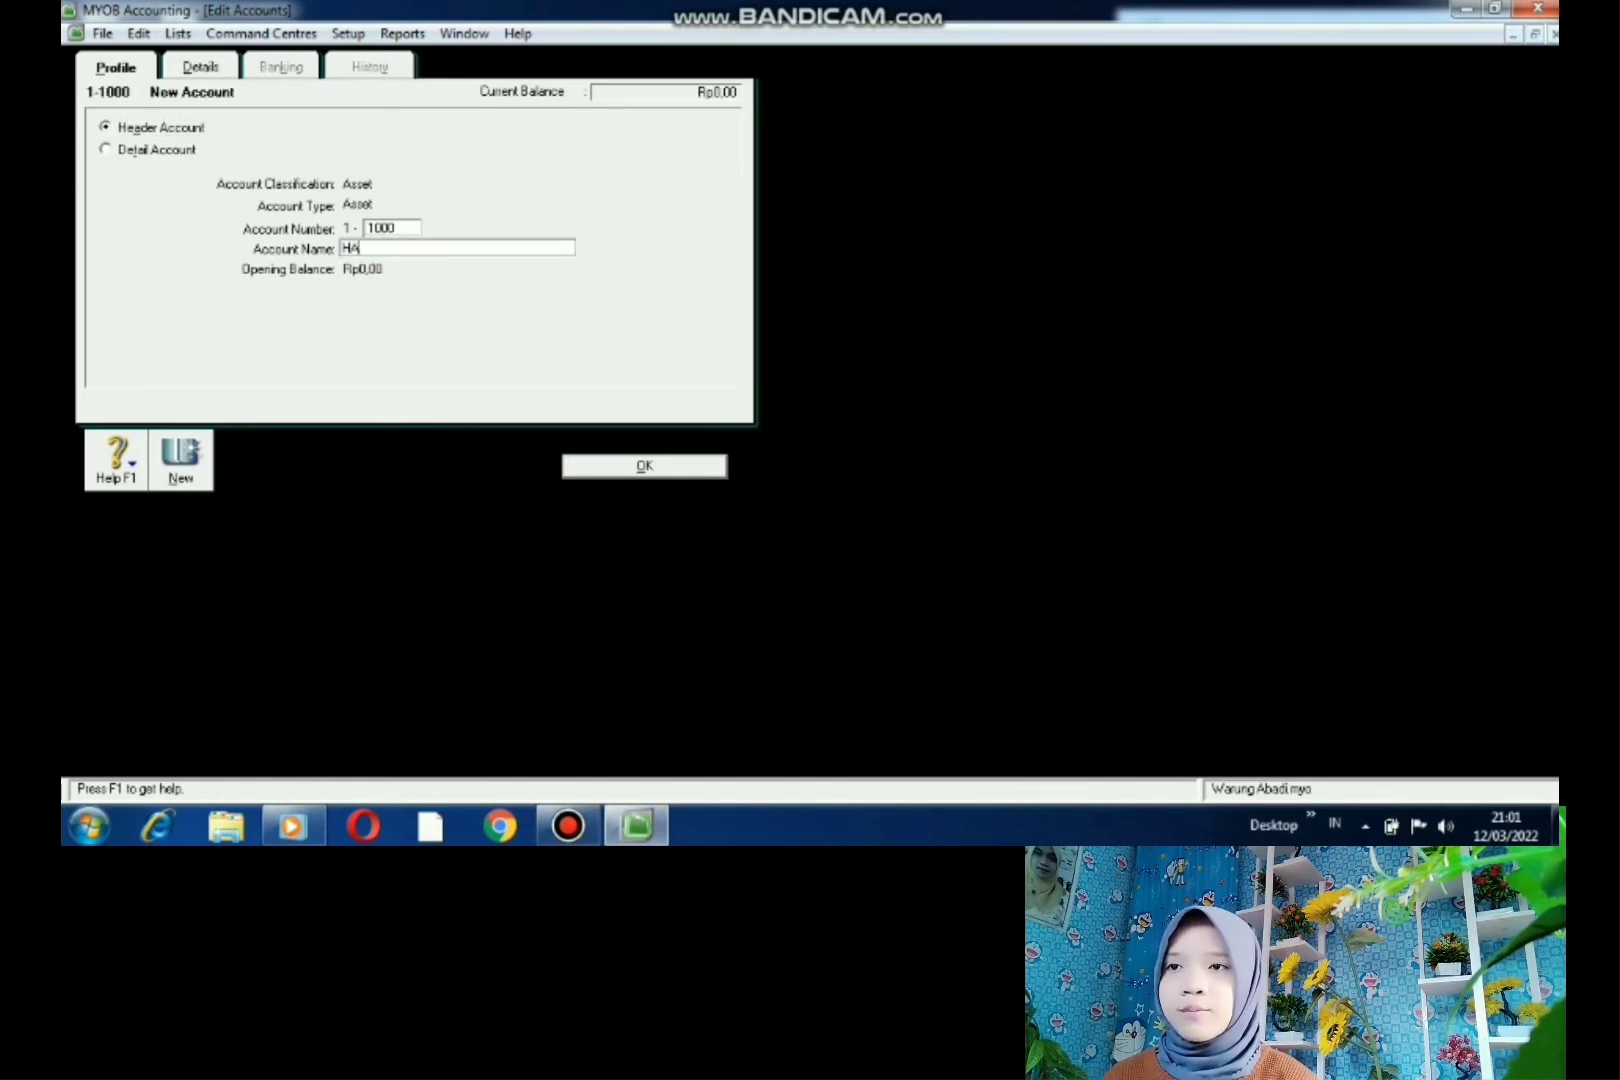
{"action": "type", "text": "RTA LANCAR"}
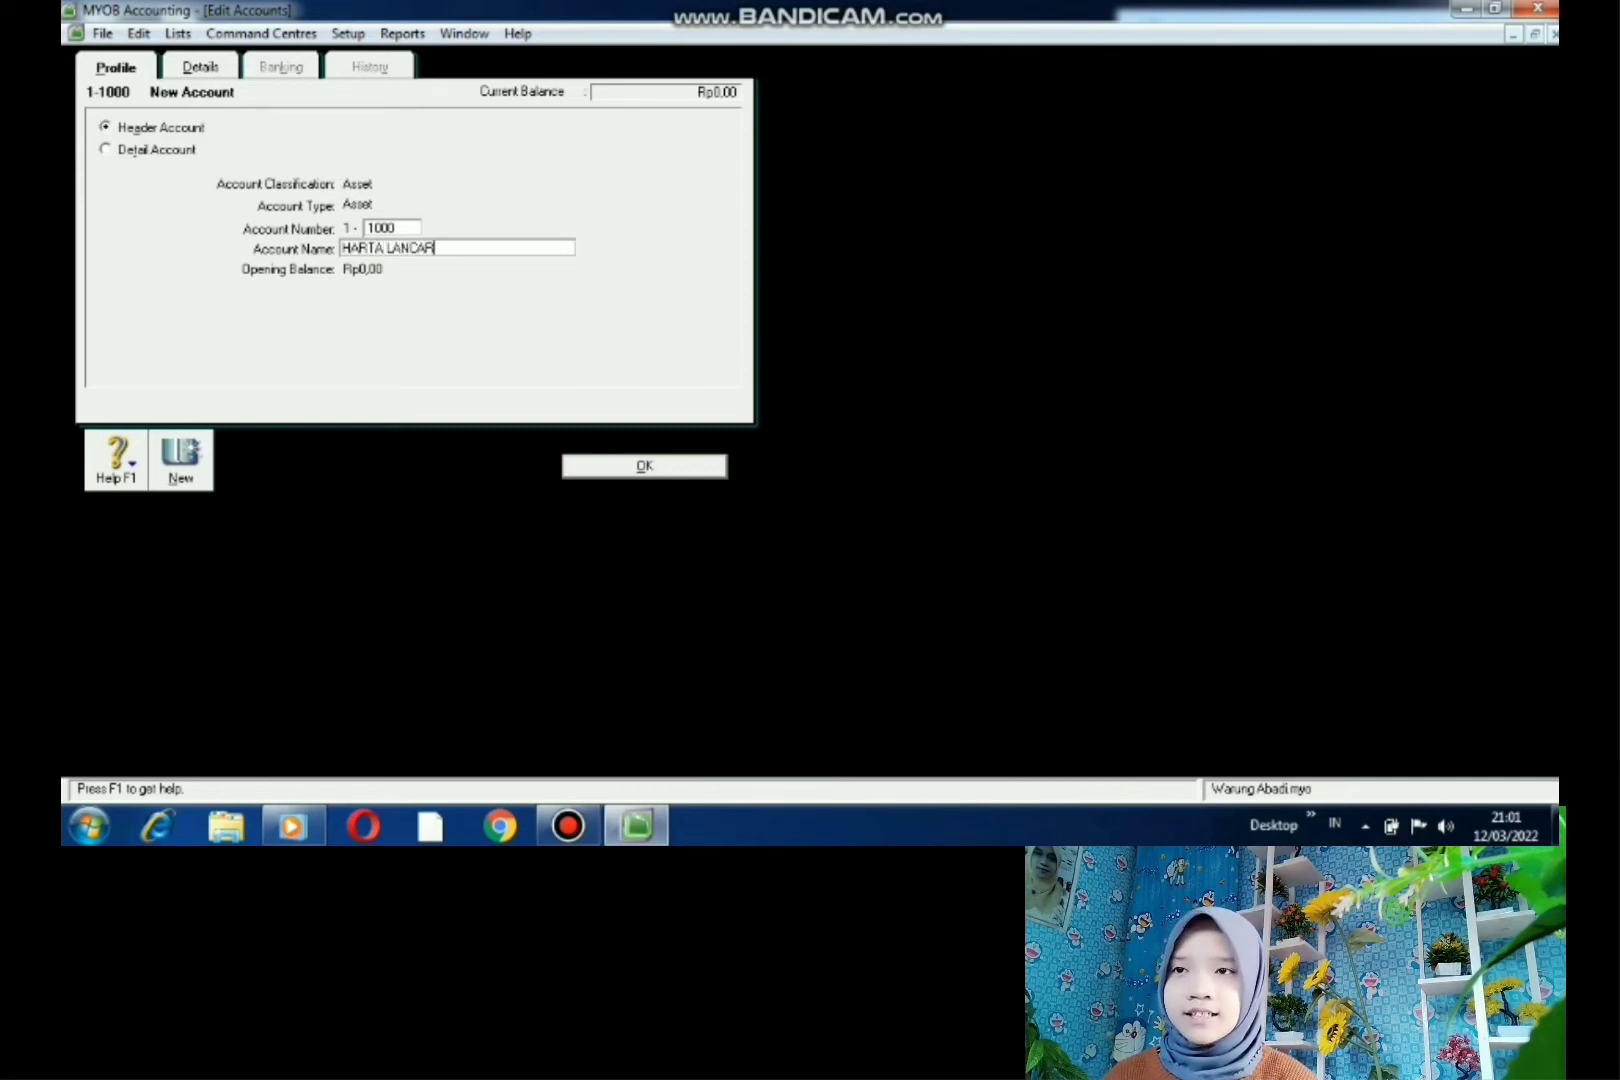
{"action": "key", "text": "Return"}
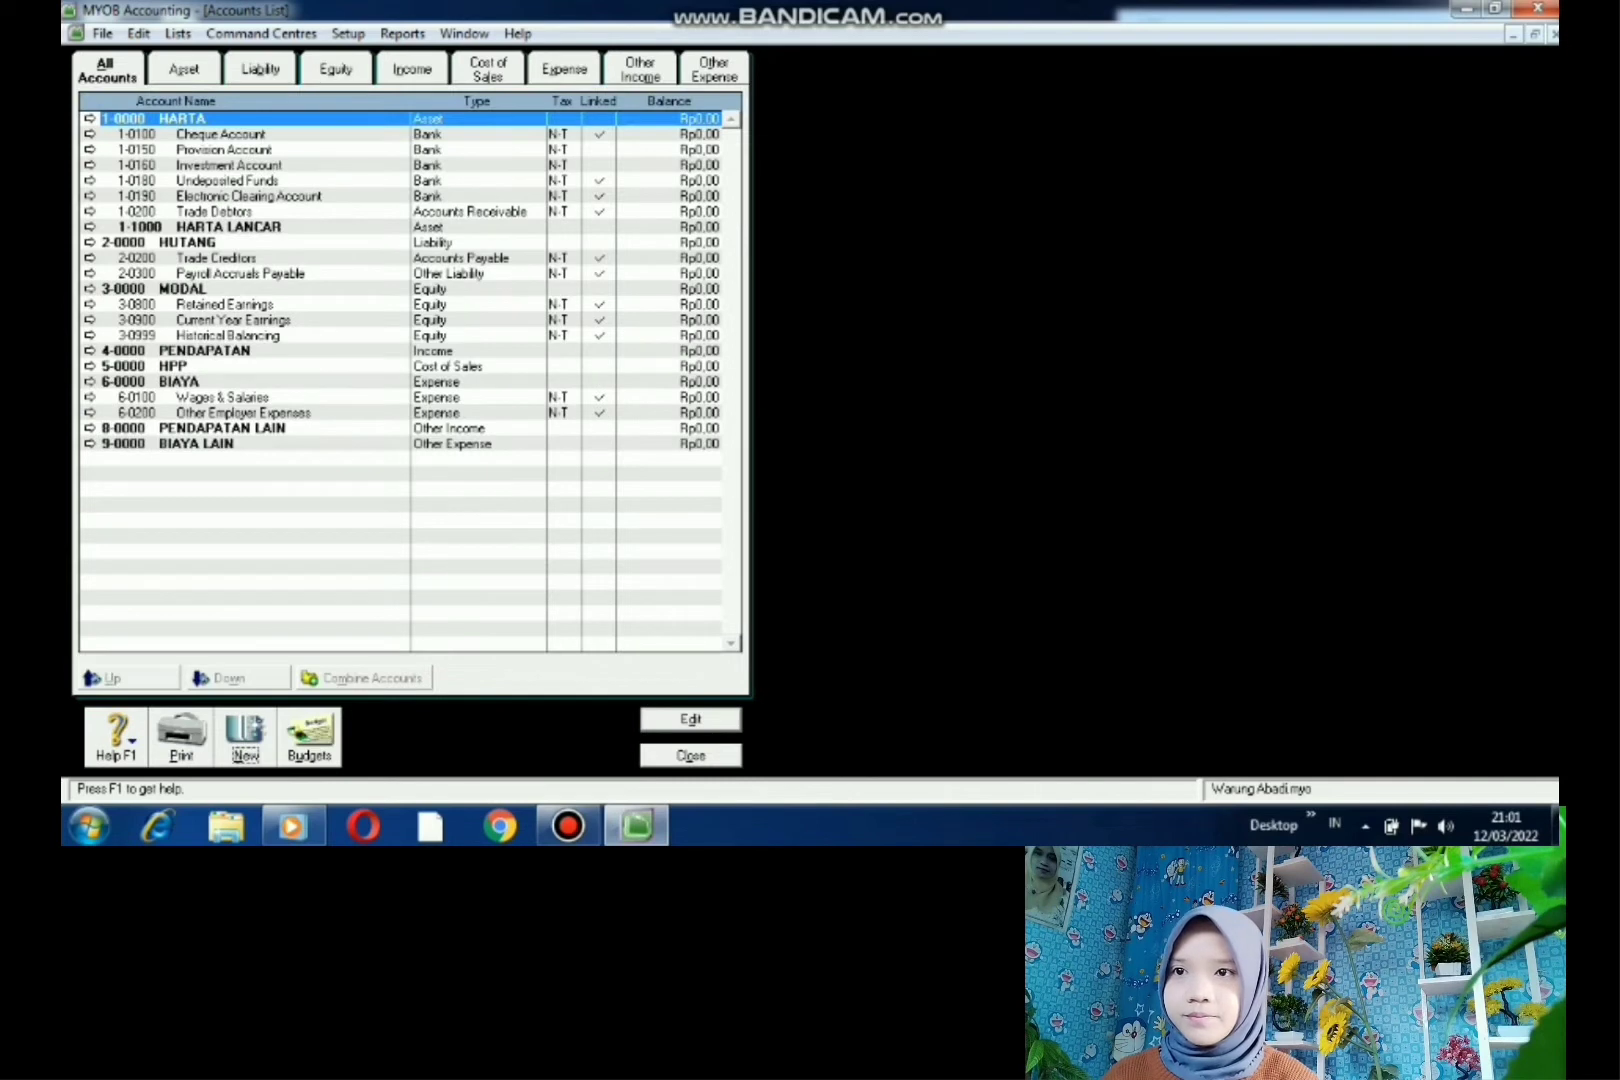
- Add asset header account 1-2000 HARTA TETAP
{"action": "key", "text": "Return"}
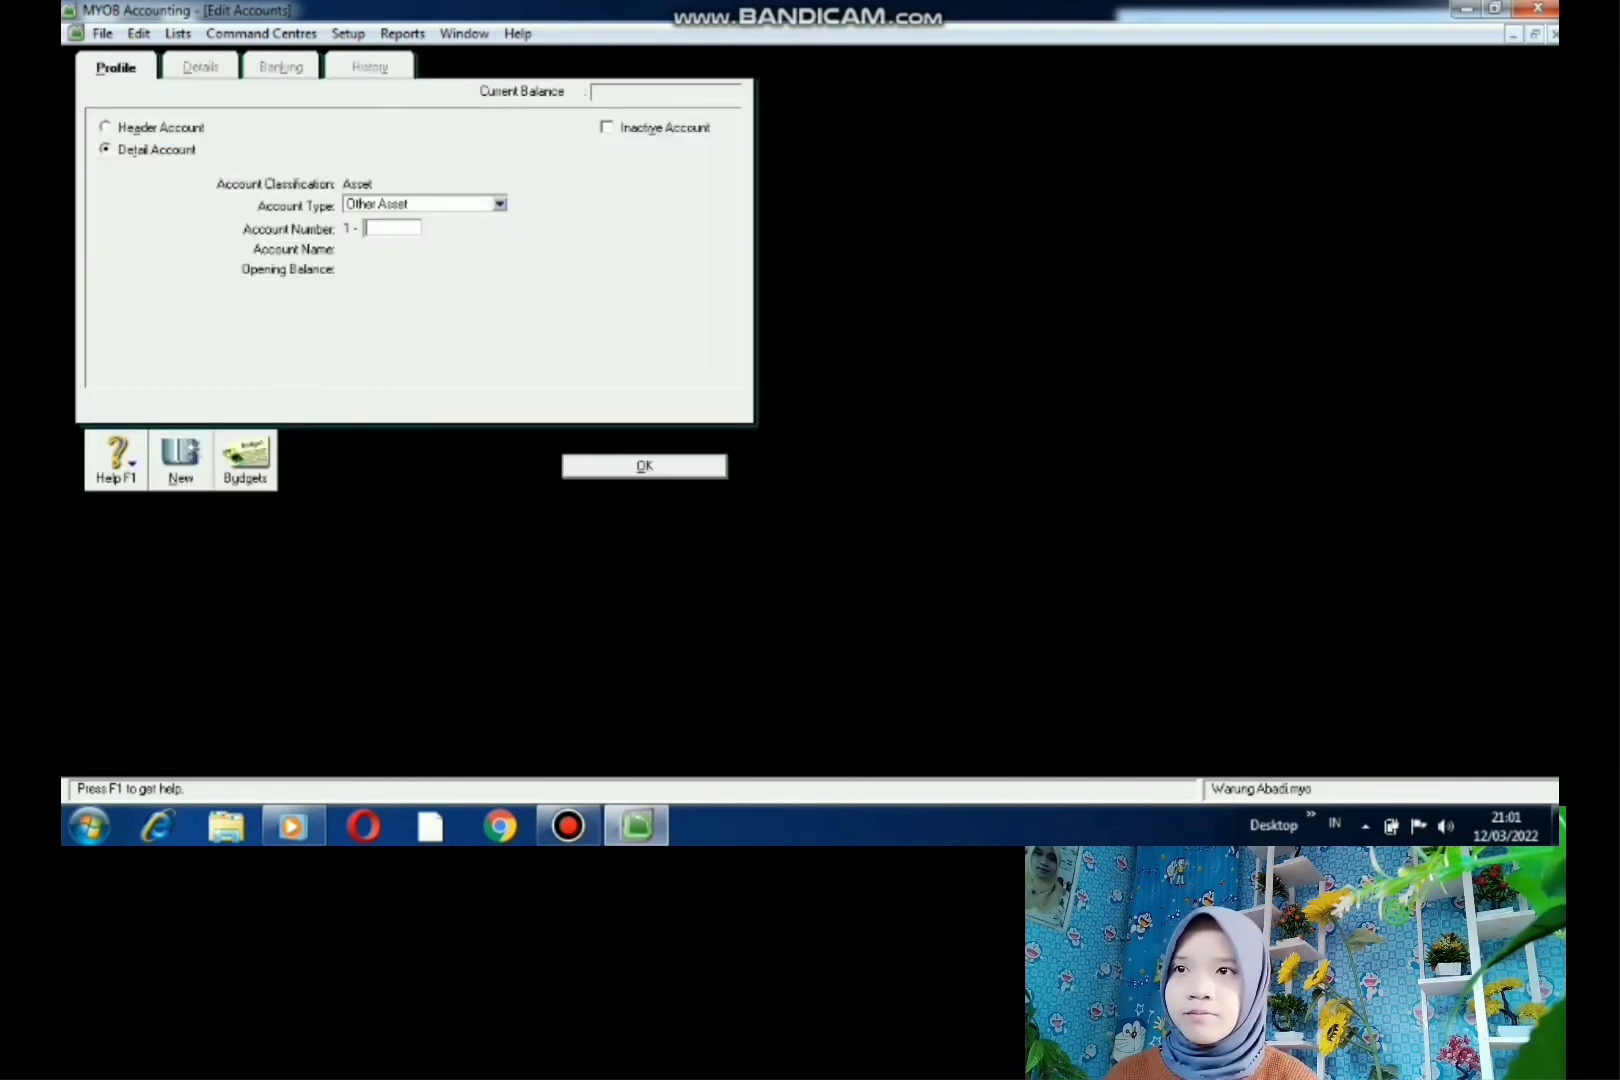
{"action": "left_click", "coordinate": [160, 128]}
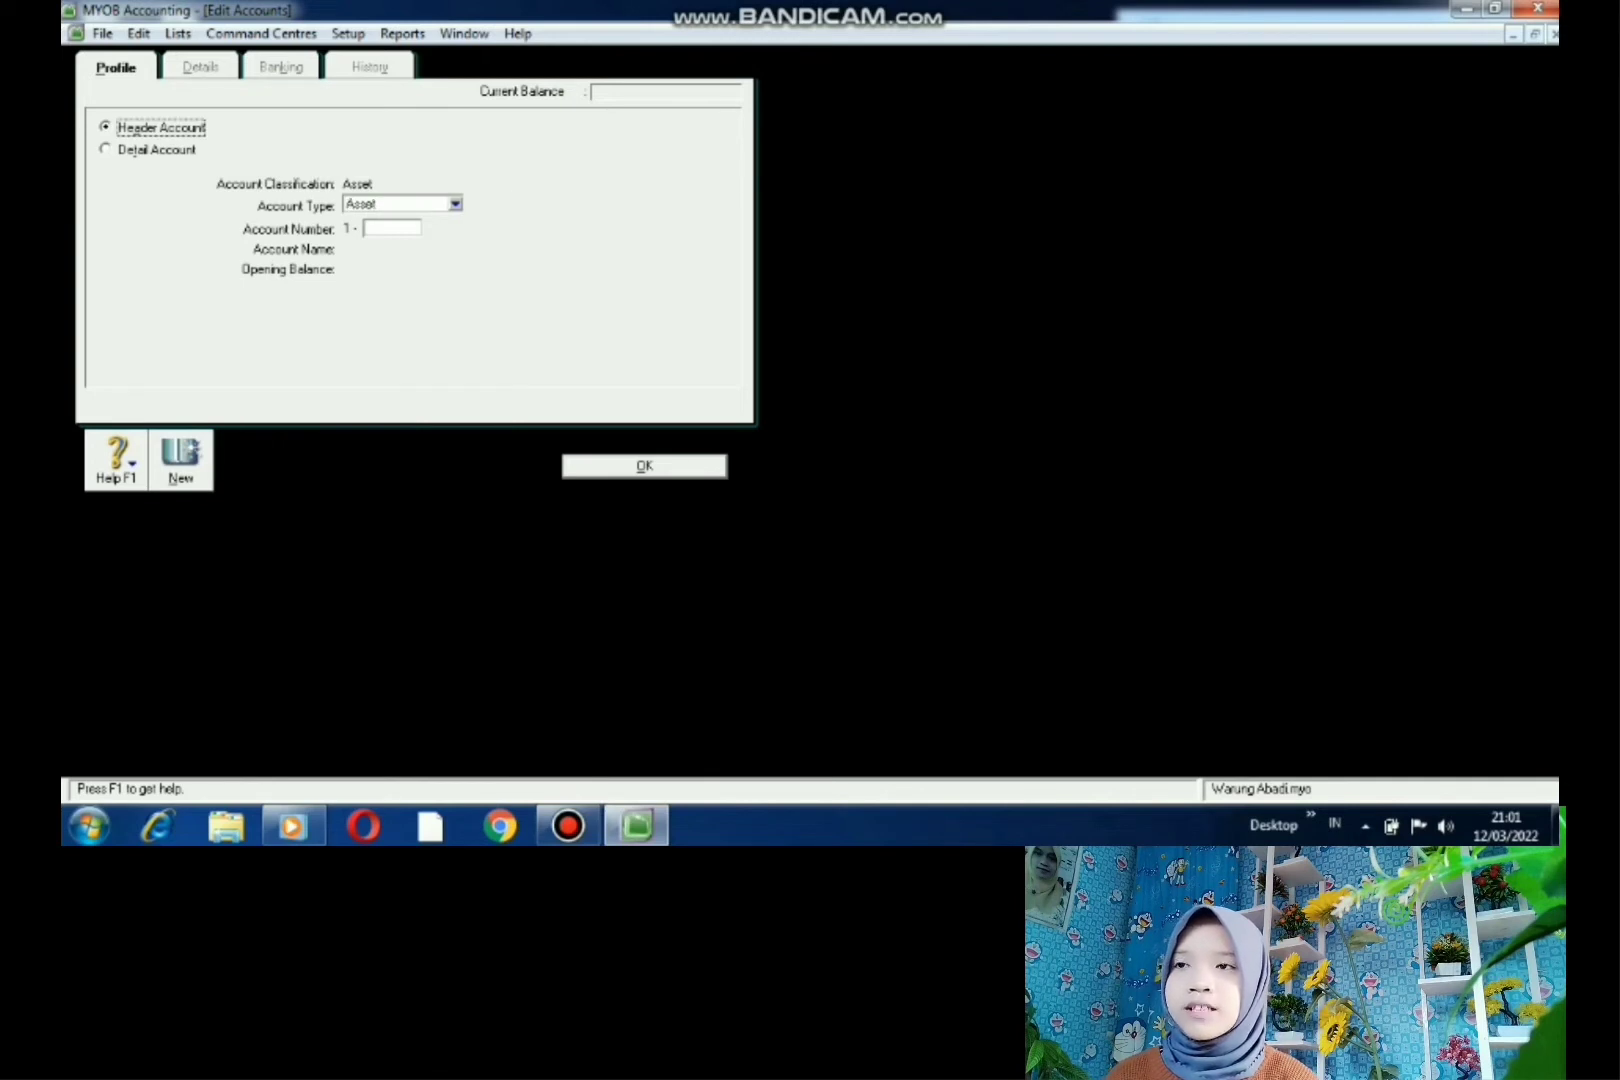
{"action": "left_click", "coordinate": [392, 229]}
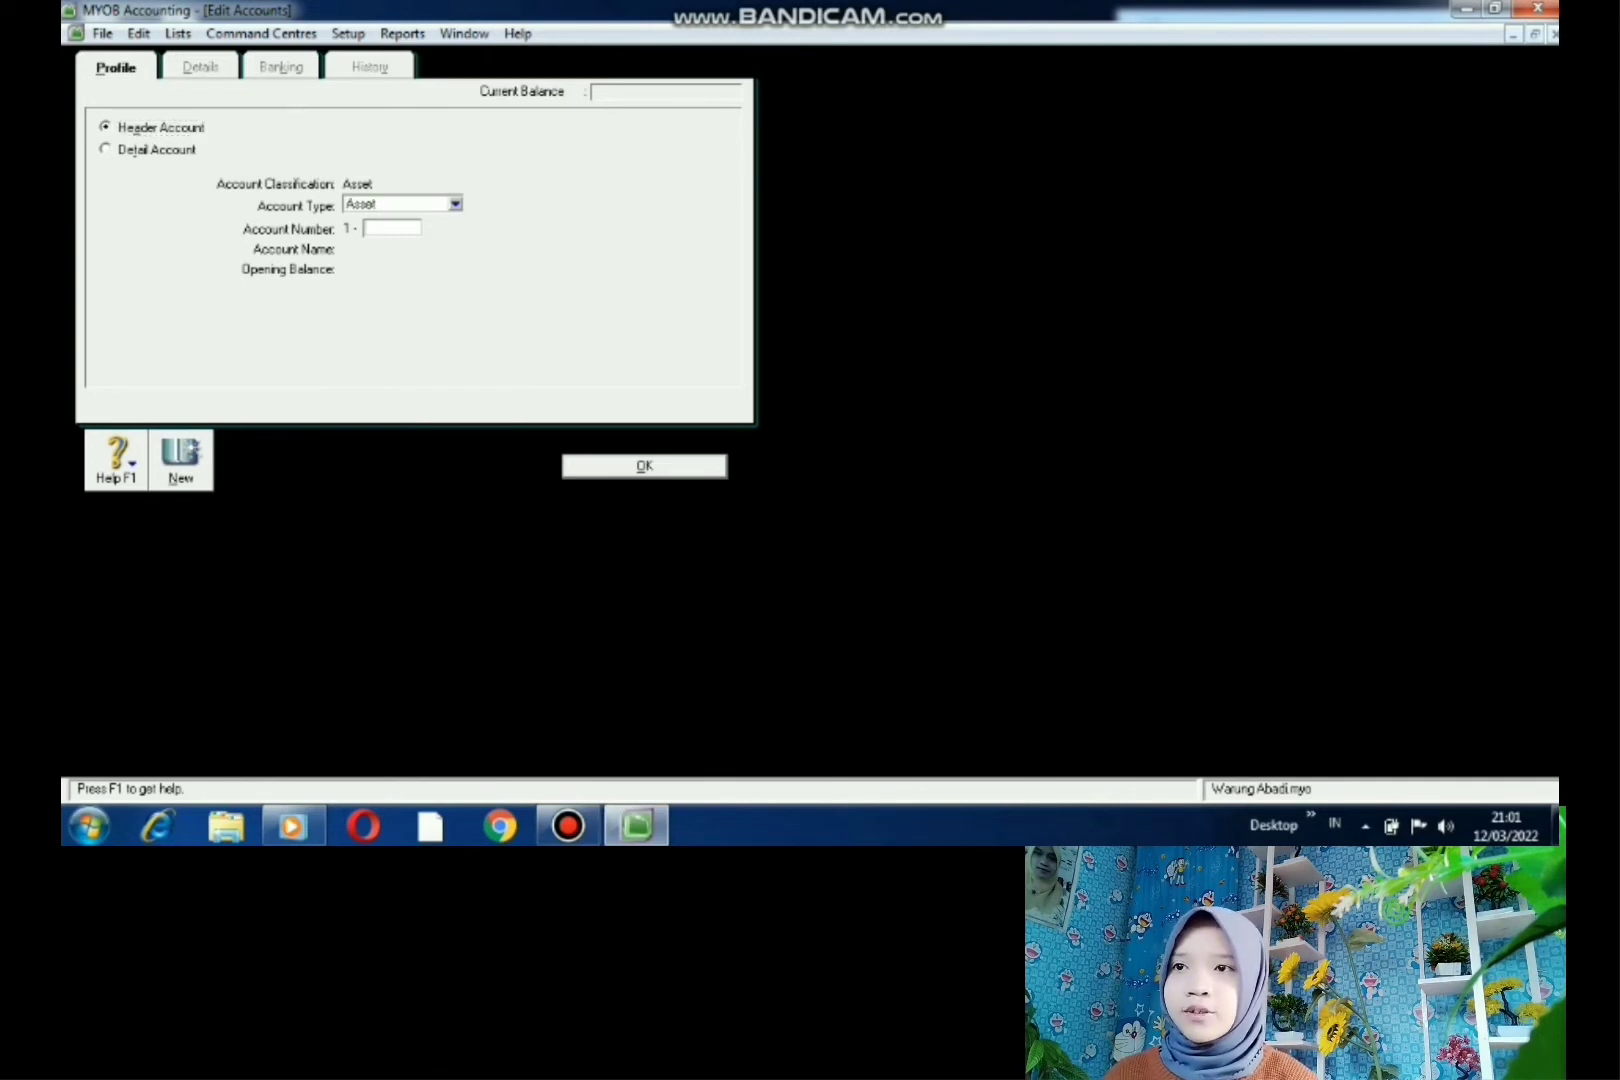
{"action": "type", "text": "2000"}
{"action": "key", "text": "Tab"}
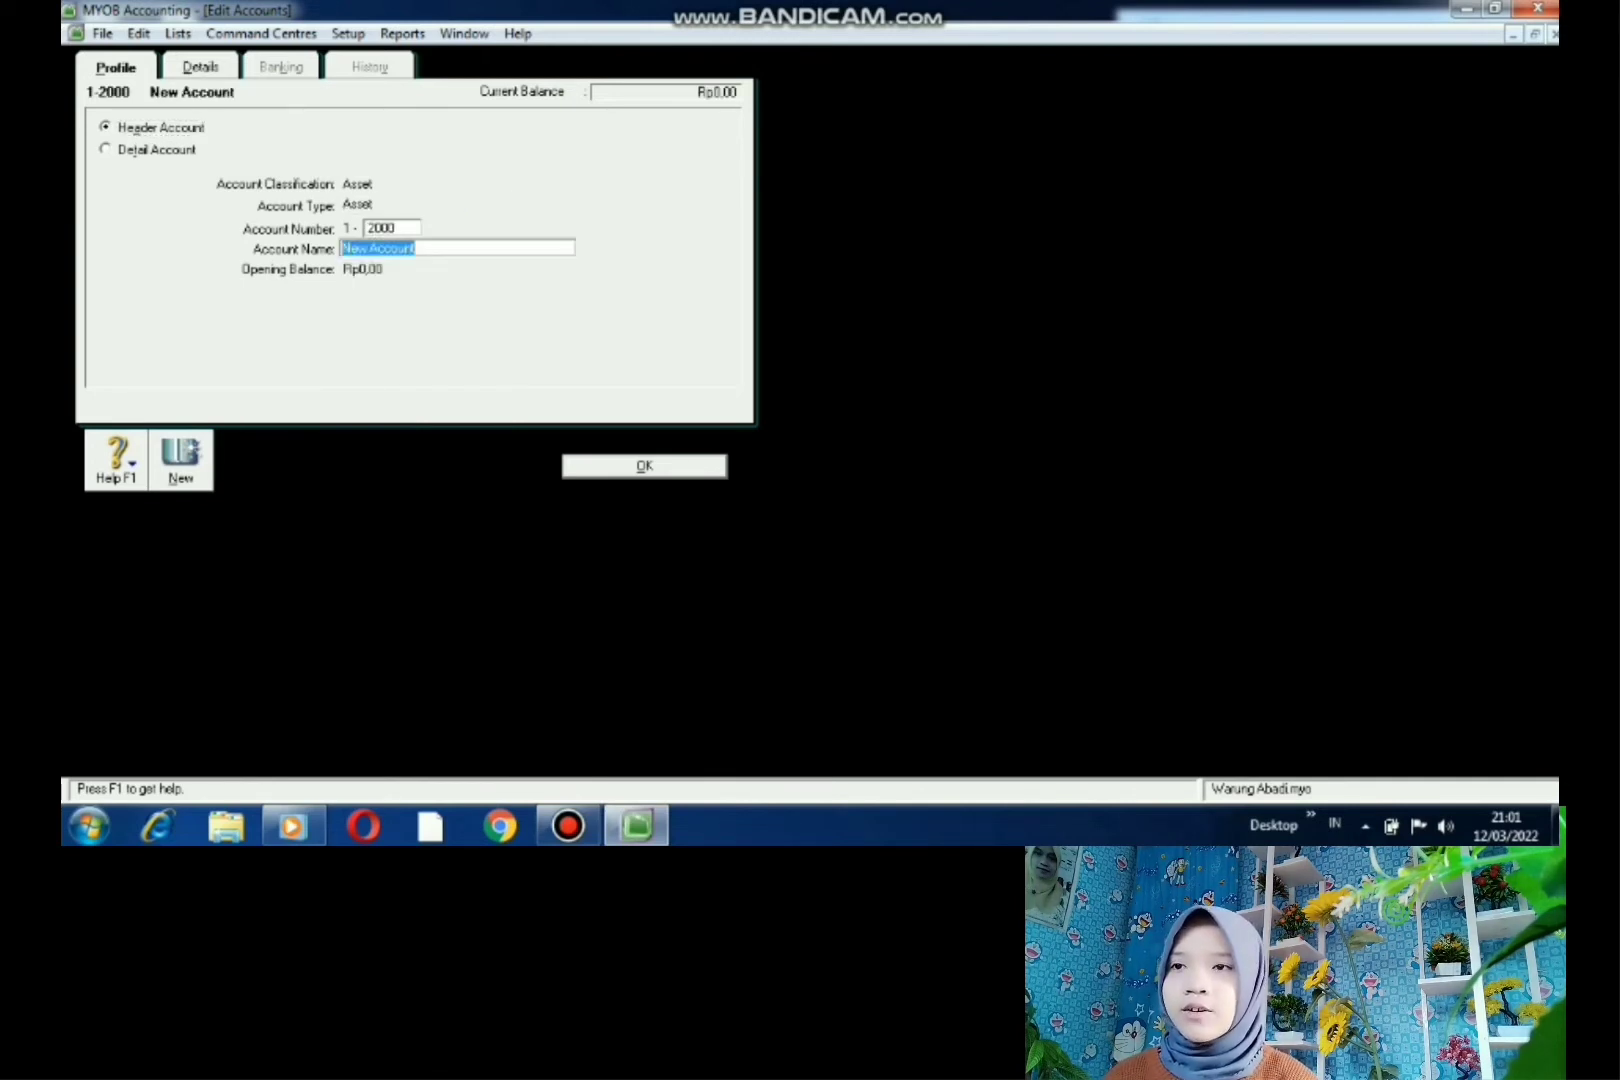
{"action": "type", "text": "HARTA "}
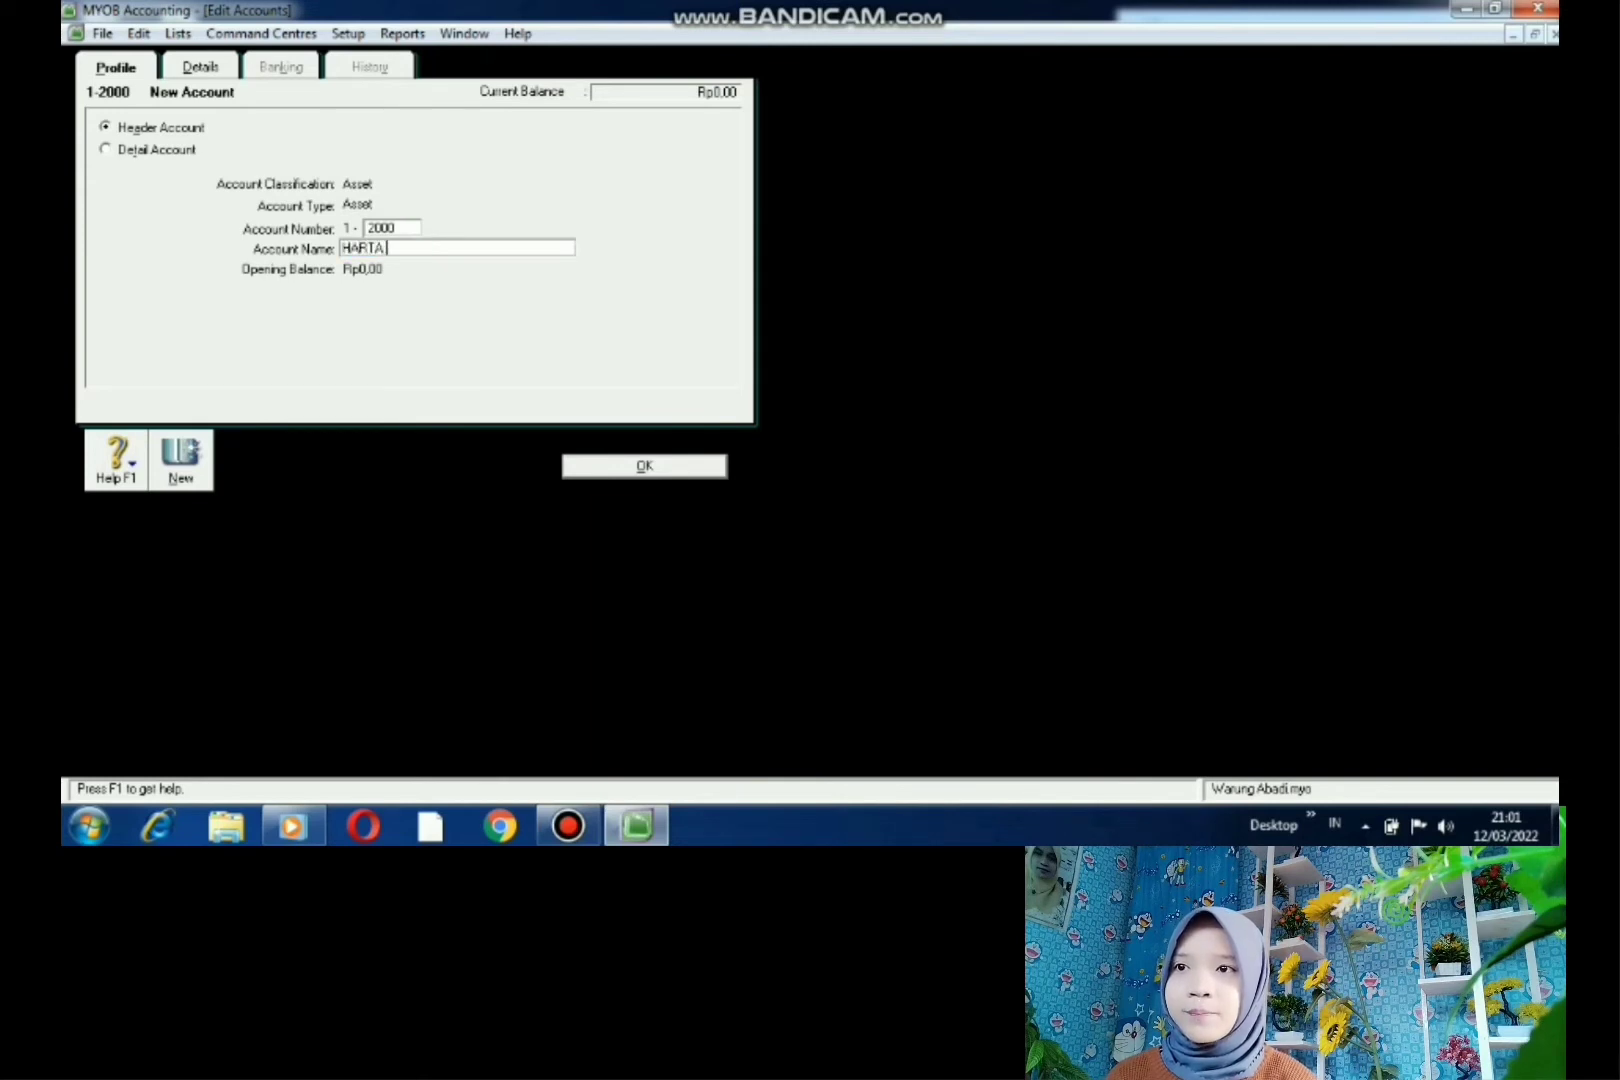
{"action": "type", "text": "TETa"}
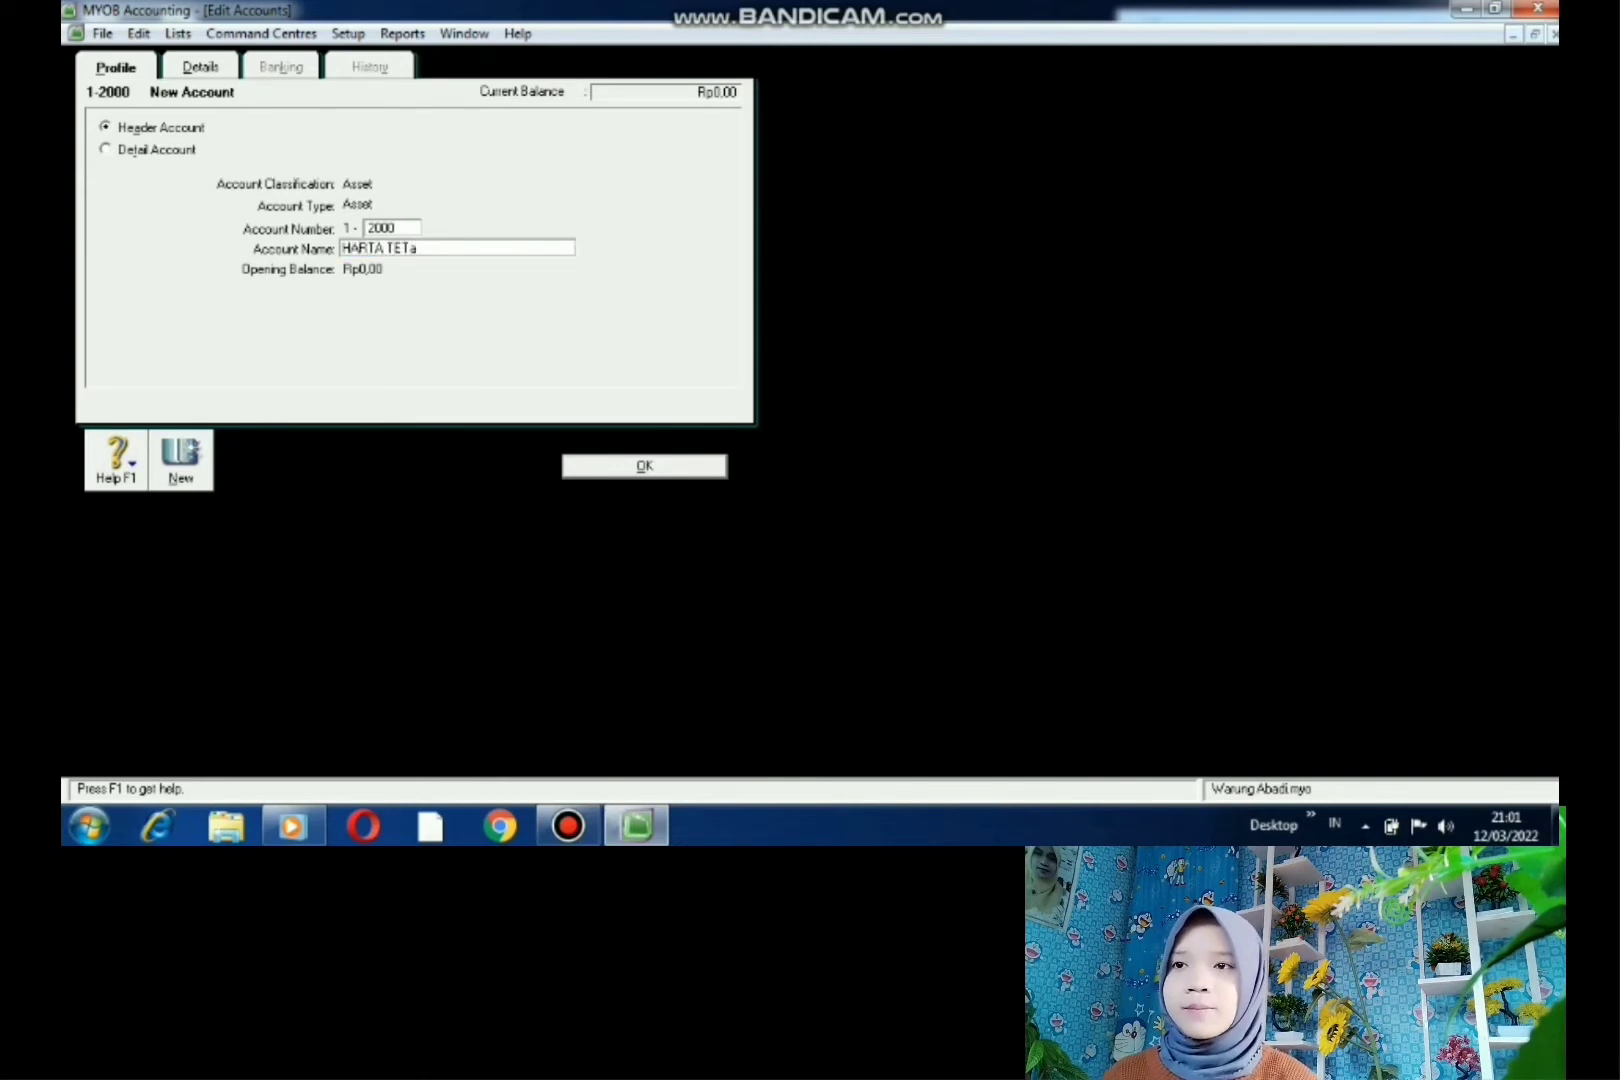
{"action": "key", "text": "BackSpace"}
{"action": "type", "text": "AP"}
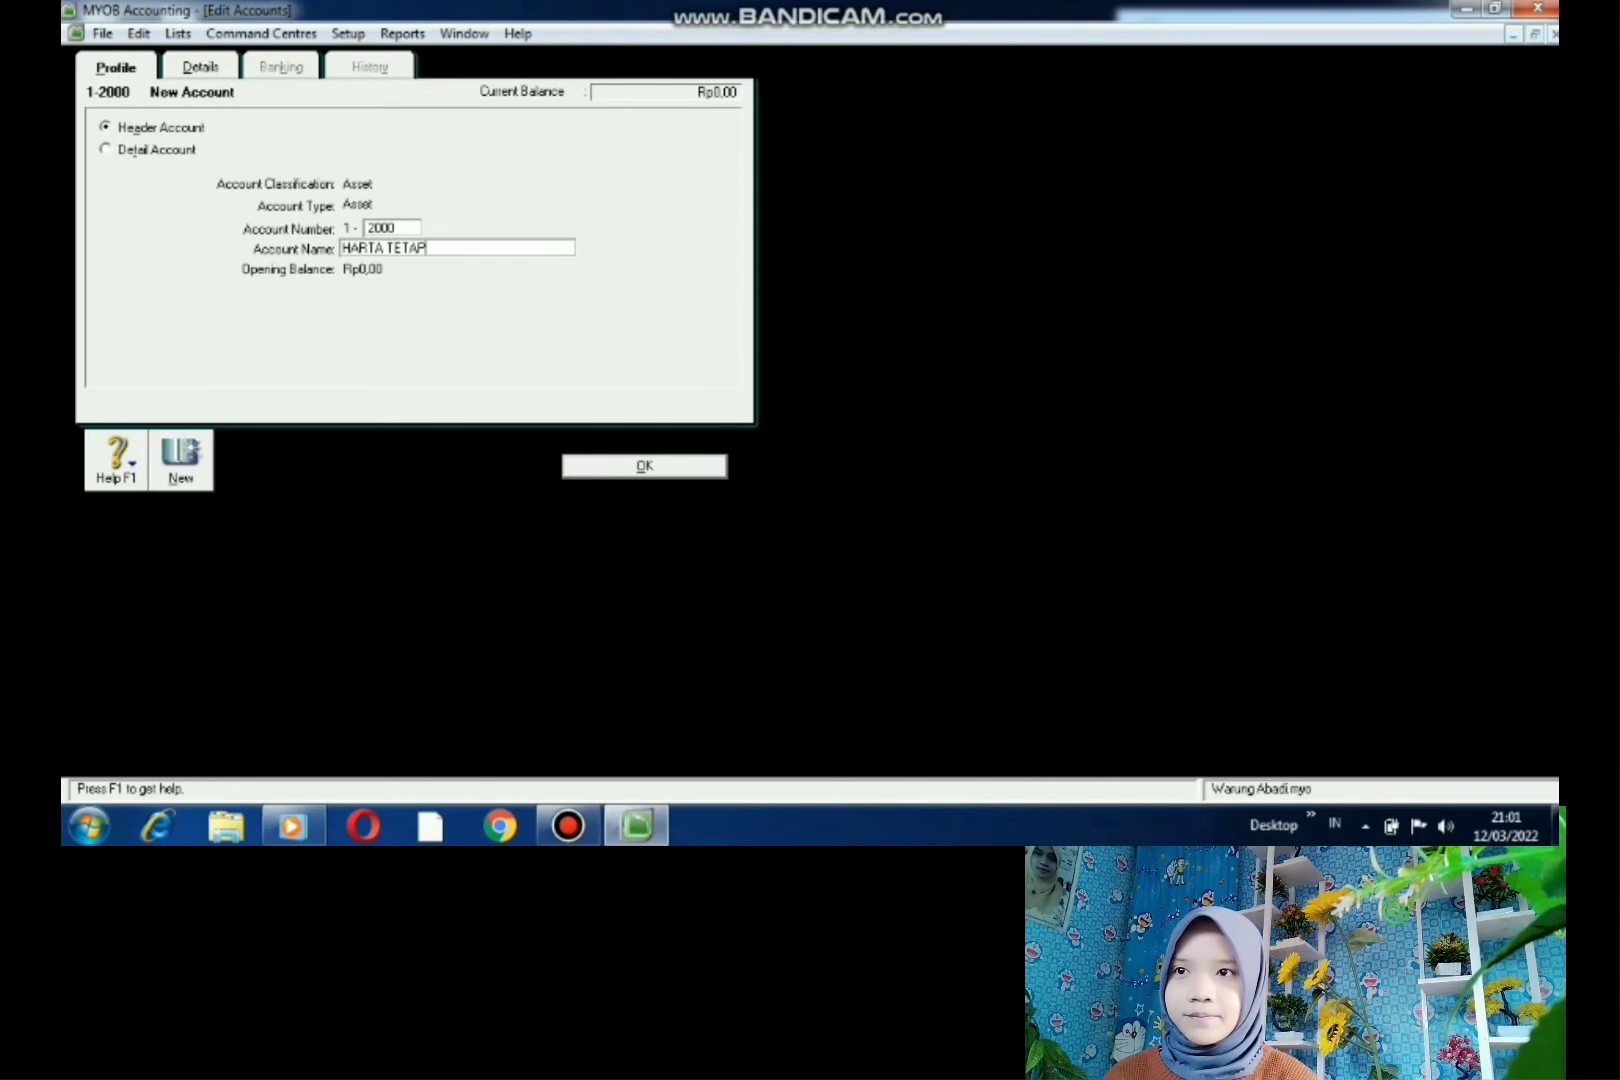
{"action": "key", "text": "Return"}
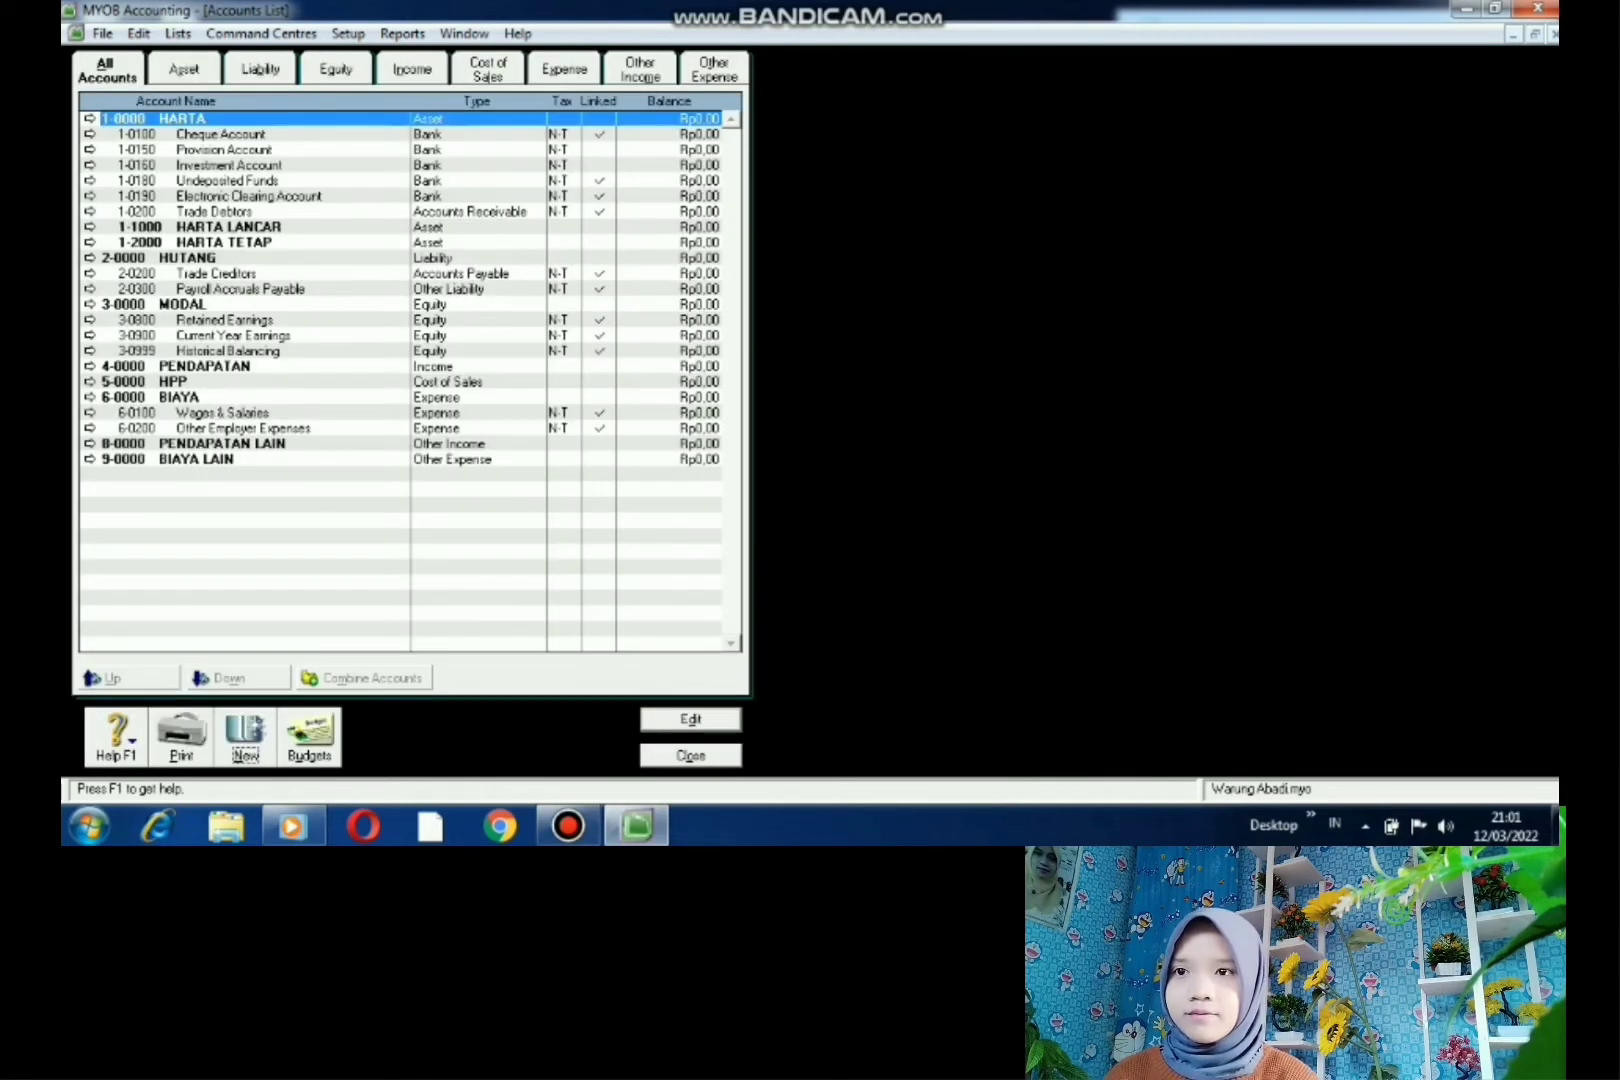
- Add asset header account 1-3000 HARTA TAK BERWUJUD
{"action": "key", "text": "alt+n"}
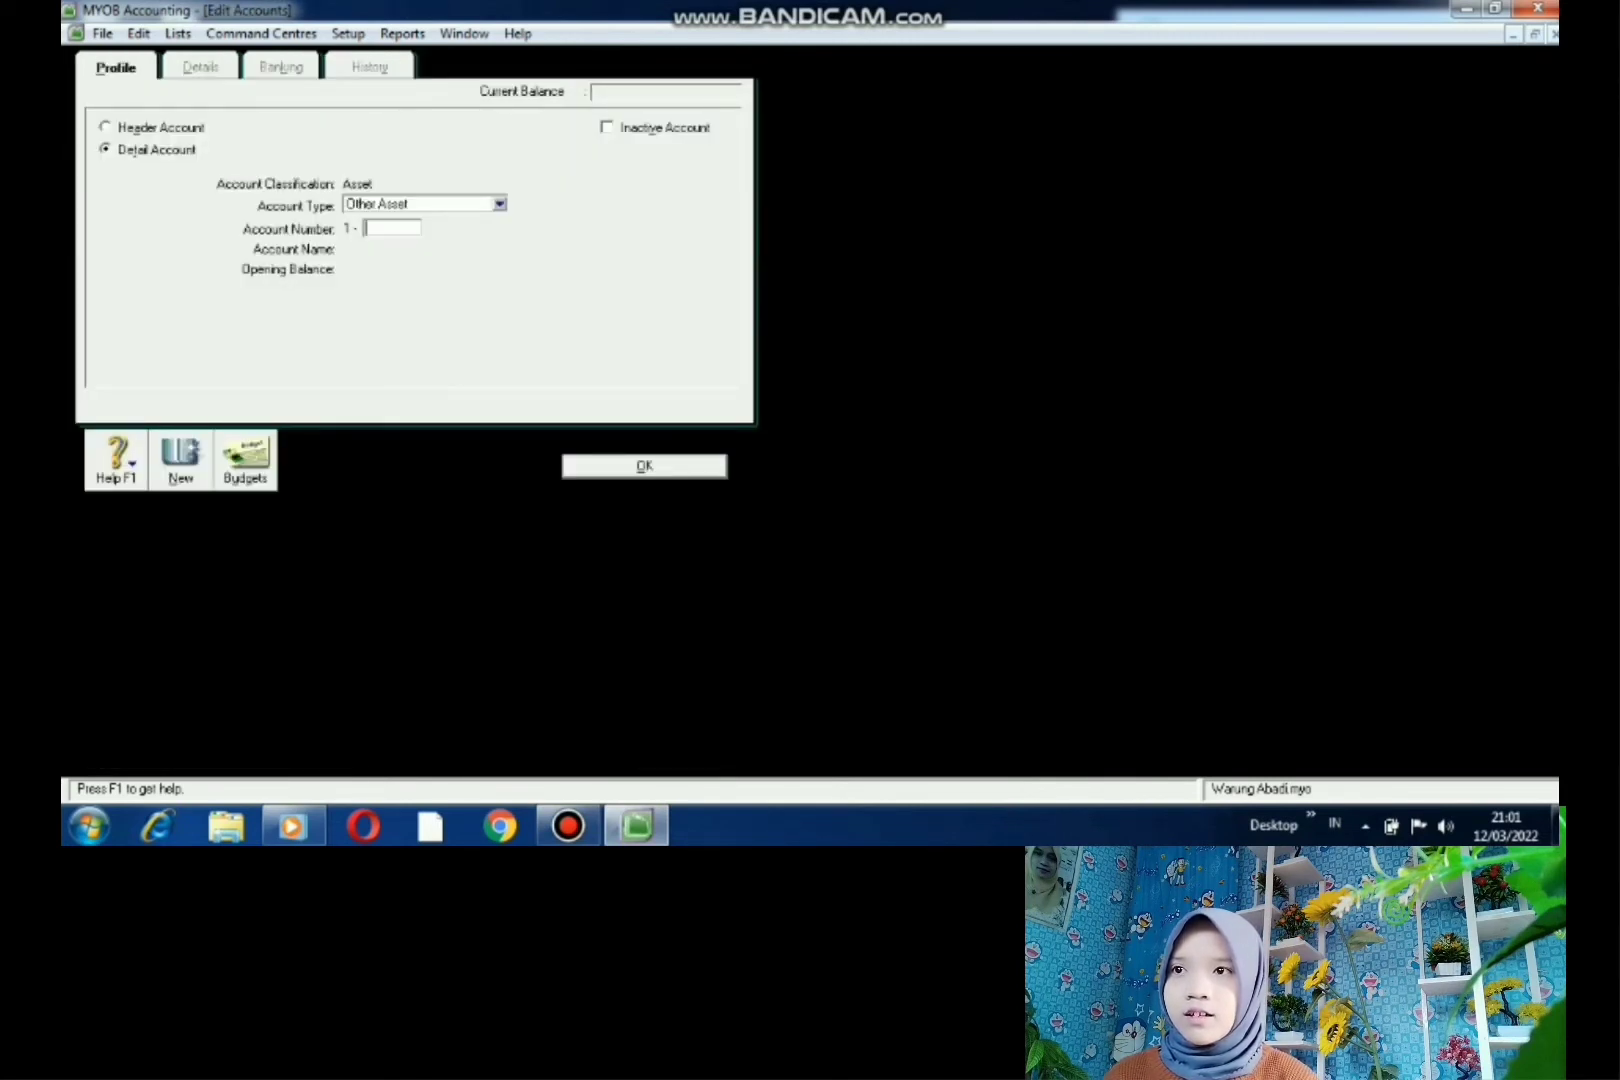
{"action": "left_click", "coordinate": [106, 127]}
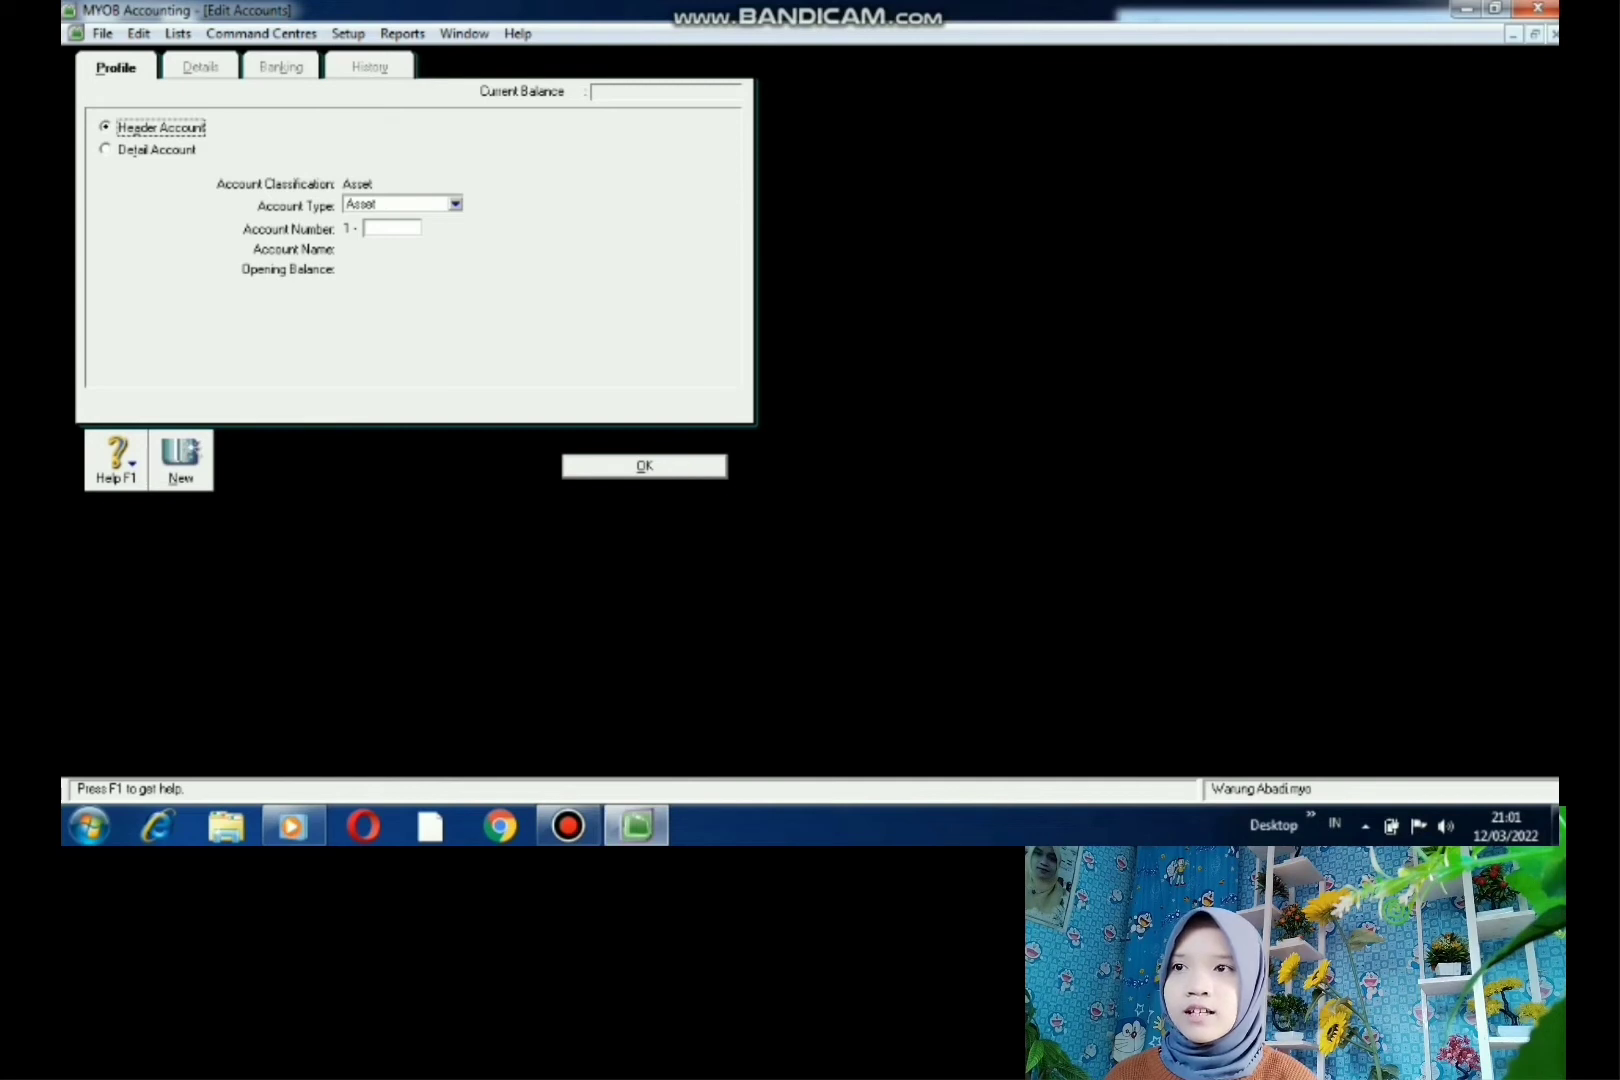
{"action": "left_click", "coordinate": [392, 228]}
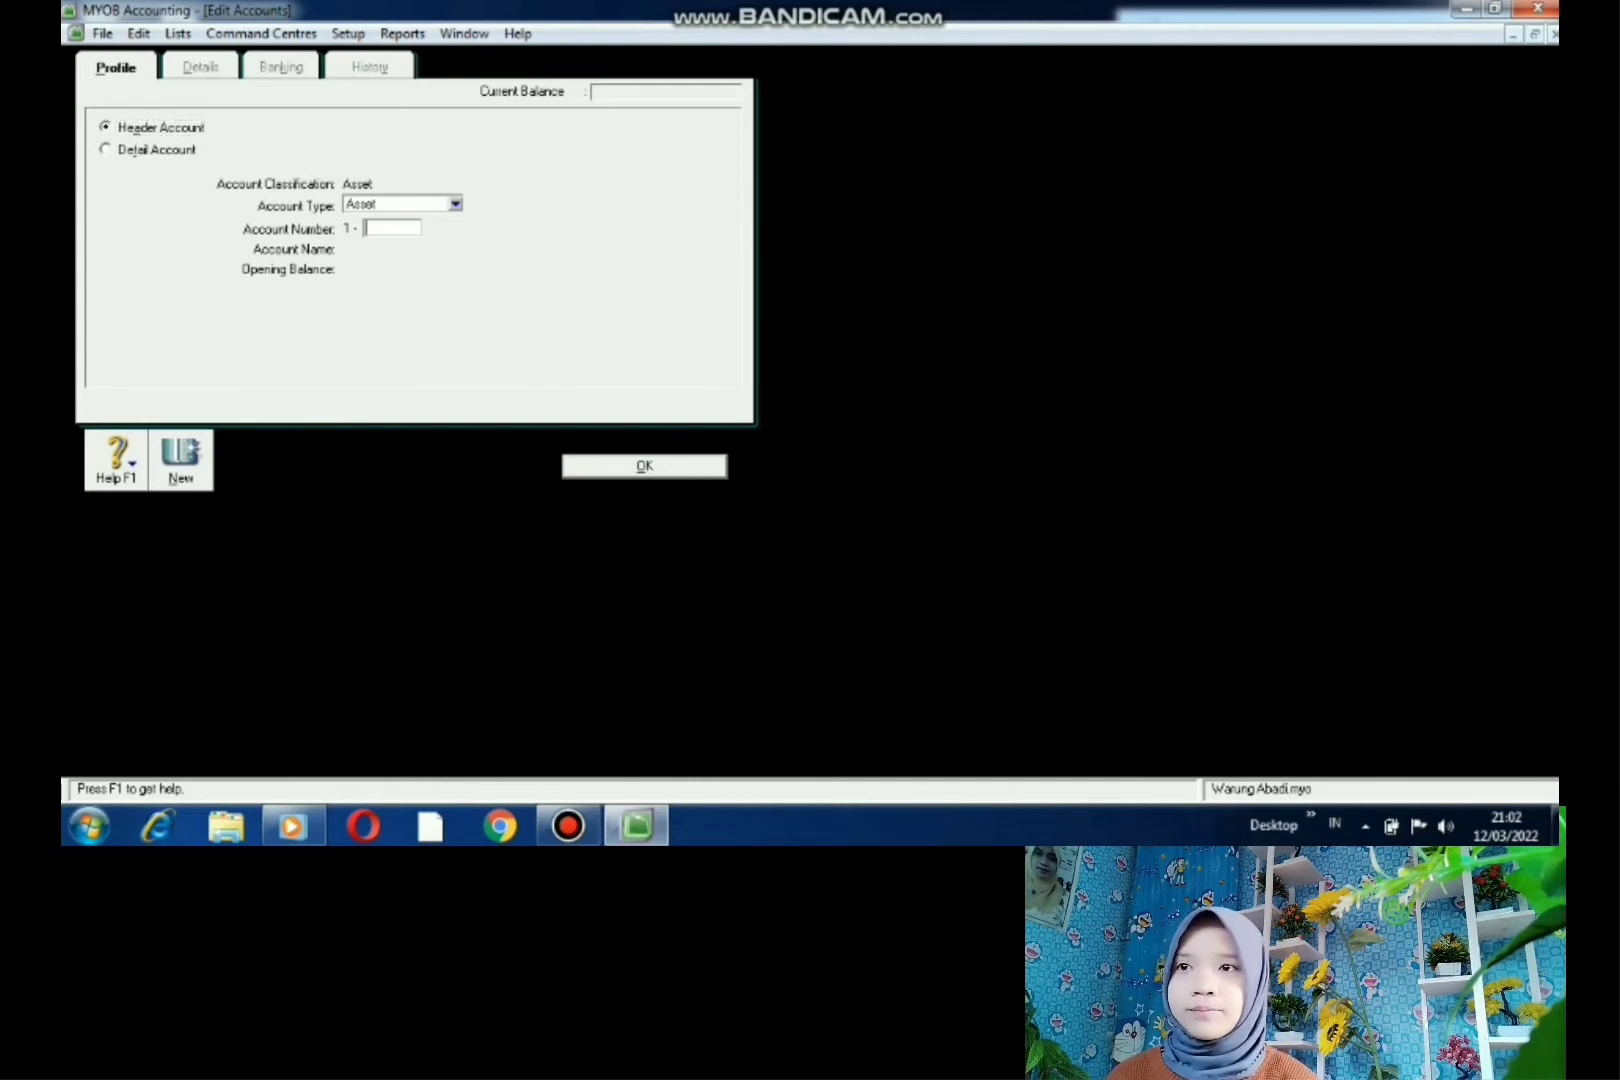
{"action": "type", "text": "3000"}
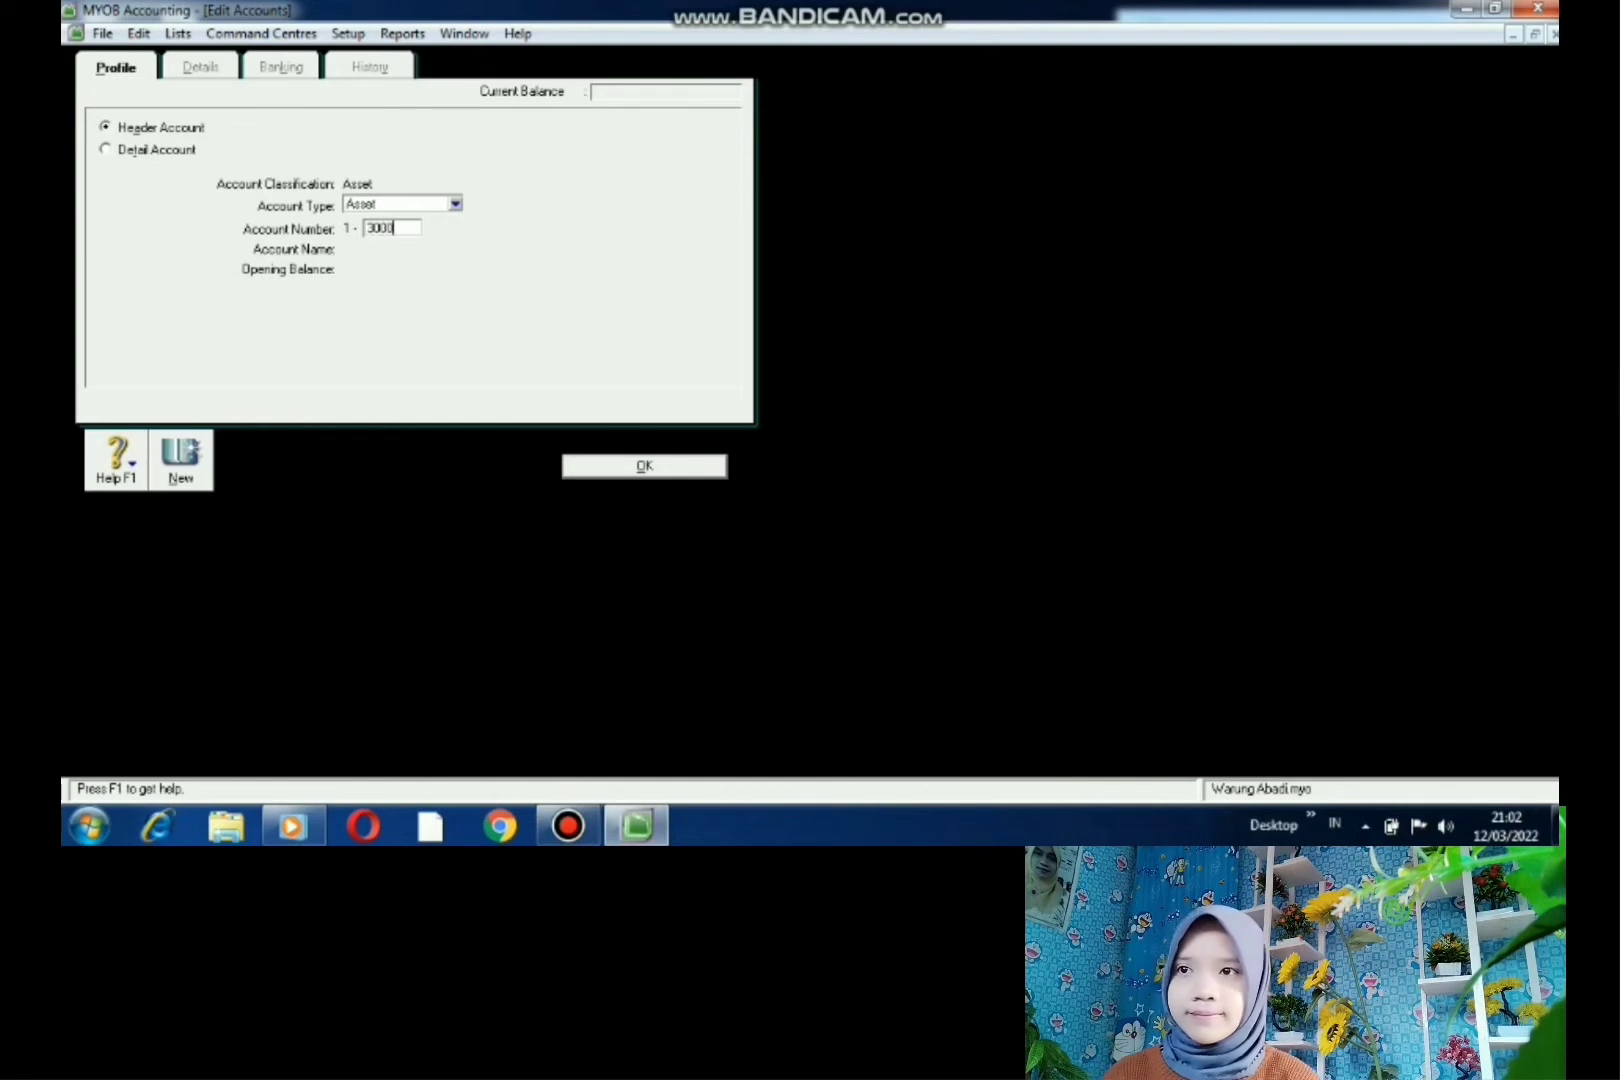
{"action": "key", "text": "Tab"}
{"action": "key", "text": "BackSpace"}
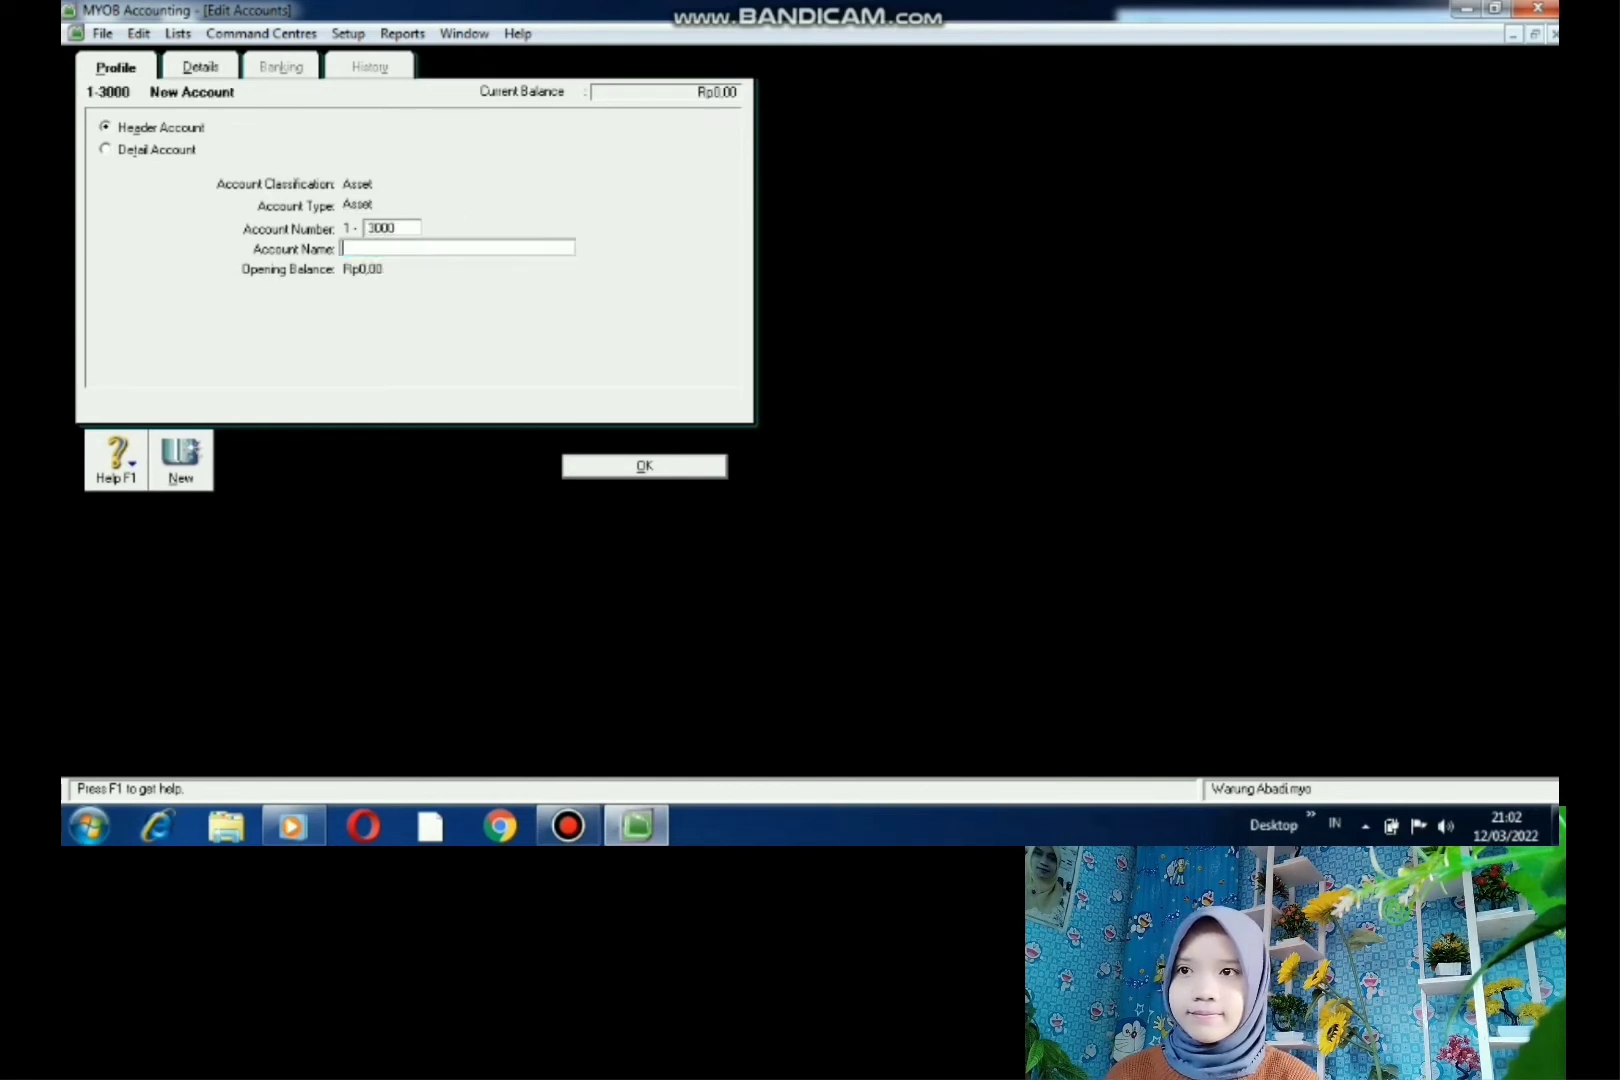
{"action": "type", "text": "HARTA"}
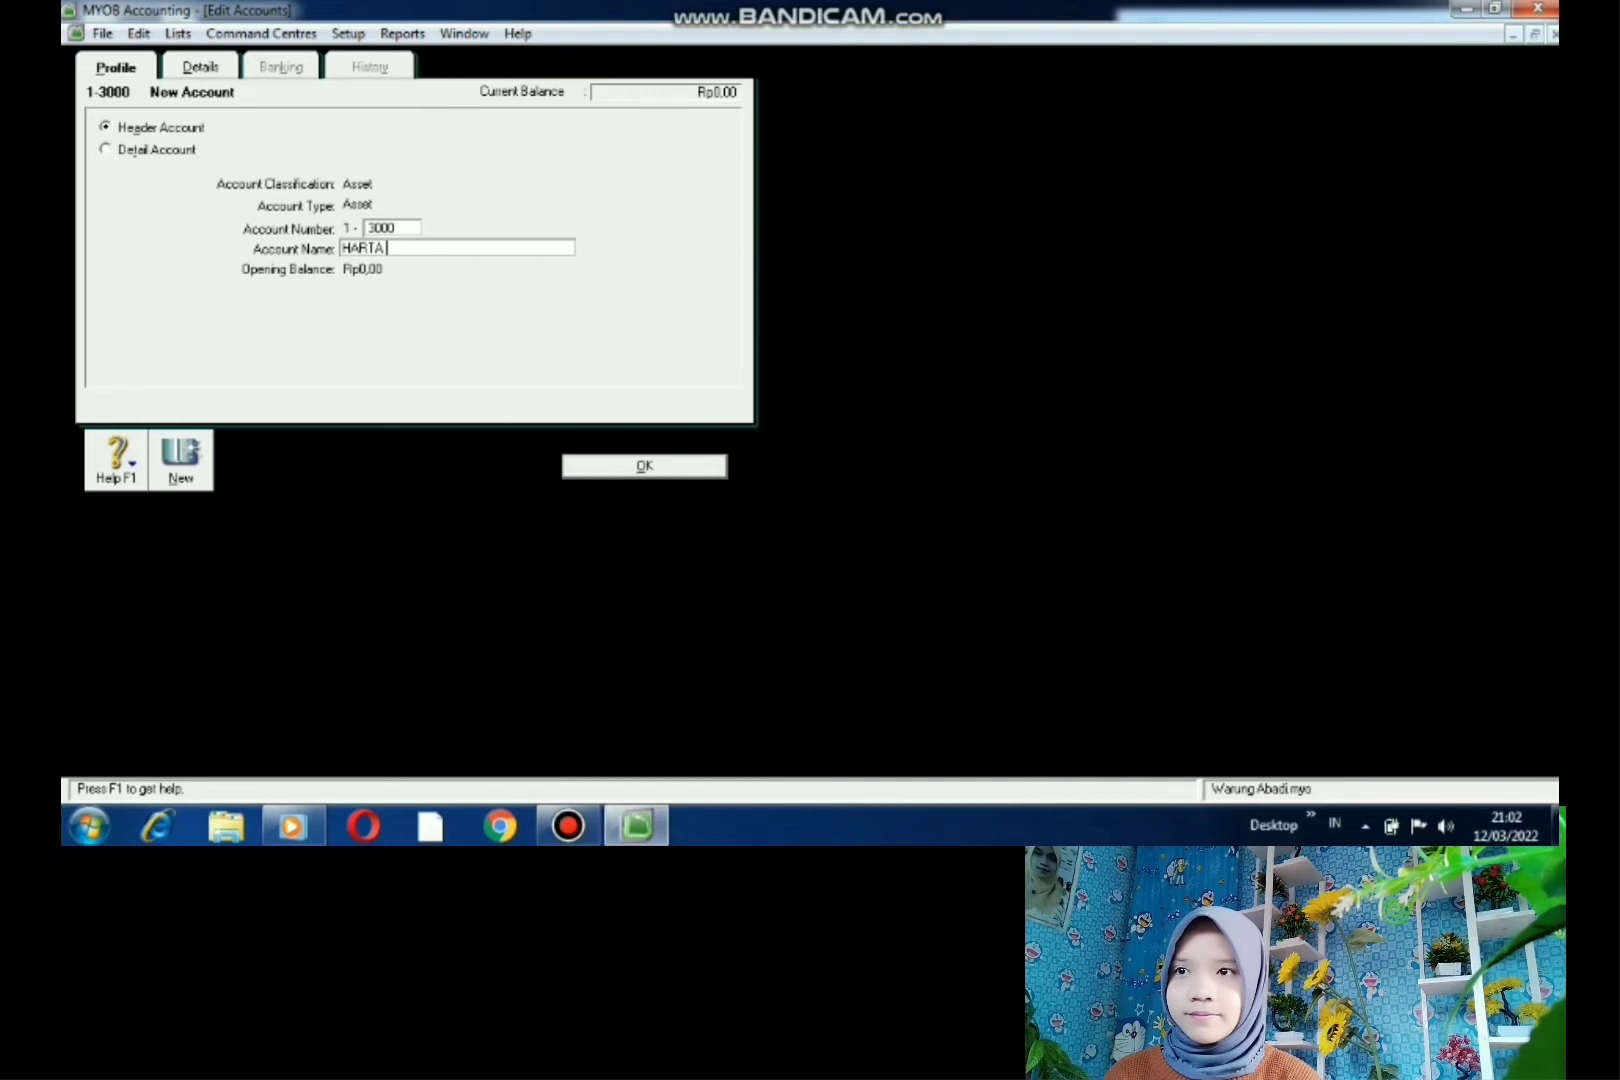
{"action": "type", "text": " TAK BER"}
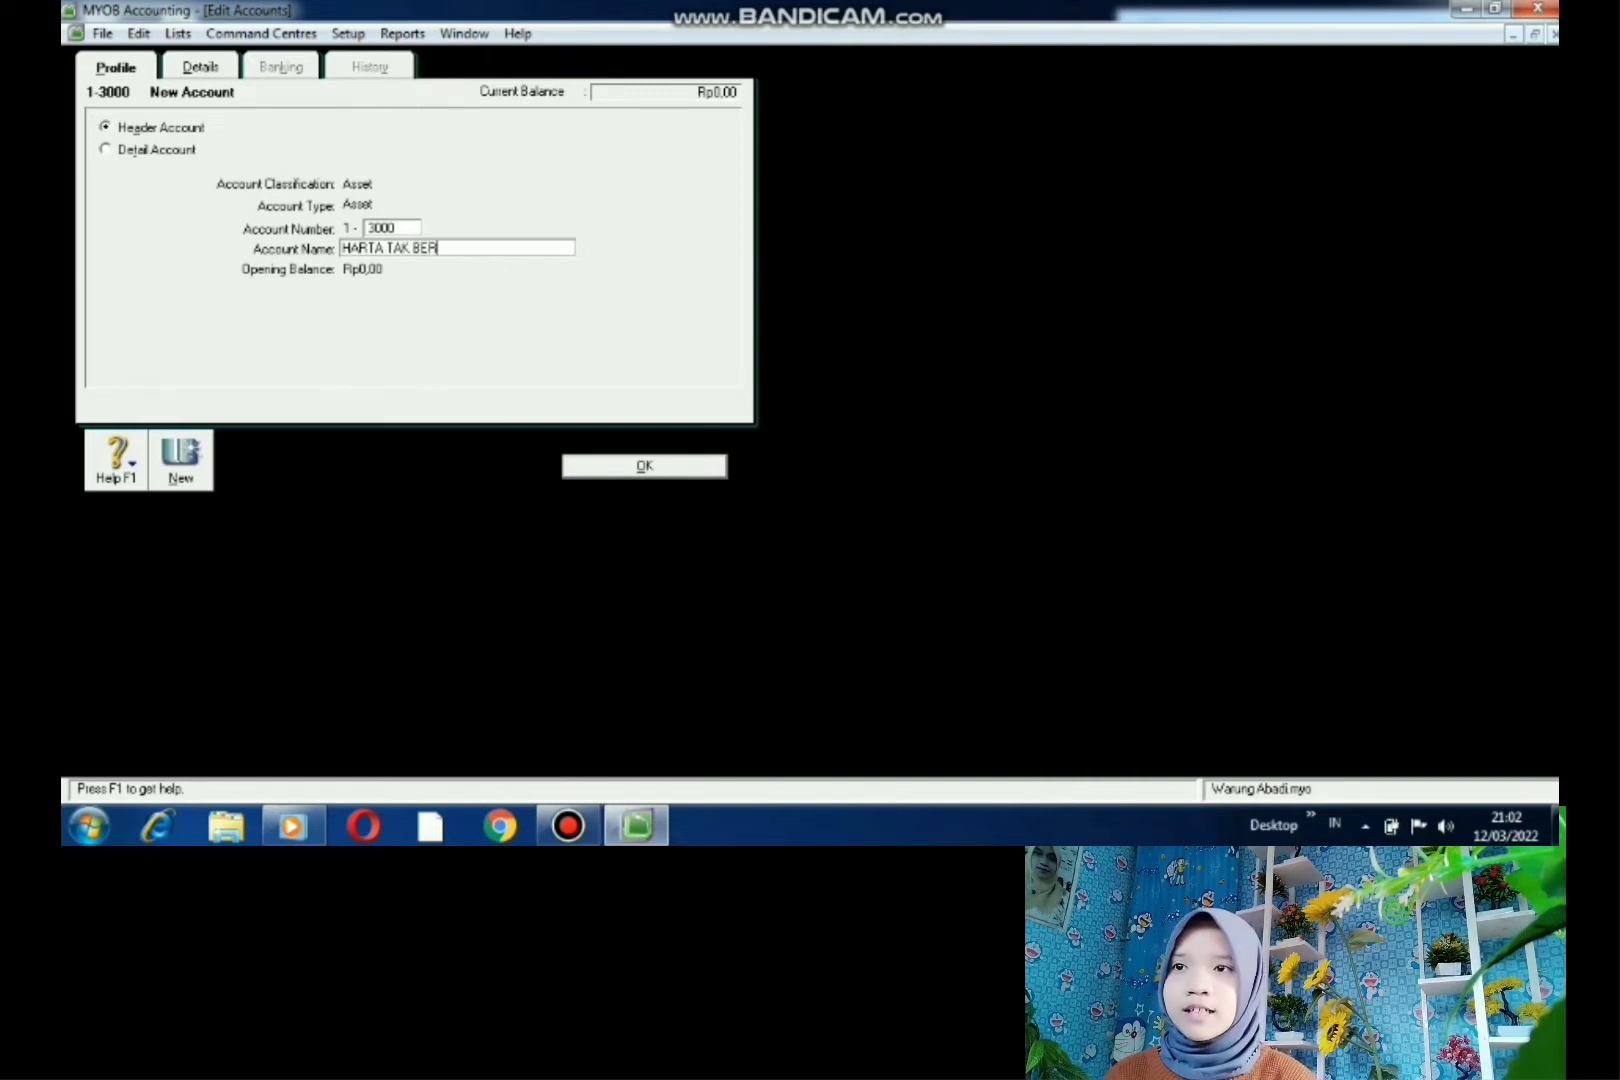
{"action": "type", "text": "WUJUD"}
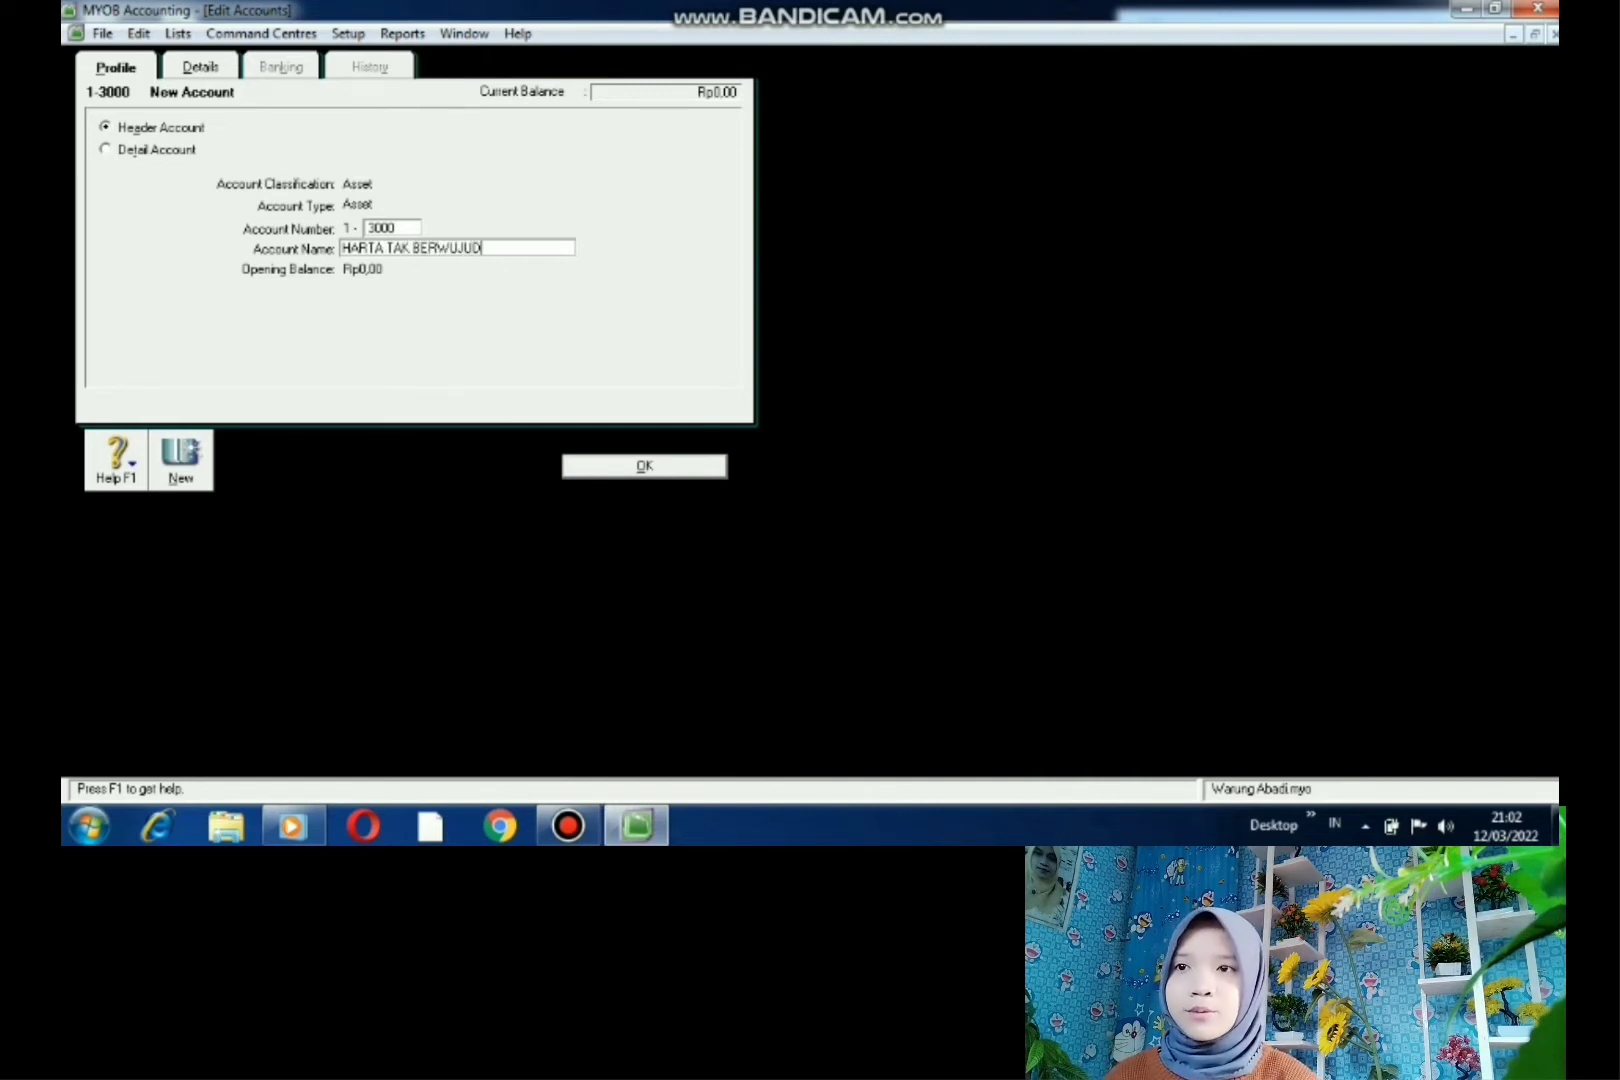
{"action": "key", "text": "Return"}
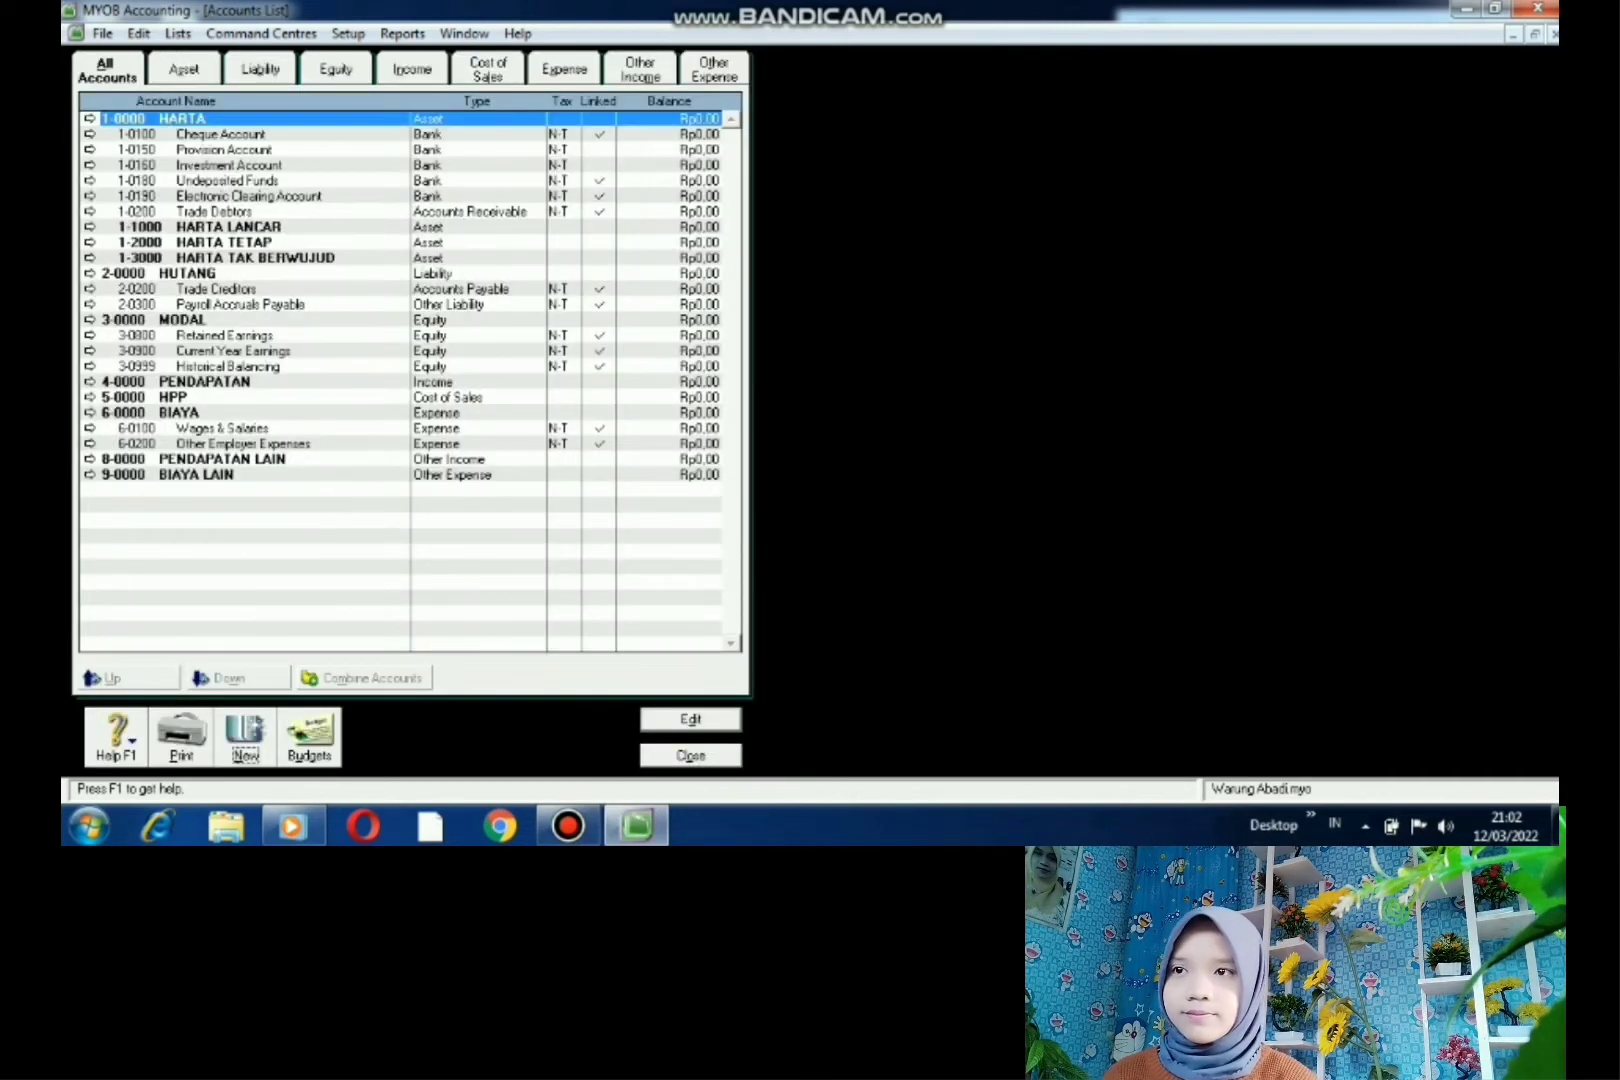
- Add Liability header account 2-1000 HUTANG JK PENDEK under HUTANG
{"action": "left_click", "coordinate": [91, 273]}
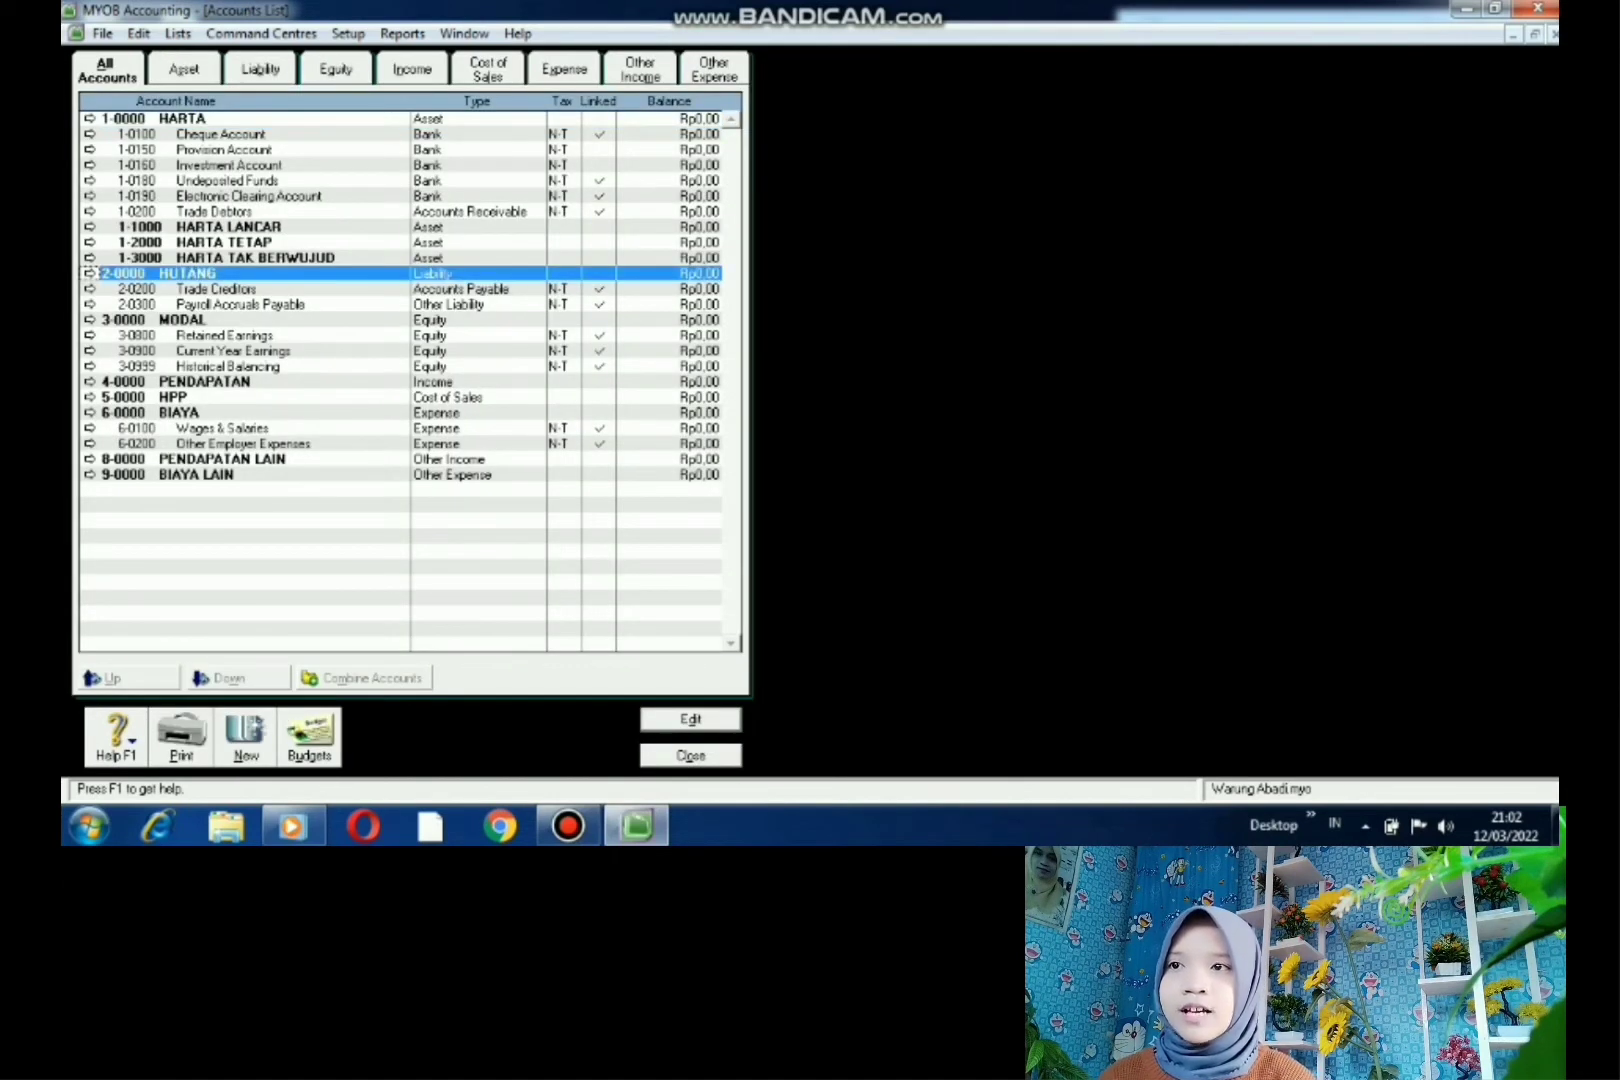
{"action": "left_click", "coordinate": [246, 740]}
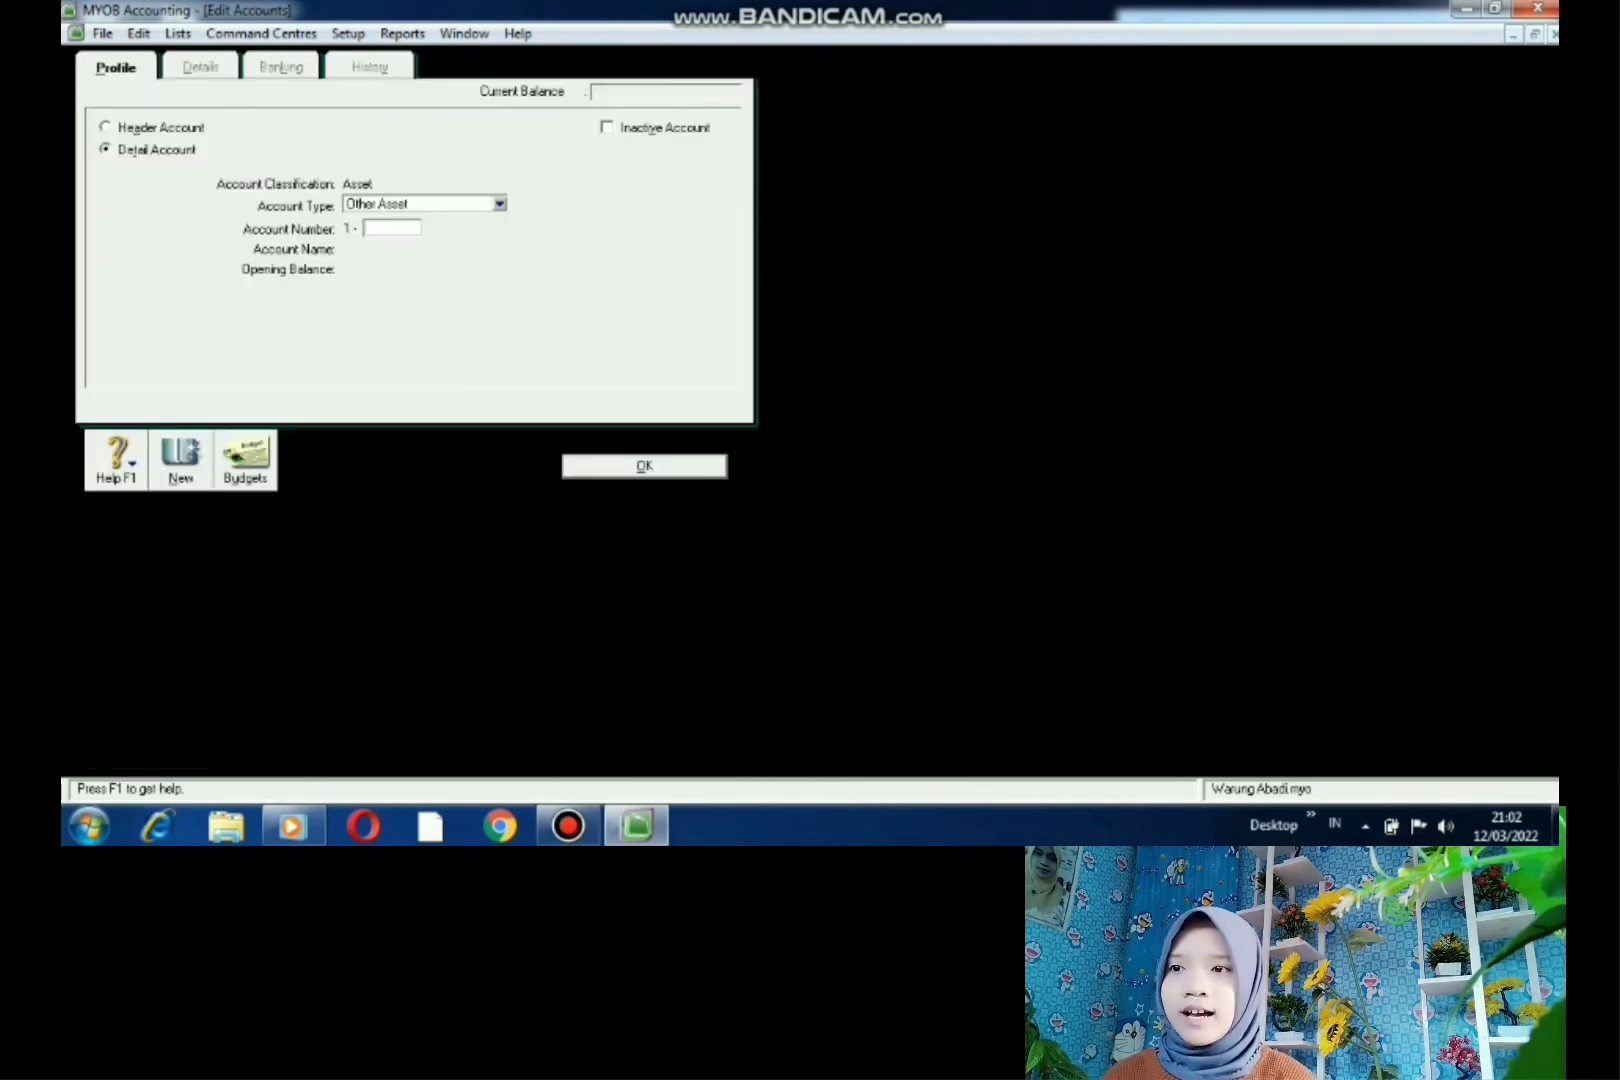
{"action": "left_click", "coordinate": [106, 127]}
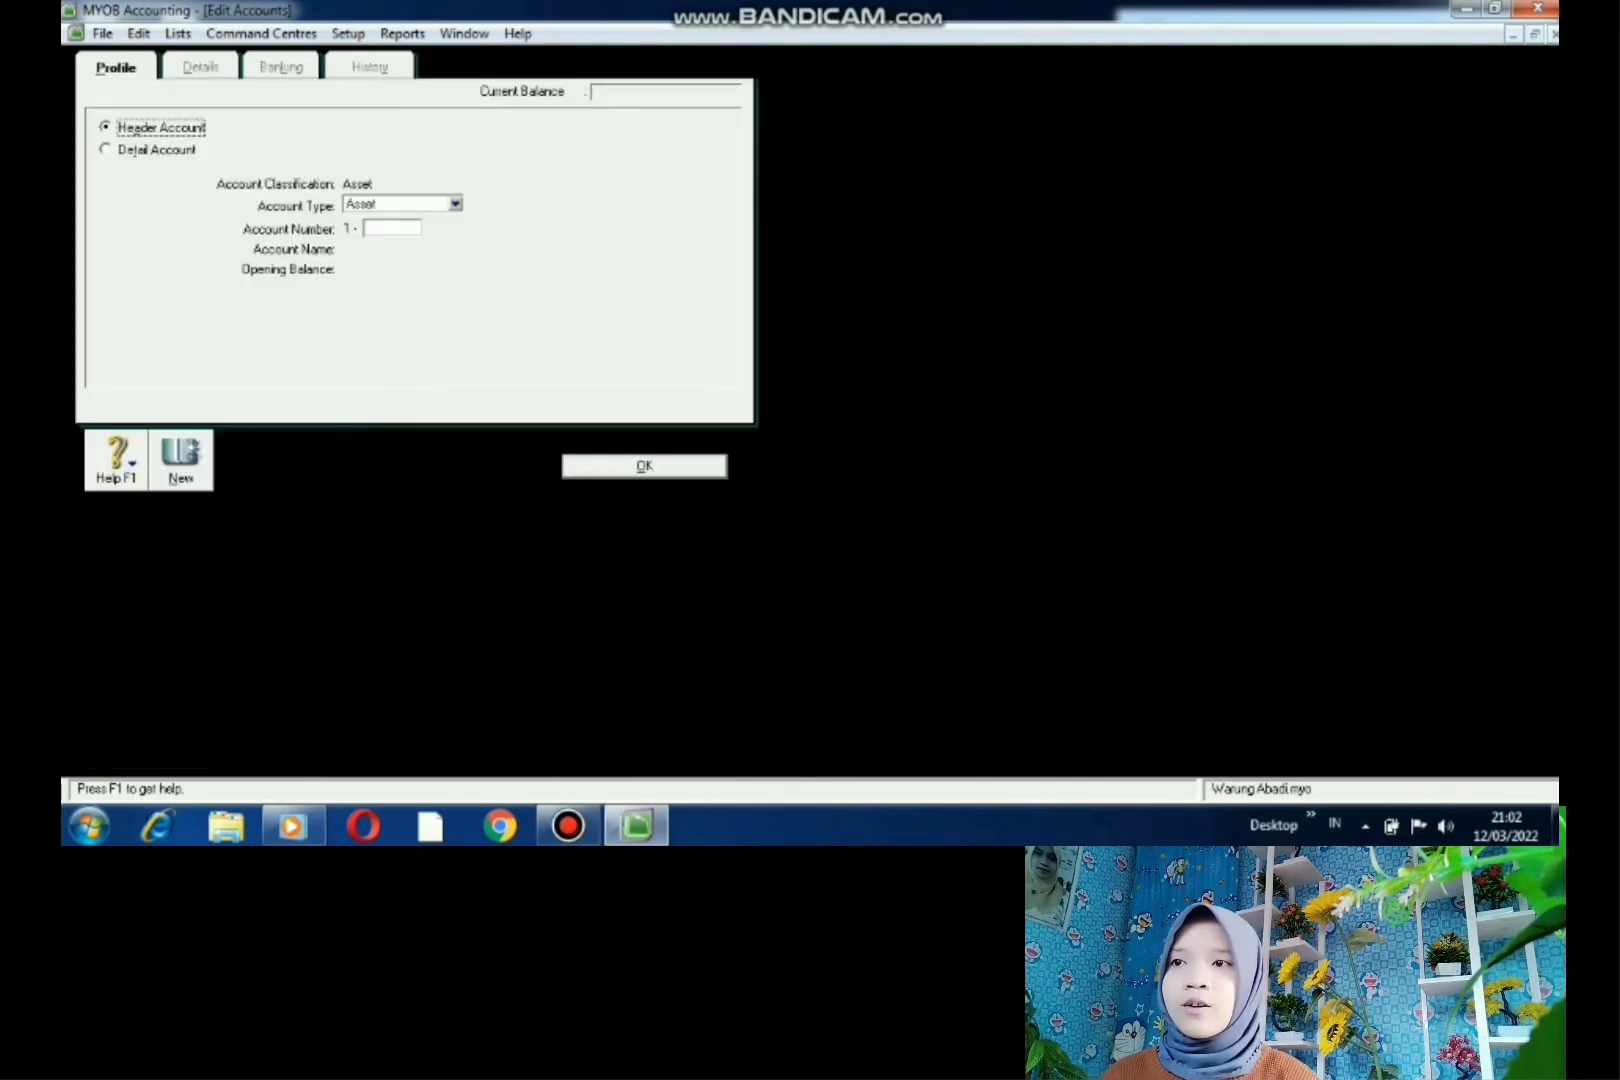
{"action": "left_click", "coordinate": [455, 204]}
{"action": "left_click", "coordinate": [405, 238]}
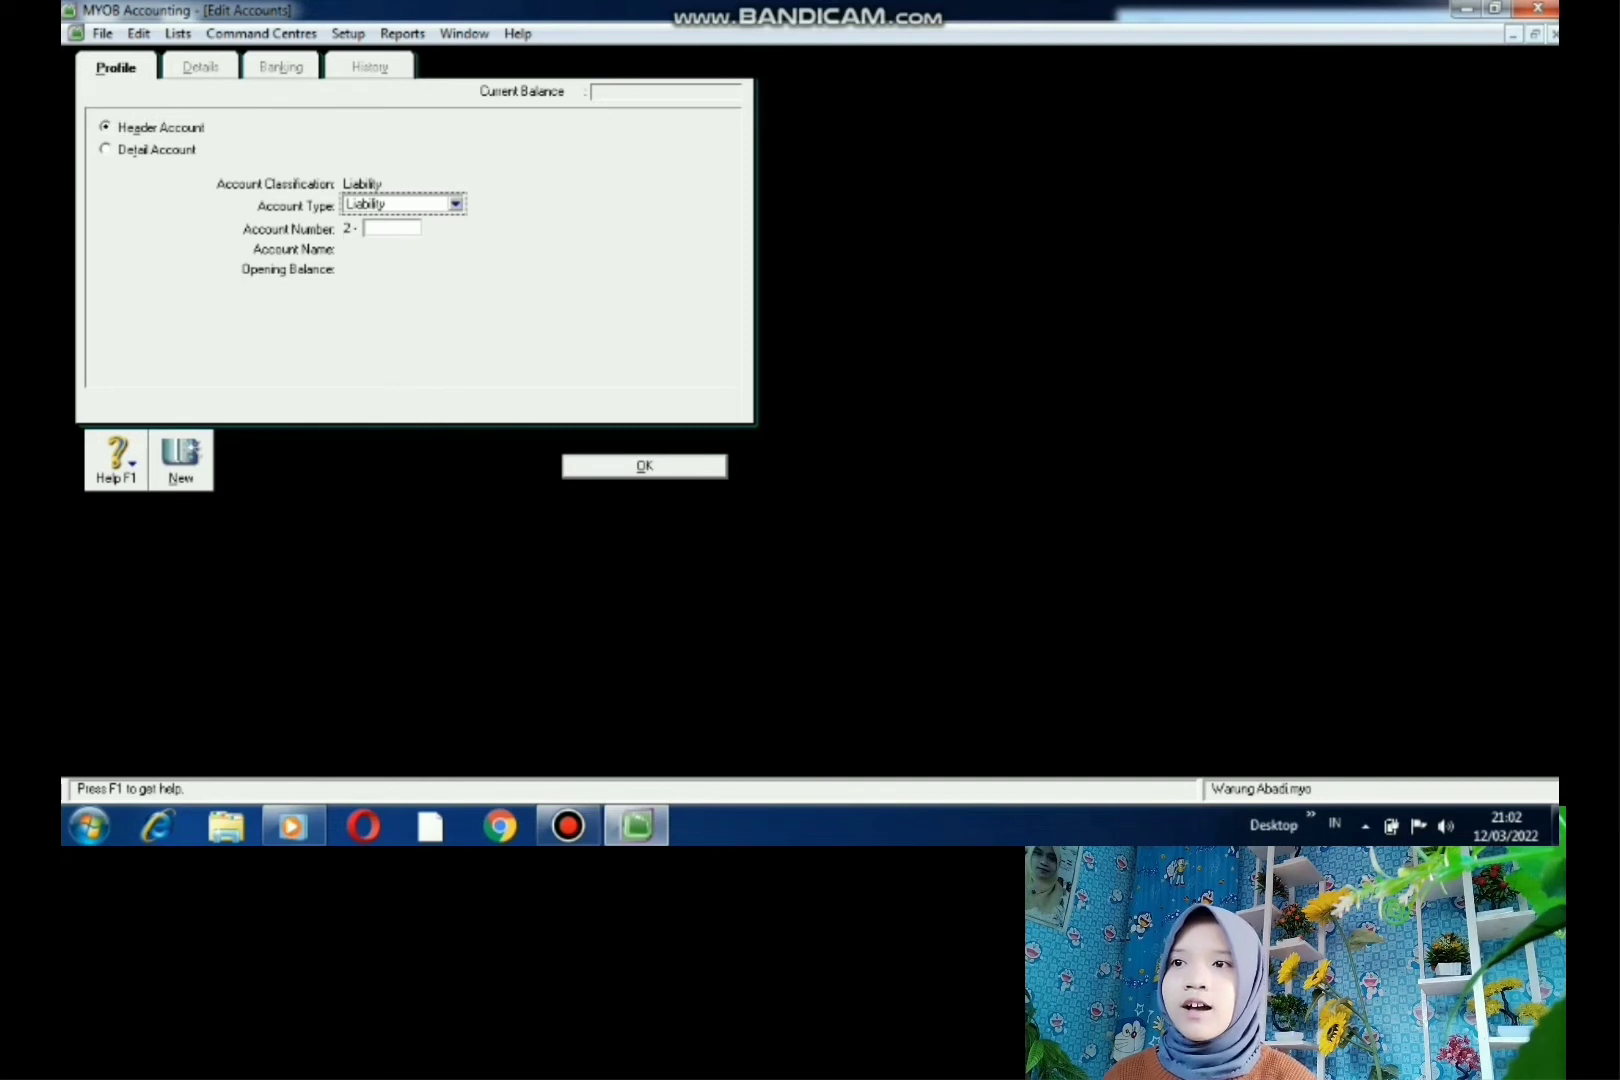
{"action": "left_click", "coordinate": [392, 228]}
{"action": "type", "text": "1000"}
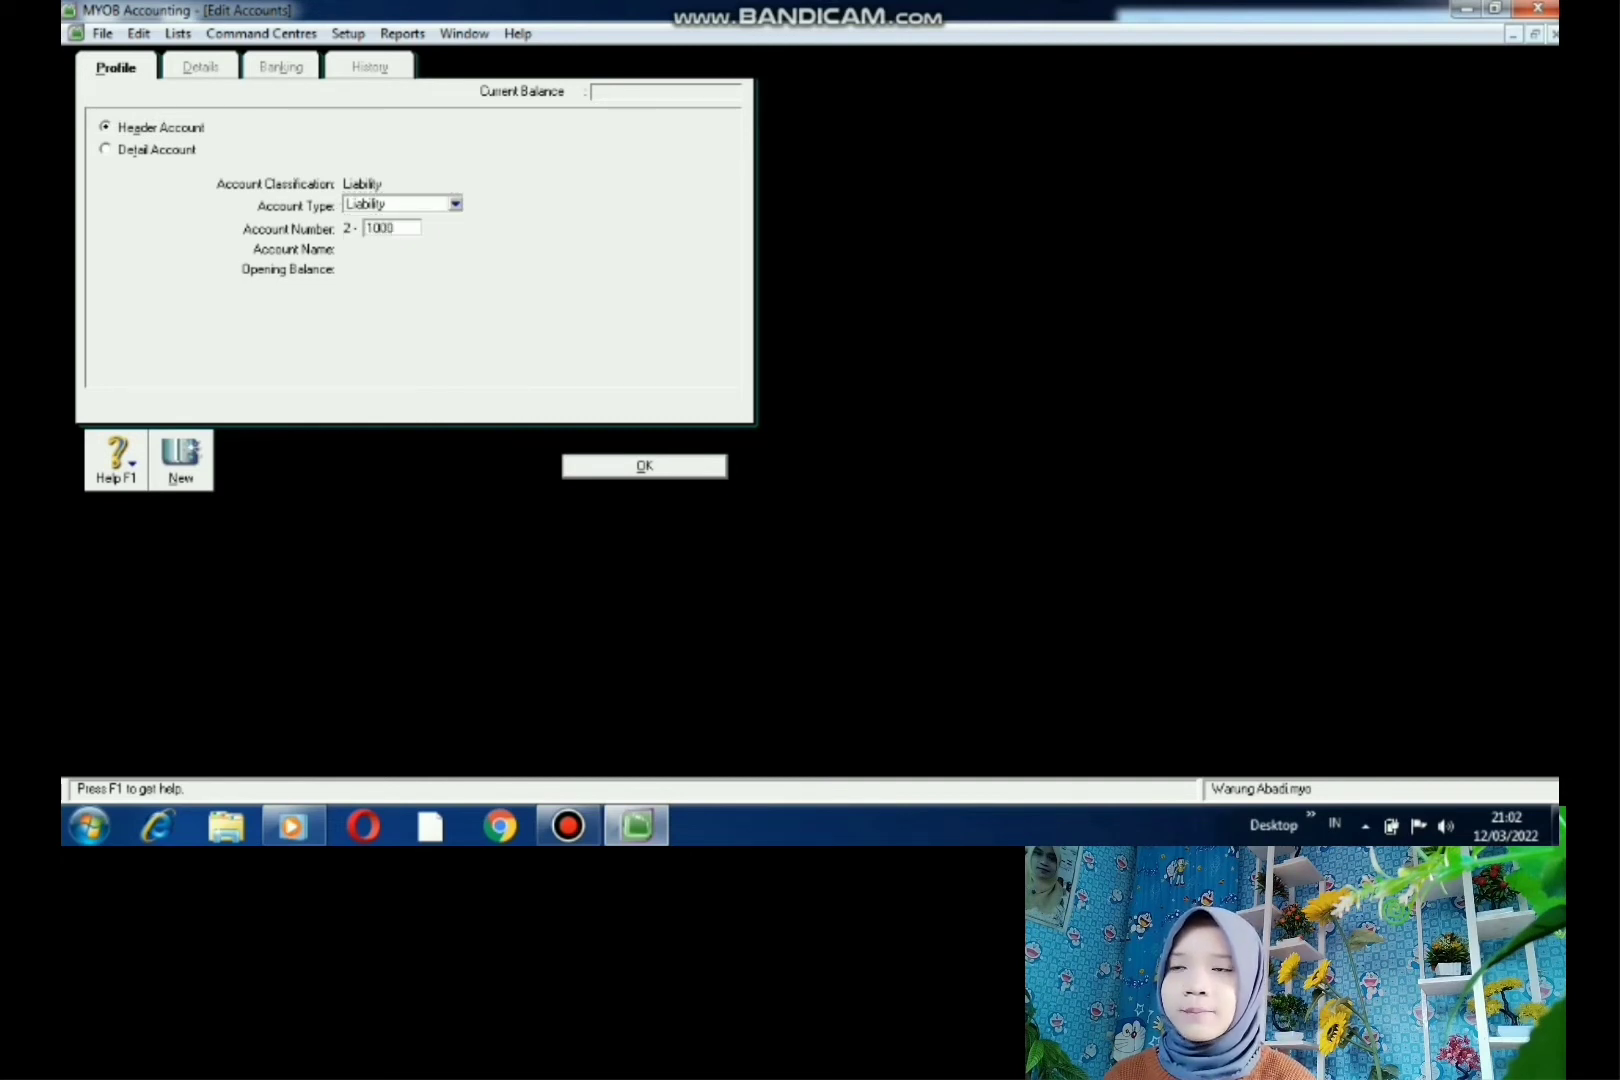
{"action": "key", "text": "Tab"}
{"action": "type", "text": "HU"}
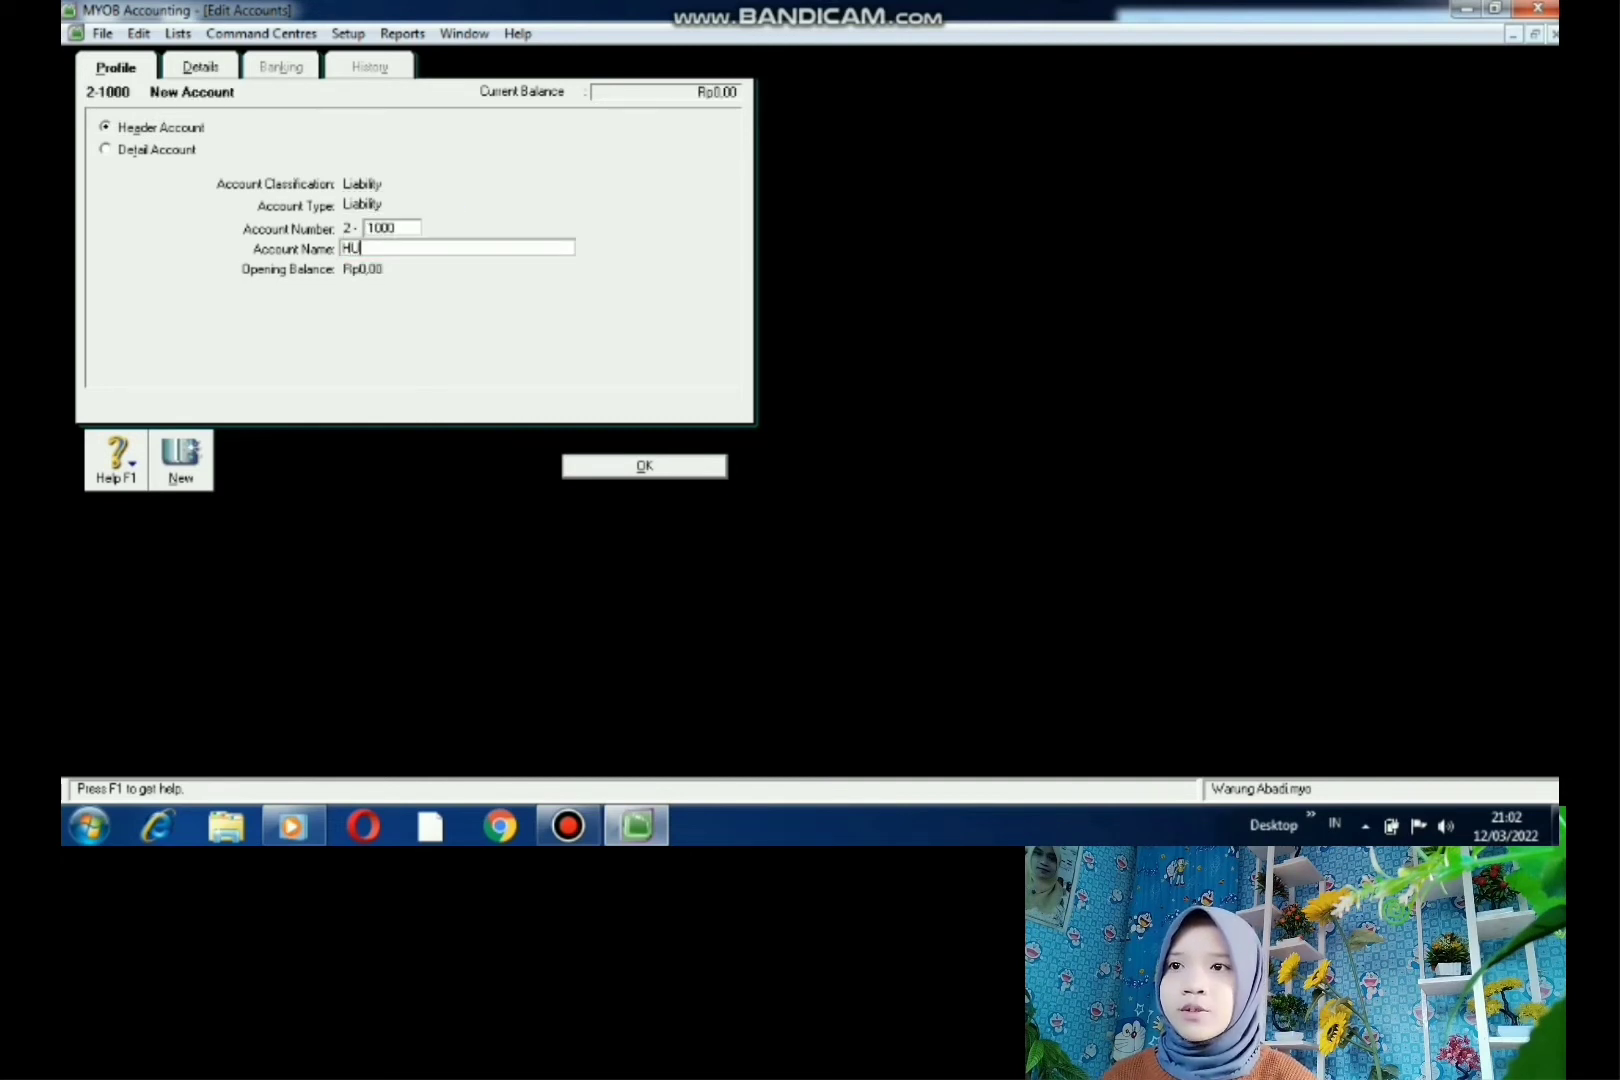
{"action": "type", "text": "TANG JK P"}
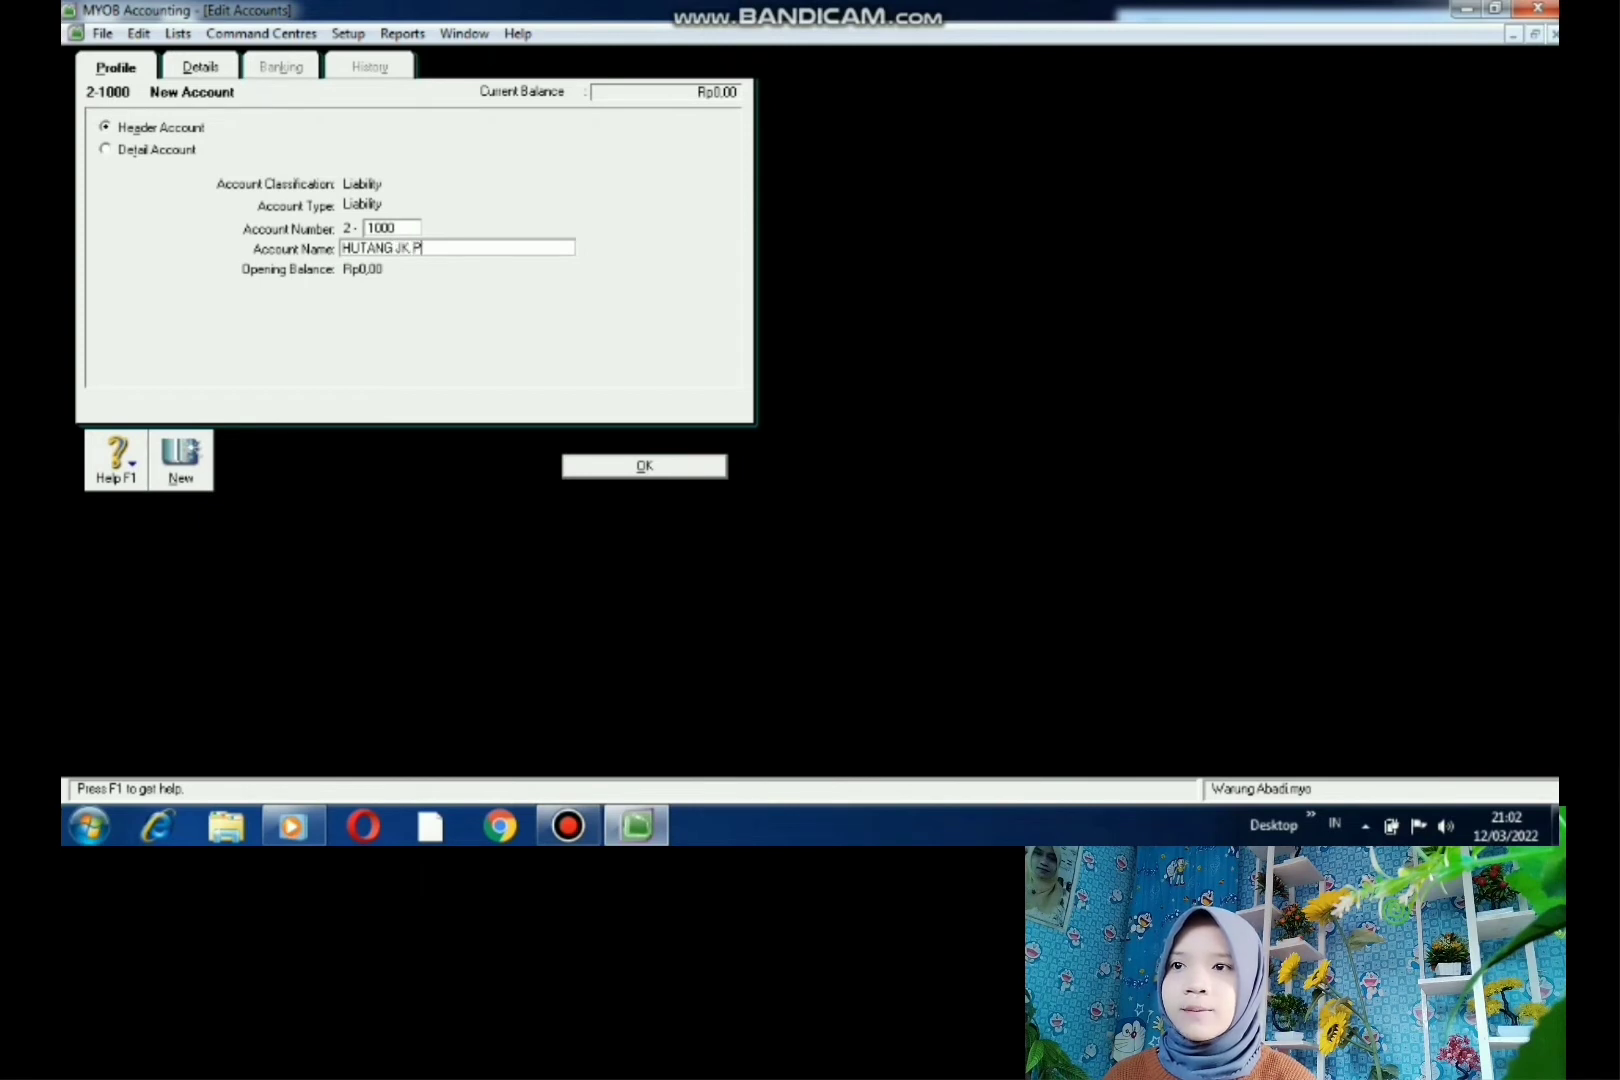
{"action": "type", "text": "ENDEK"}
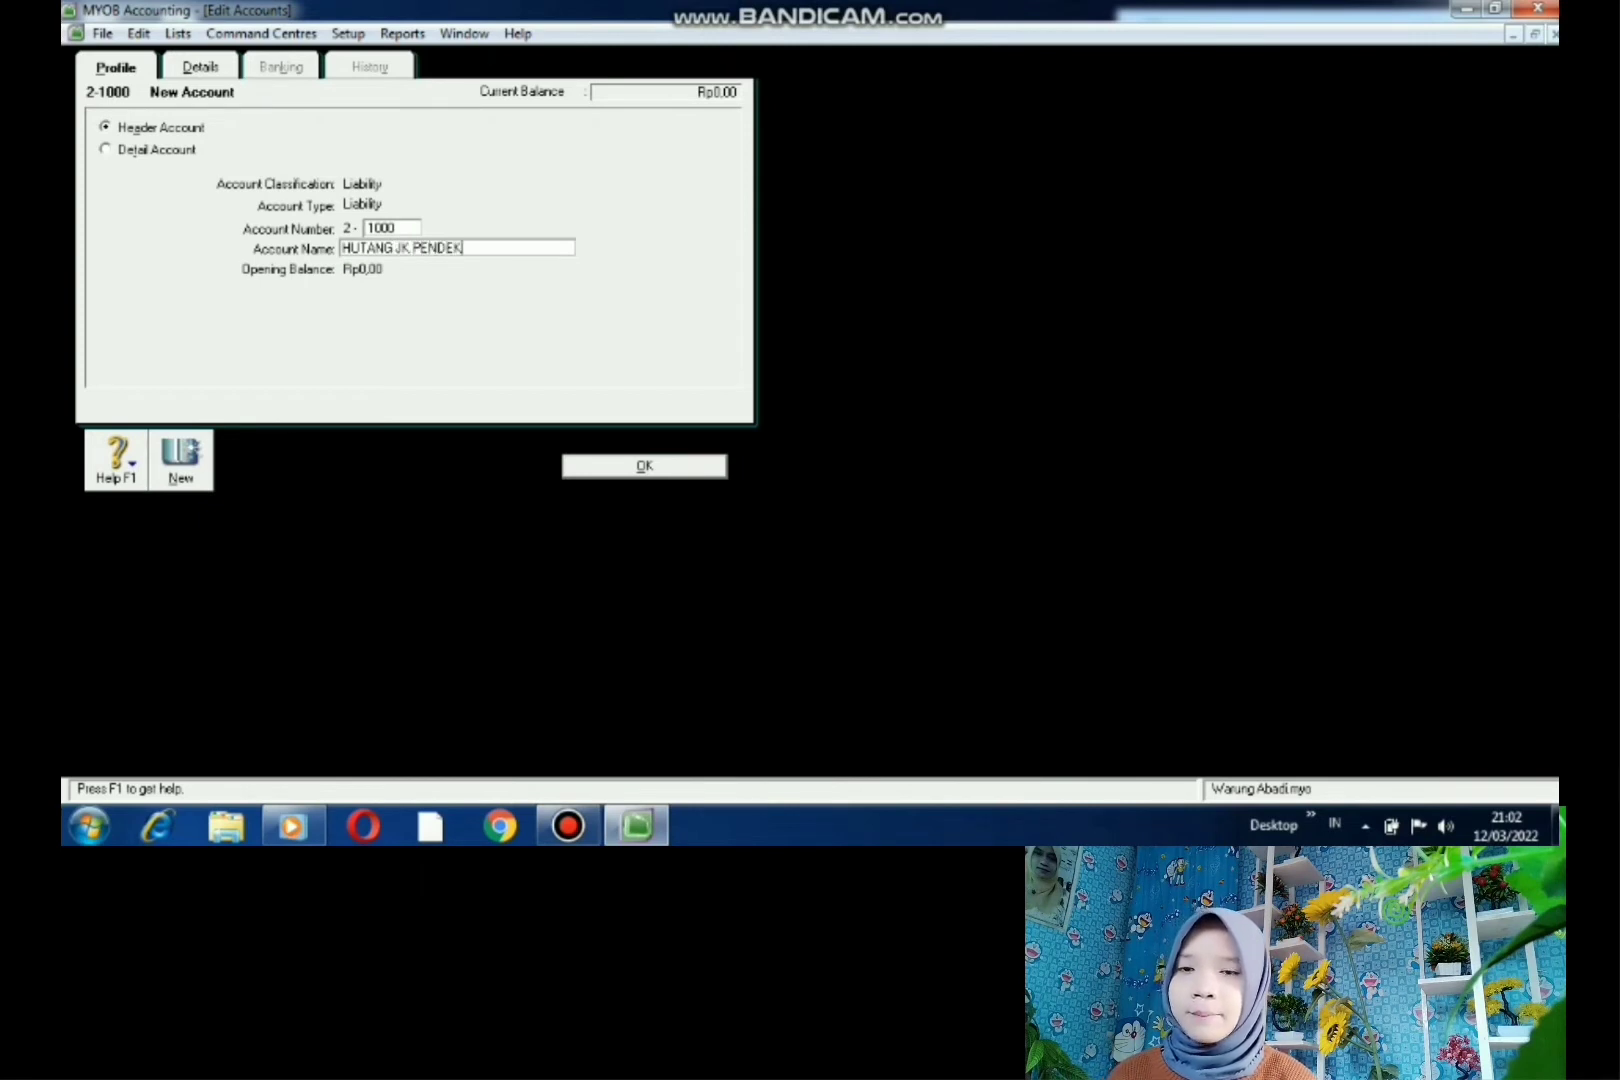
{"action": "key", "text": "Return"}
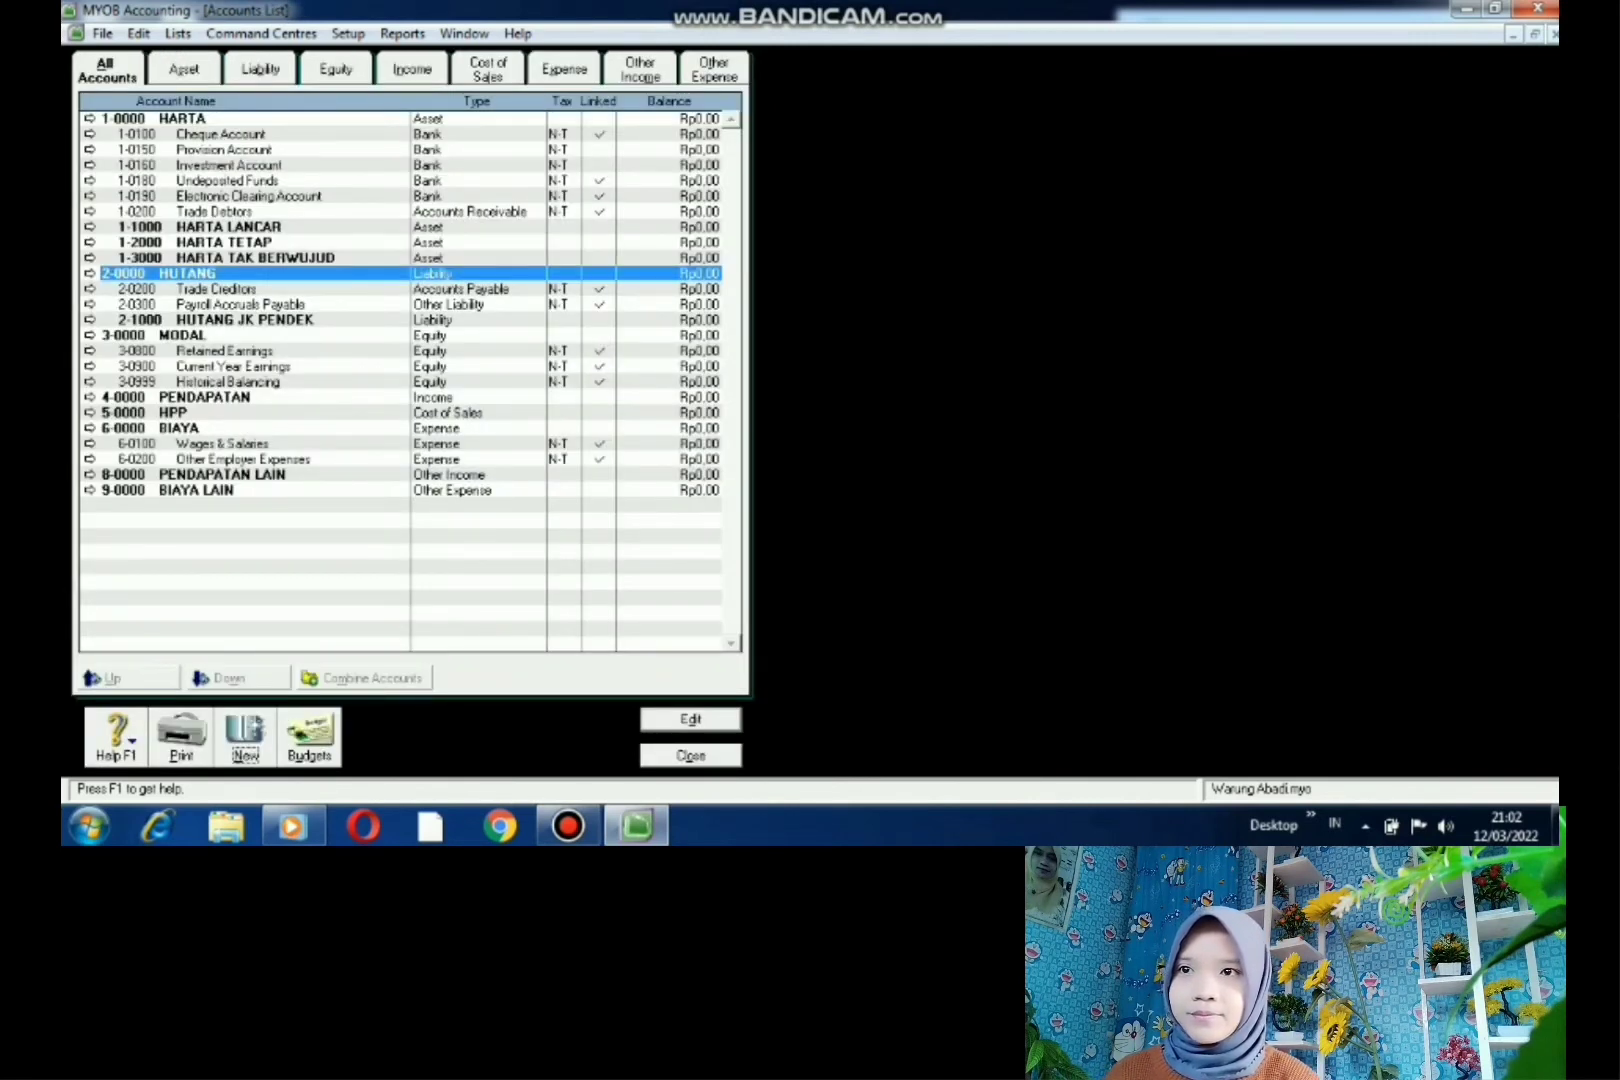
- Add Liability header account 2-2000 HUTANG JK PANJANG
{"action": "key", "text": "alt+n"}
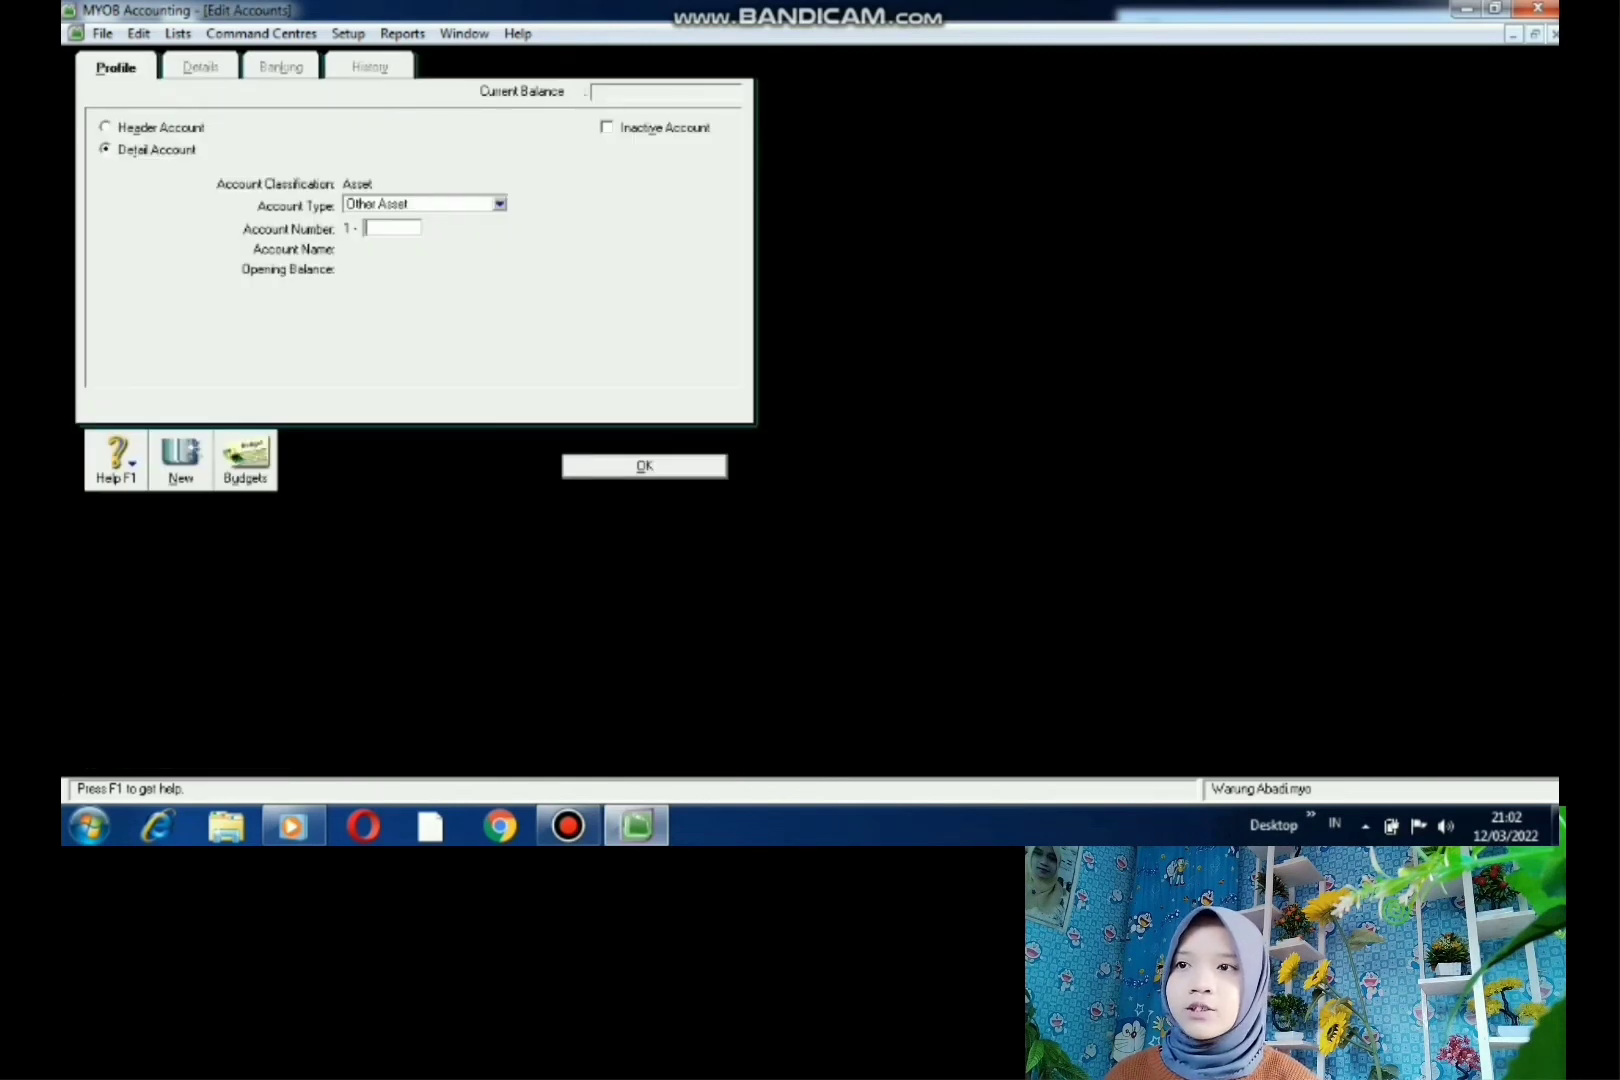
{"action": "left_click", "coordinate": [106, 127]}
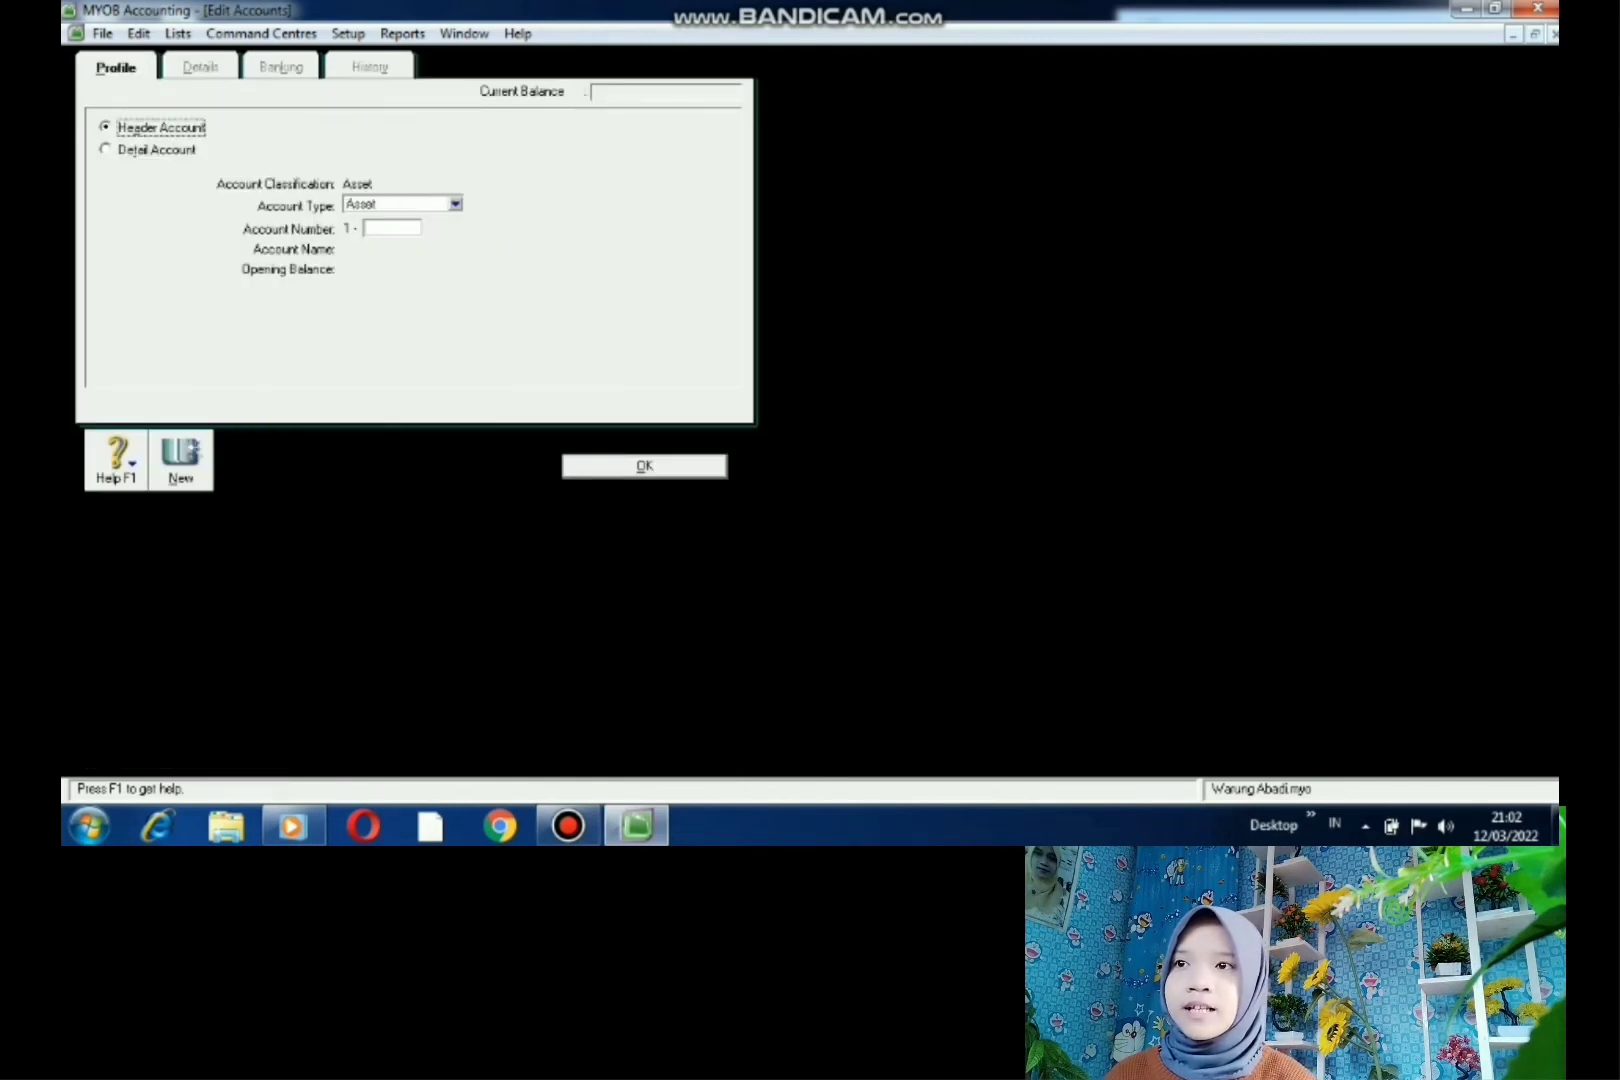
{"action": "left_click", "coordinate": [455, 204]}
{"action": "left_click", "coordinate": [381, 238]}
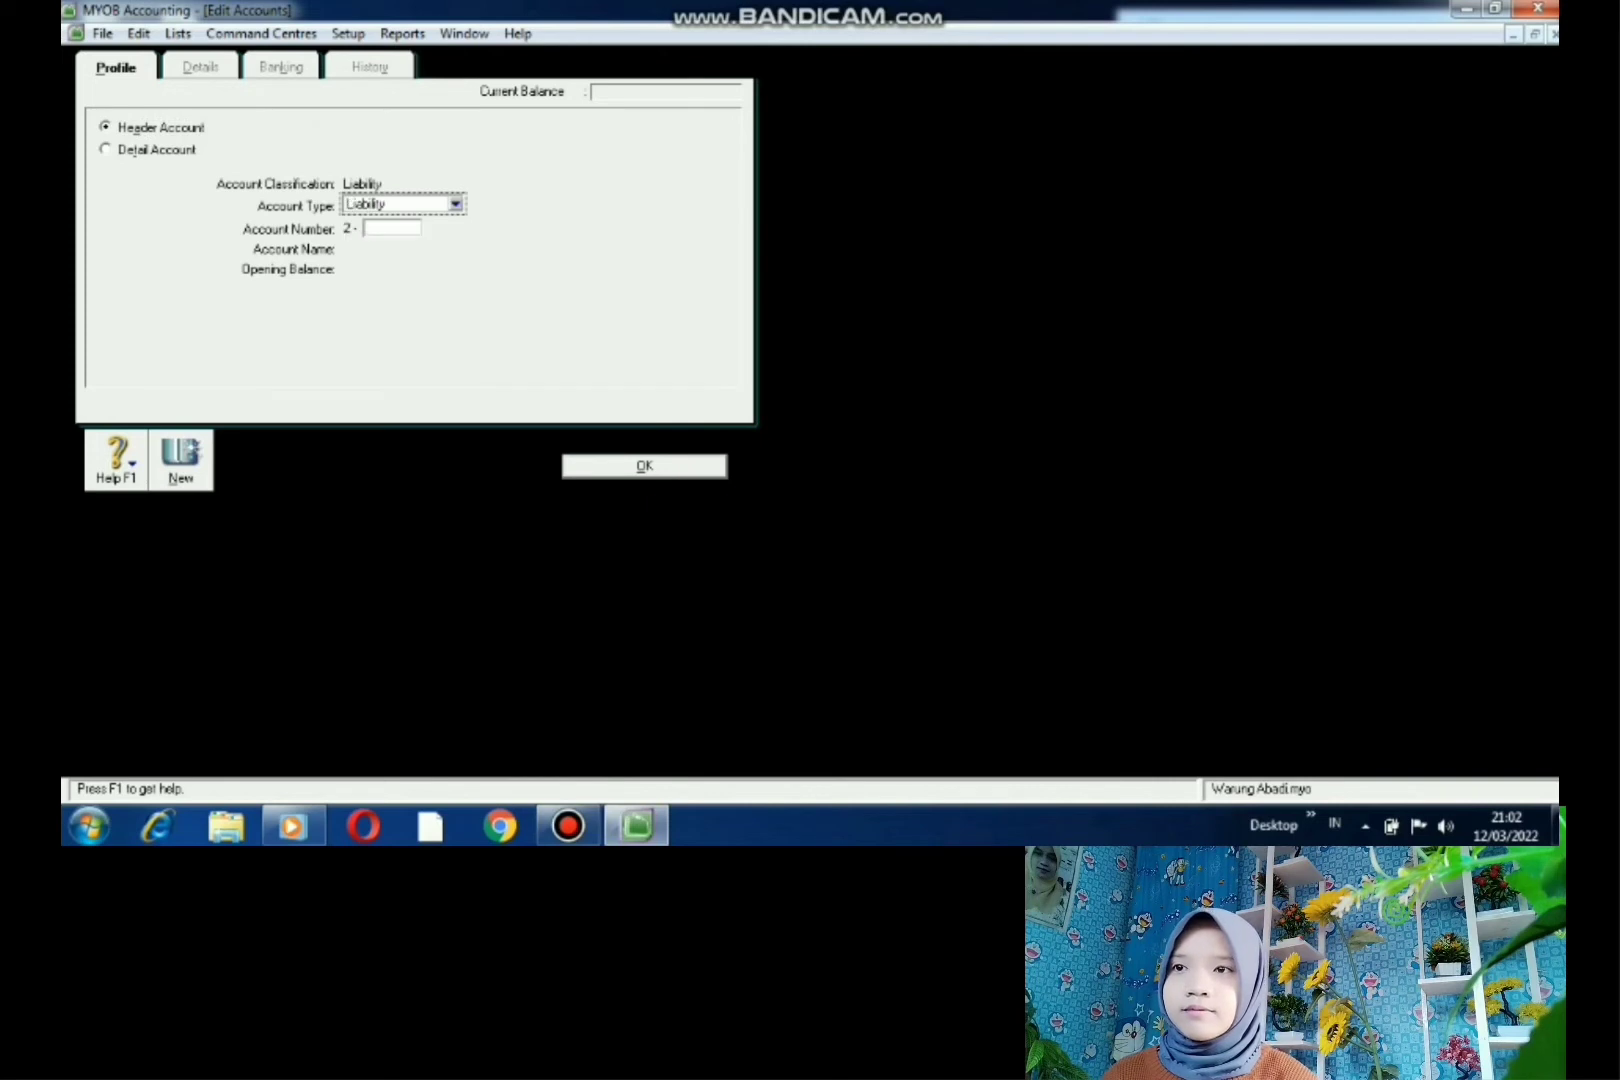
{"action": "left_click", "coordinate": [392, 228]}
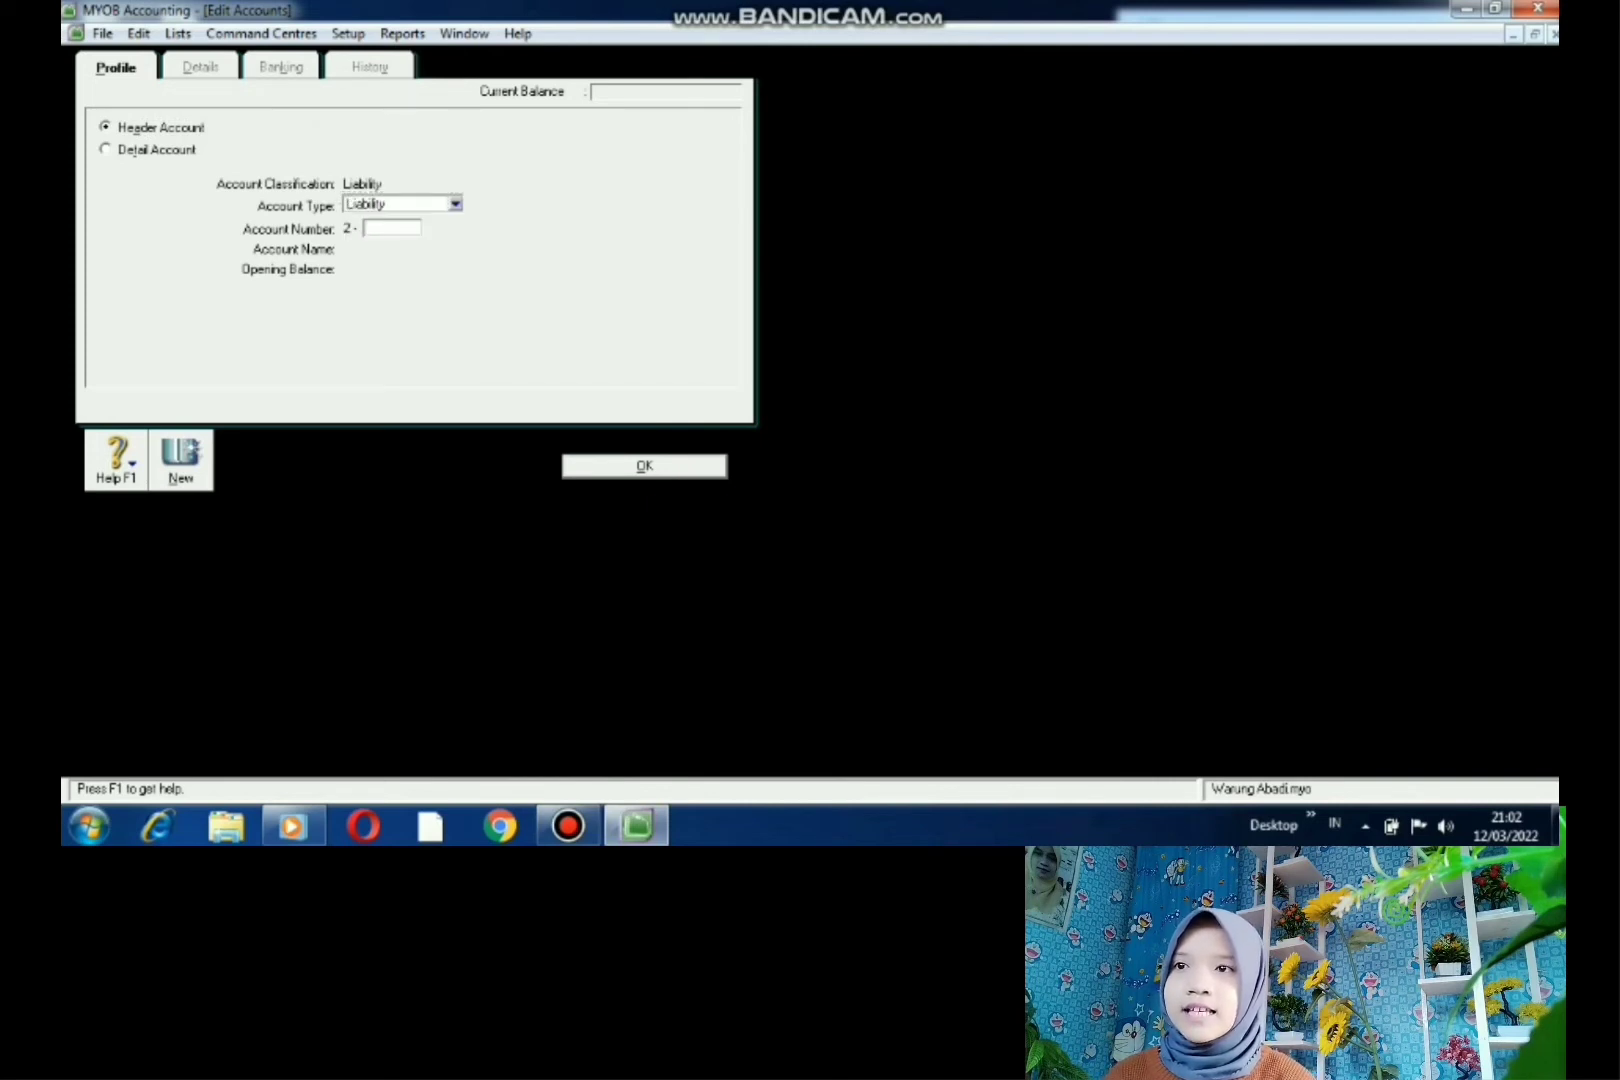
{"action": "type", "text": "2000"}
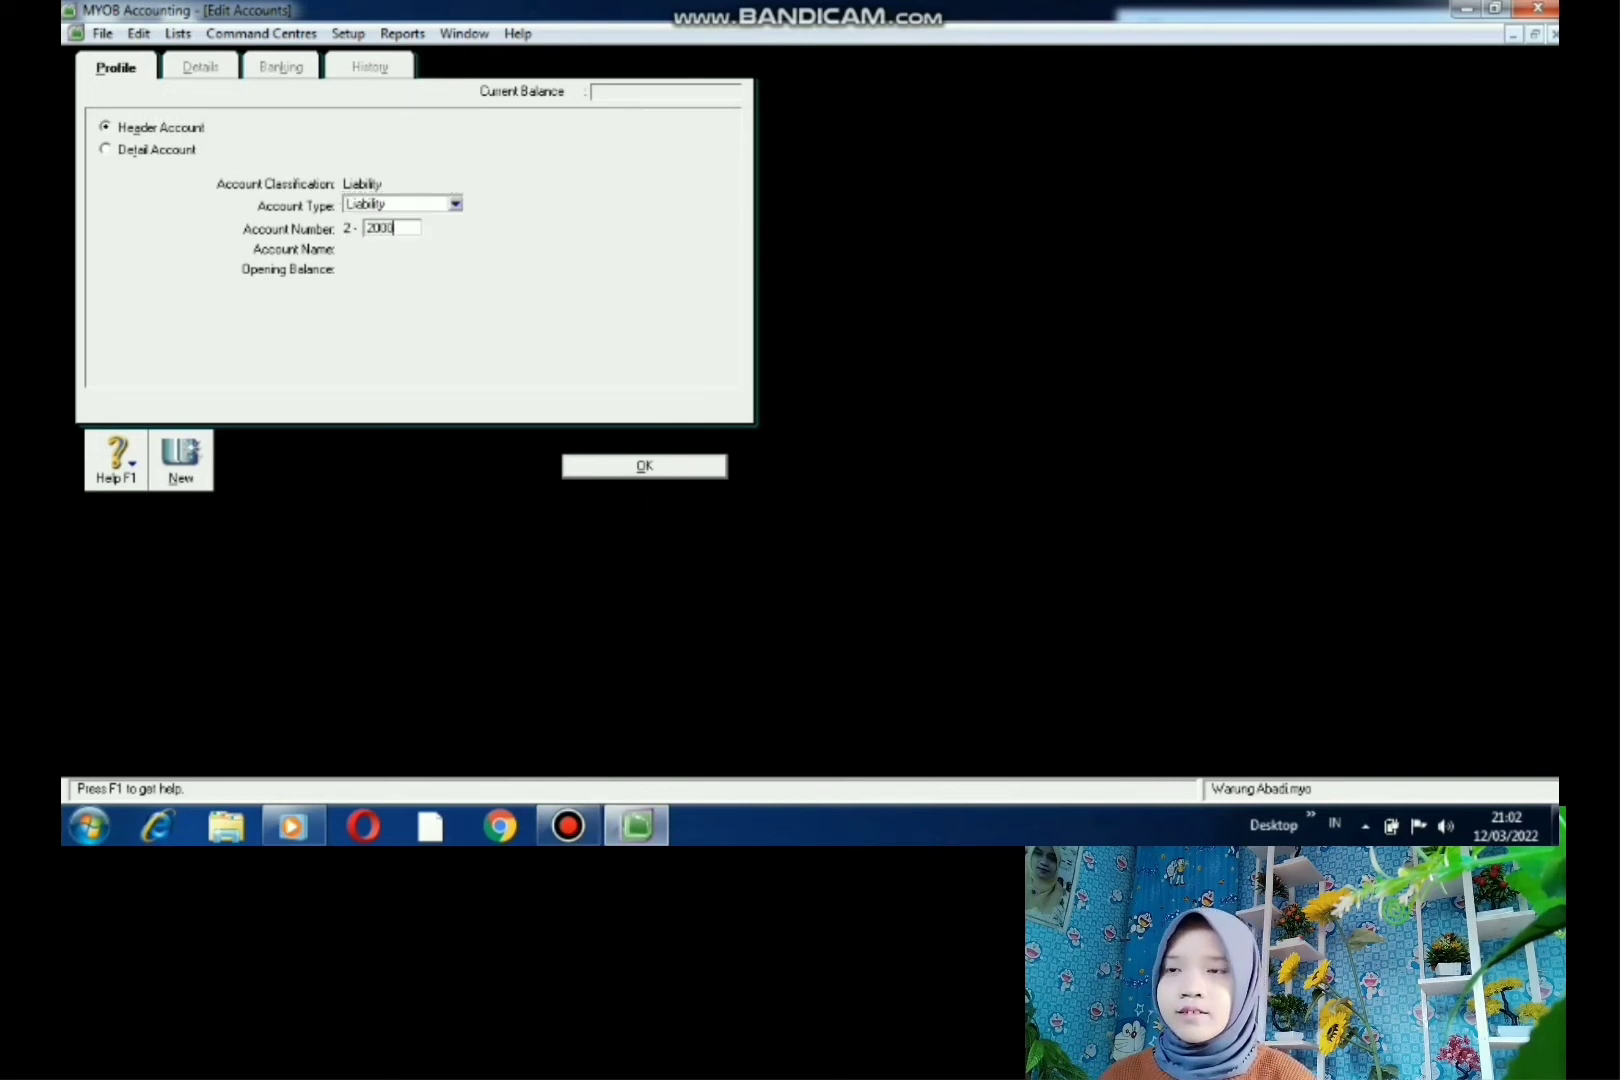
{"action": "key", "text": "Tab"}
{"action": "key", "text": "BackSpace"}
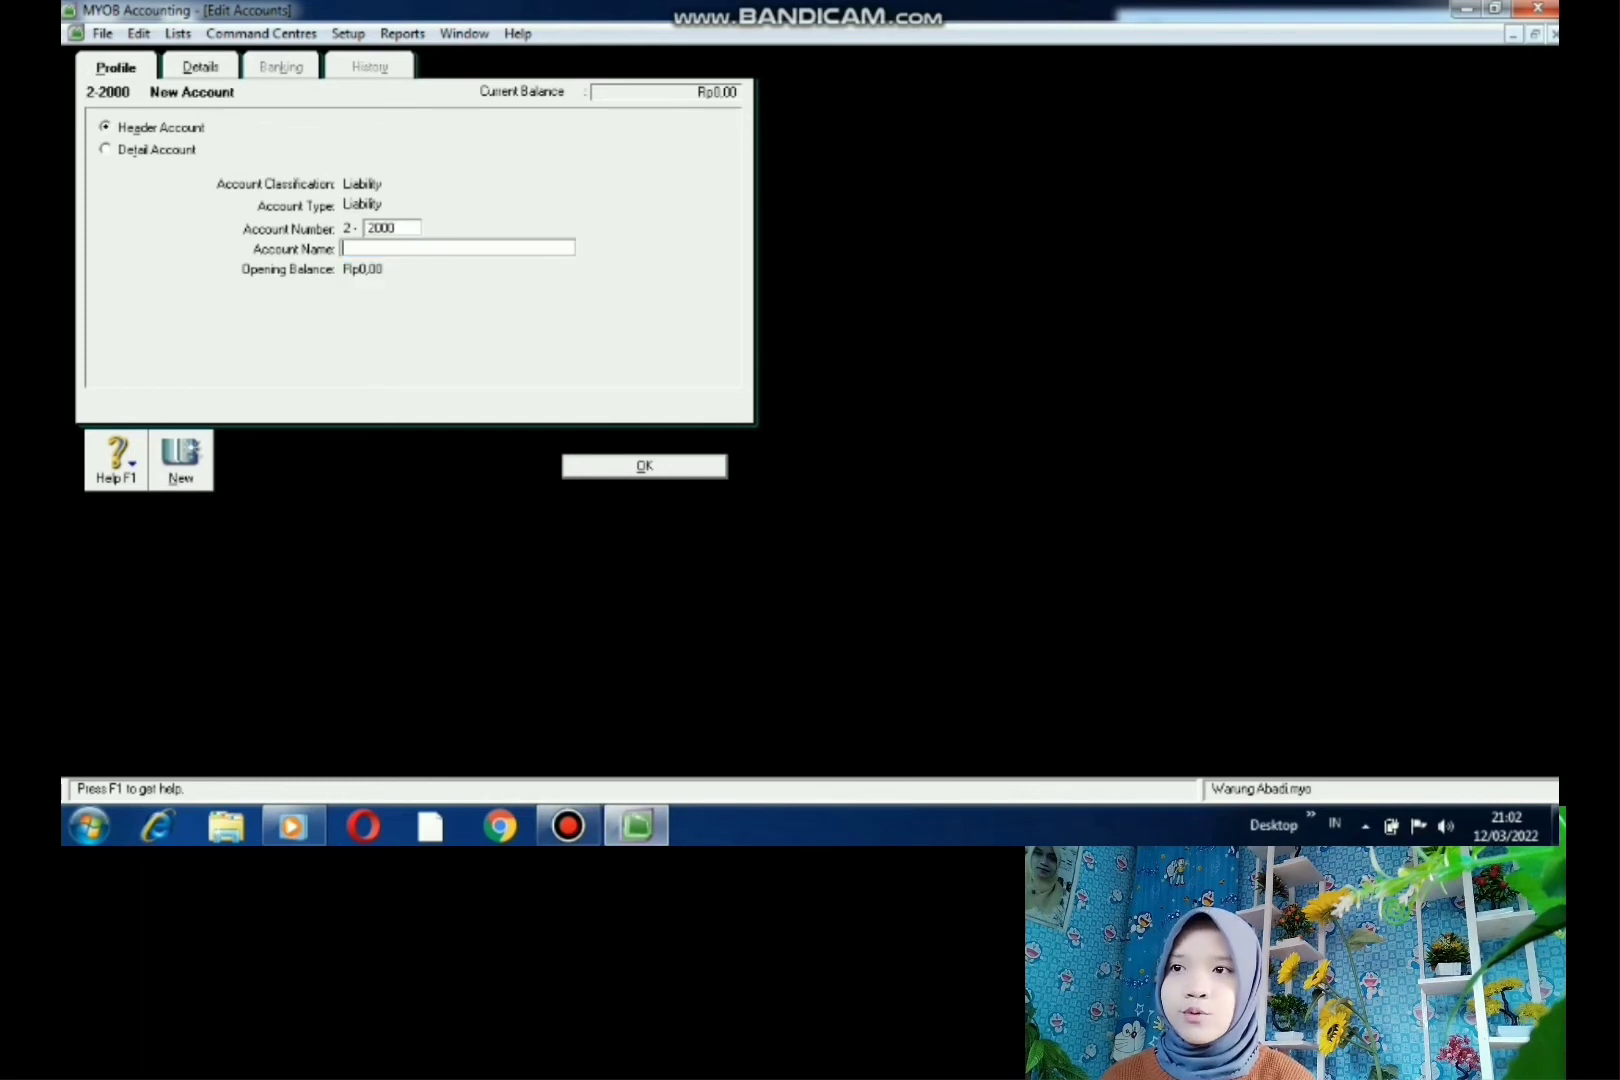
{"action": "type", "text": "HUTANG "}
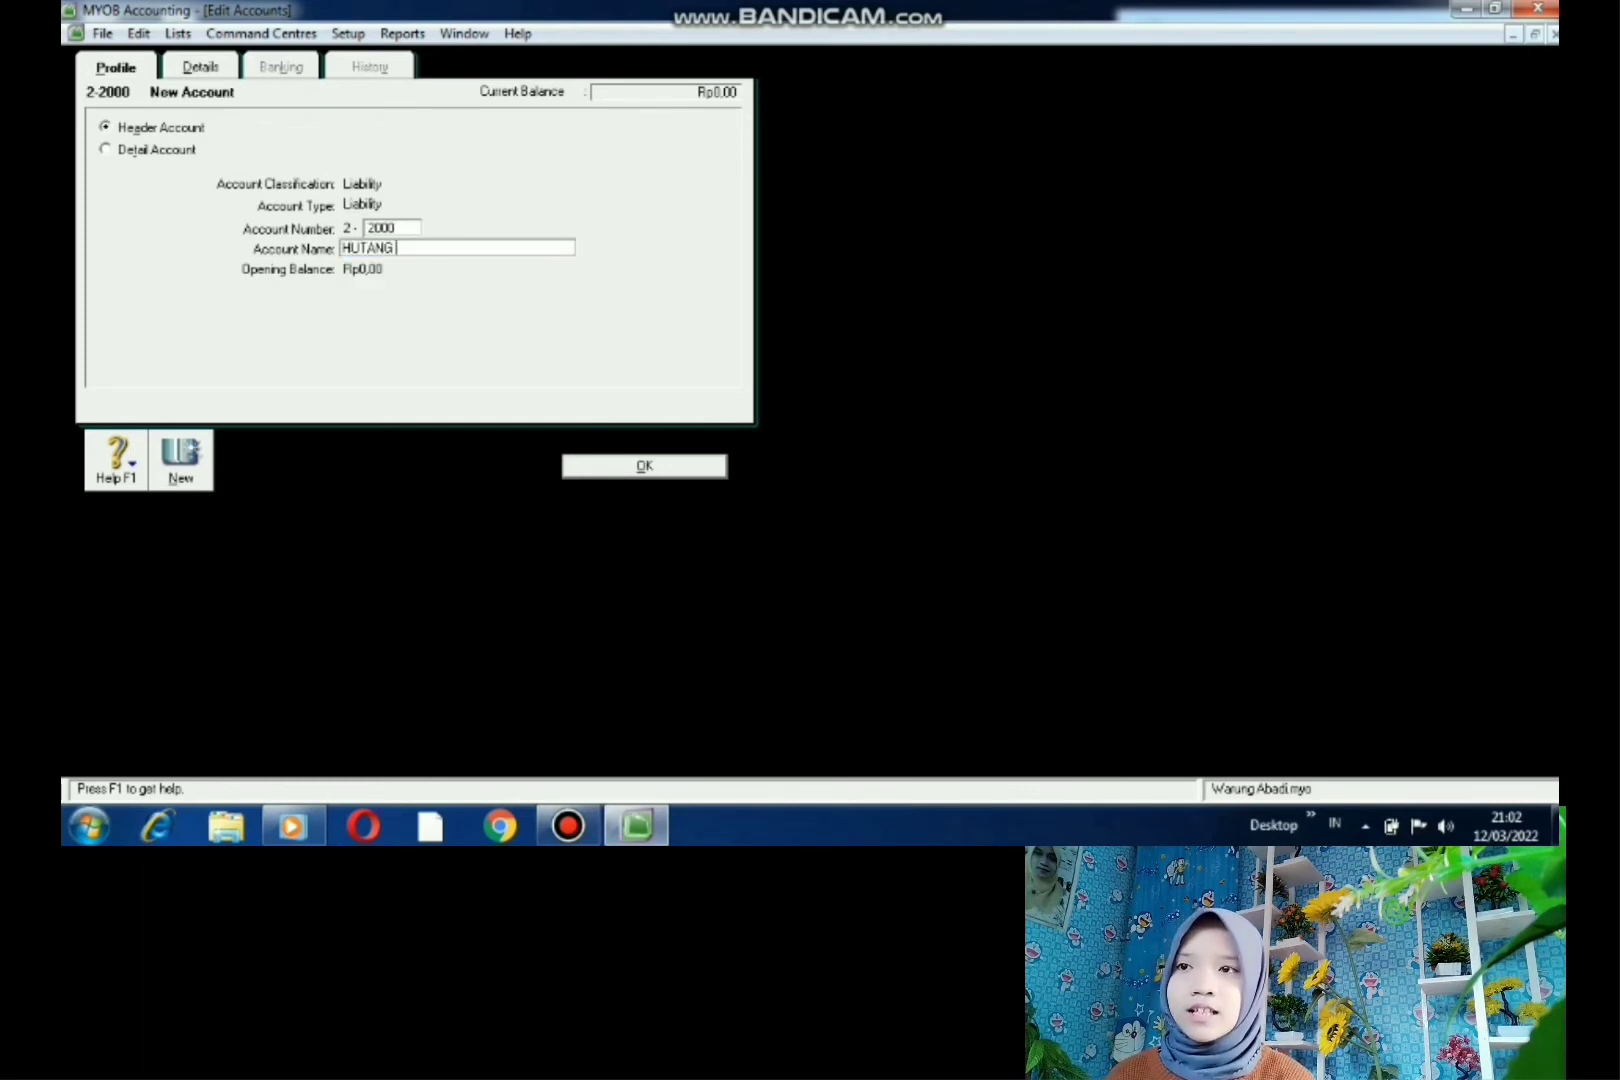
{"action": "type", "text": "JK PANJANG"}
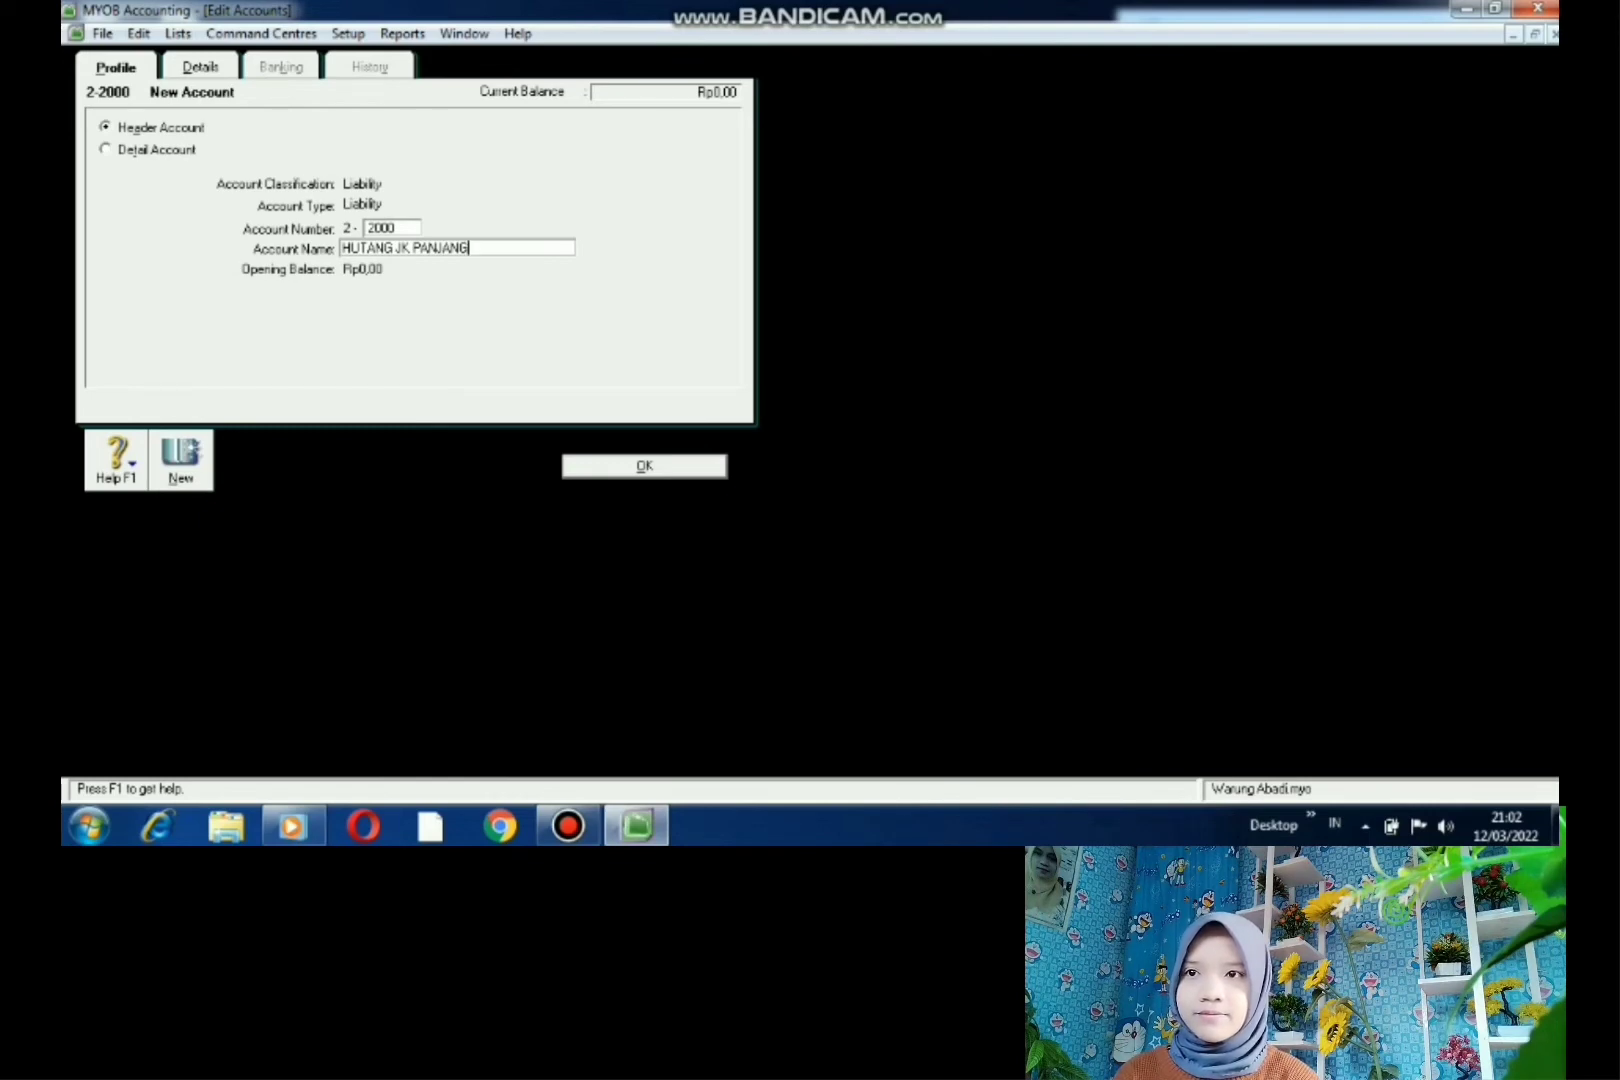
{"action": "key", "text": "Return"}
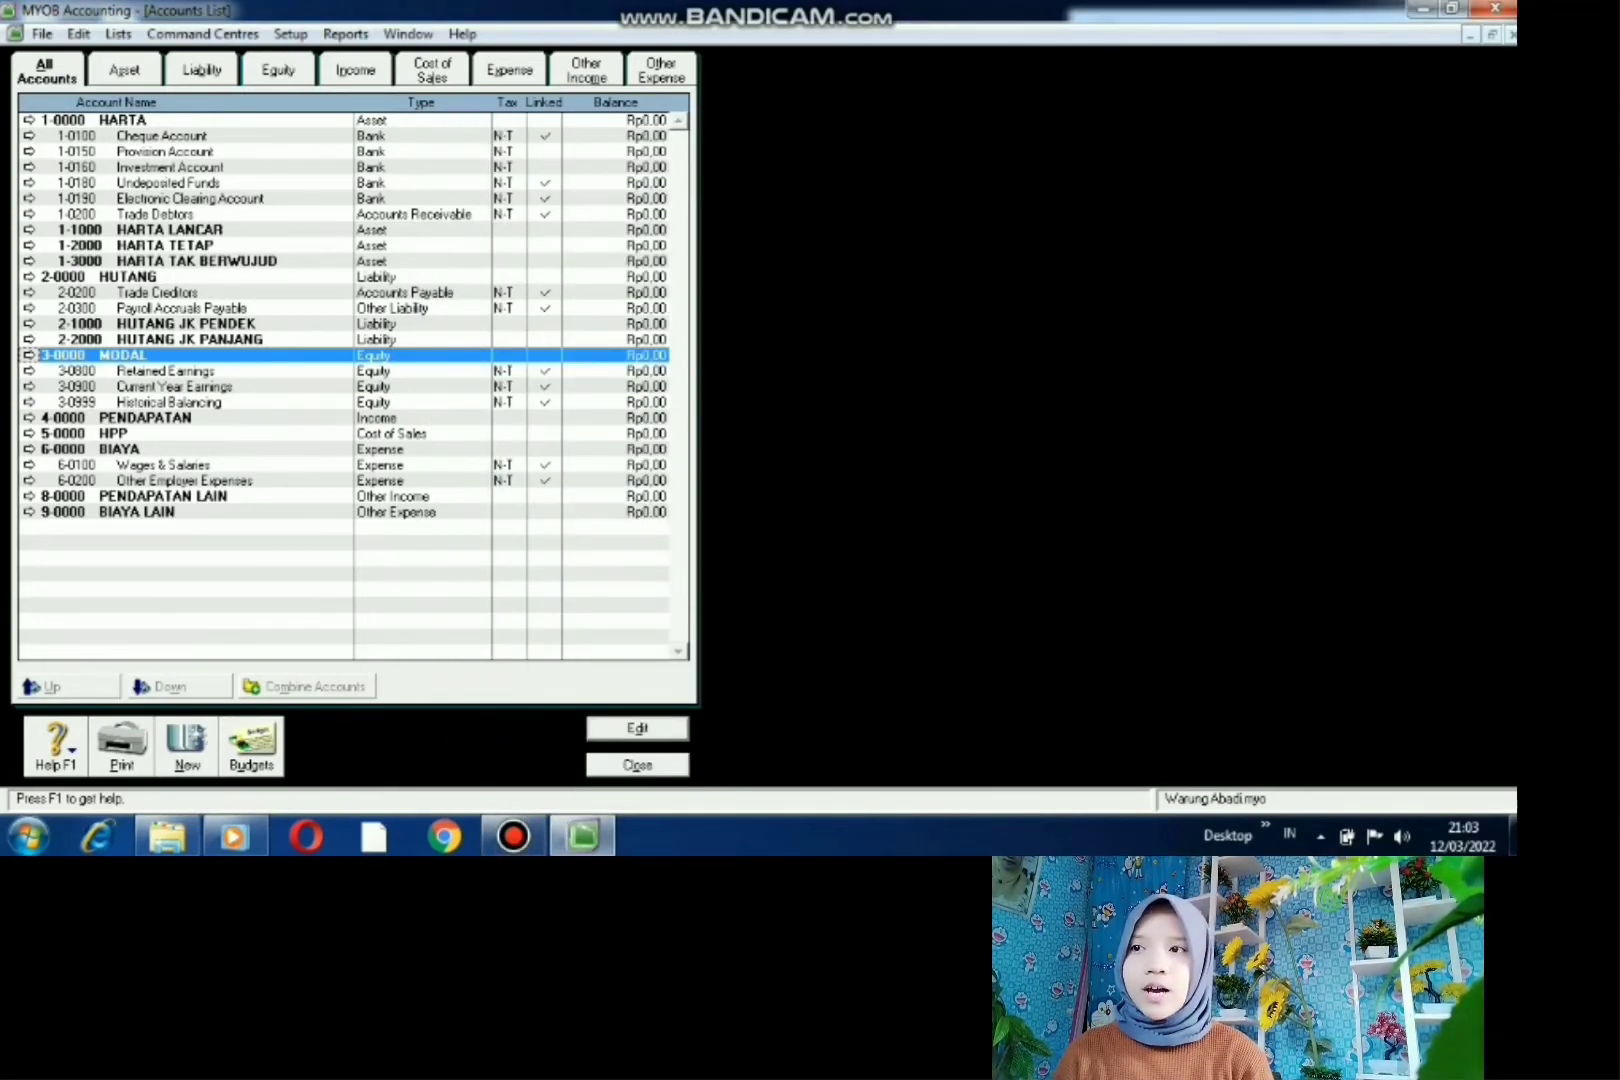
- Create an Equity-type header account numbered 3-1000 named MODAL PINJAMAN
{"action": "left_click", "coordinate": [187, 748]}
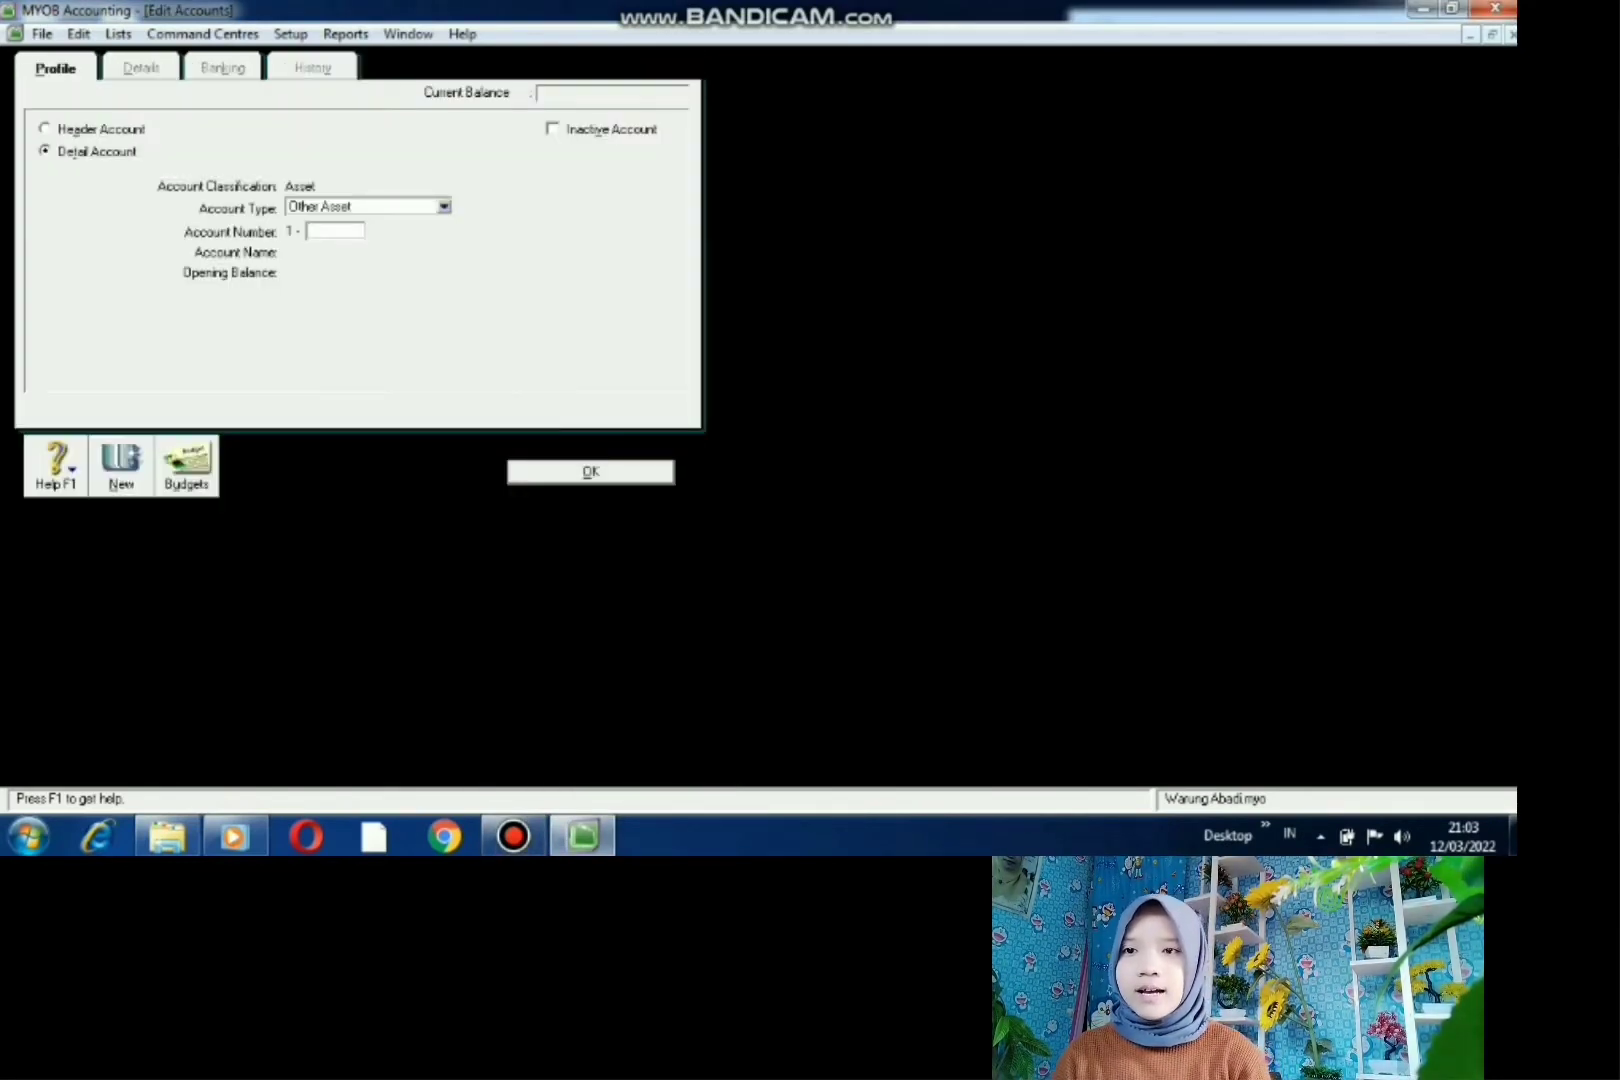
{"action": "left_click", "coordinate": [48, 129]}
{"action": "left_click", "coordinate": [399, 207]}
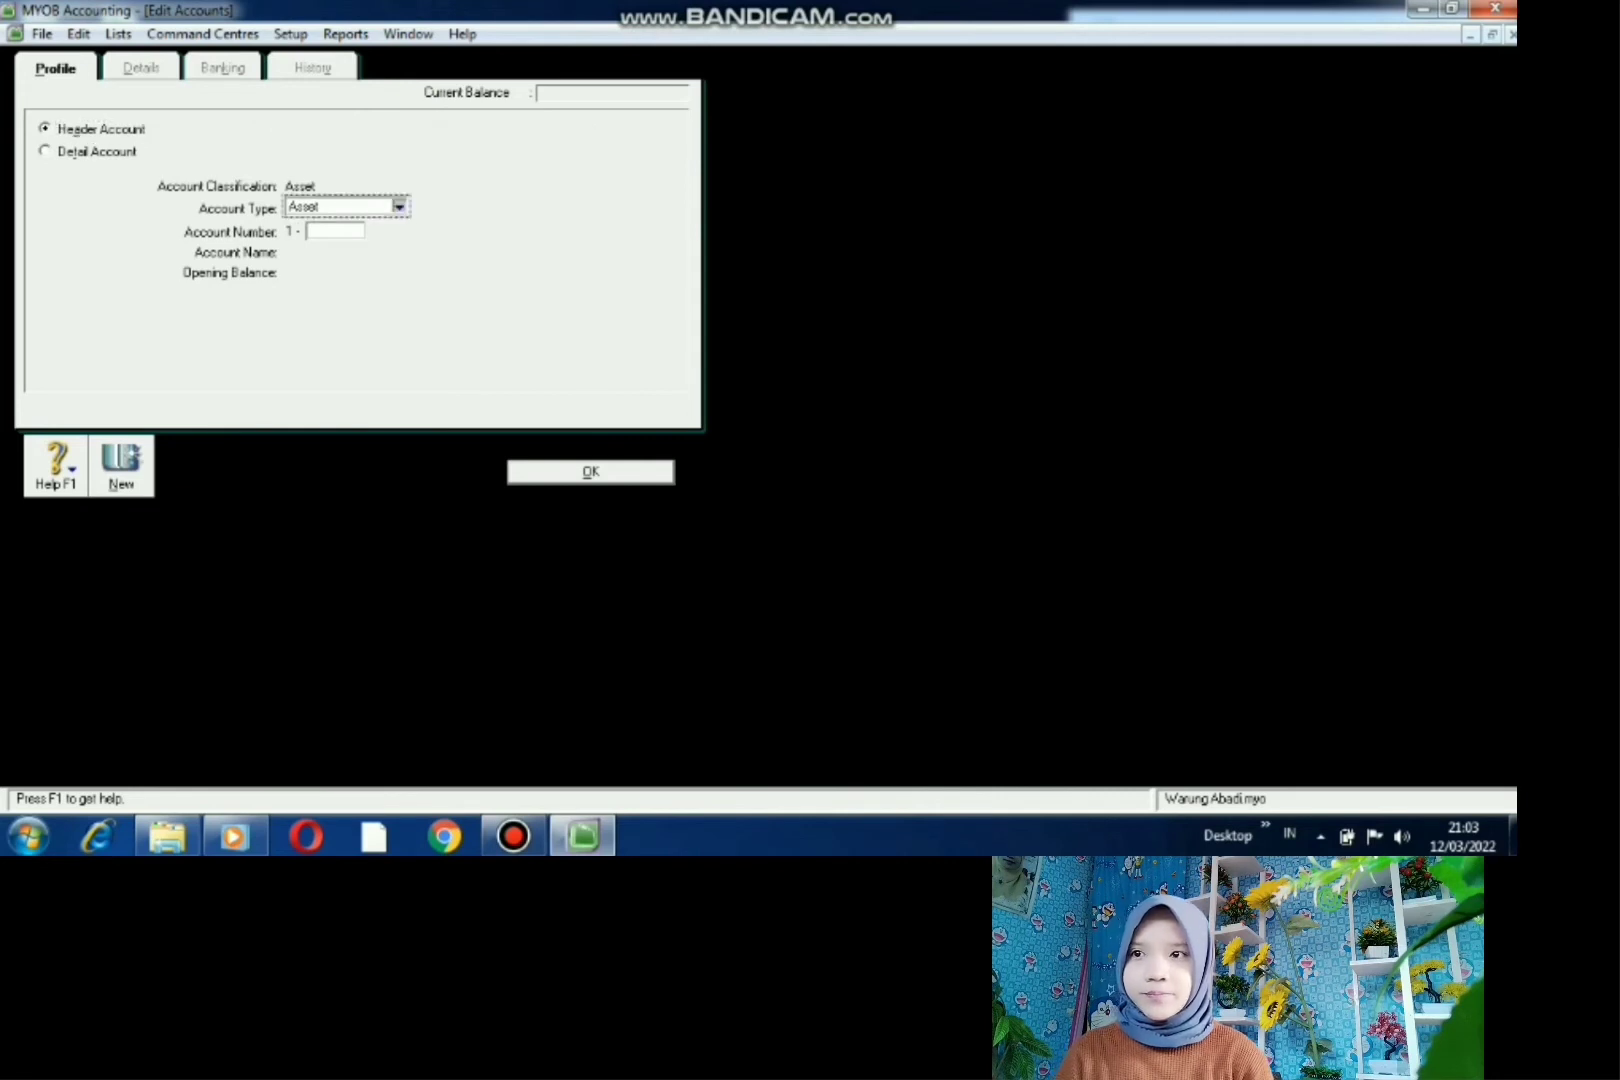
{"action": "left_click", "coordinate": [328, 256]}
{"action": "left_click", "coordinate": [335, 231]}
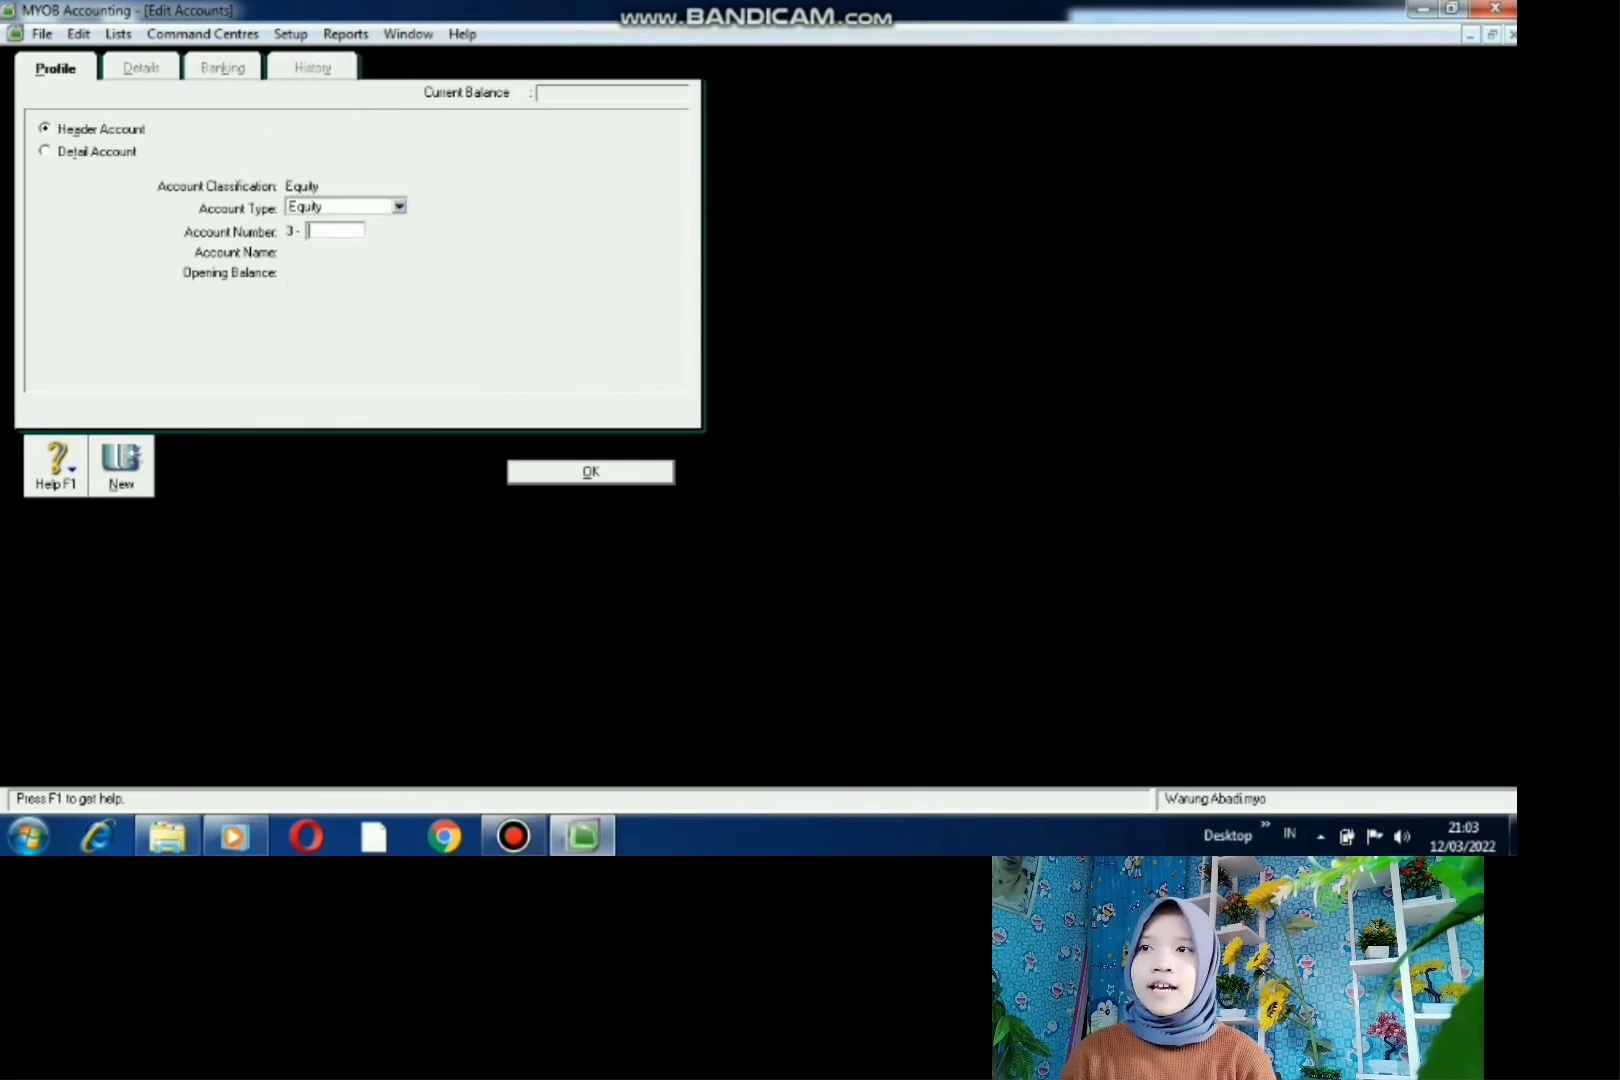
{"action": "type", "text": "1000"}
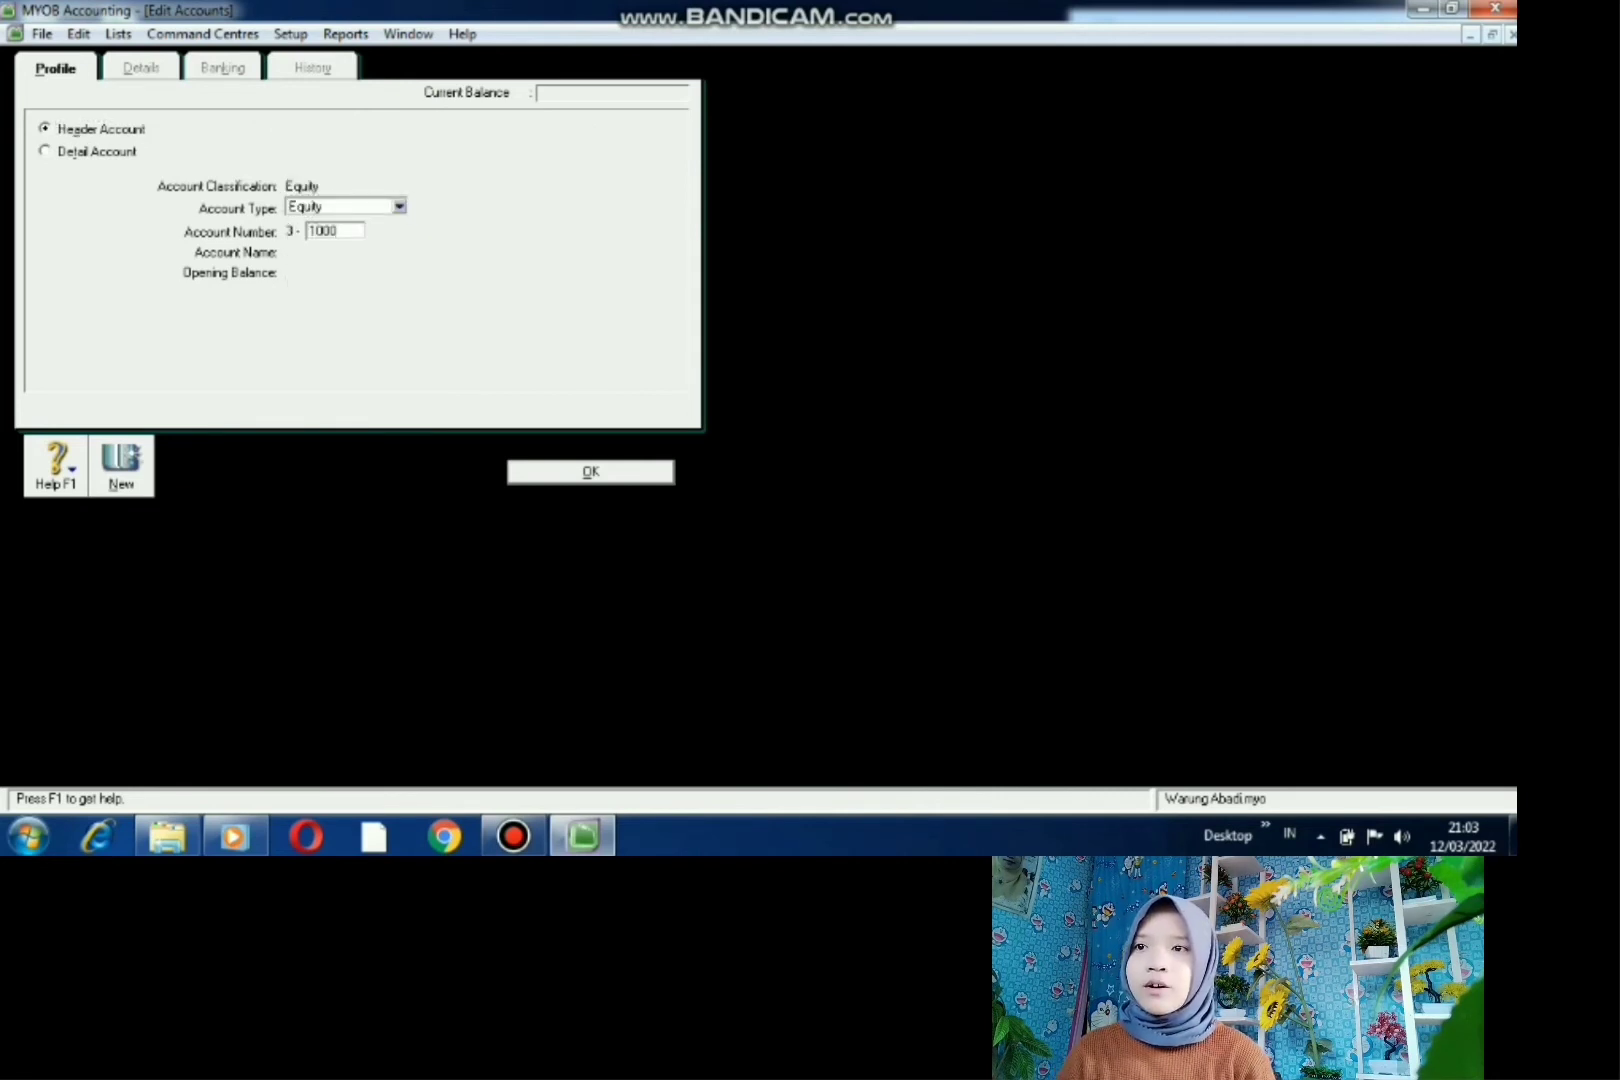
{"action": "key", "text": "Tab"}
{"action": "type", "text": "M"}
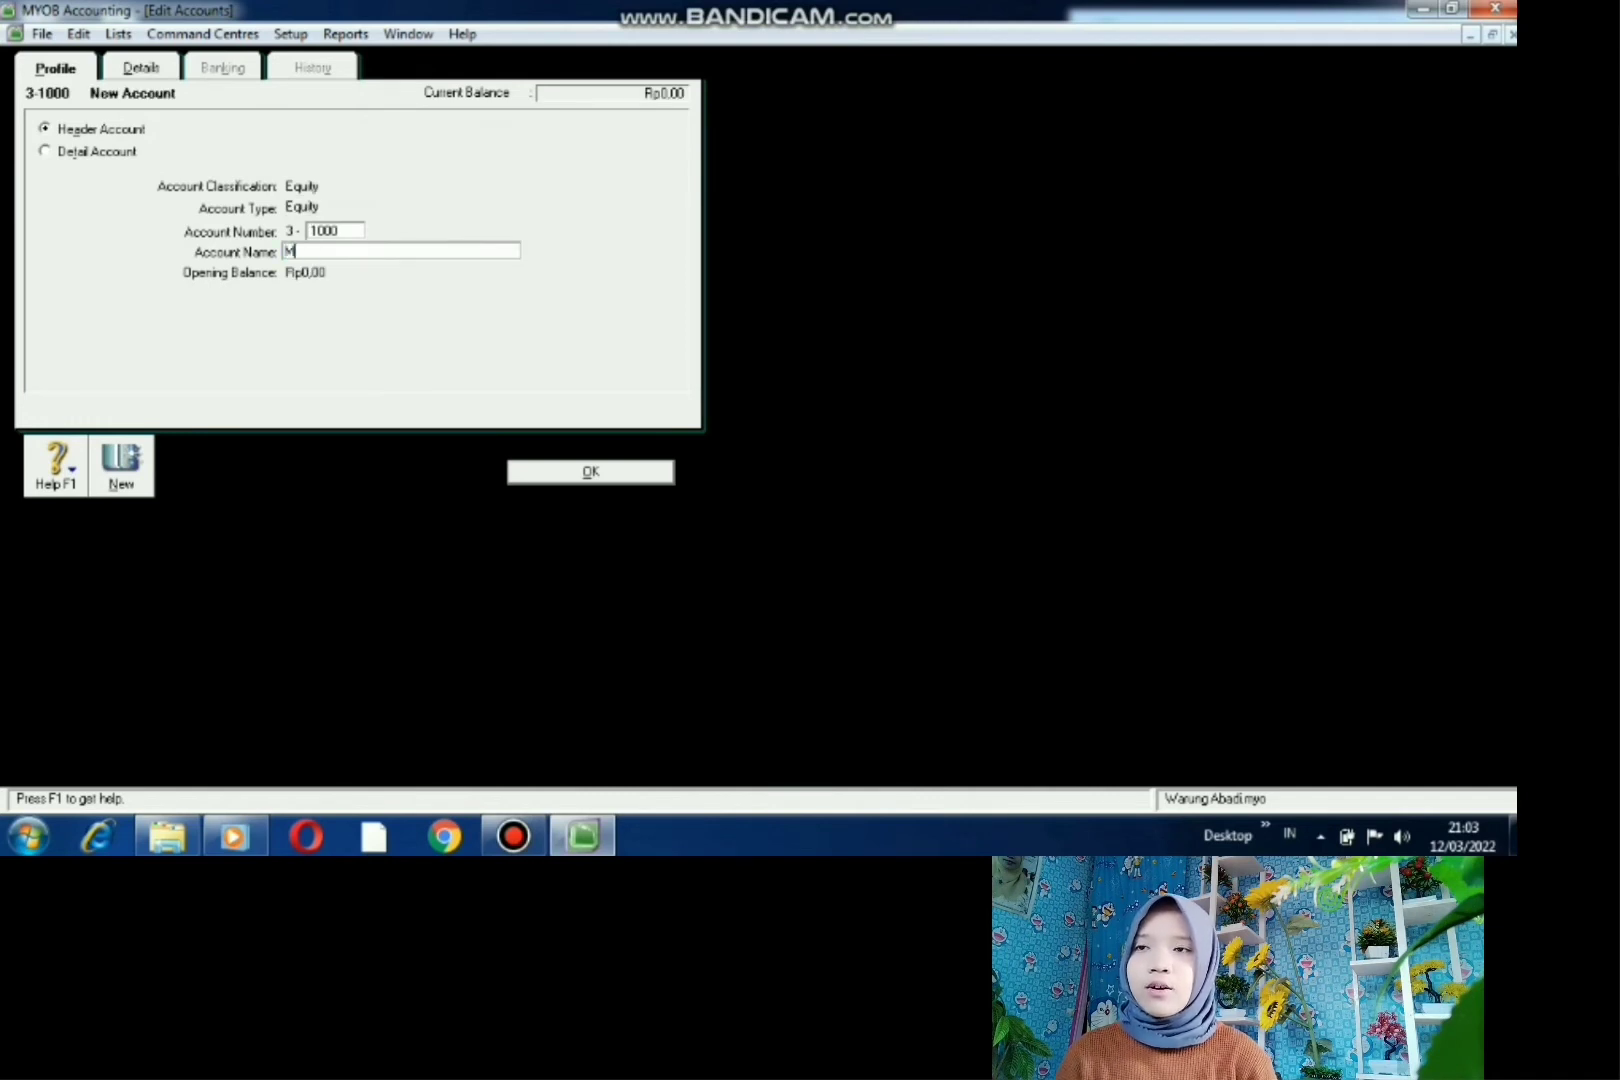
{"action": "type", "text": "ODAL P"}
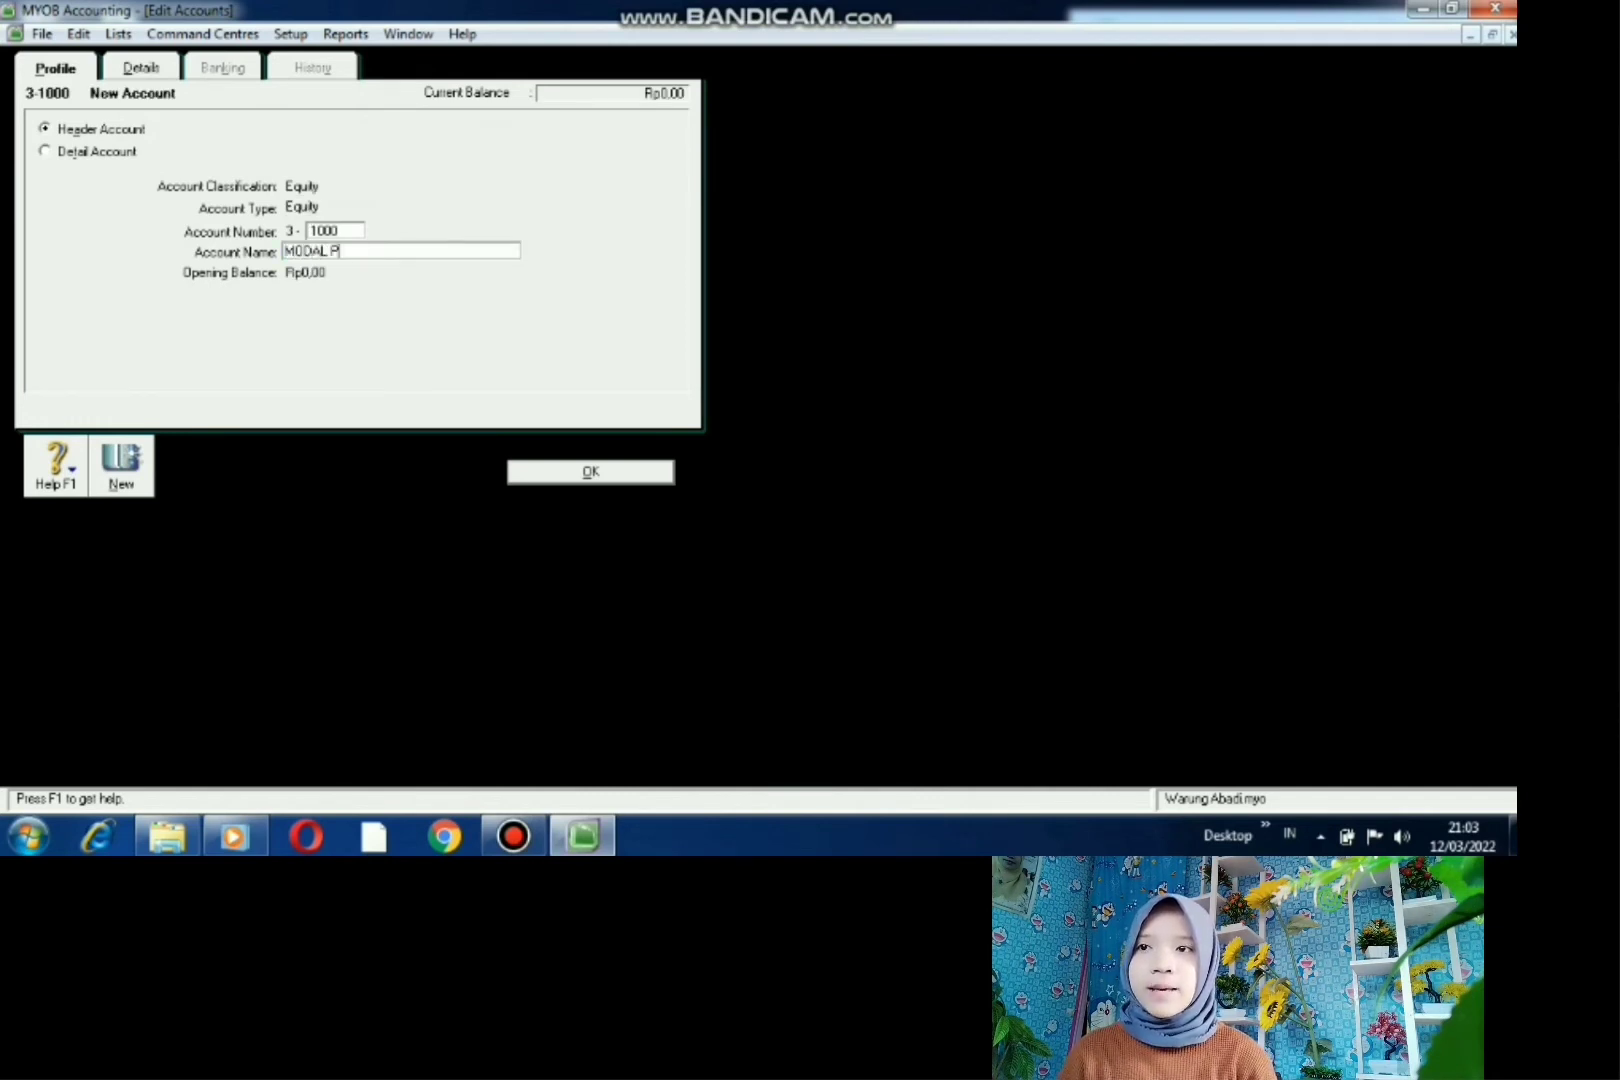
{"action": "type", "text": "INJAMAN"}
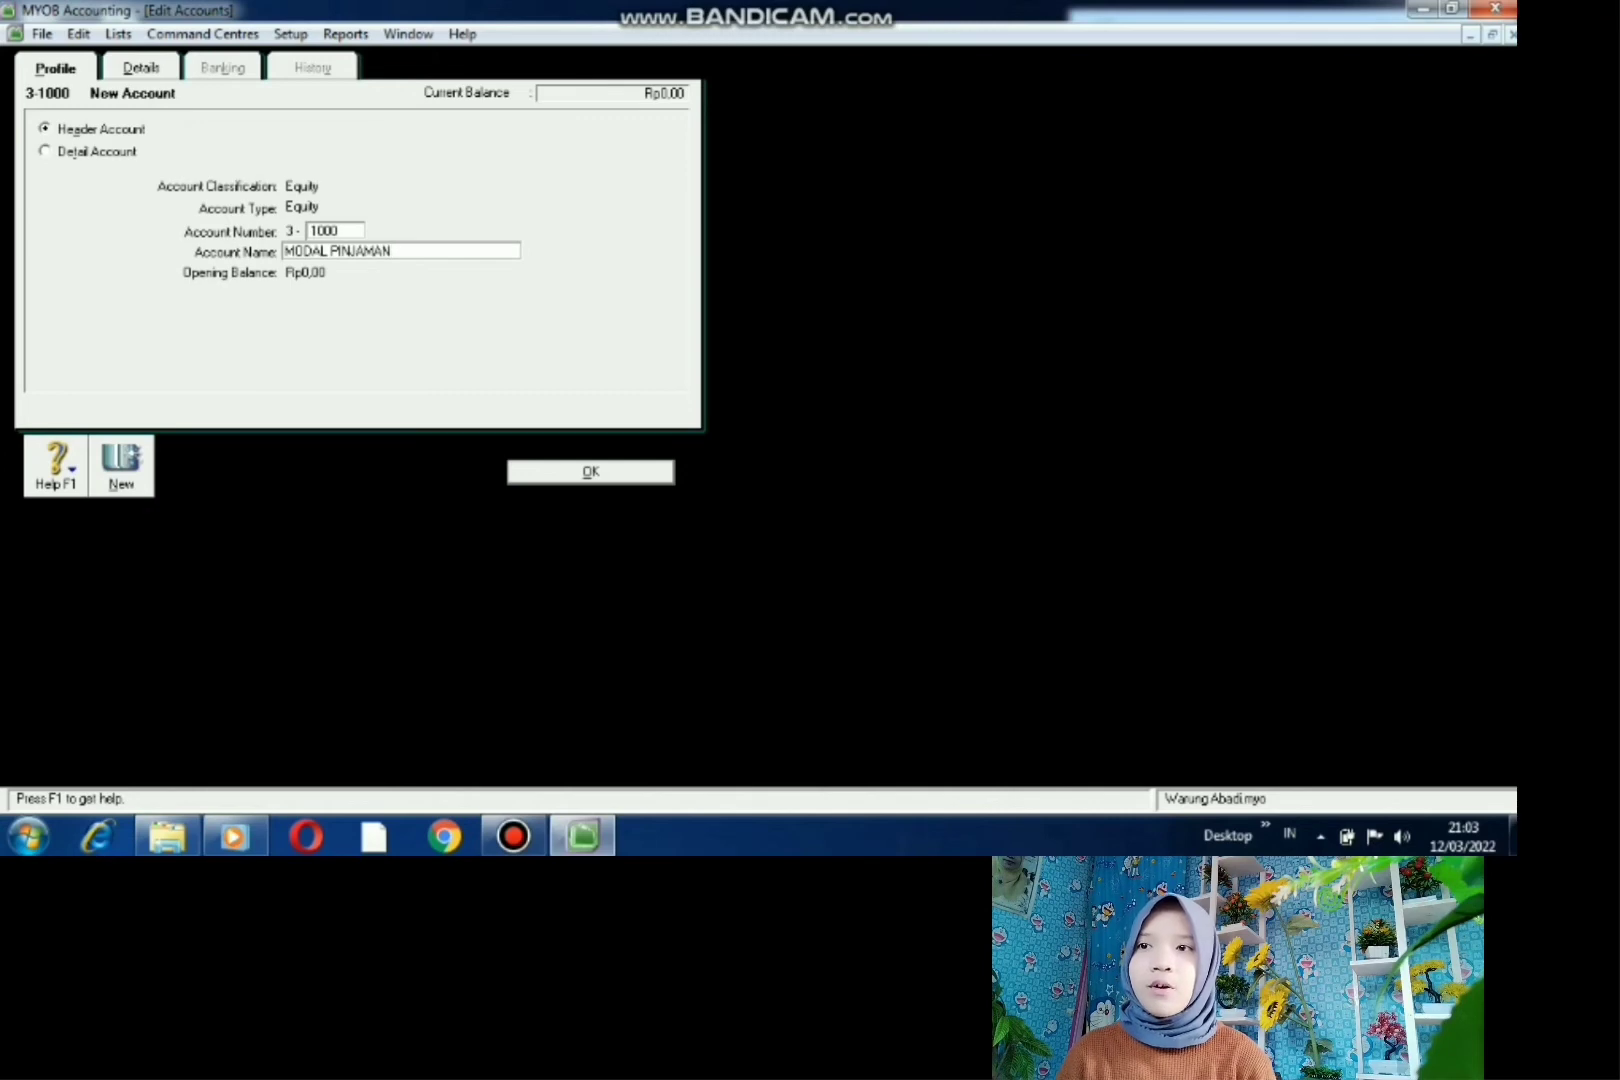
{"action": "key", "text": "Return"}
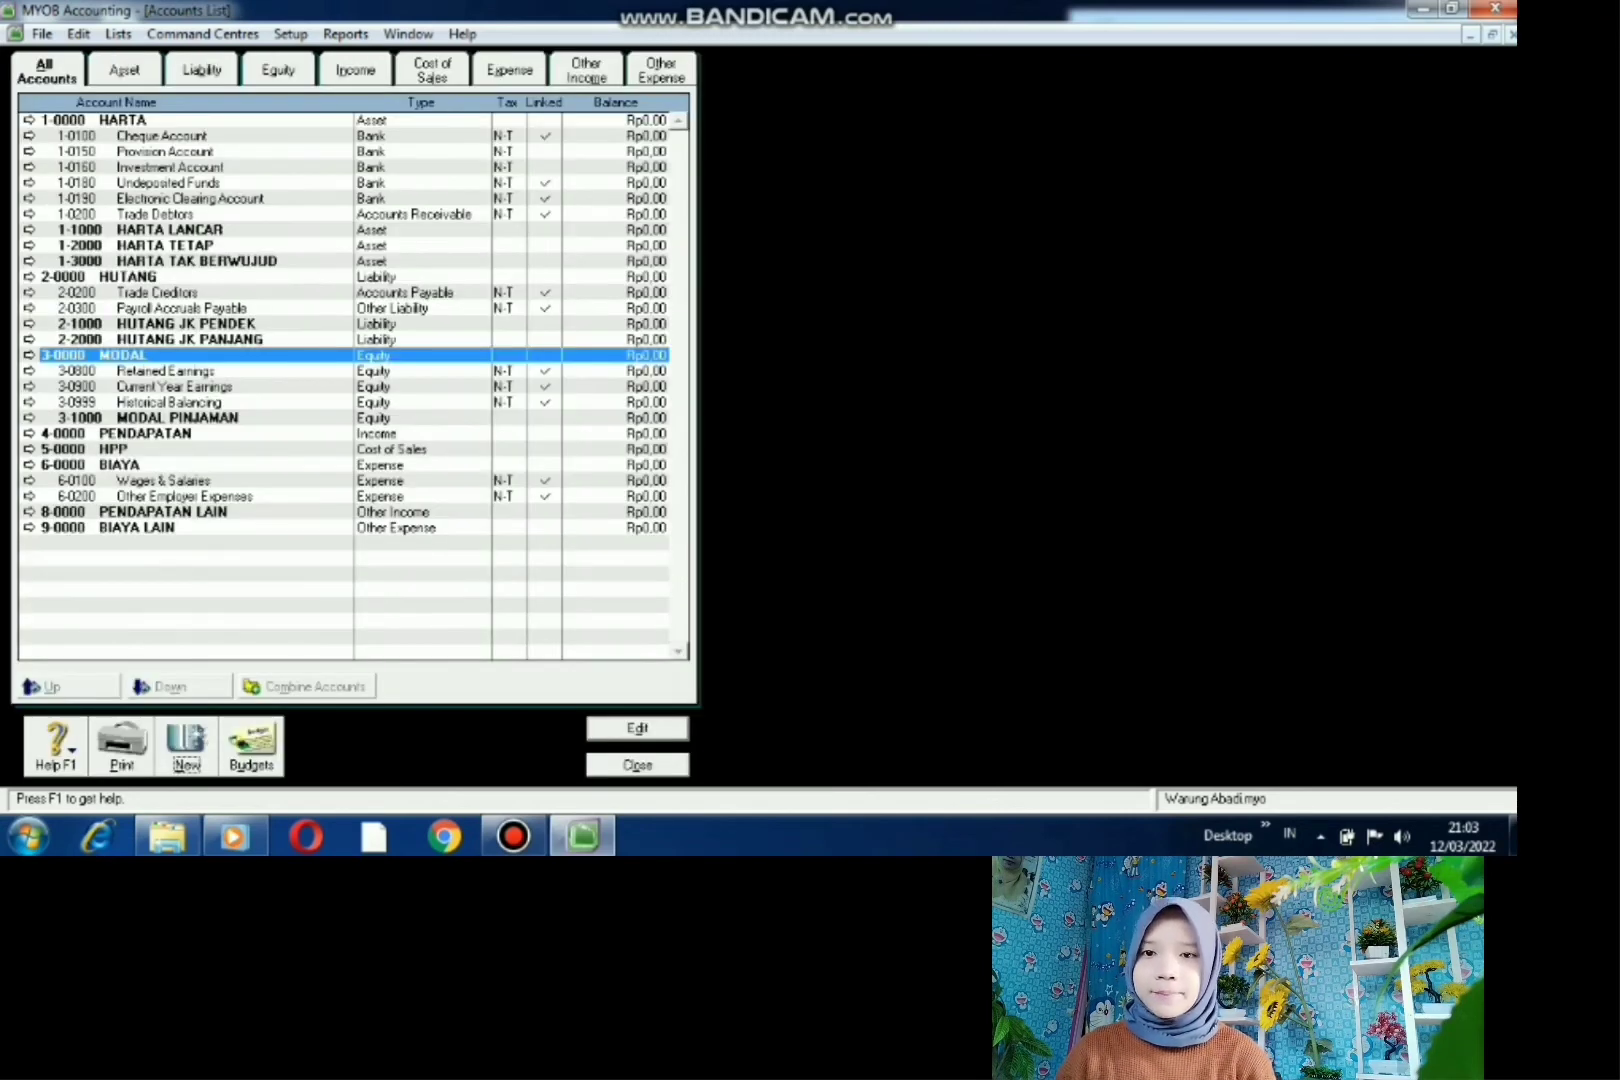
- Create an Equity-type header account numbered 3-2000 named MODAL PRIBADI
{"action": "key", "text": "alt+n"}
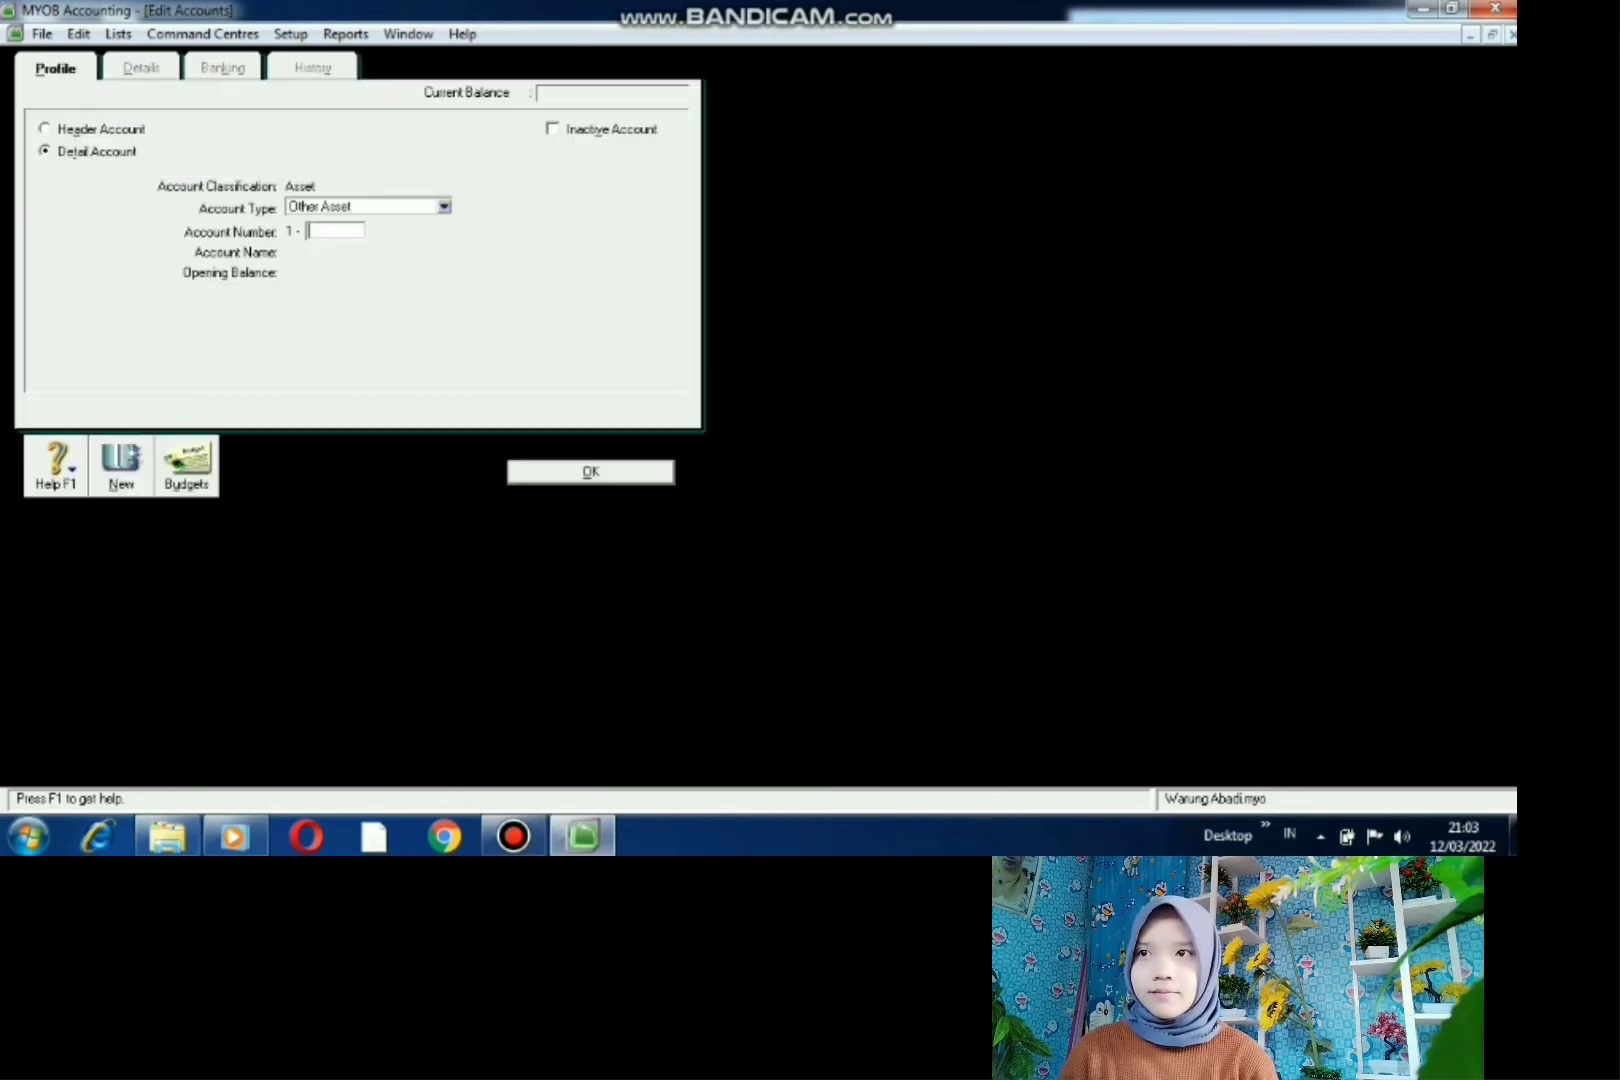
{"action": "key", "text": "alt+a"}
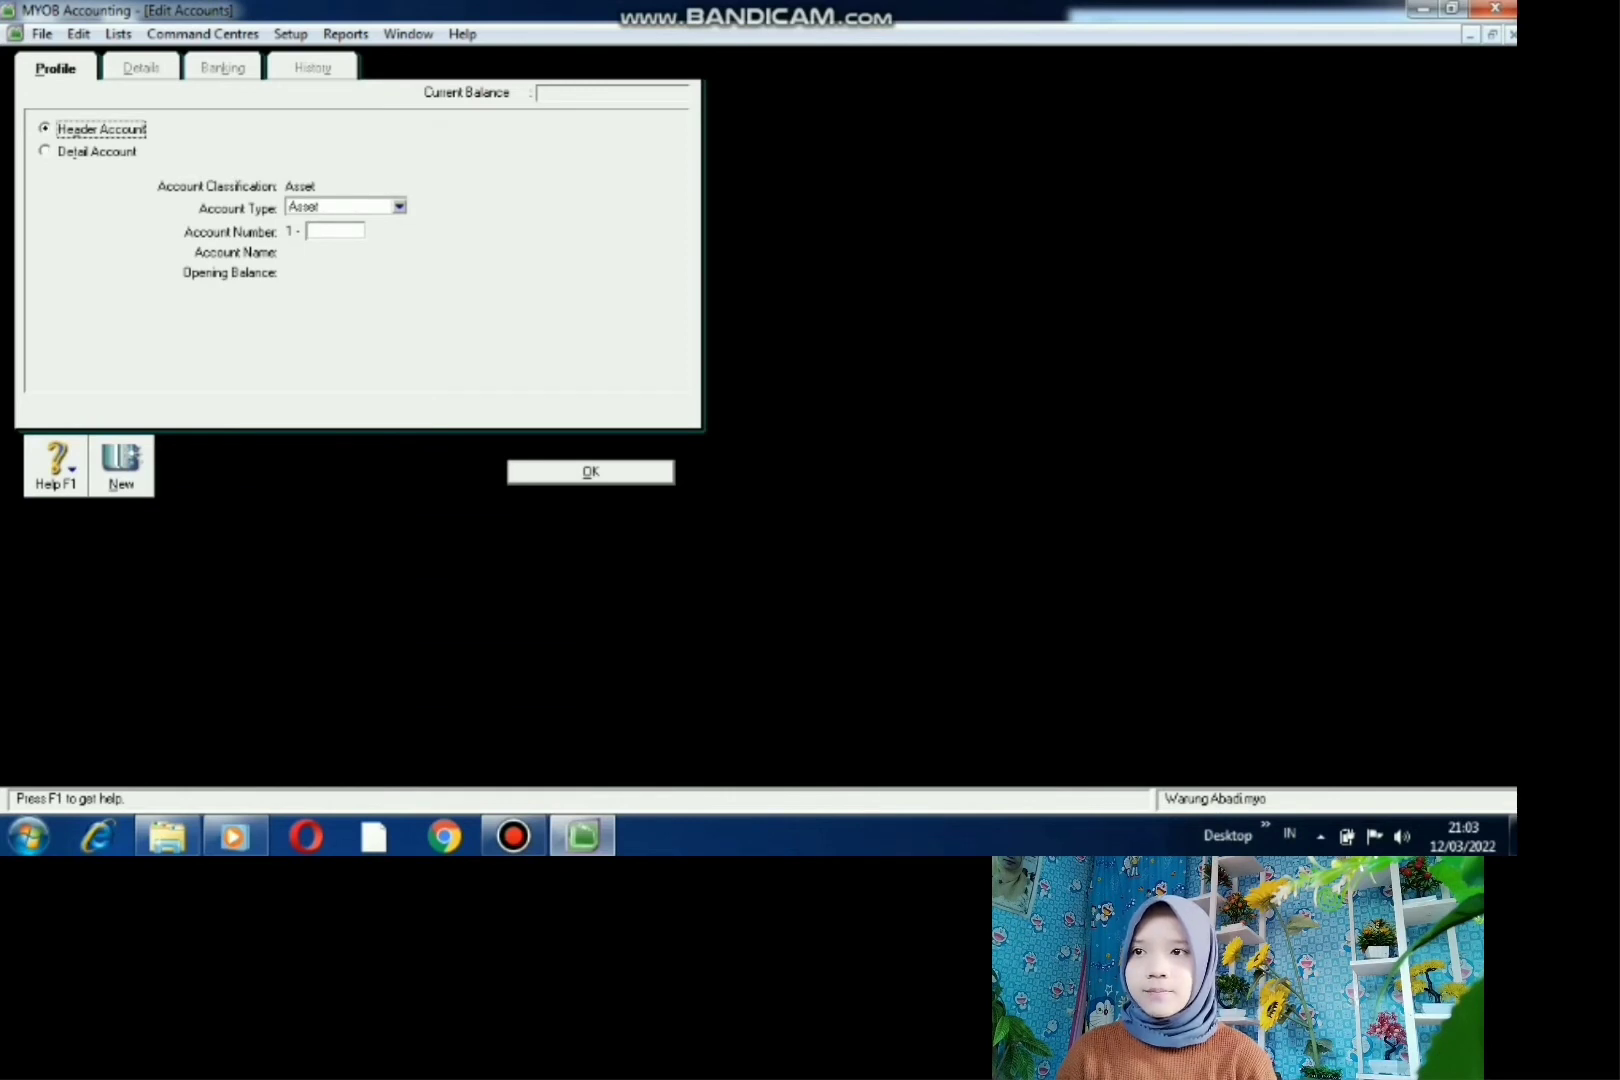
{"action": "left_click", "coordinate": [399, 207]}
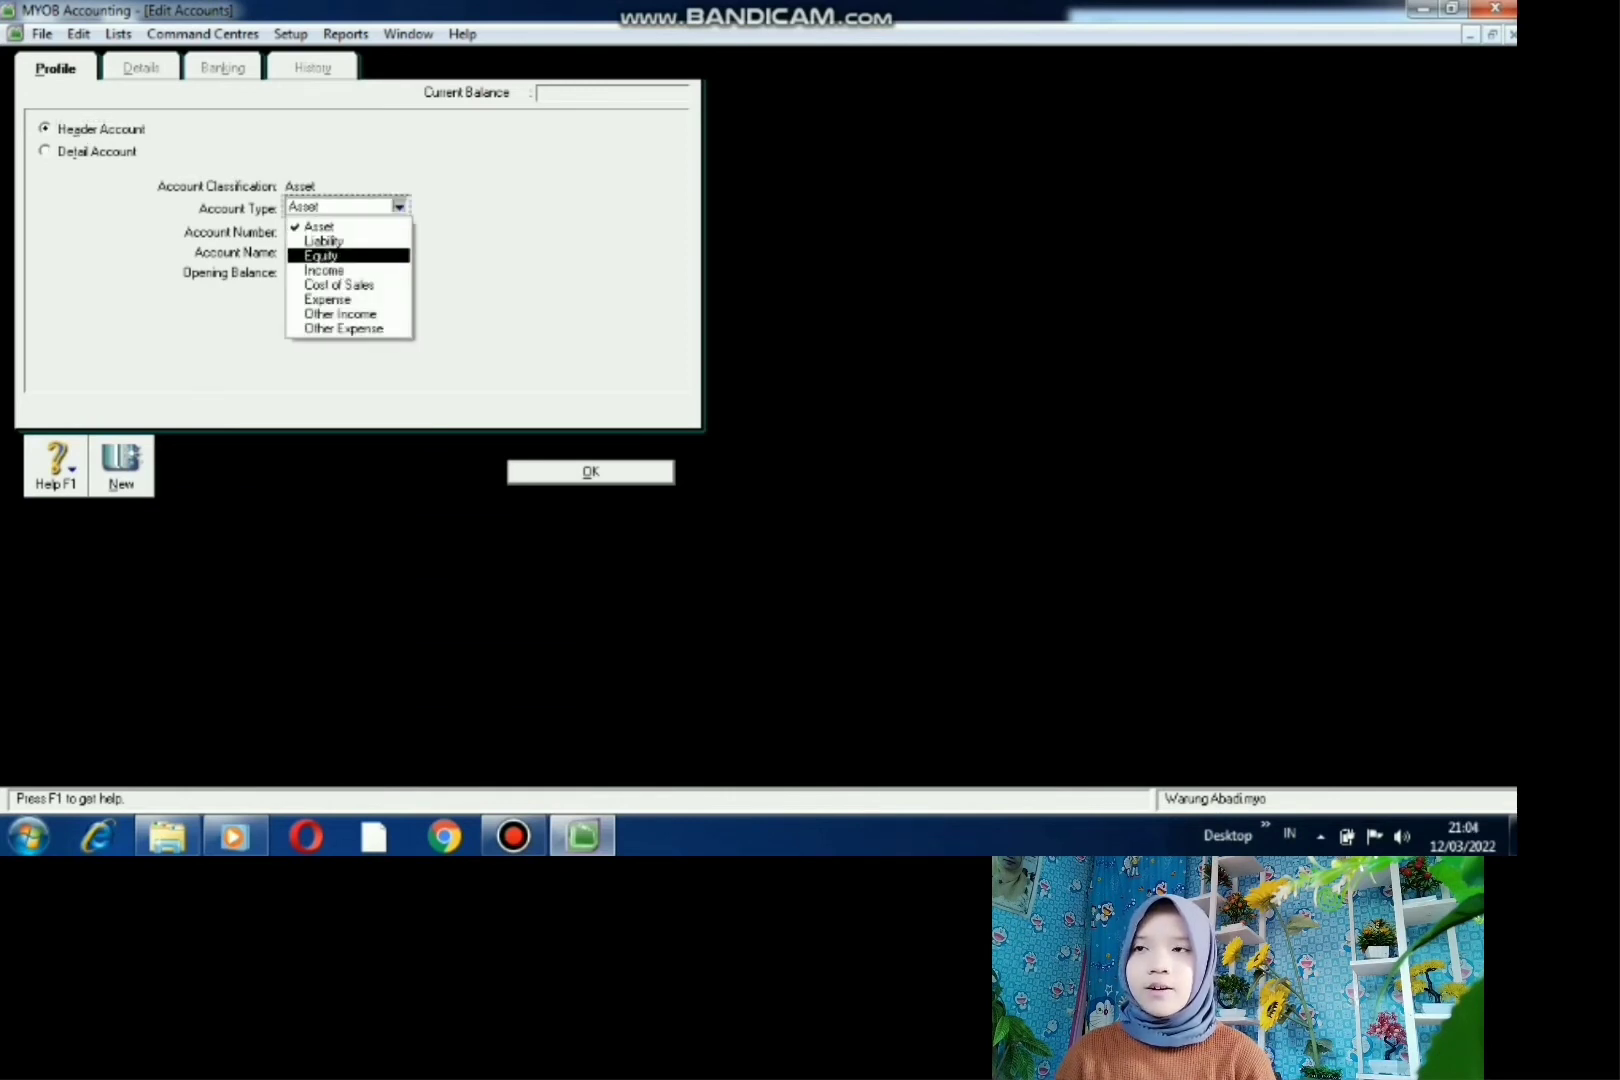
{"action": "left_click", "coordinate": [347, 256]}
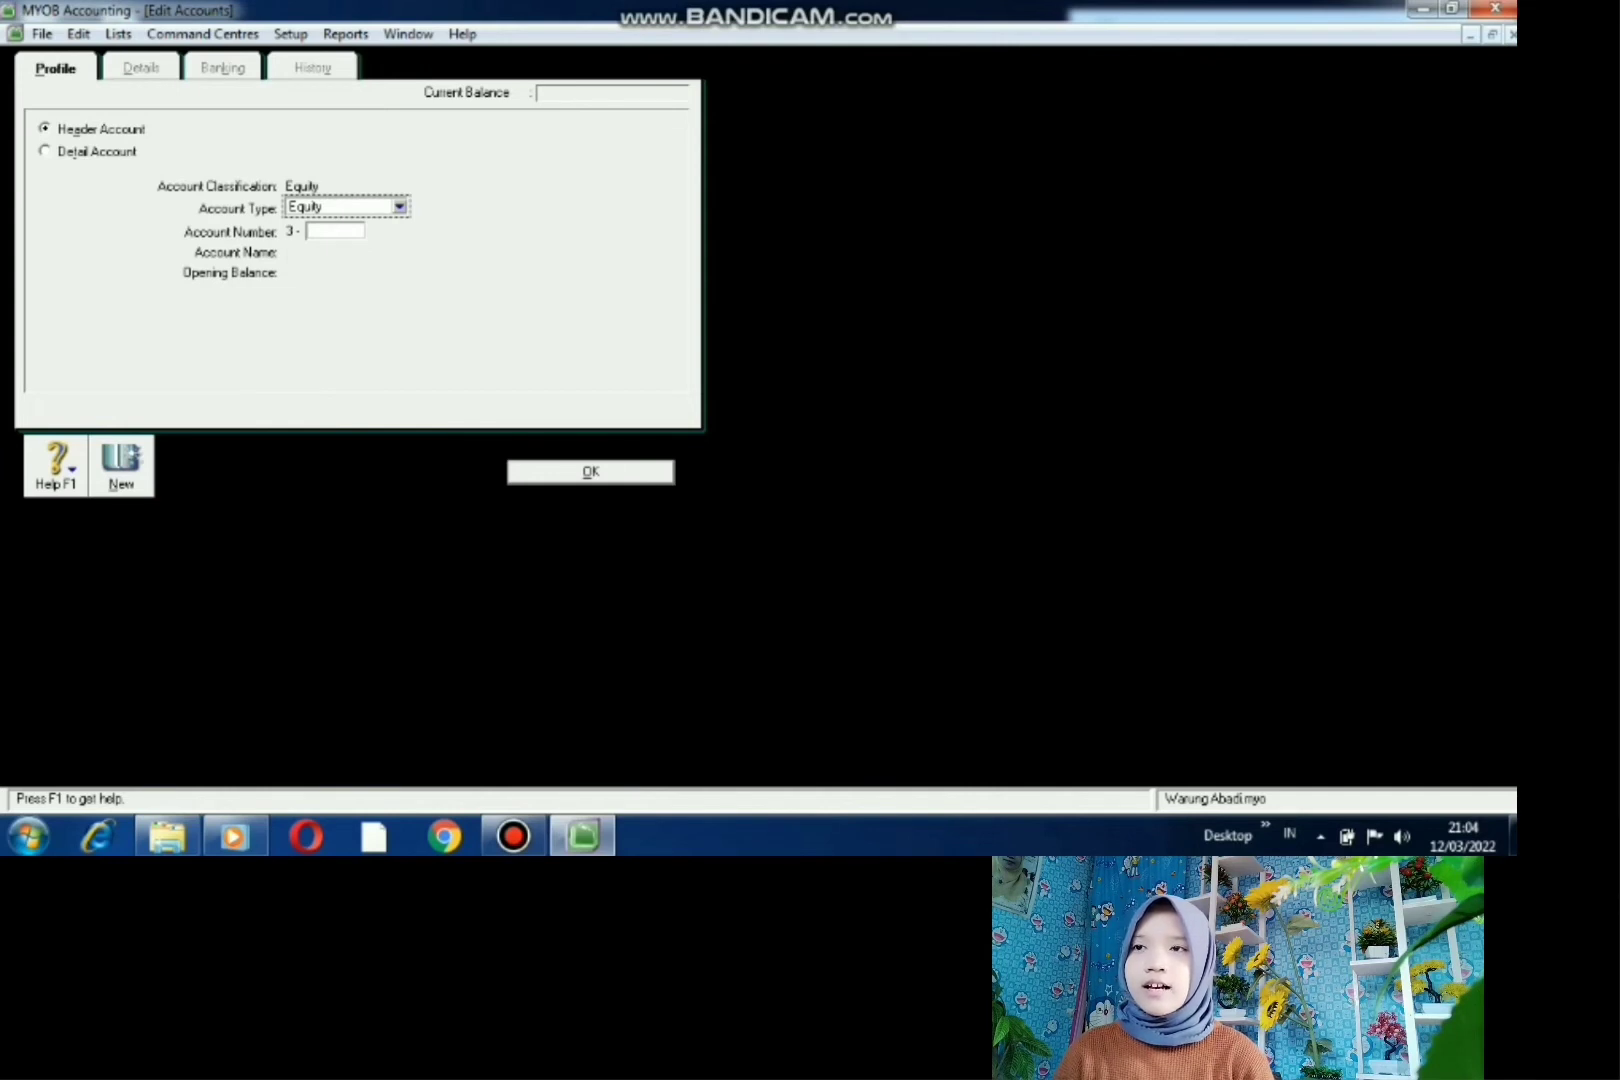
{"action": "key", "text": "Tab"}
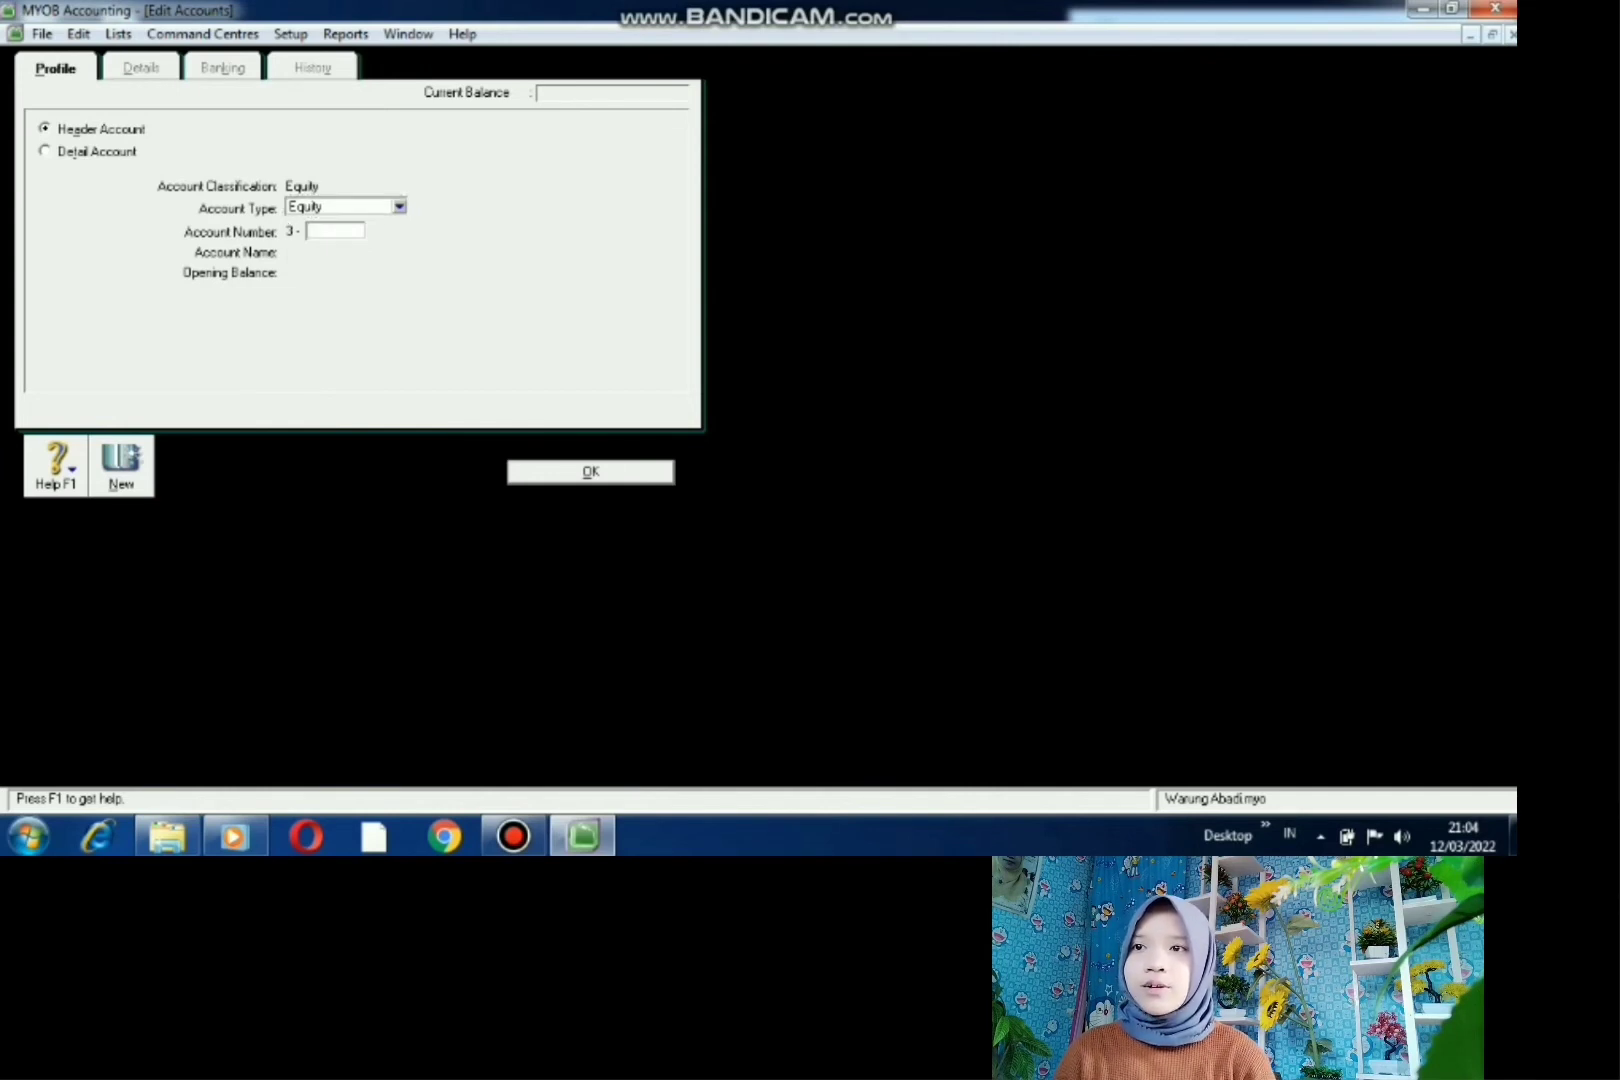
{"action": "type", "text": "2"}
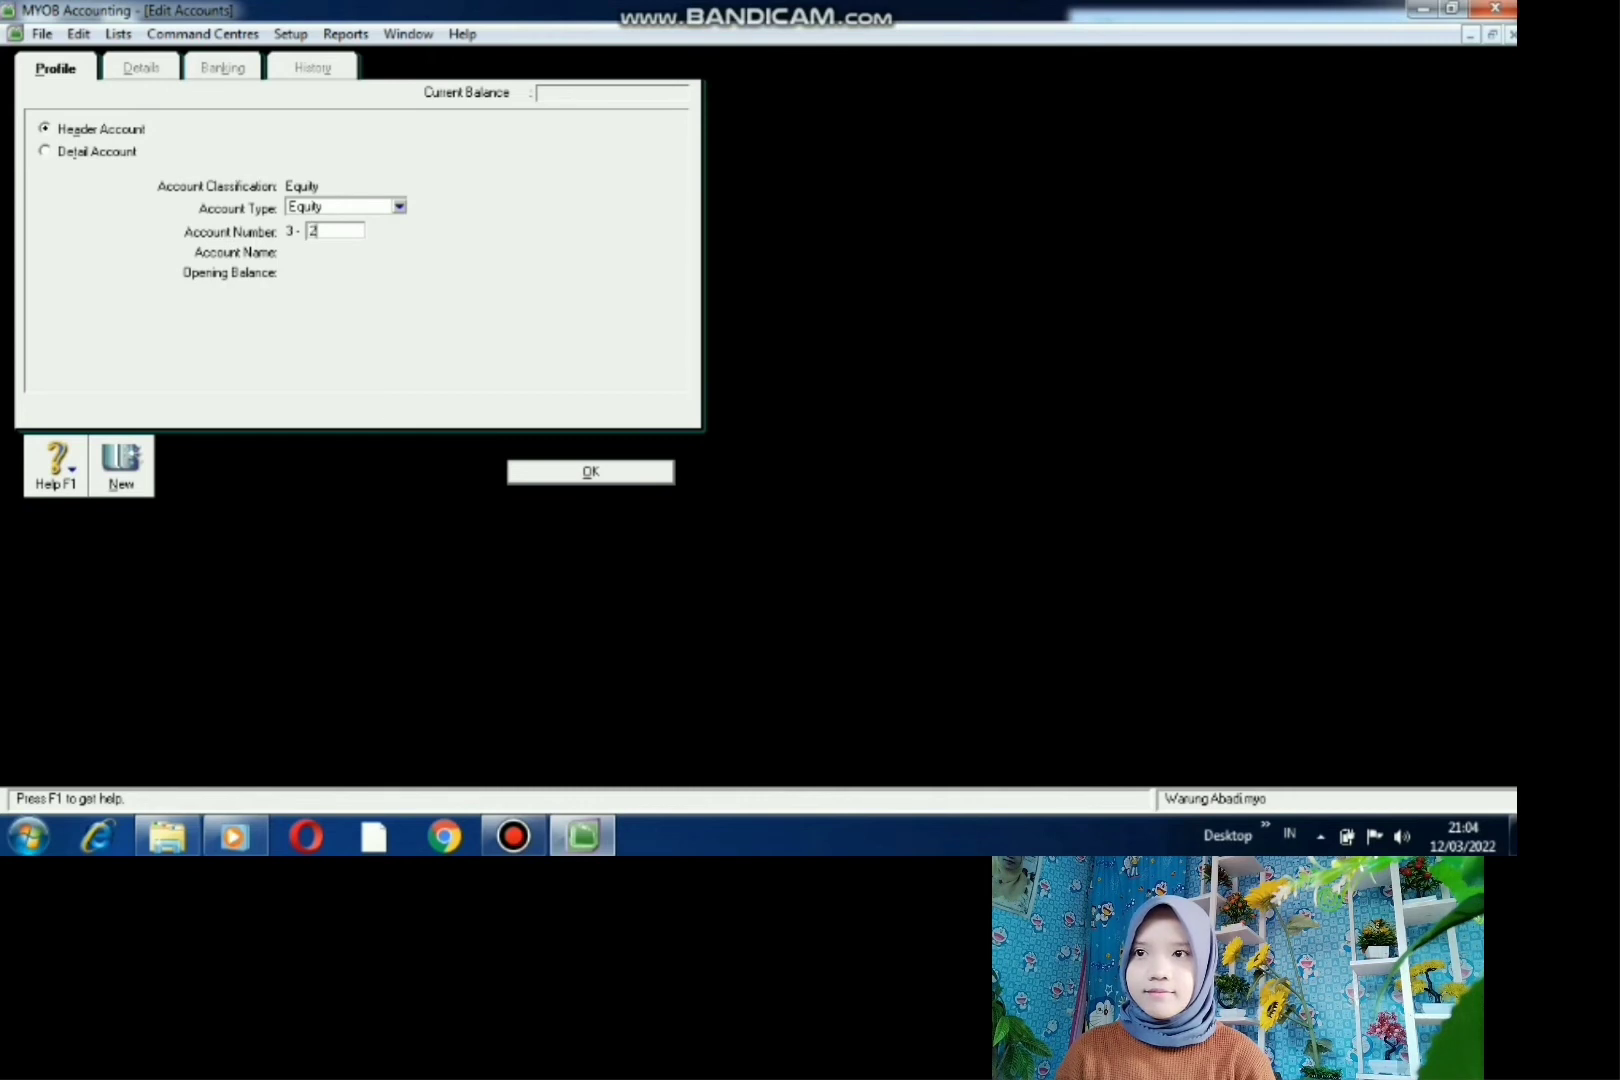
{"action": "type", "text": "000"}
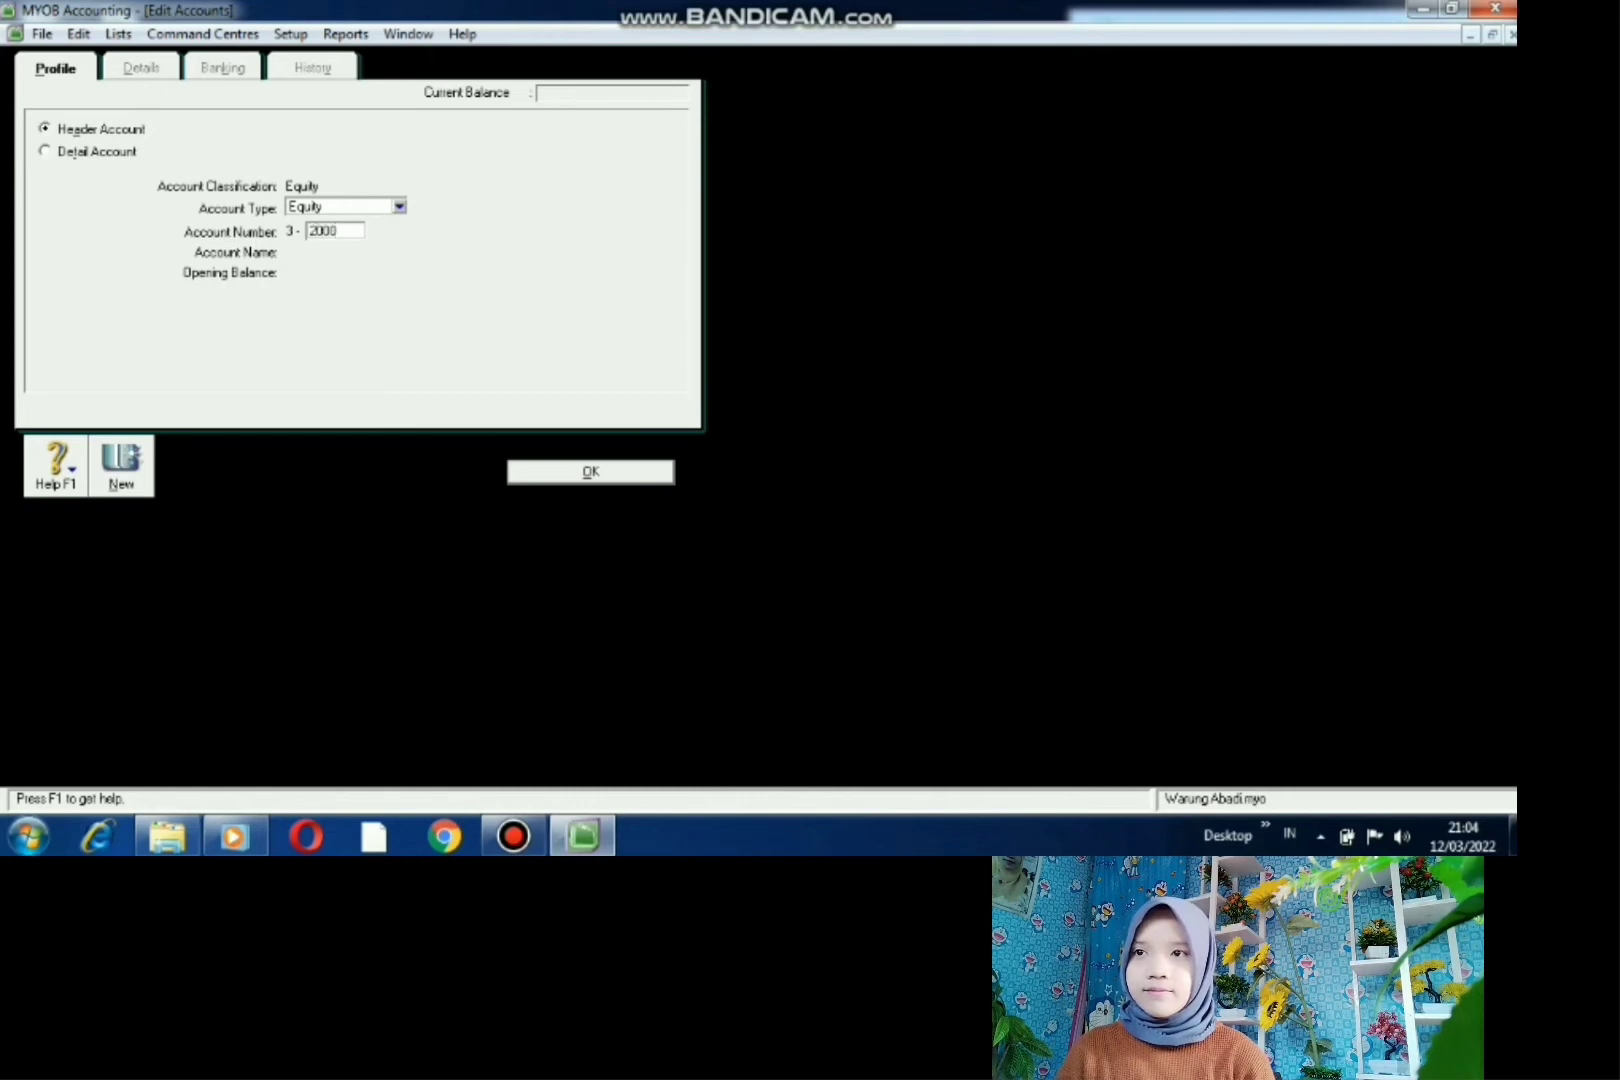
{"action": "key", "text": "Tab"}
{"action": "type", "text": "MO"}
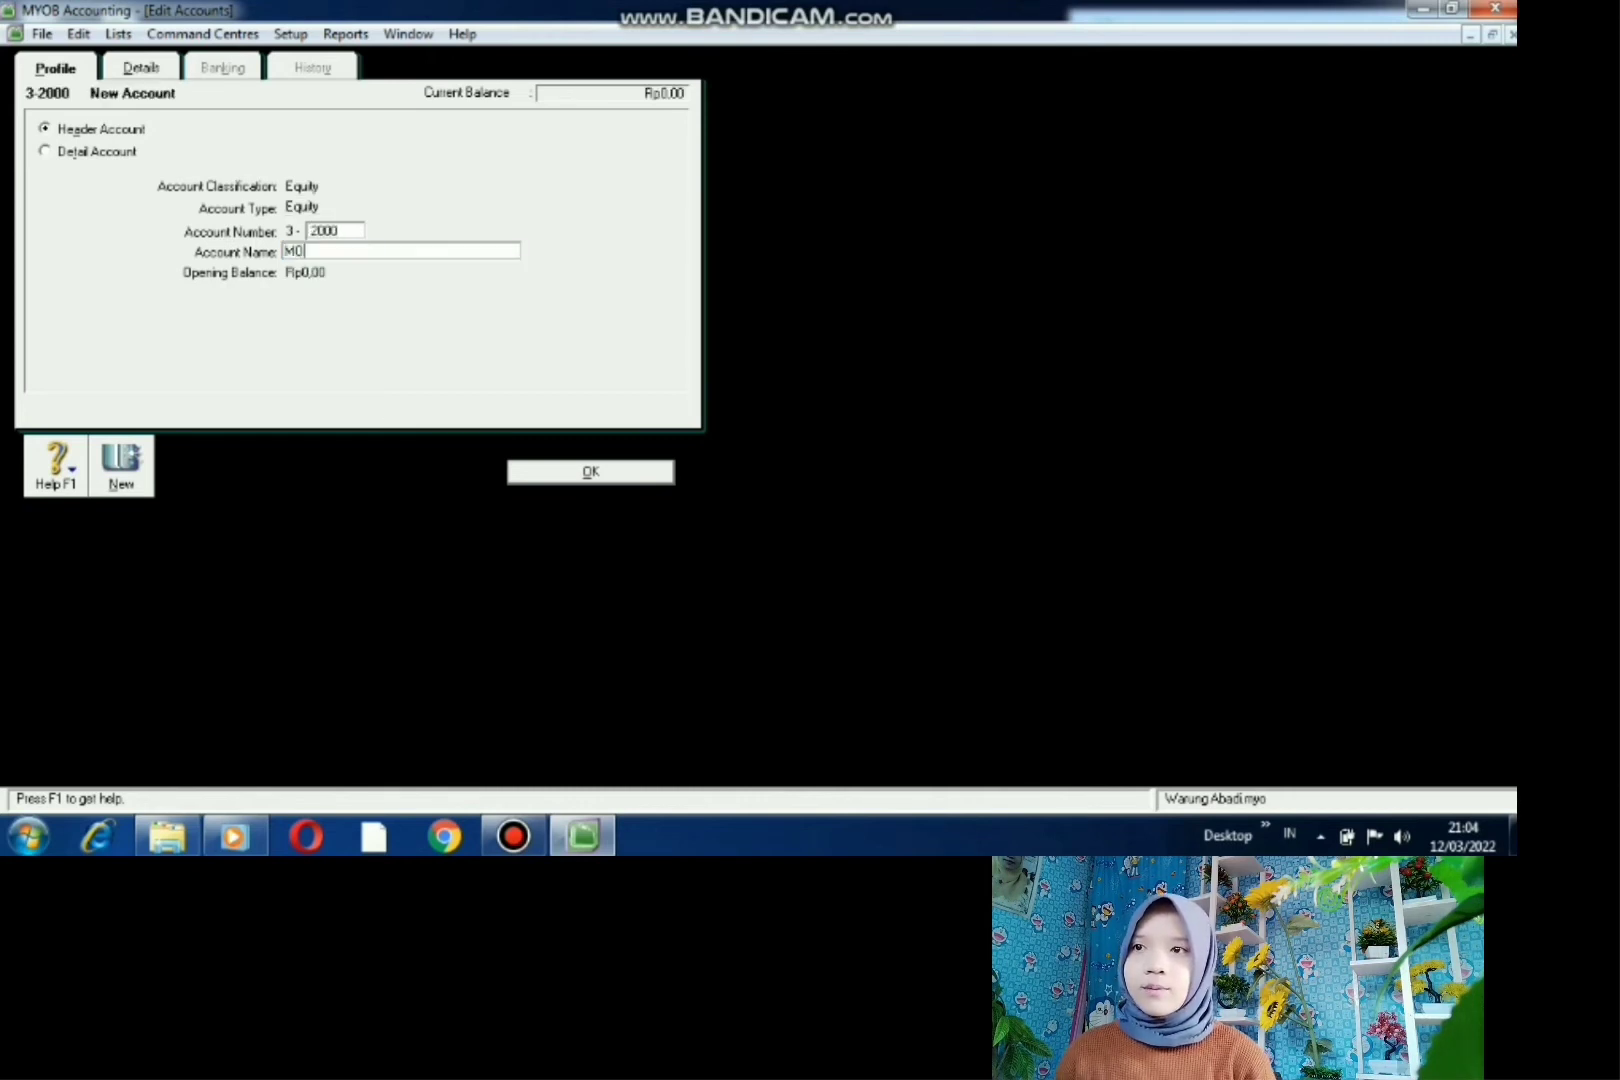
{"action": "type", "text": "DAL P"}
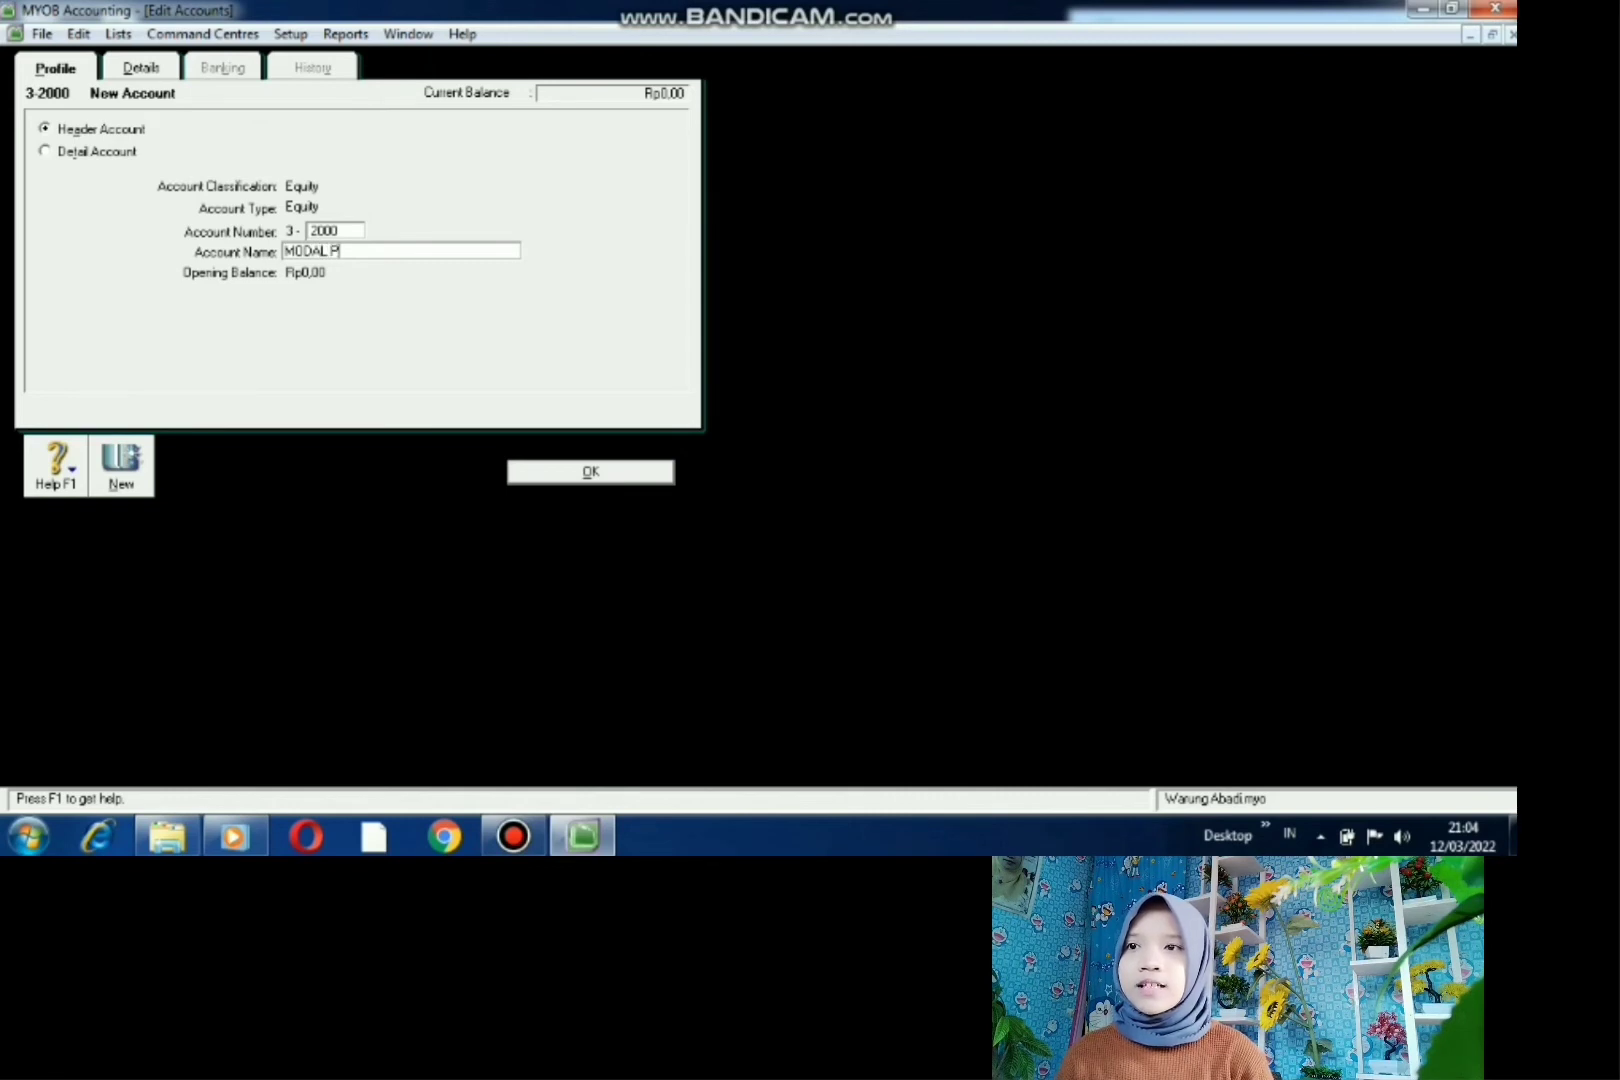
{"action": "type", "text": "RIBADI"}
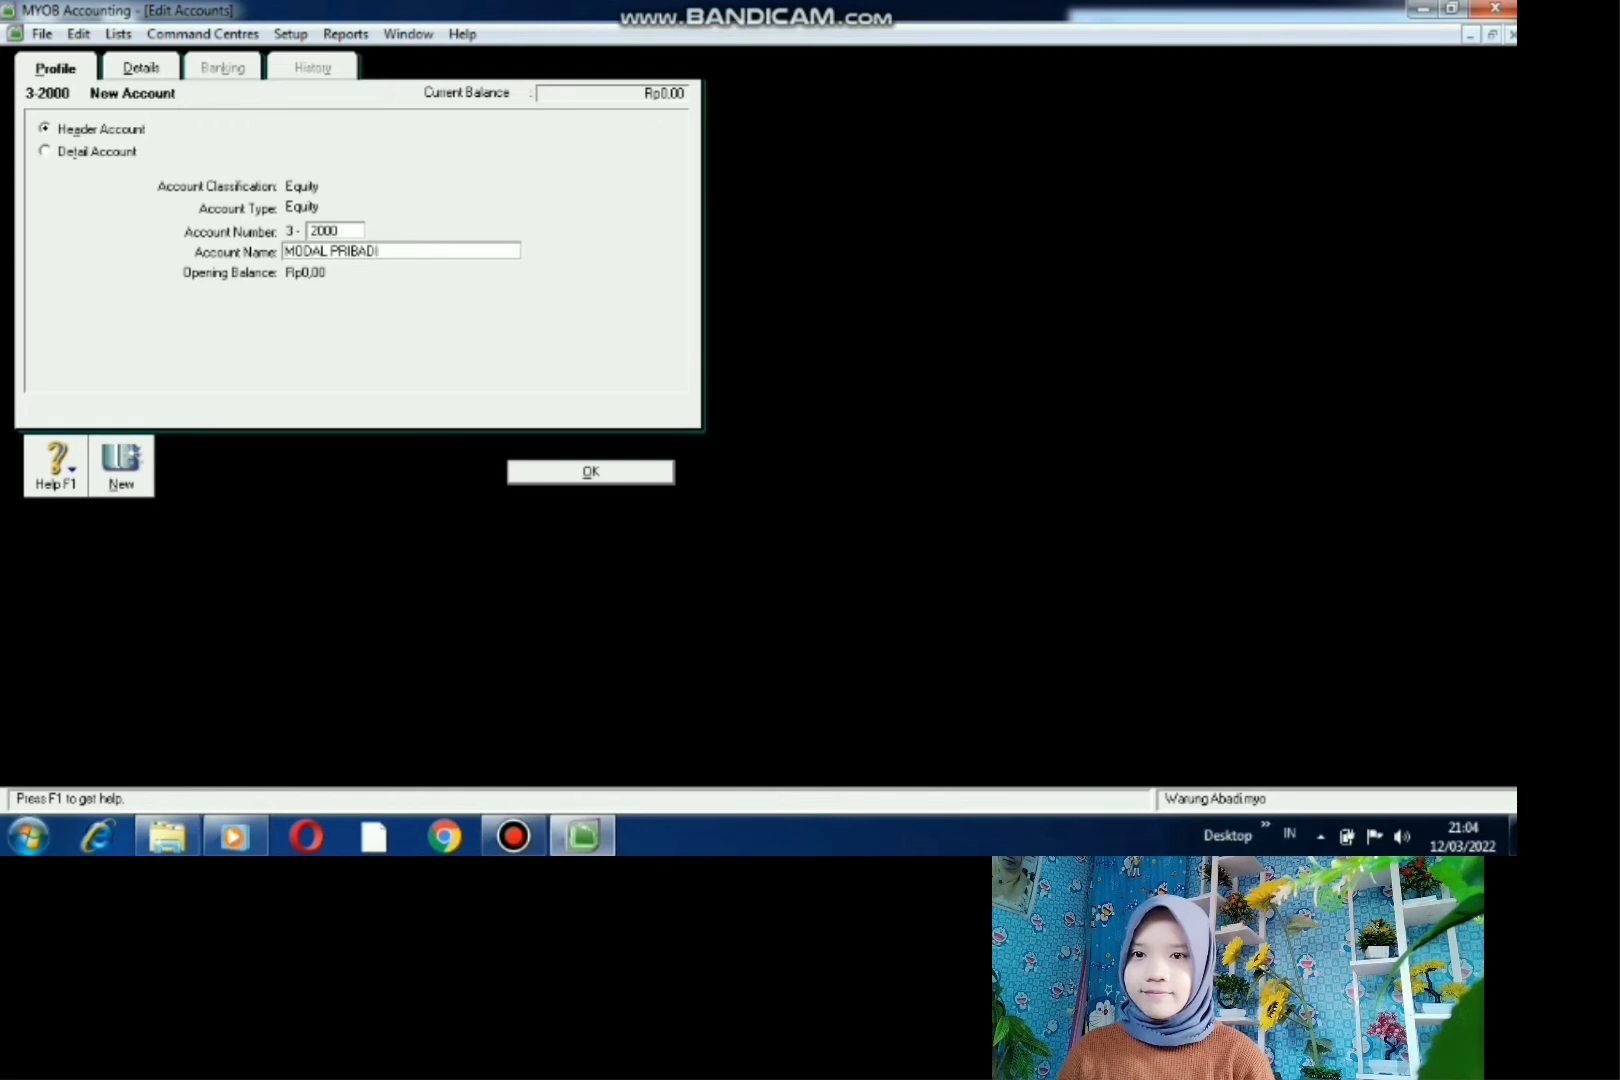
{"action": "key", "text": "Return"}
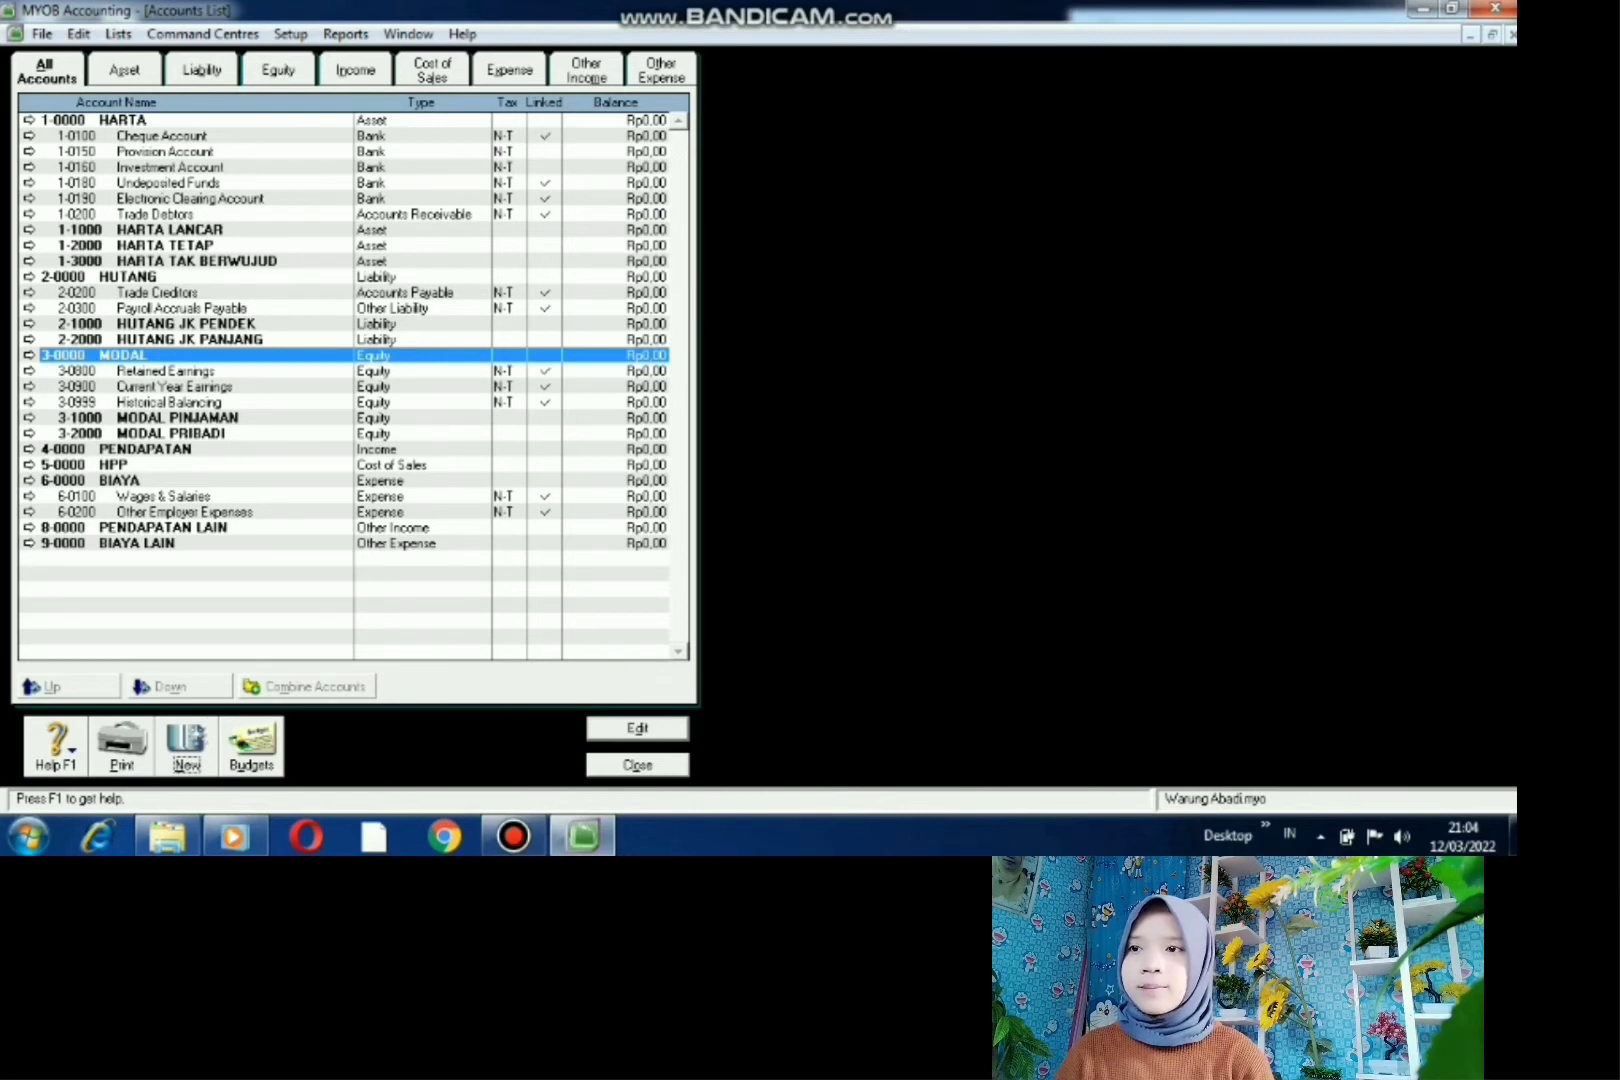
- Create an Expense-type header account 6-1000 named BIAYA PERAWATAN beneath 6-0000 BIAYA
{"action": "left_click", "coordinate": [120, 481]}
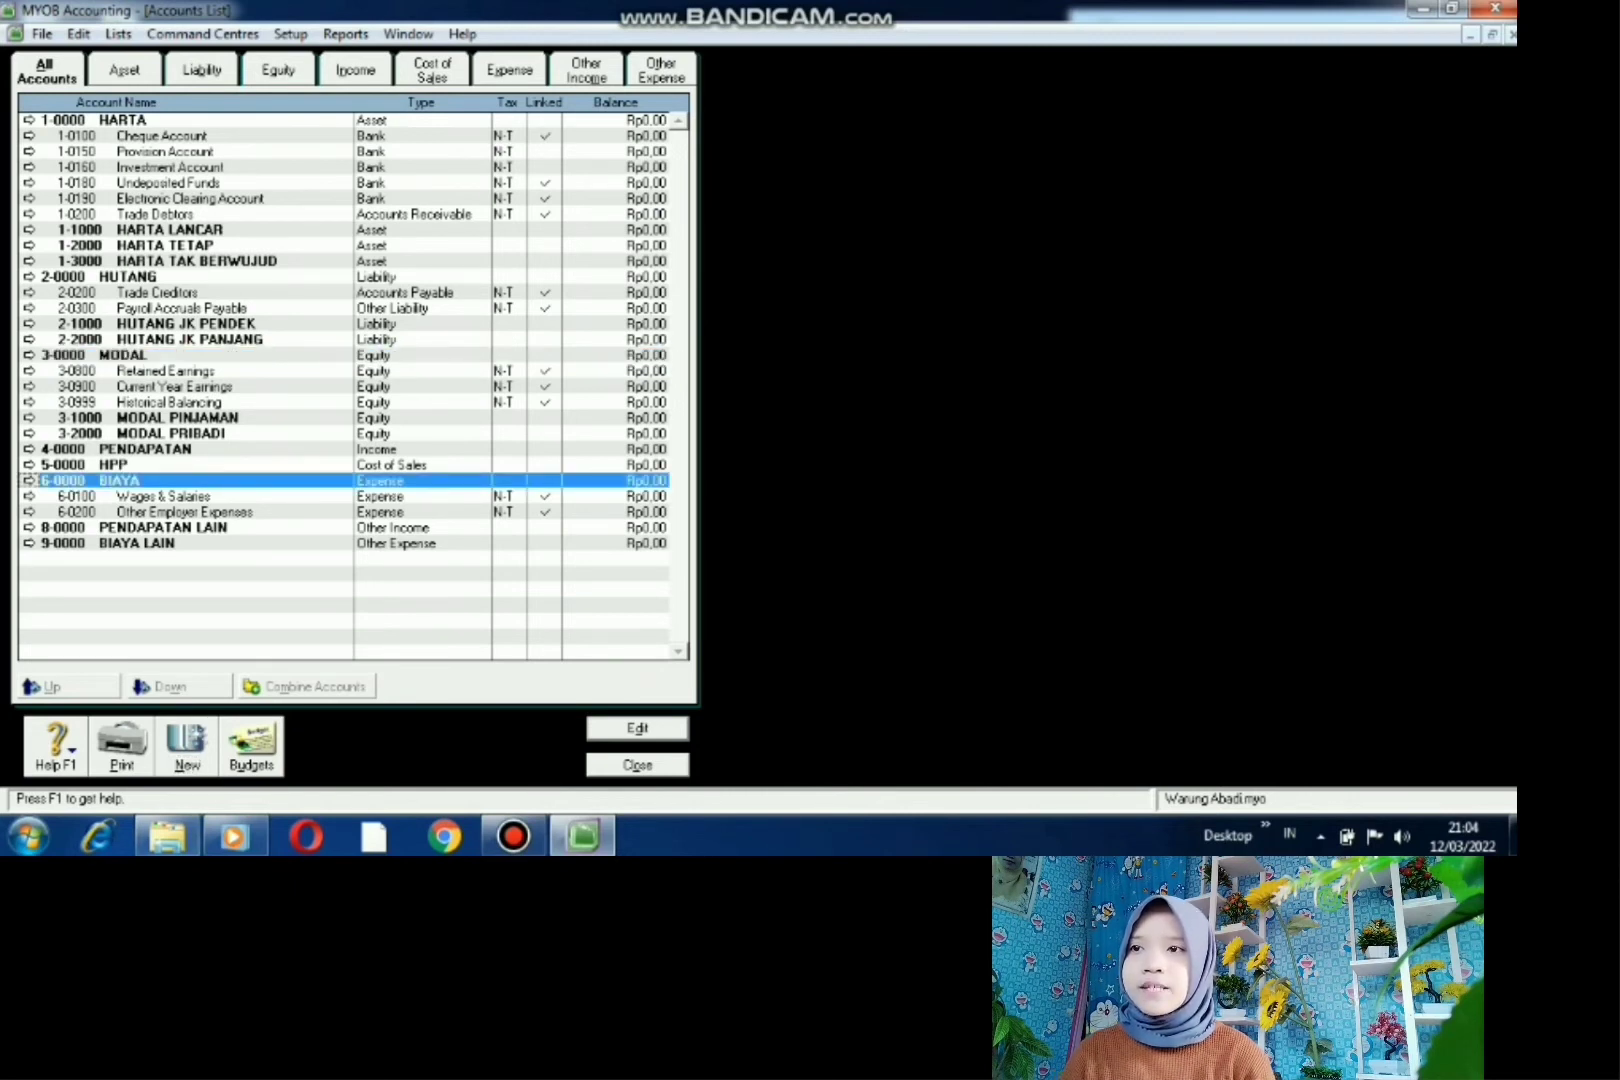
{"action": "left_click", "coordinate": [187, 748]}
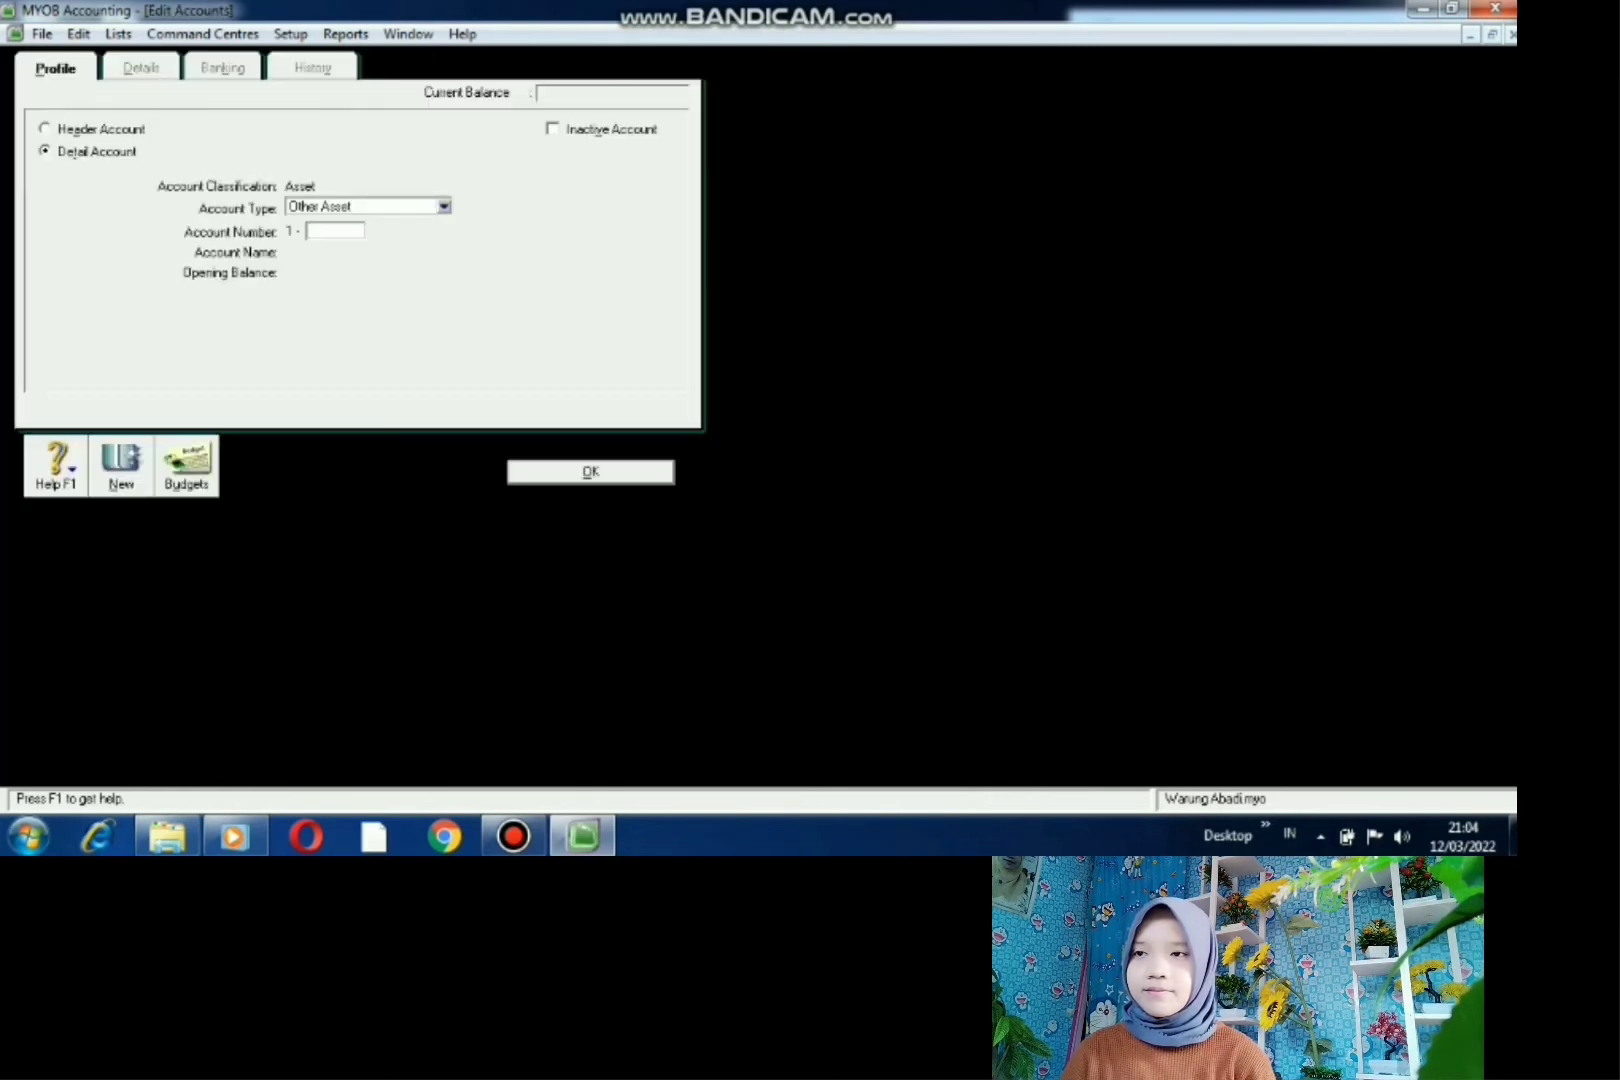
{"action": "left_click", "coordinate": [45, 129]}
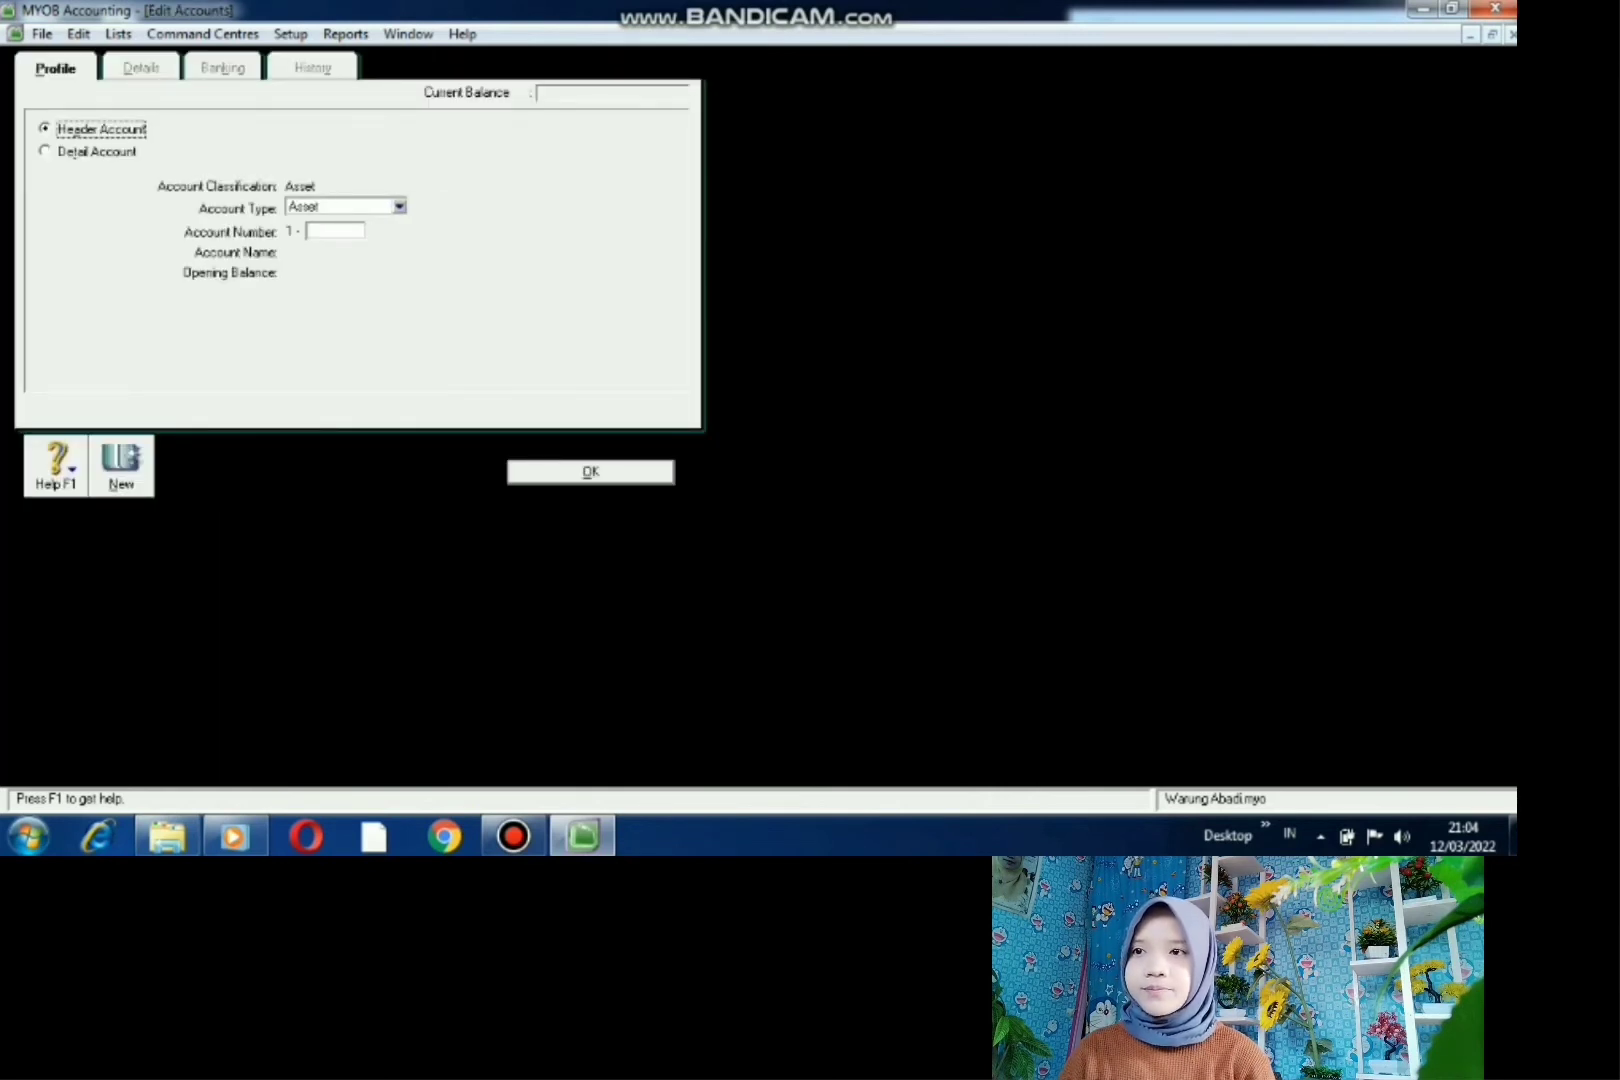
{"action": "left_click", "coordinate": [399, 206]}
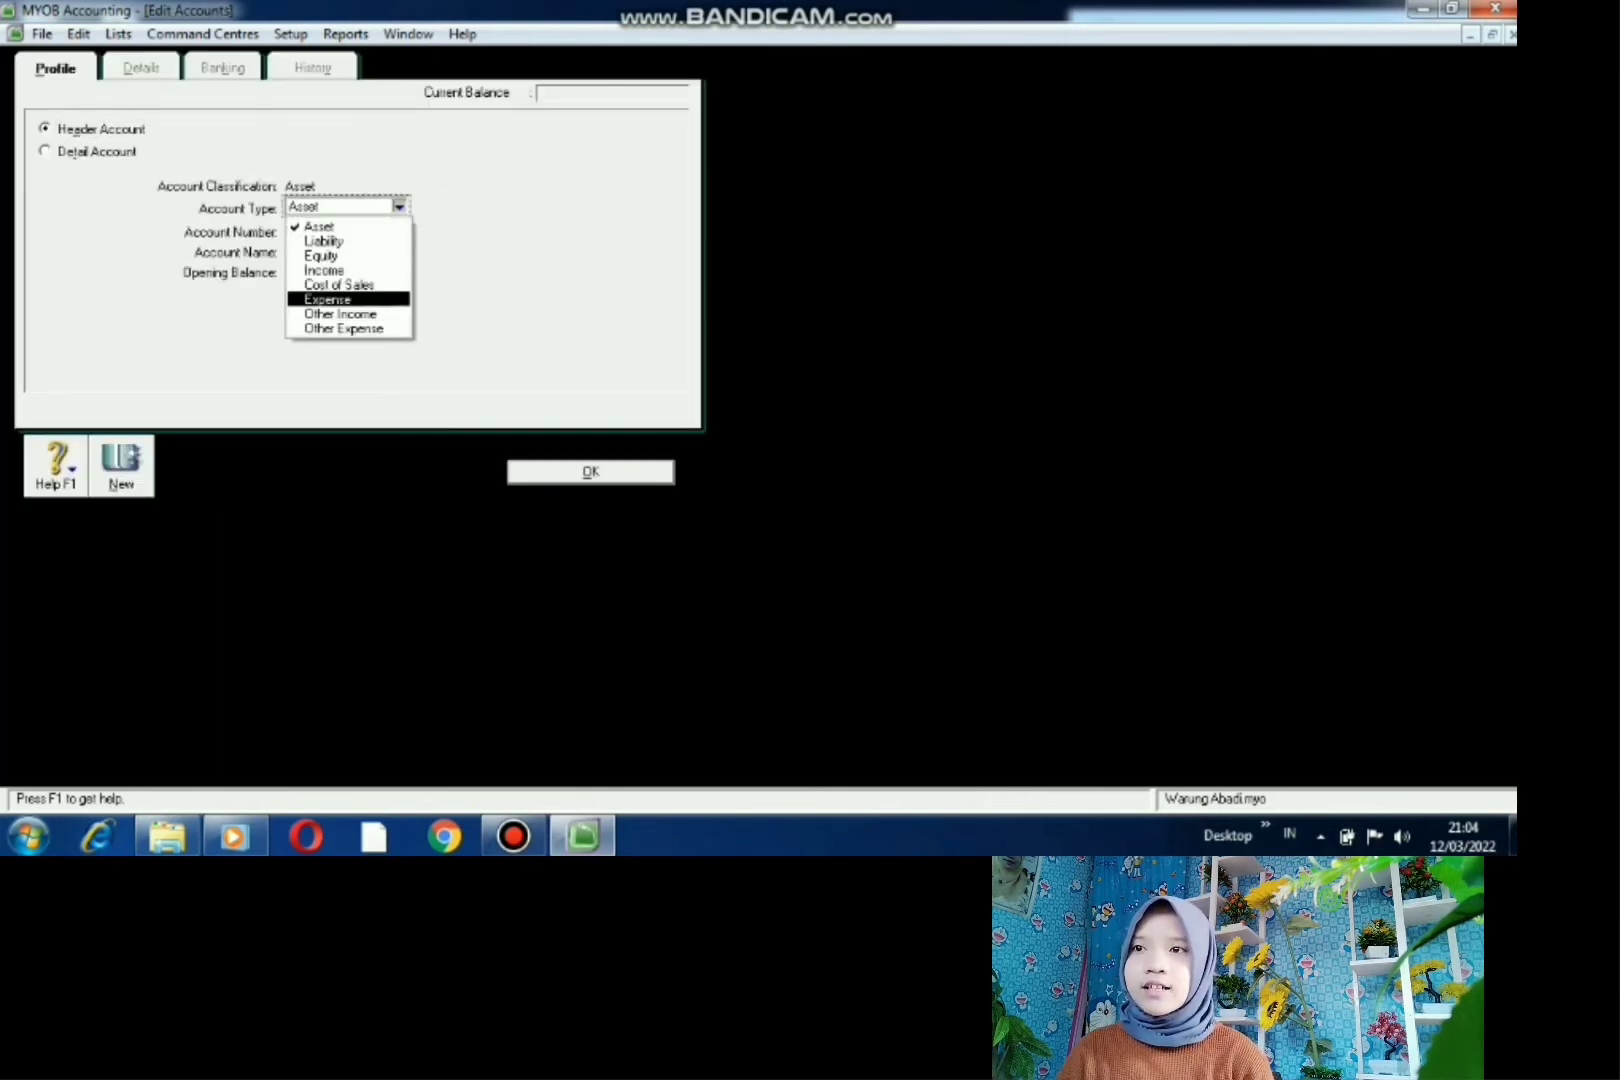
{"action": "left_click", "coordinate": [340, 298]}
{"action": "key", "text": "Tab"}
{"action": "type", "text": "1000"}
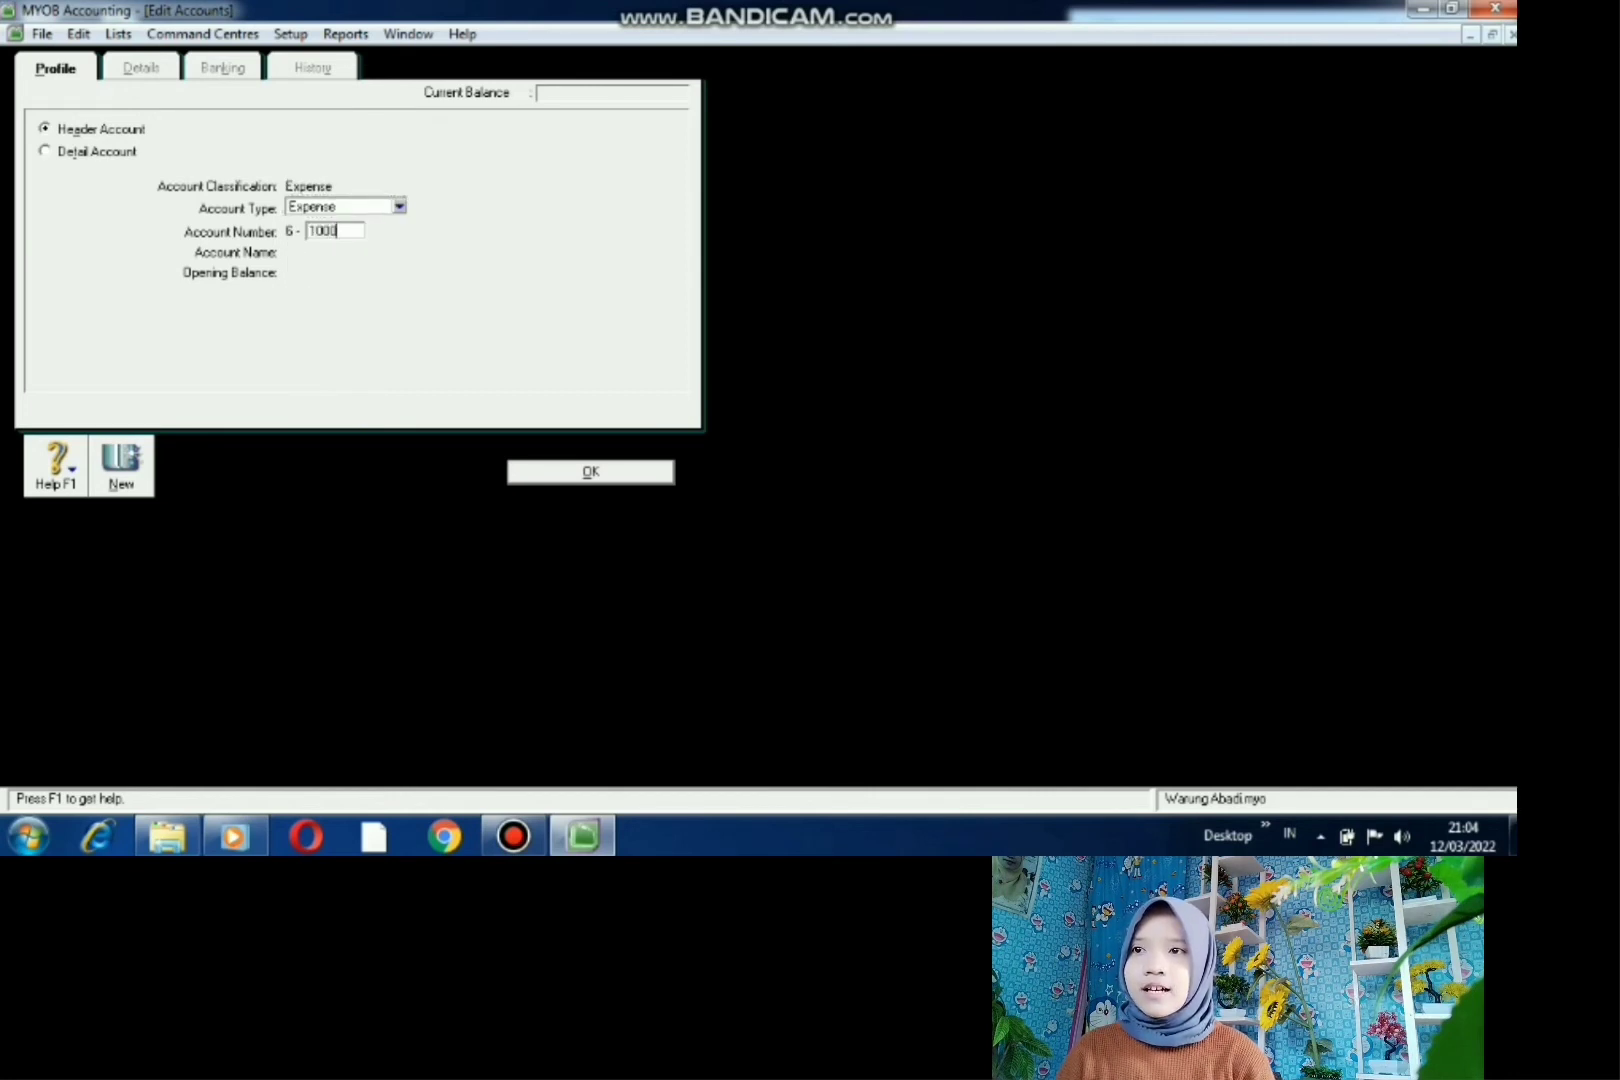
{"action": "key", "text": "Tab"}
{"action": "type", "text": "Bi"}
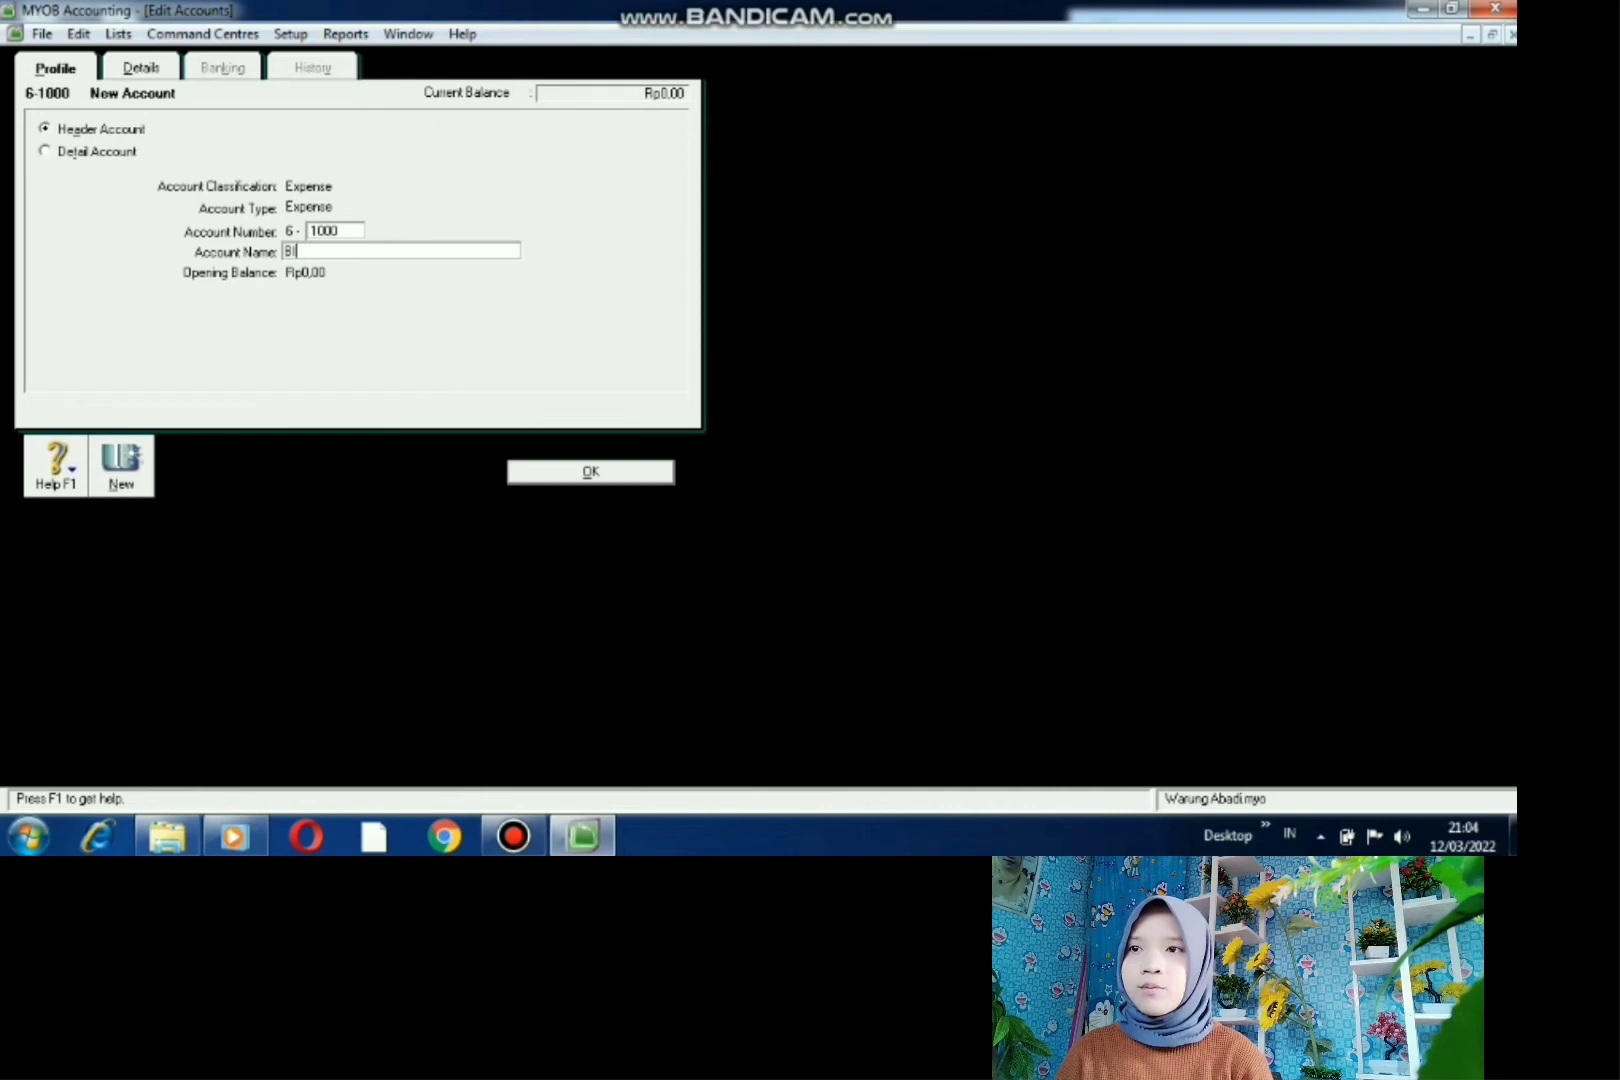
{"action": "type", "text": "AY"}
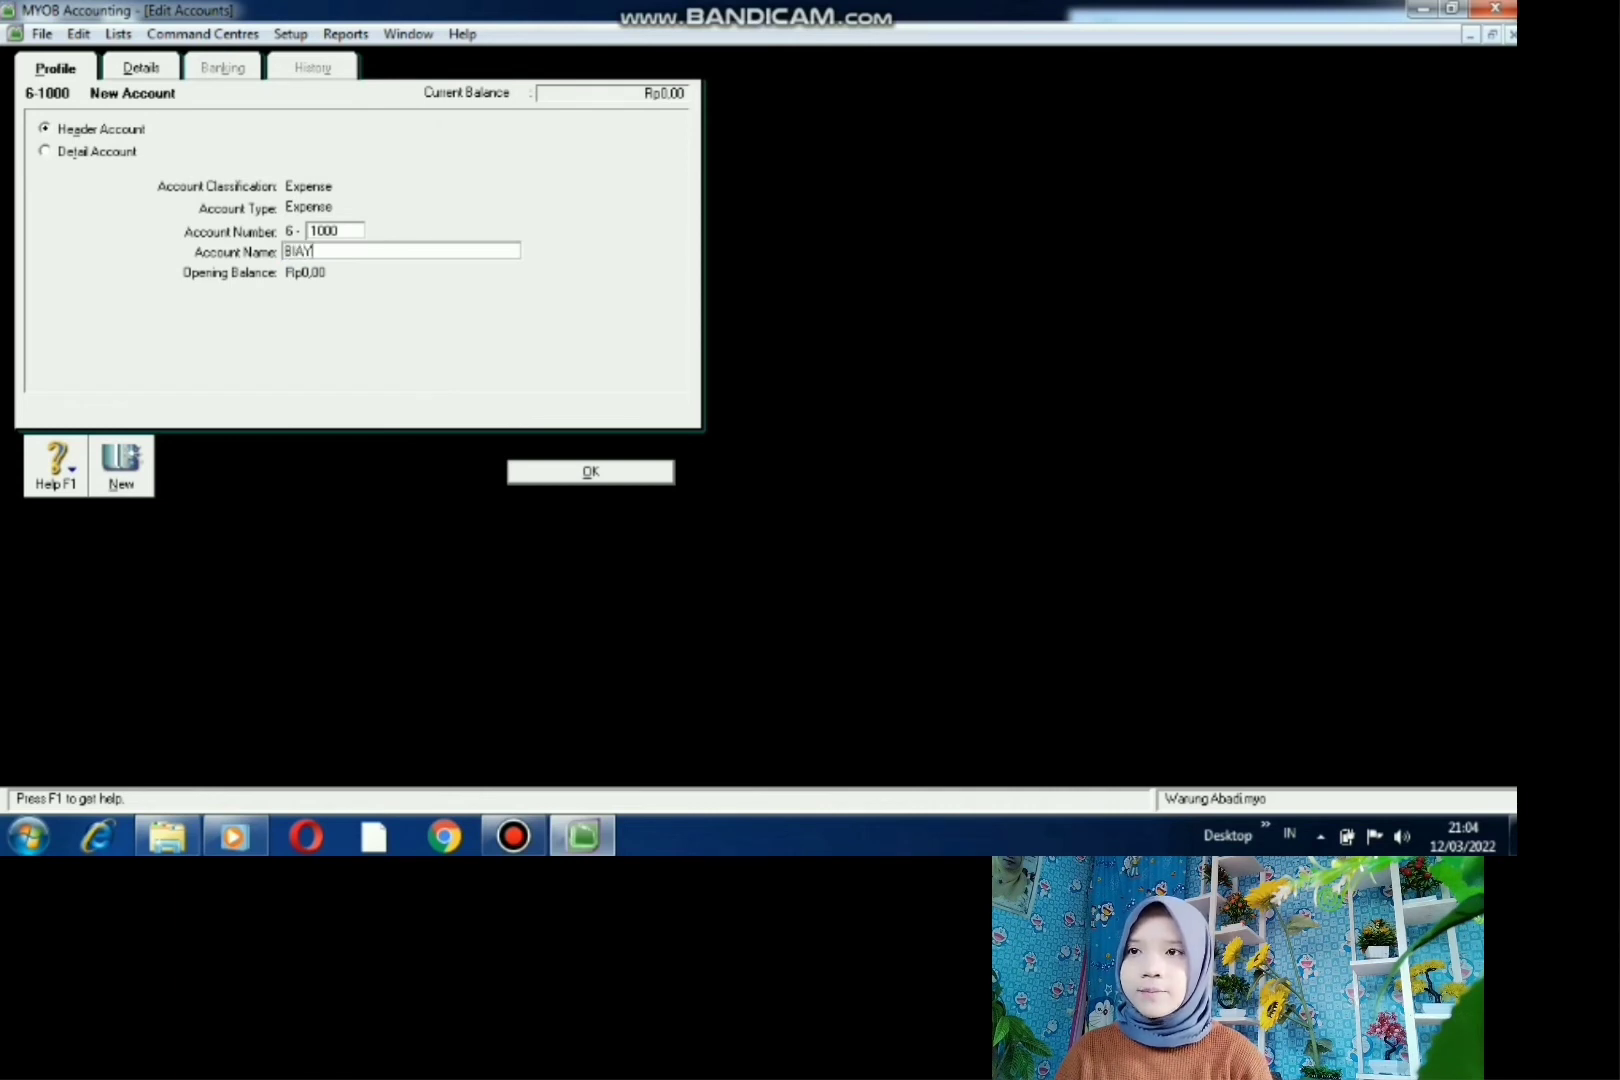
{"action": "type", "text": "A PER"}
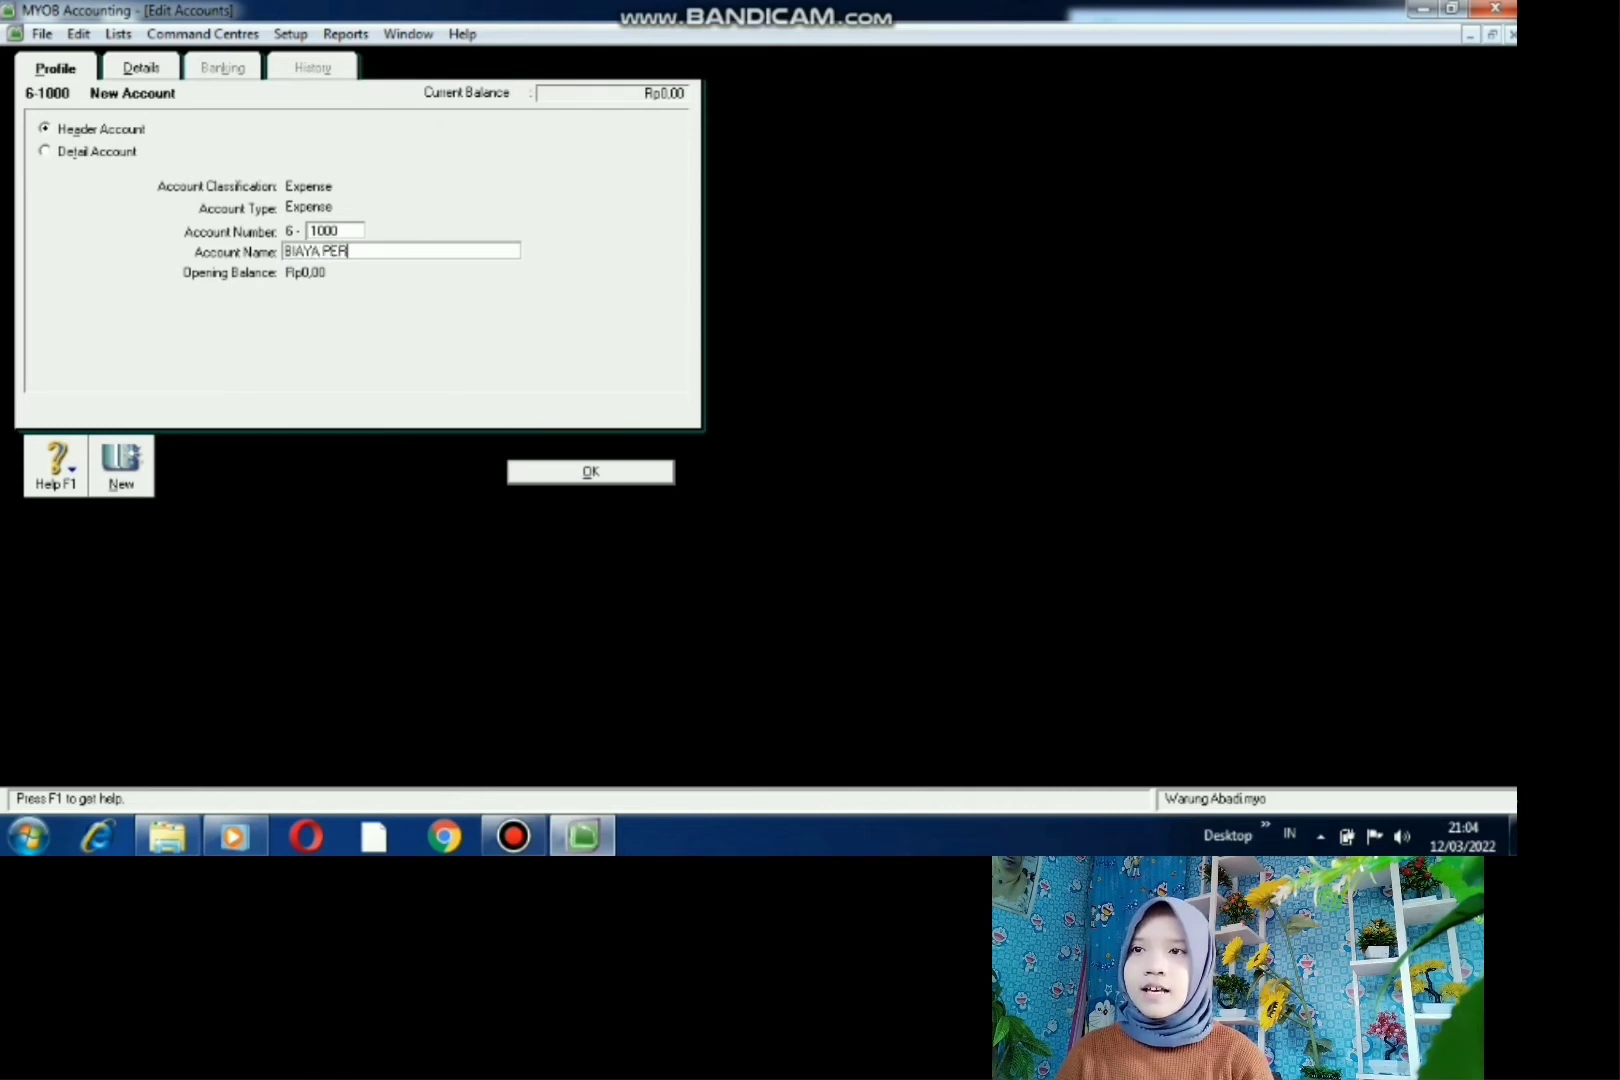
{"action": "type", "text": "AWATAN"}
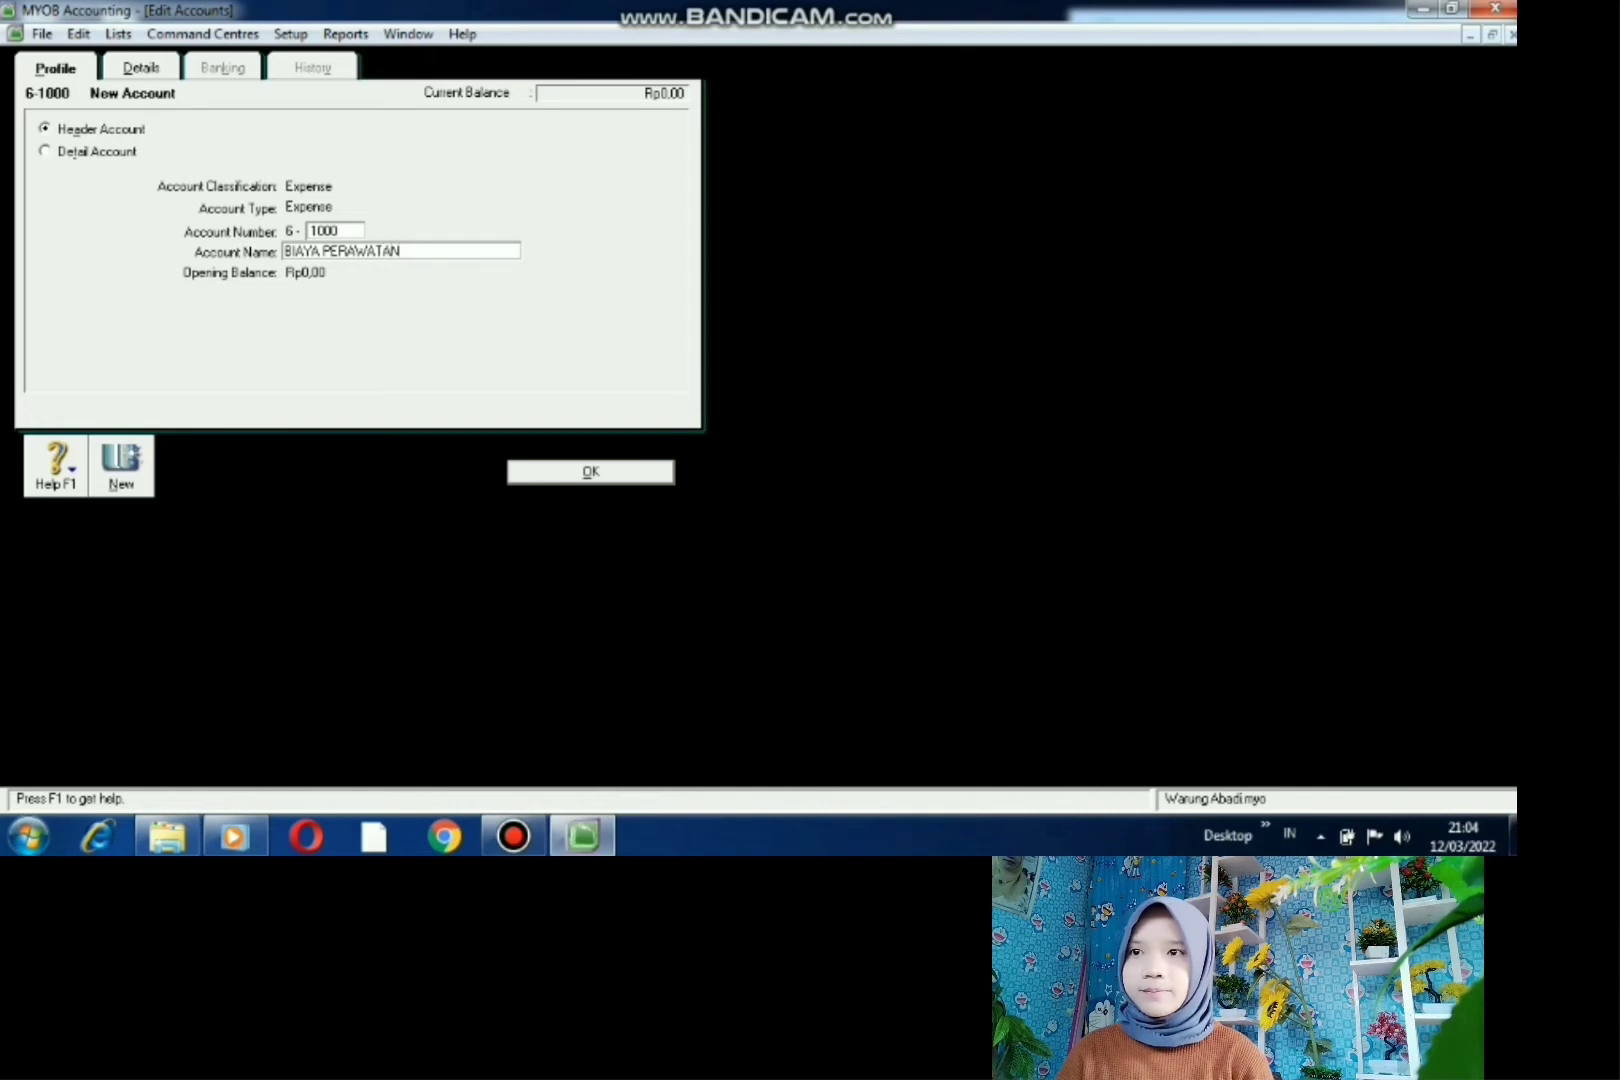
{"action": "key", "text": "Return"}
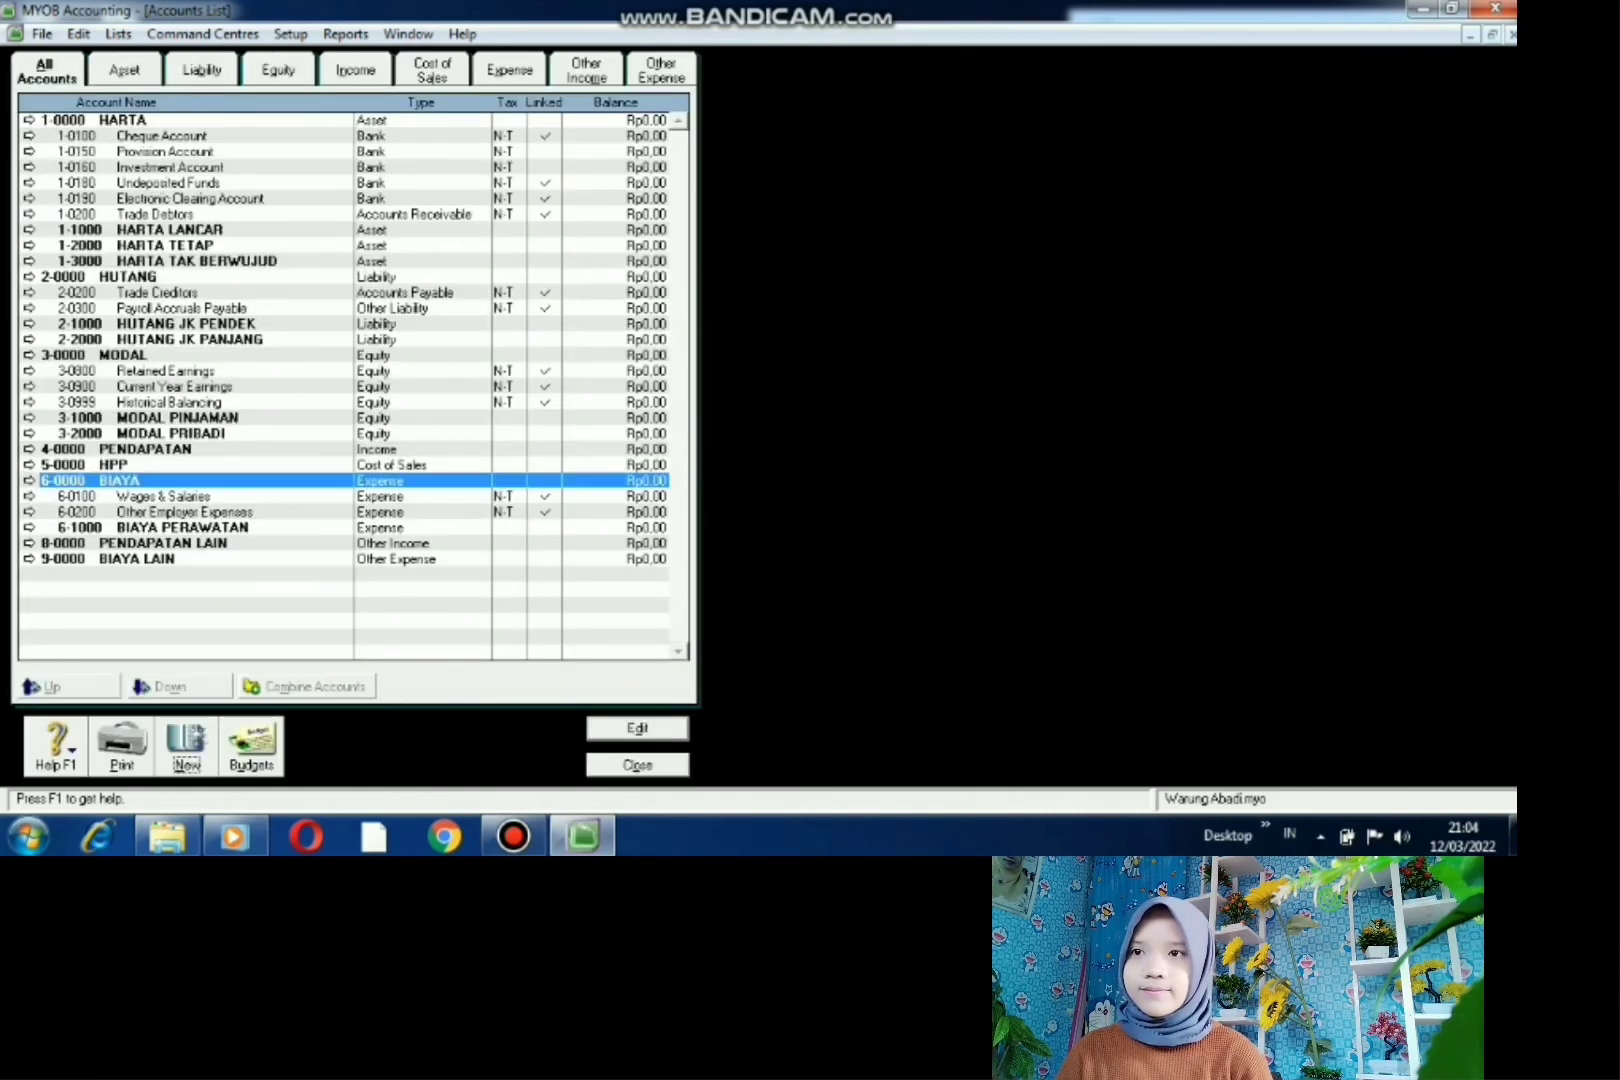
- Create a second Expense-type header account, 6-2000, also named BIAYA PERAWATAN
{"action": "key", "text": "alt+n"}
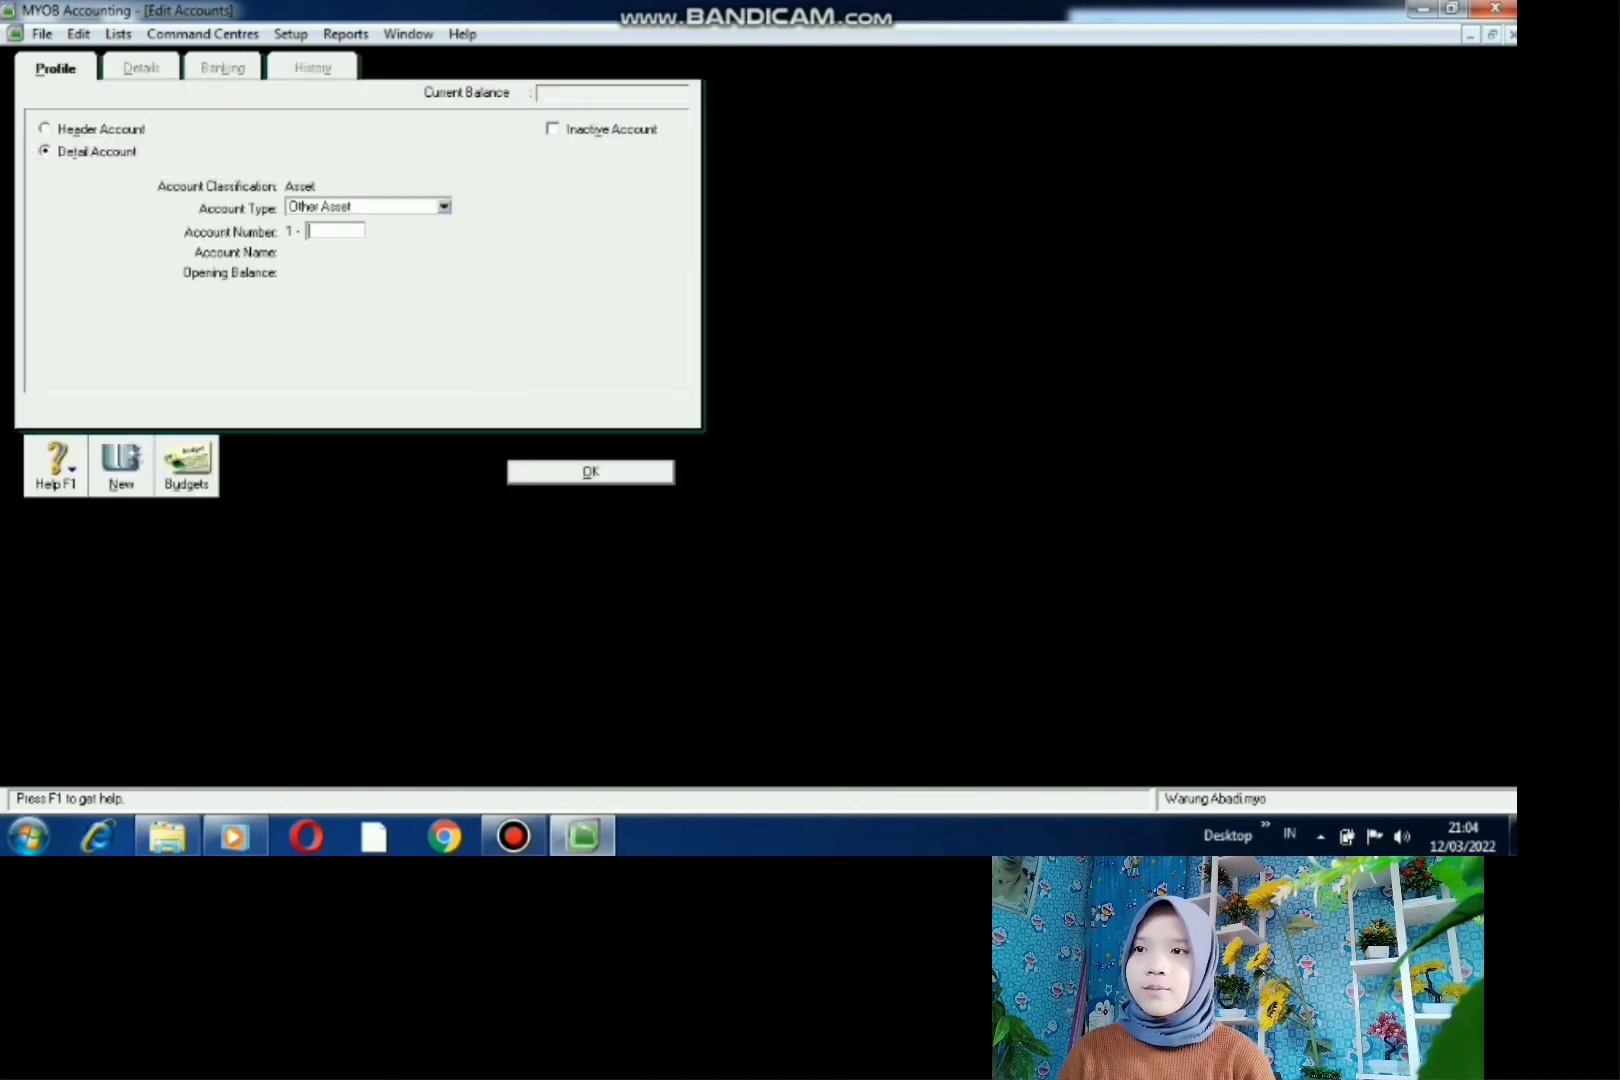
{"action": "left_click", "coordinate": [46, 129]}
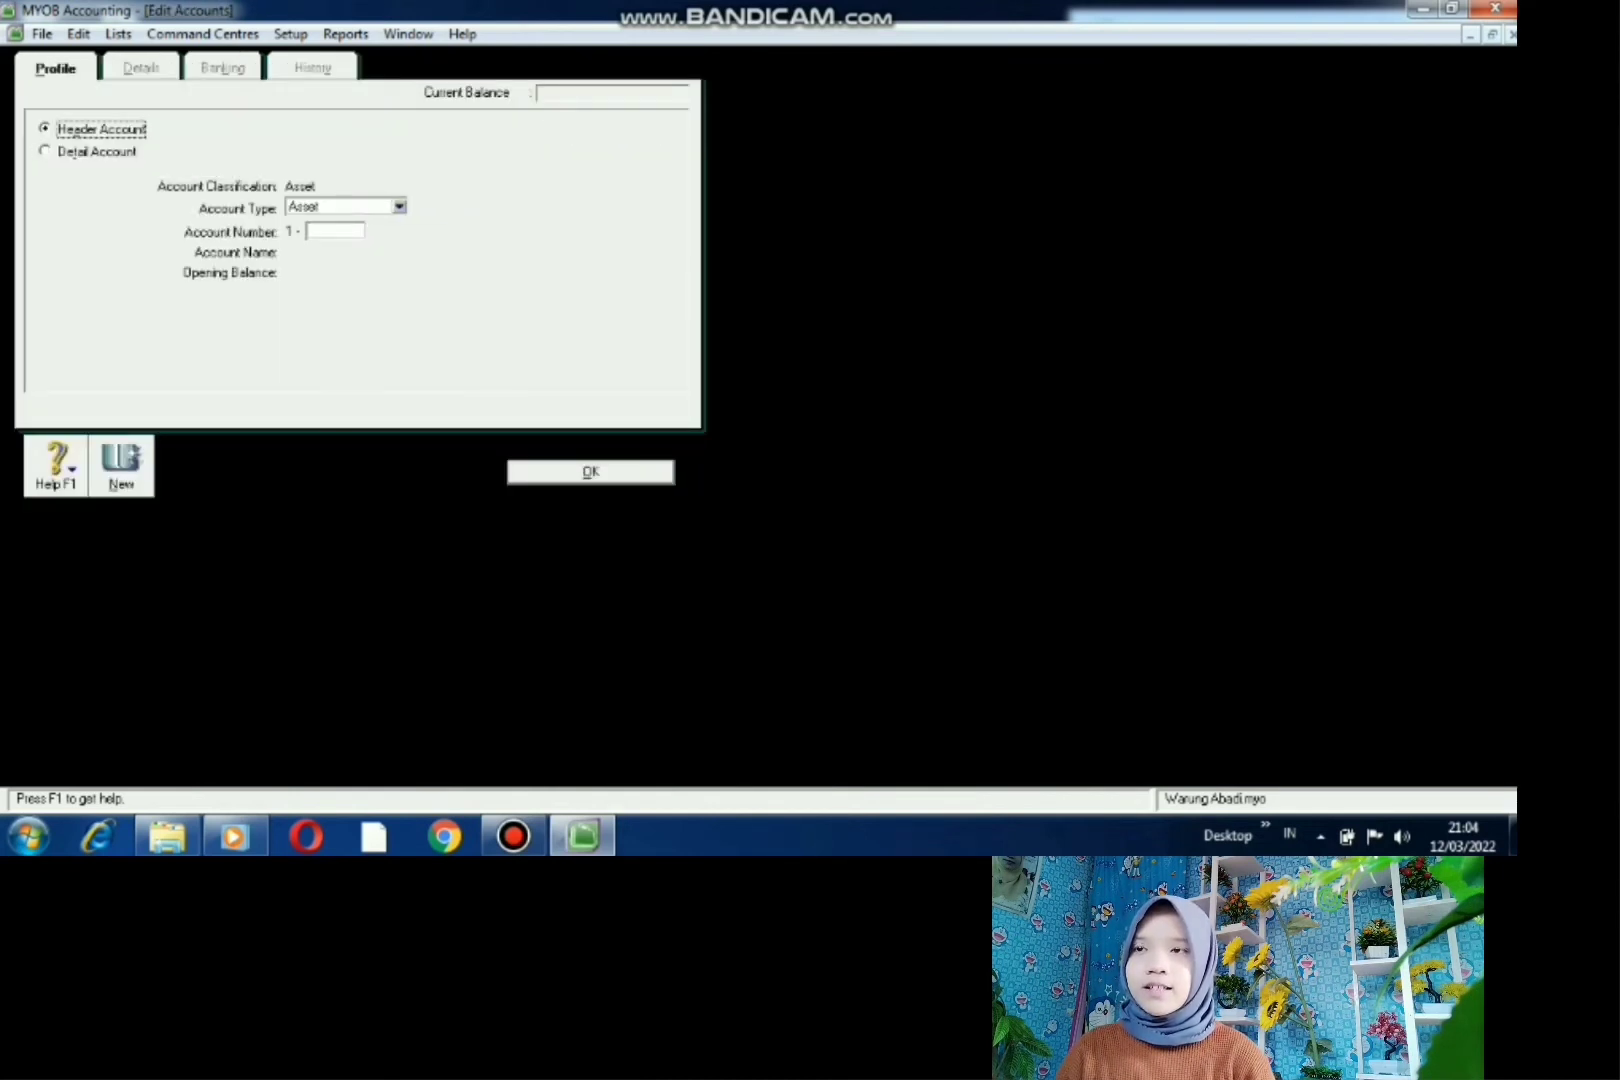
{"action": "left_click", "coordinate": [399, 207]}
{"action": "key", "text": "Return"}
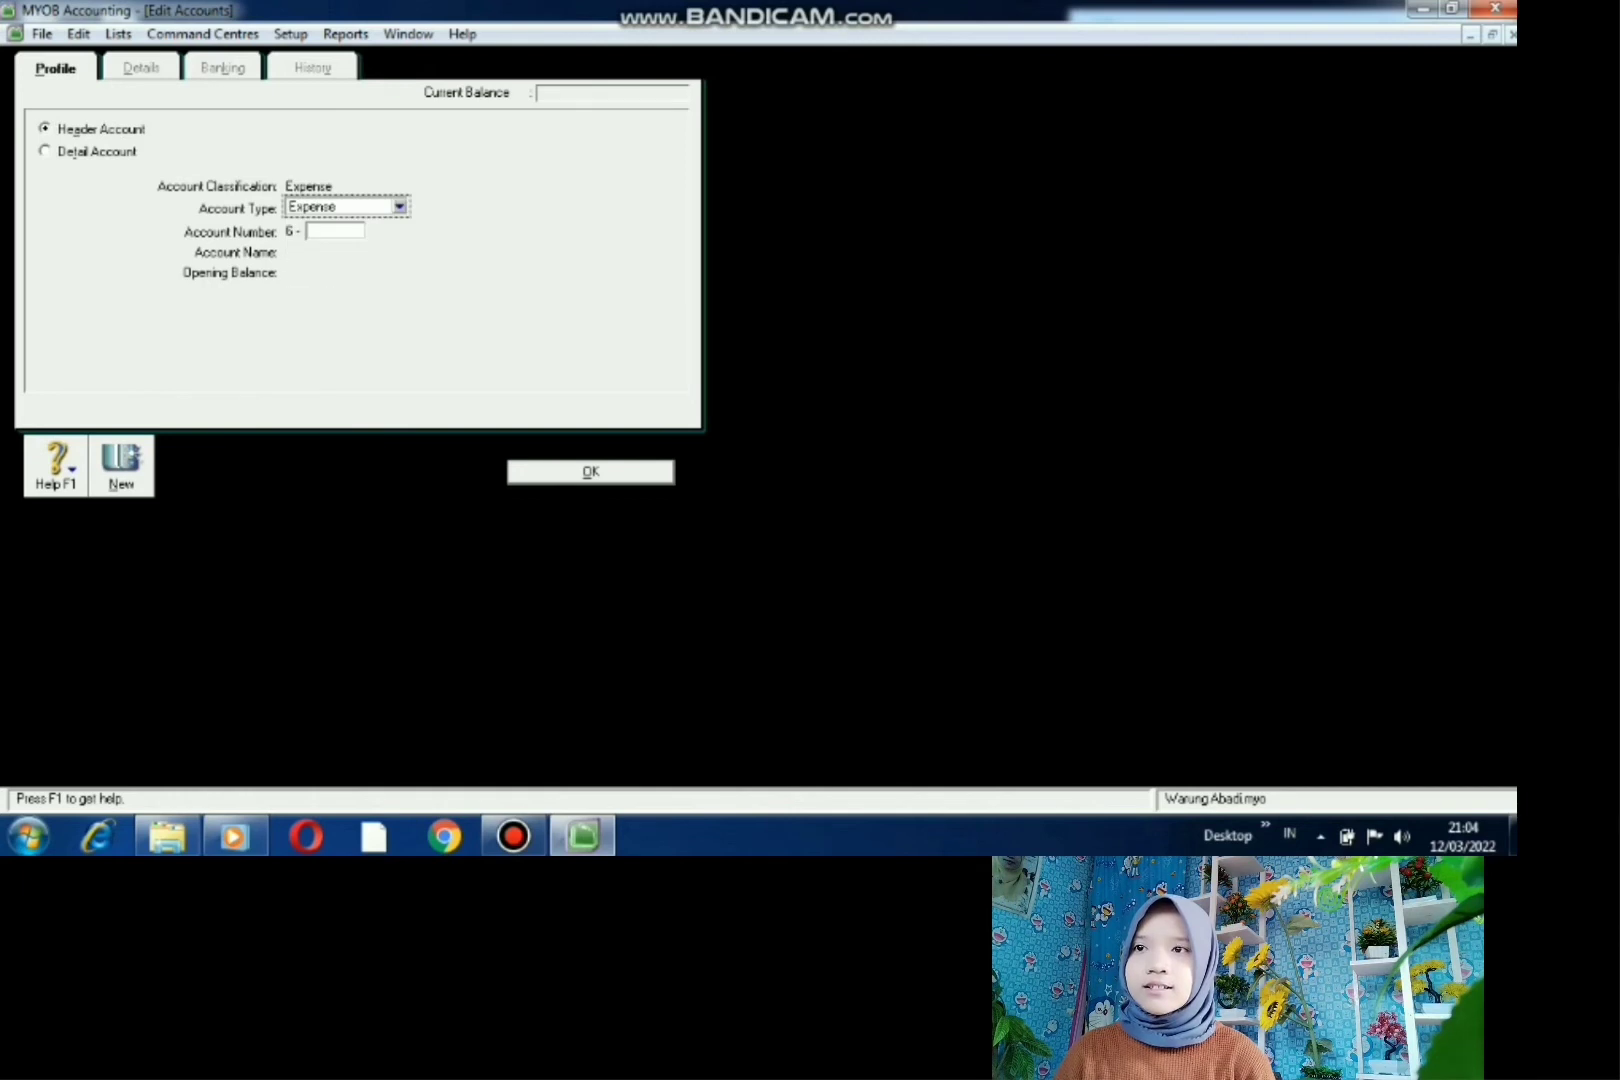
{"action": "key", "text": "Tab"}
{"action": "type", "text": "2000"}
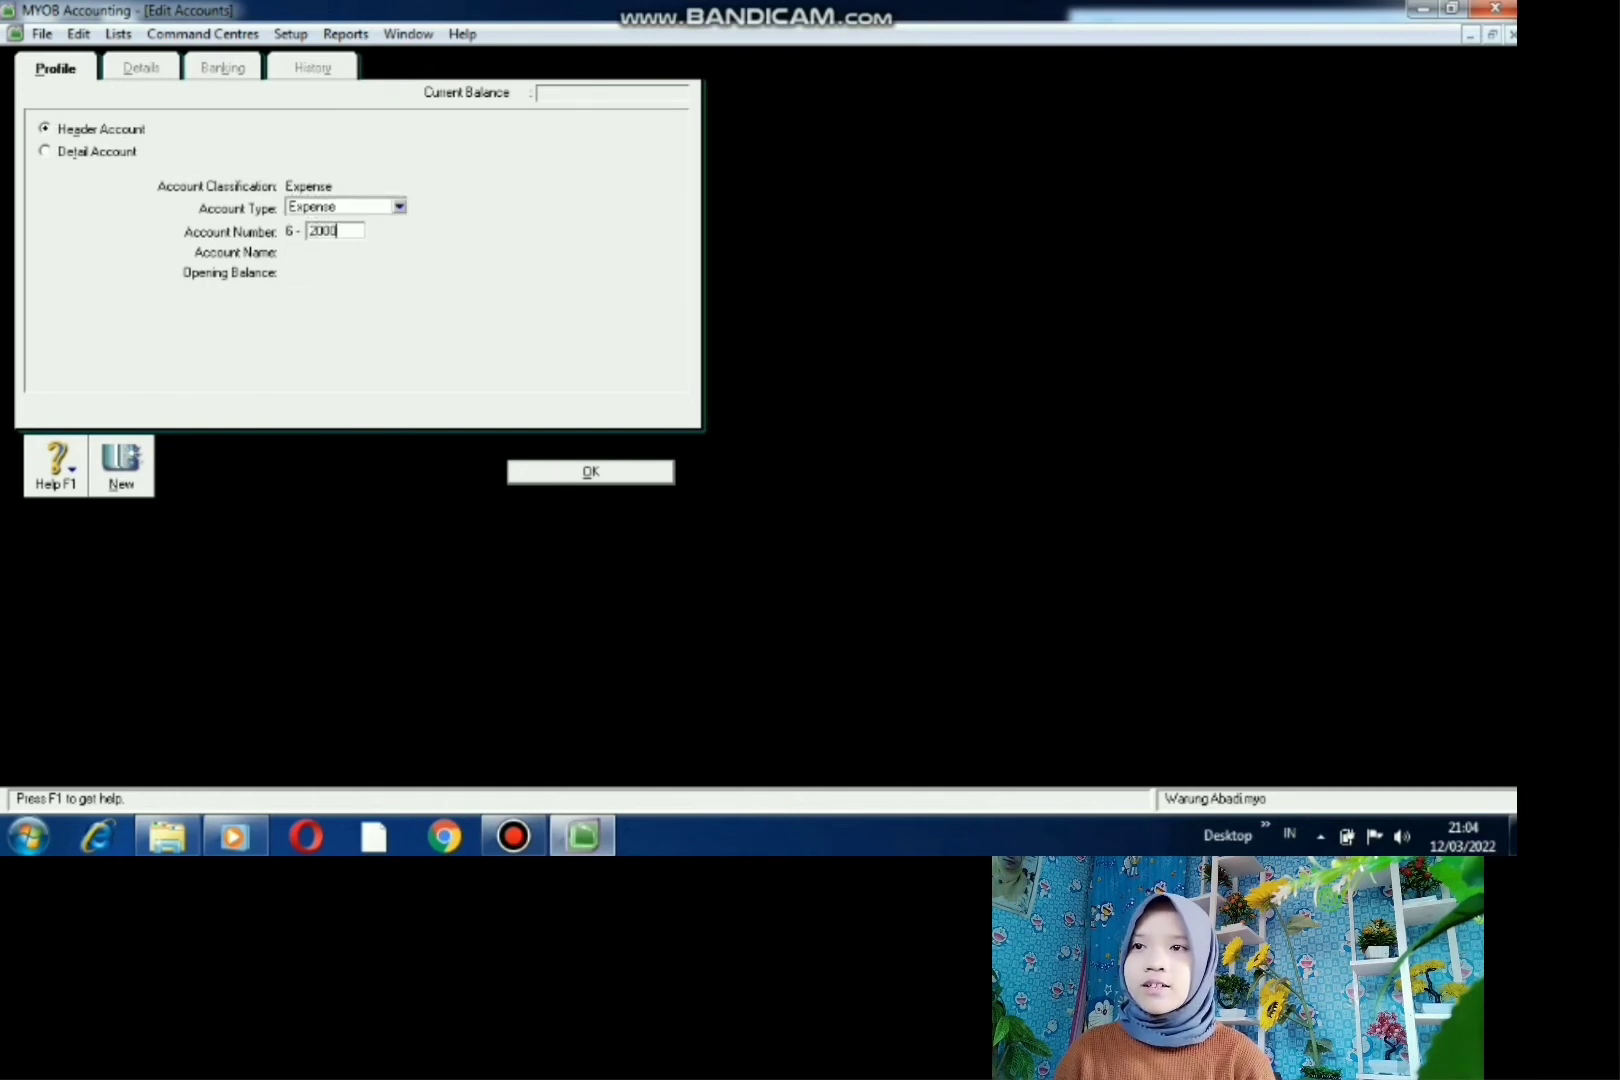
{"action": "key", "text": "Tab"}
{"action": "type", "text": "BIAY"}
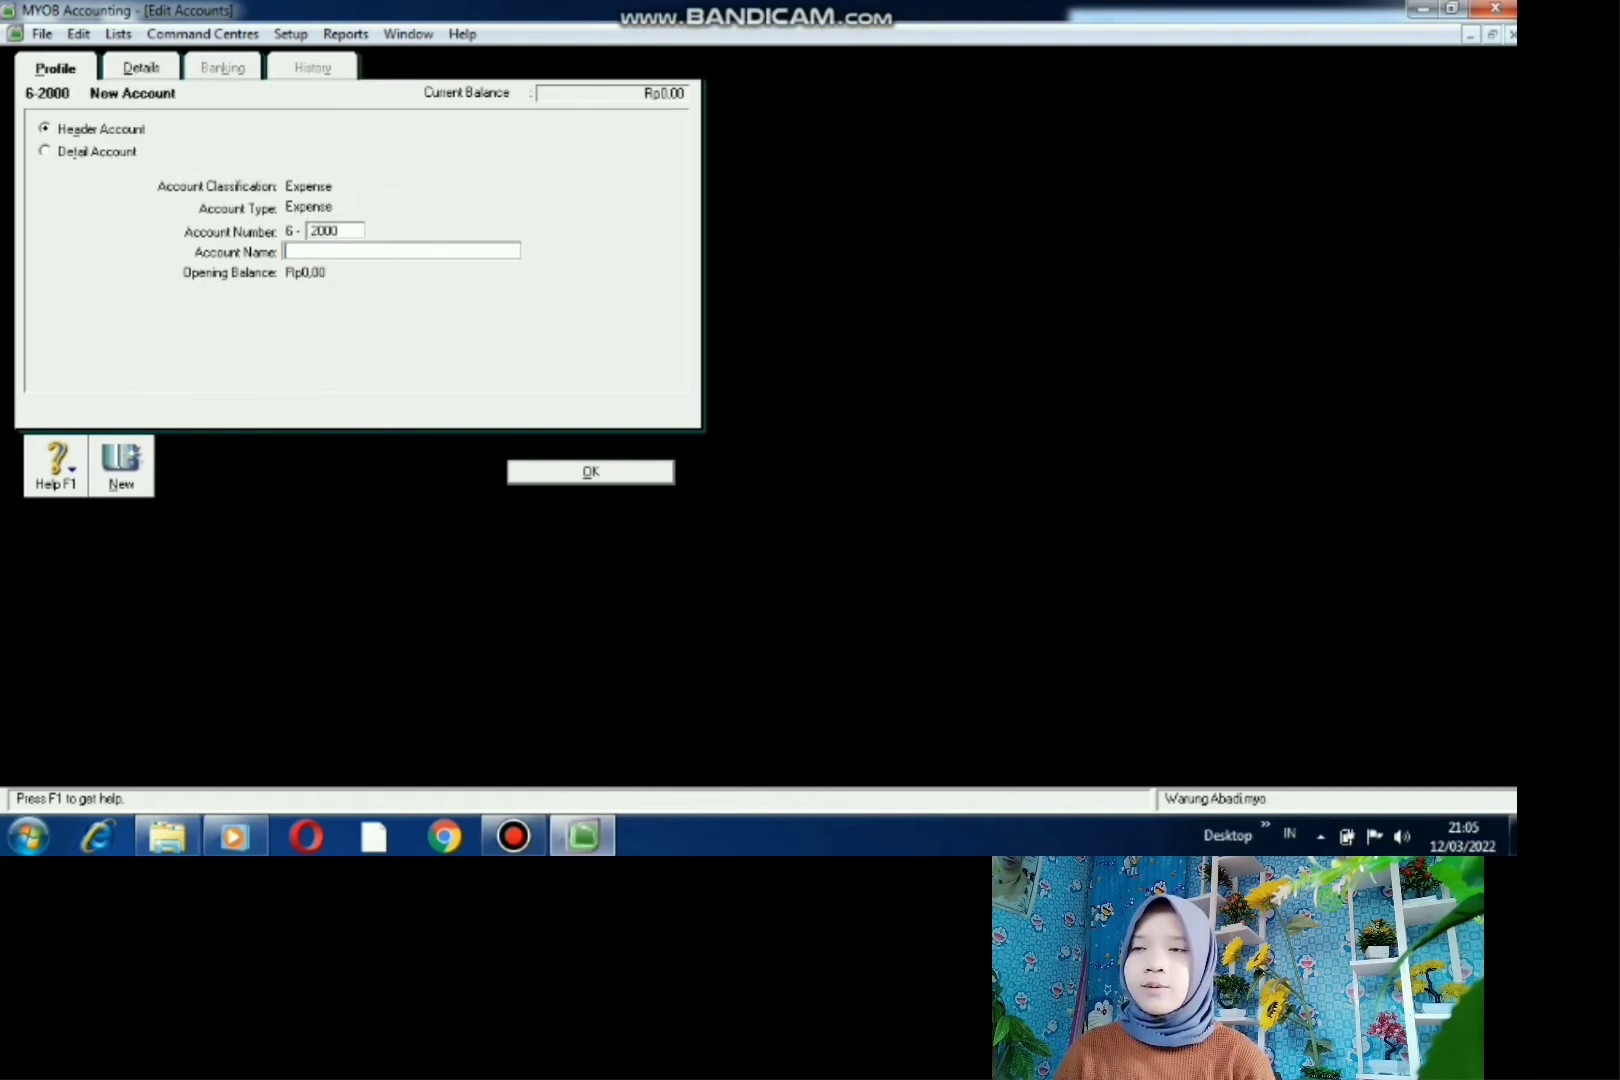
{"action": "type", "text": "A "}
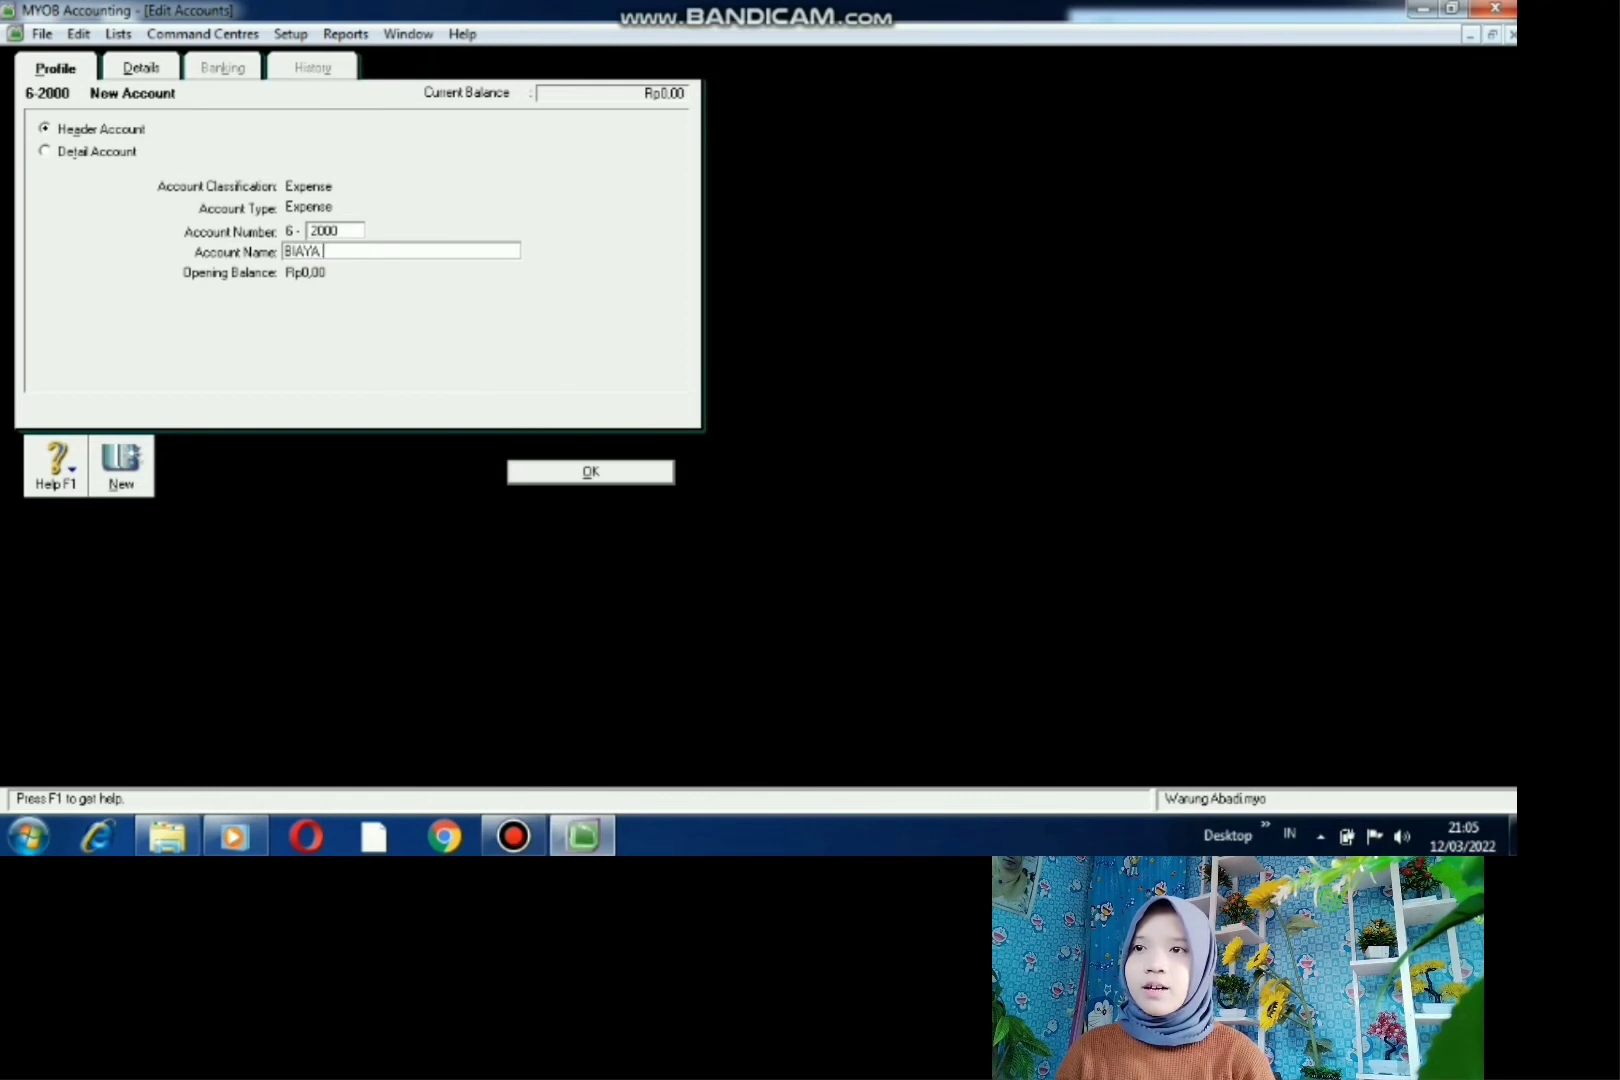
{"action": "type", "text": "PERAWATAN"}
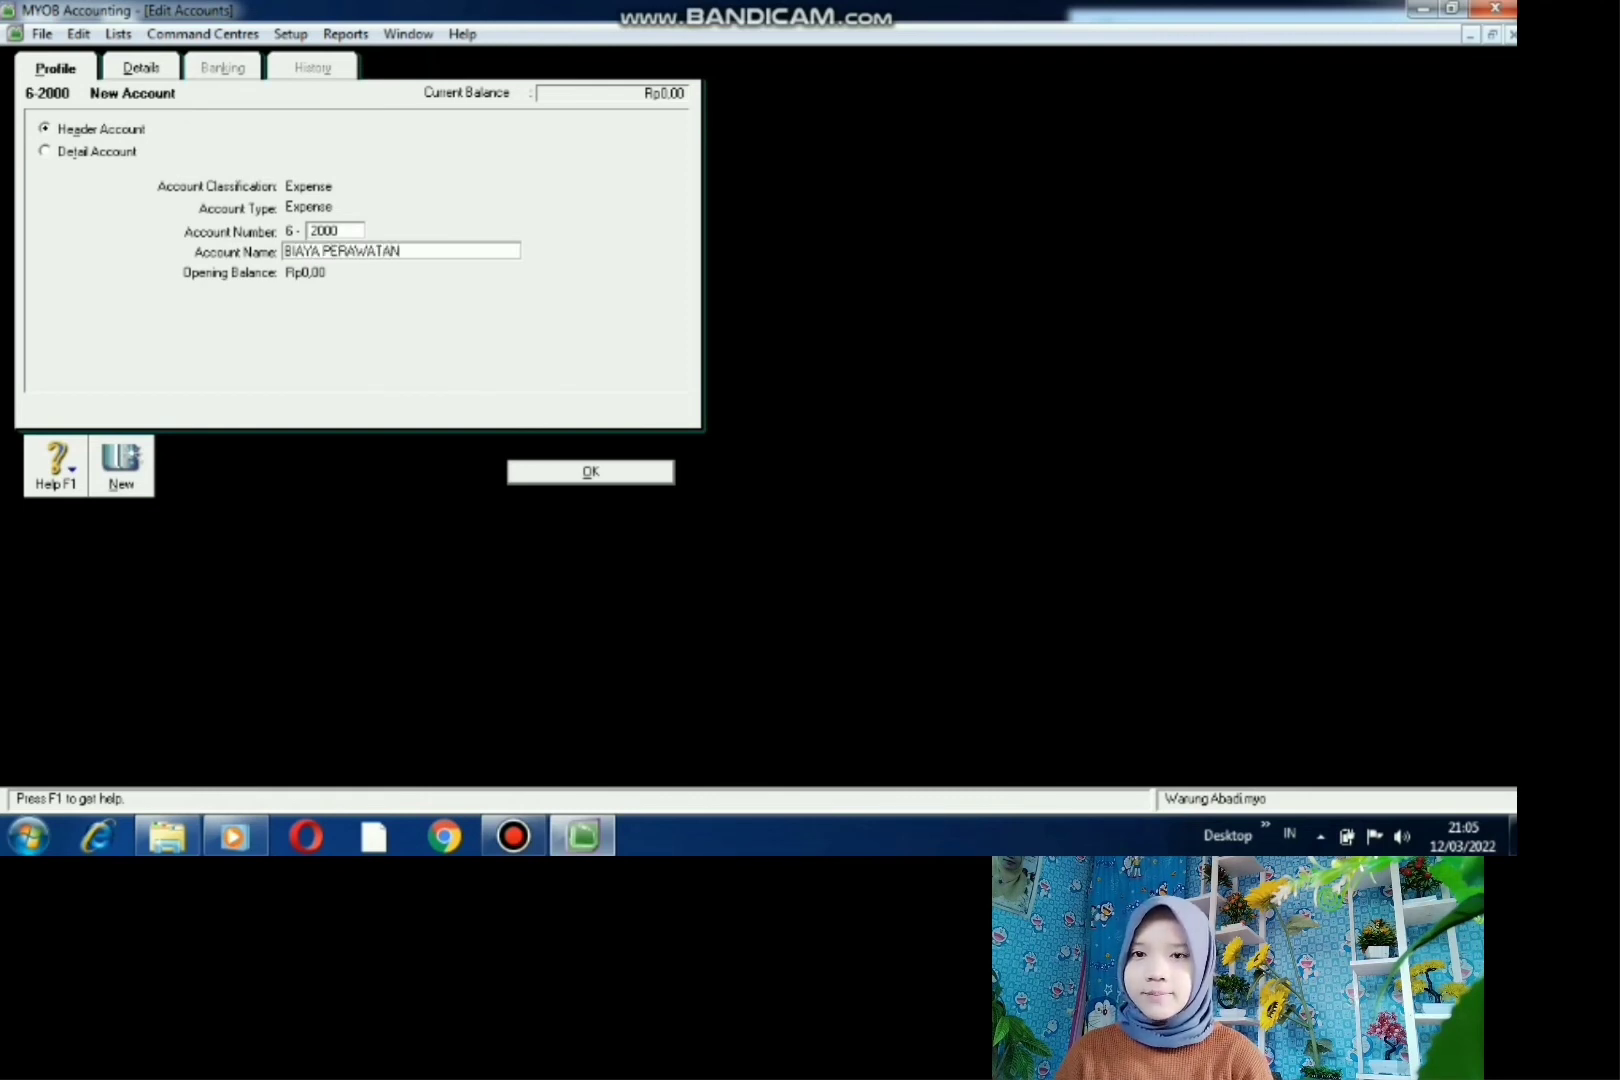
{"action": "key", "text": "Return"}
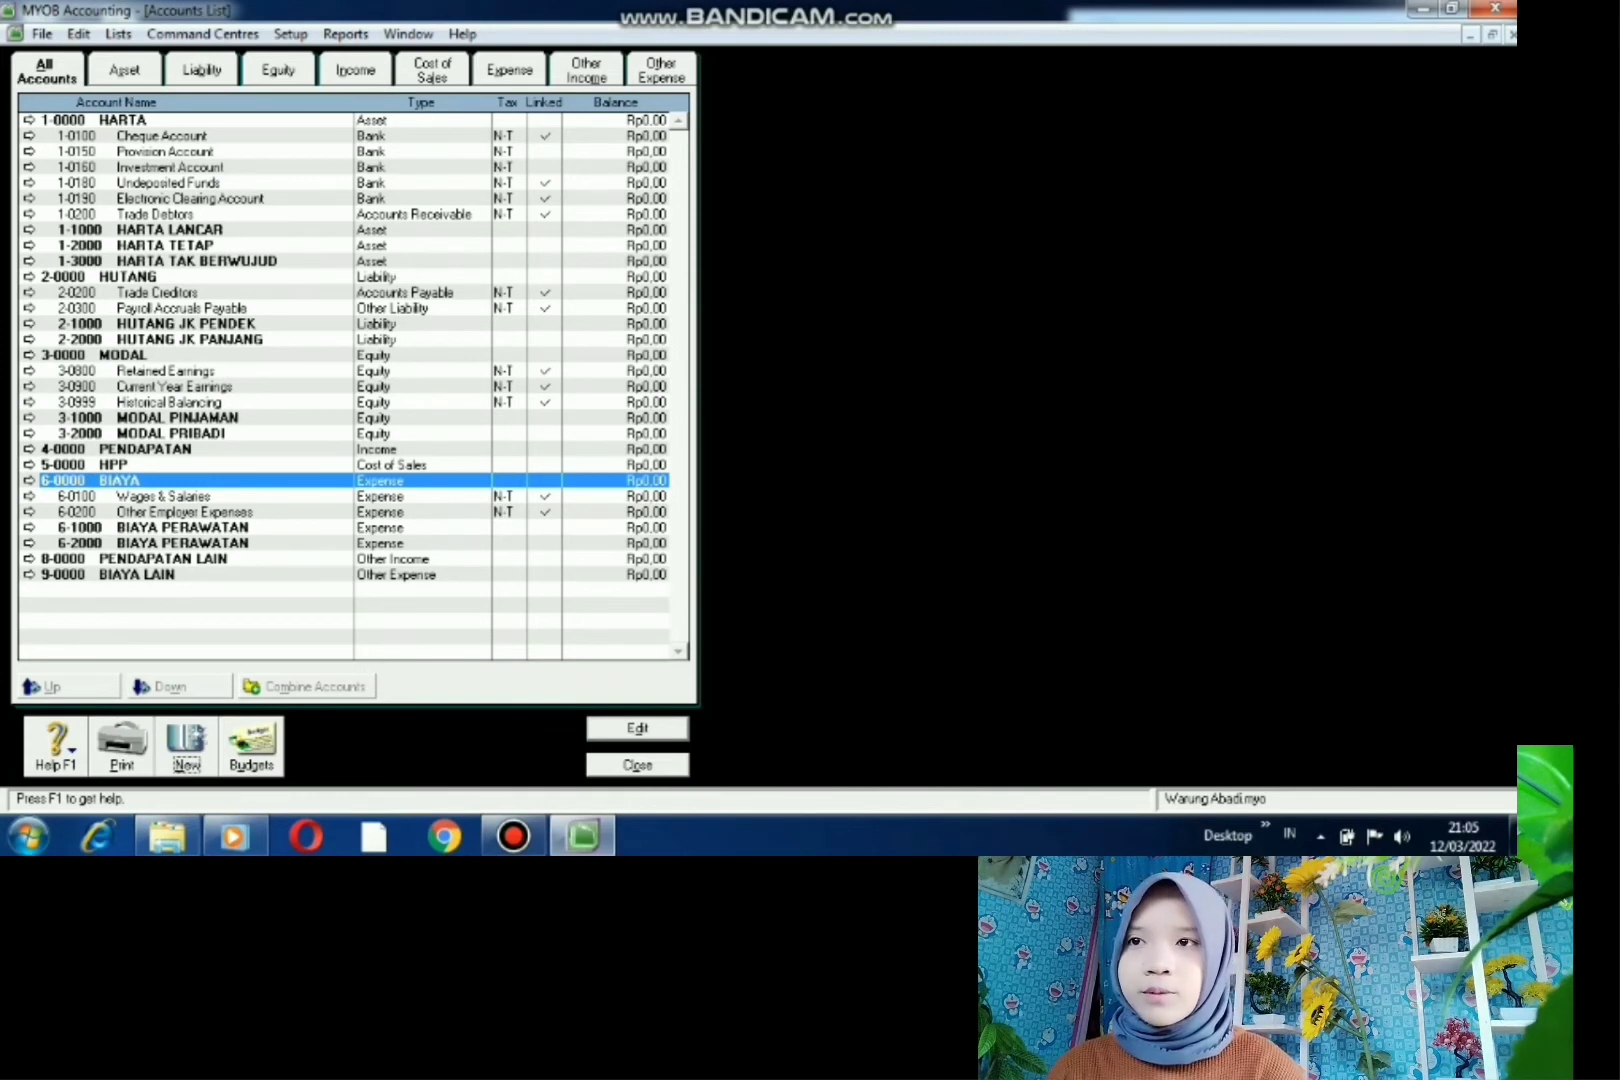
- Create header account 1-1100 BANK under HARTA LANCAR
{"action": "left_click", "coordinate": [168, 230]}
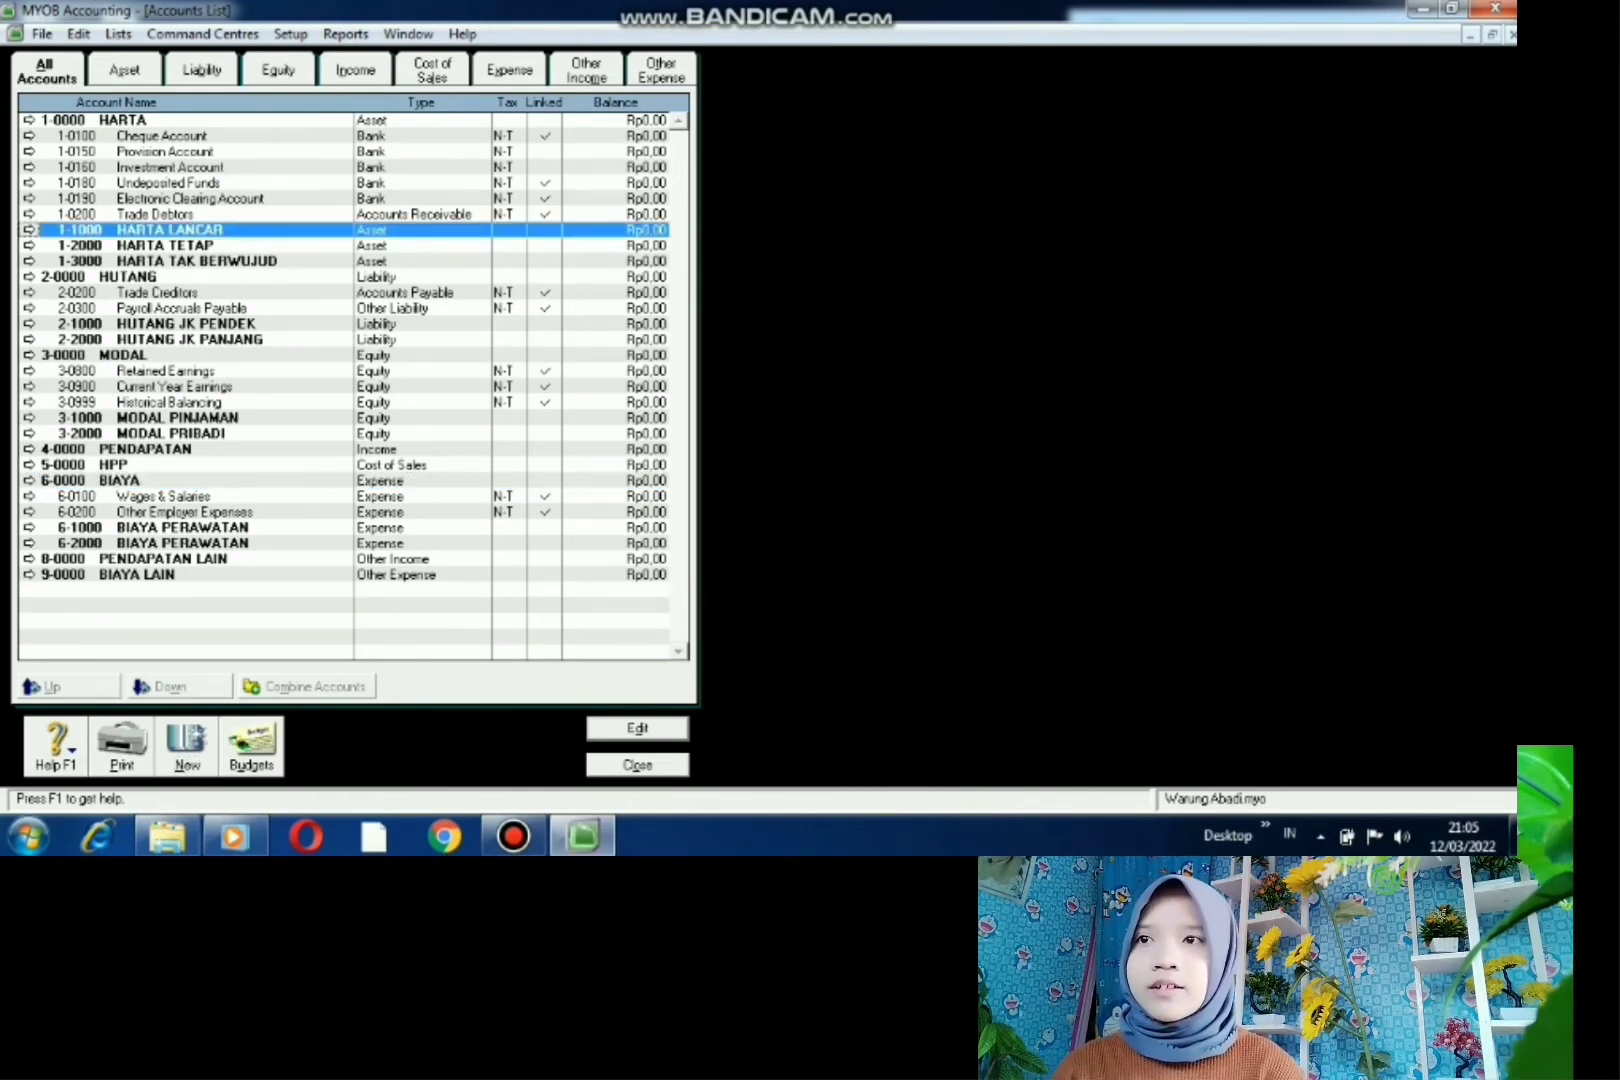
{"action": "key", "text": "alt+n"}
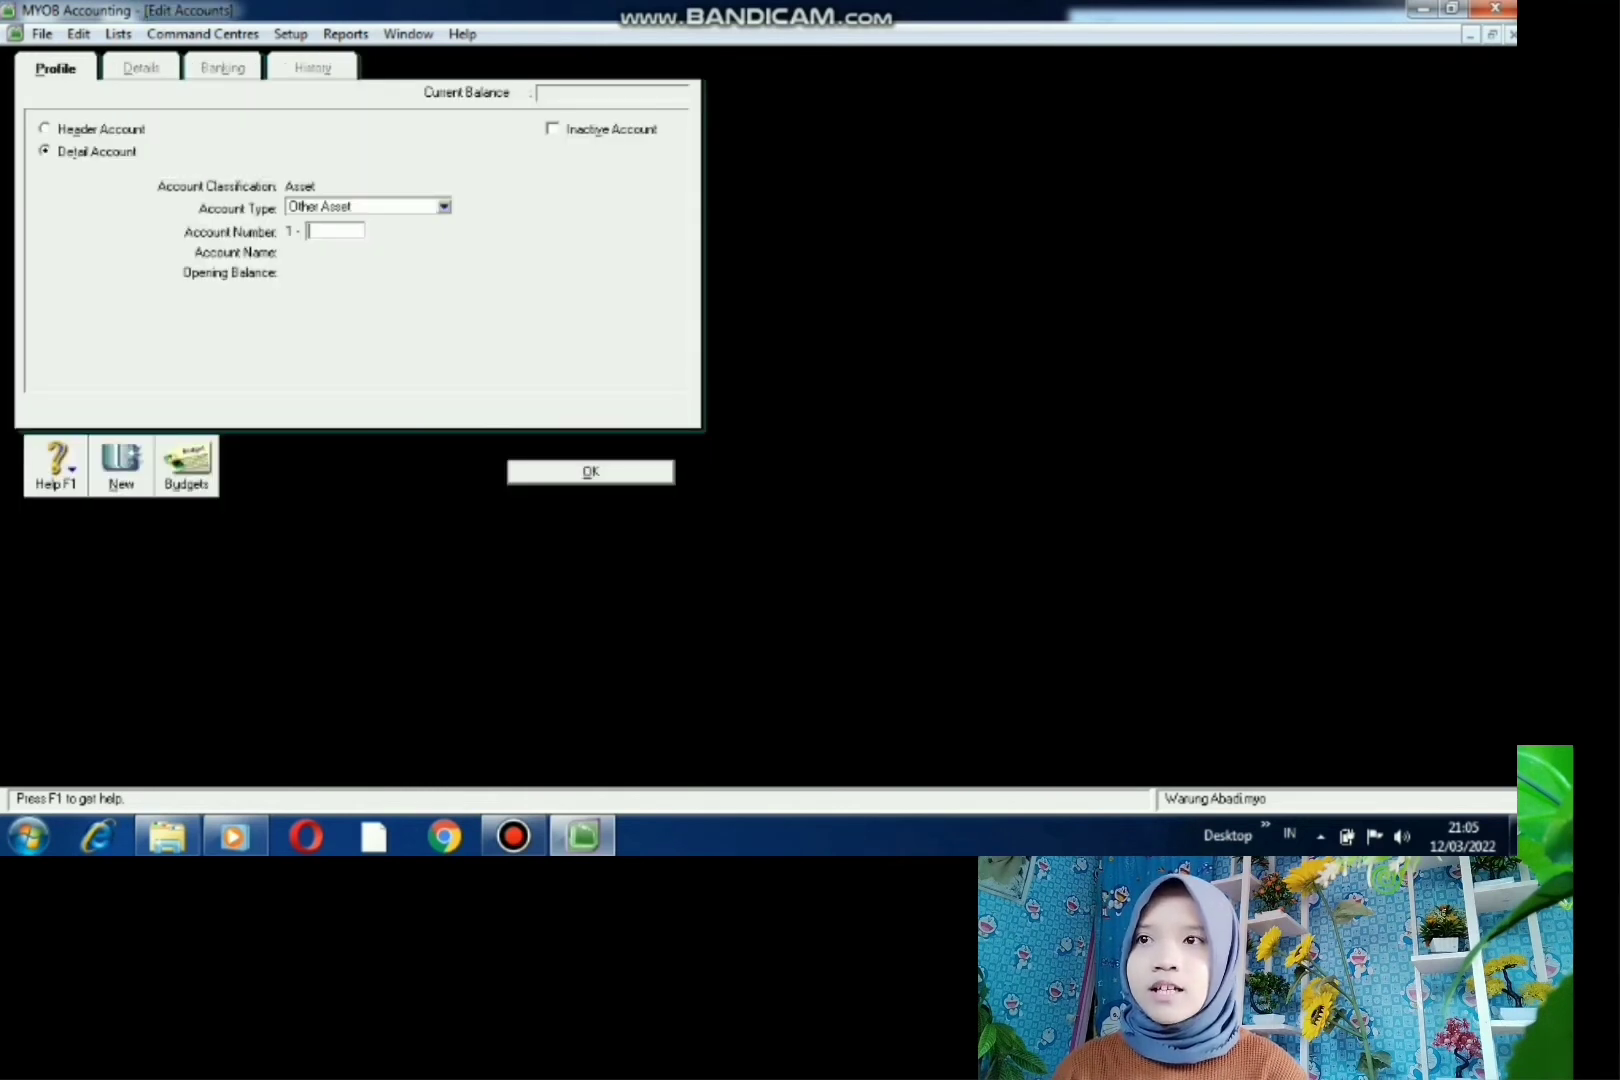
{"action": "left_click", "coordinate": [46, 129]}
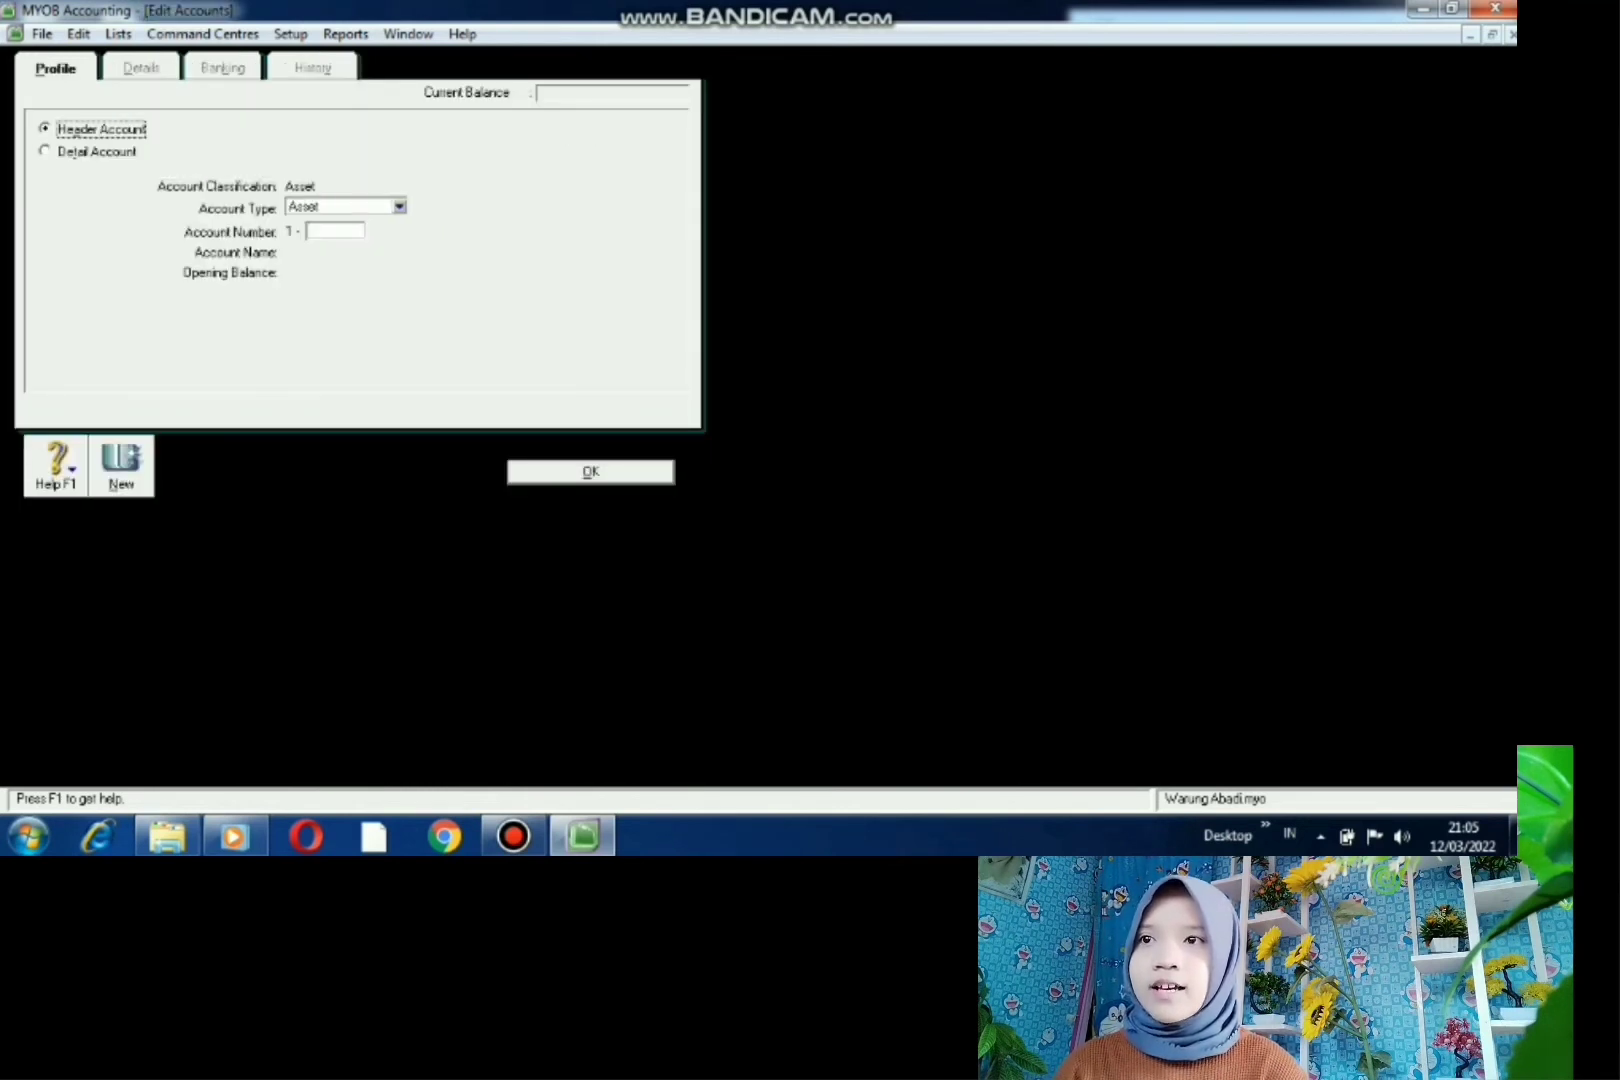
{"action": "left_click", "coordinate": [335, 231]}
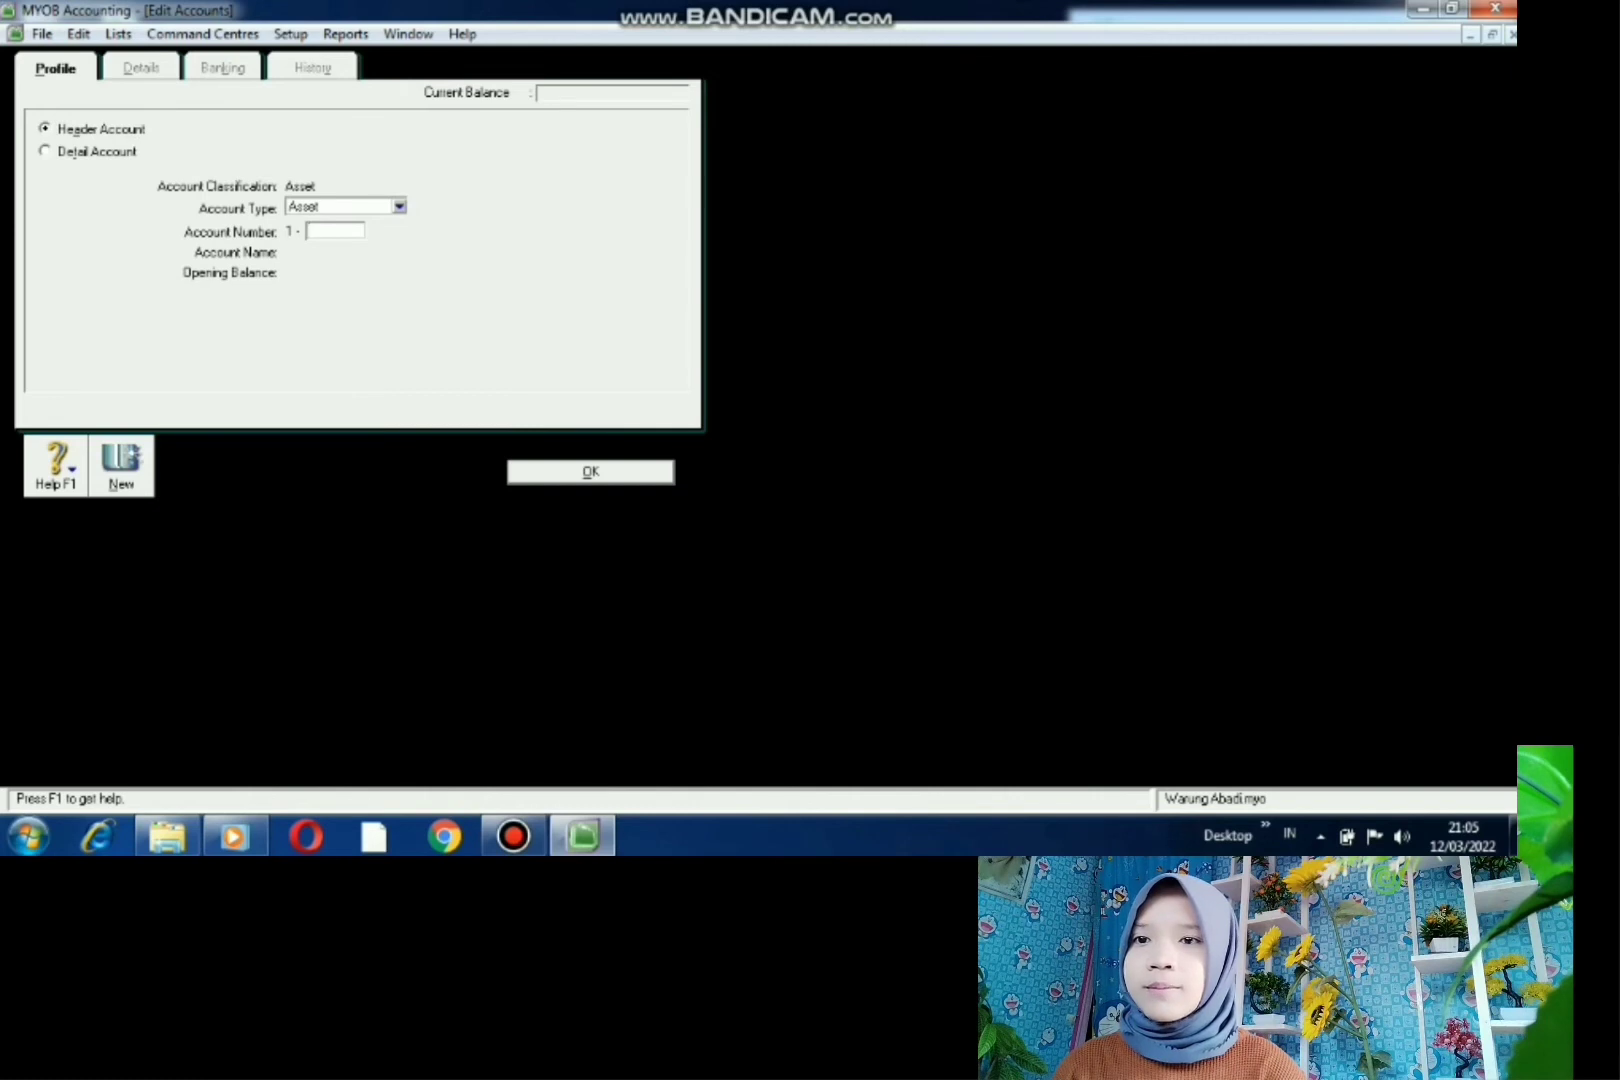
{"action": "type", "text": "11"}
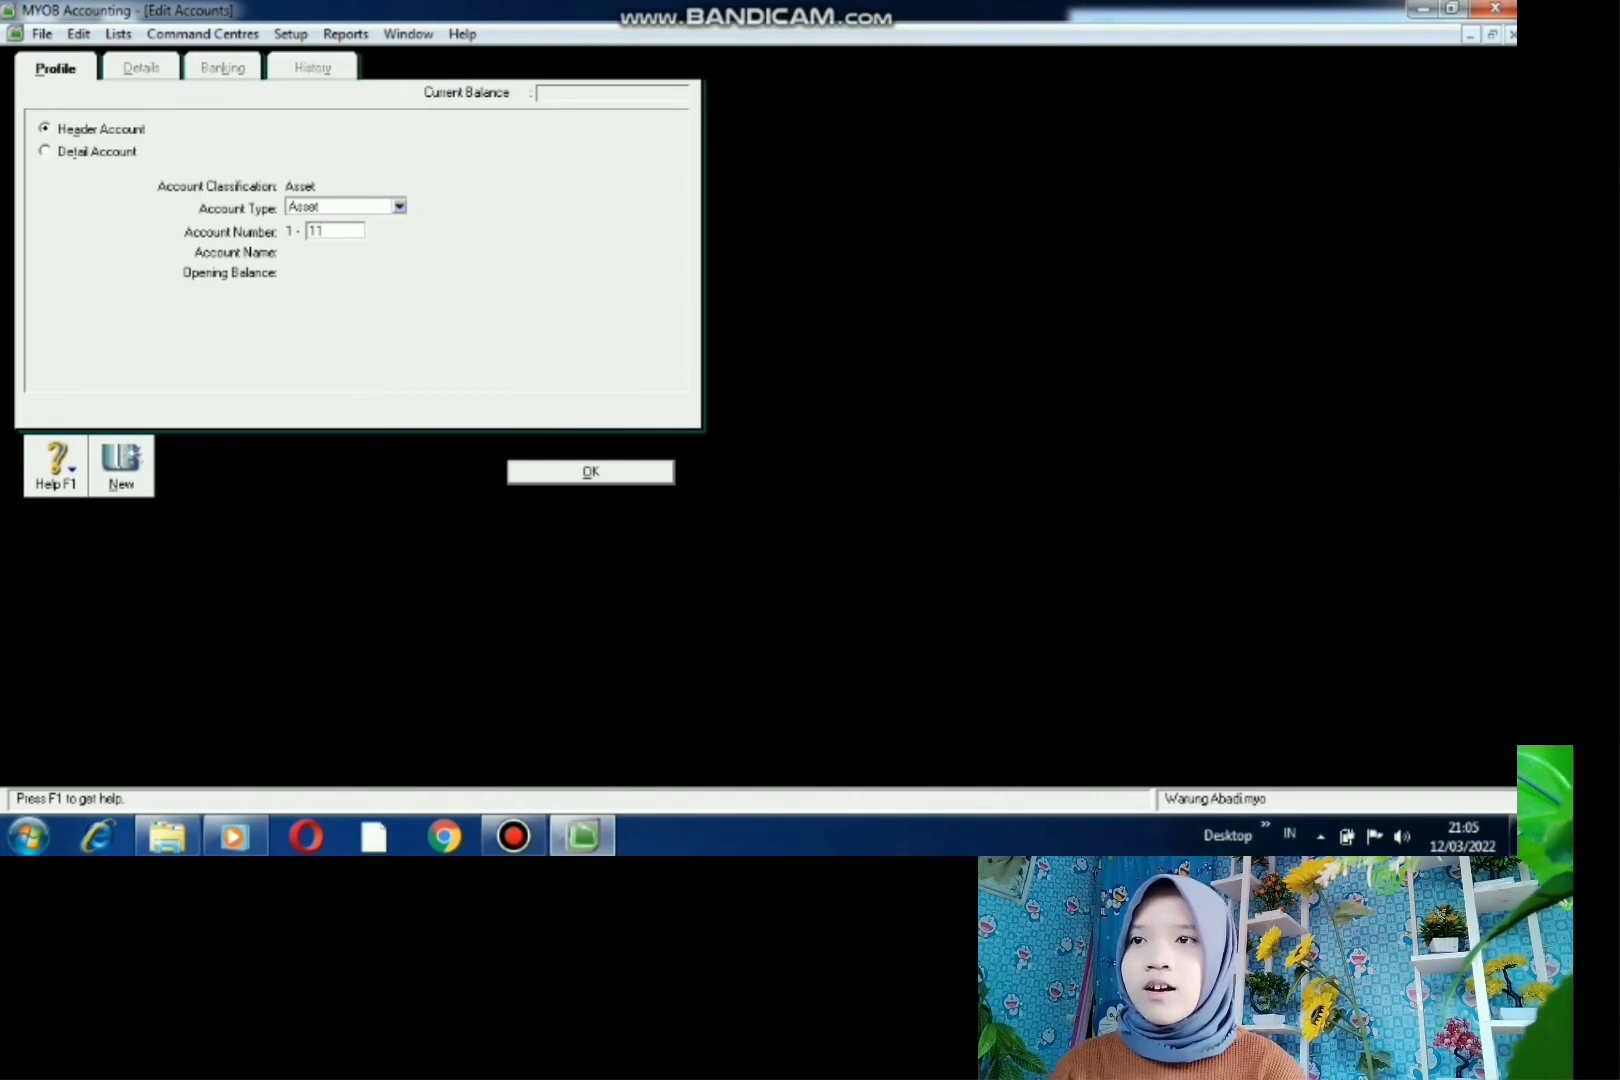
{"action": "type", "text": "00"}
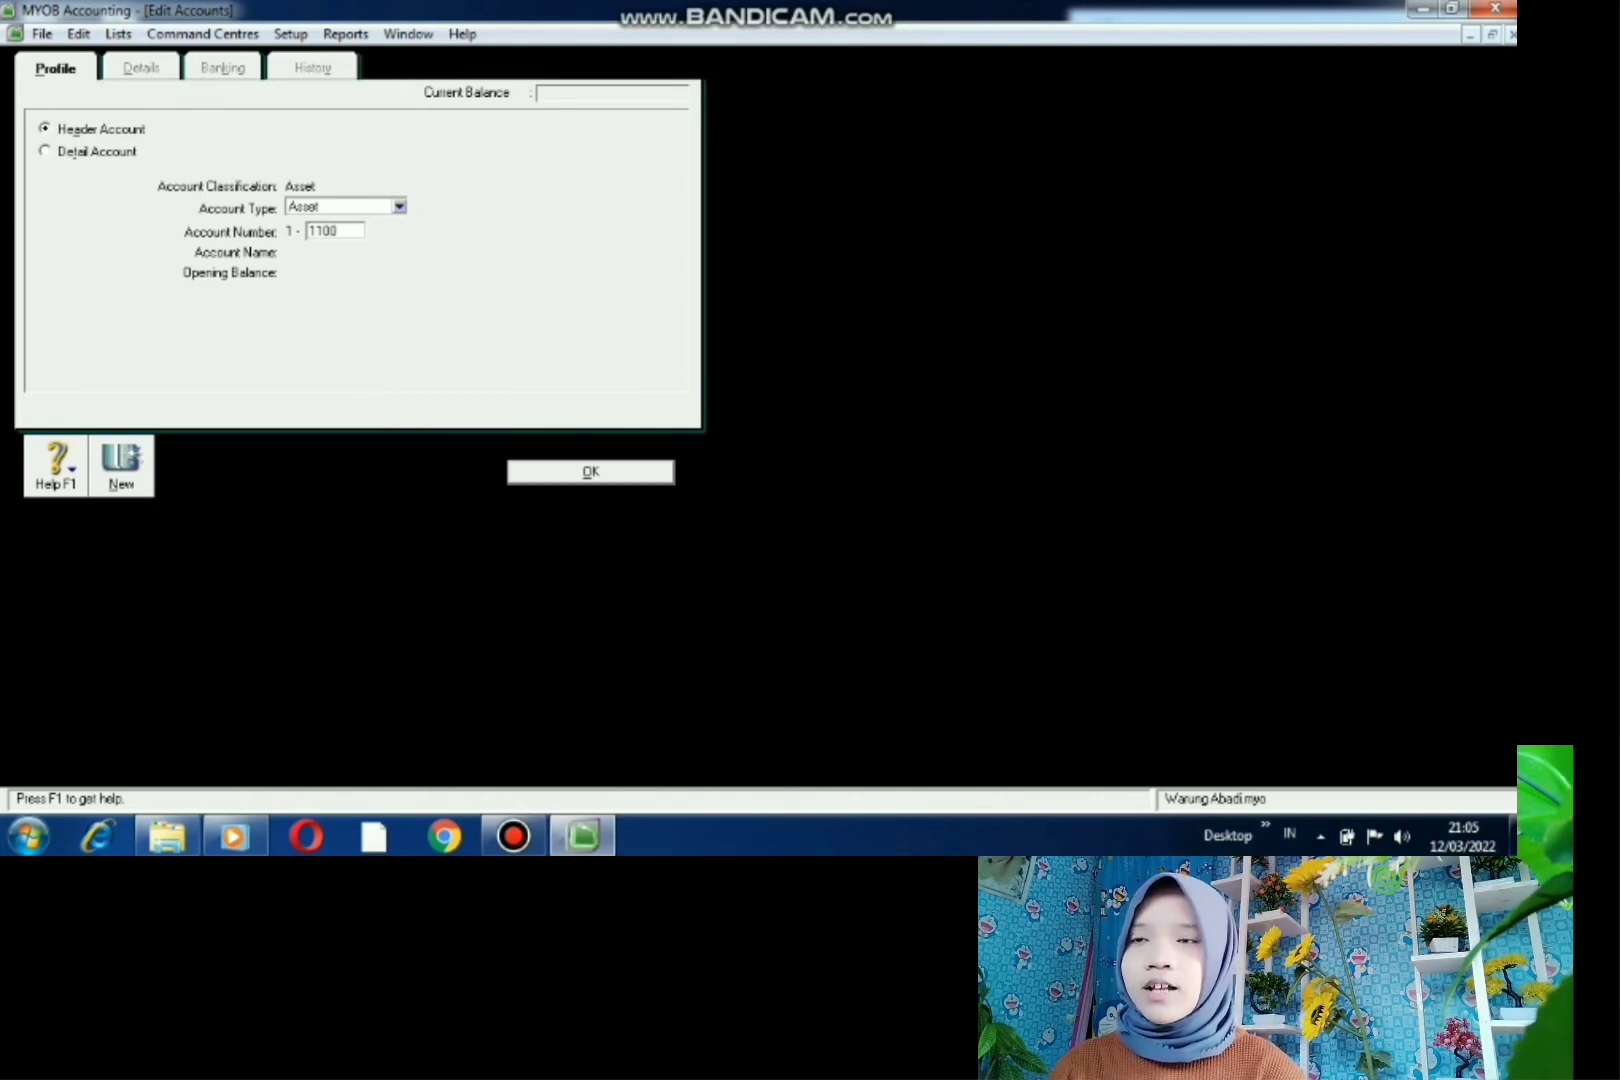
{"action": "key", "text": "Tab"}
{"action": "type", "text": "BANK"}
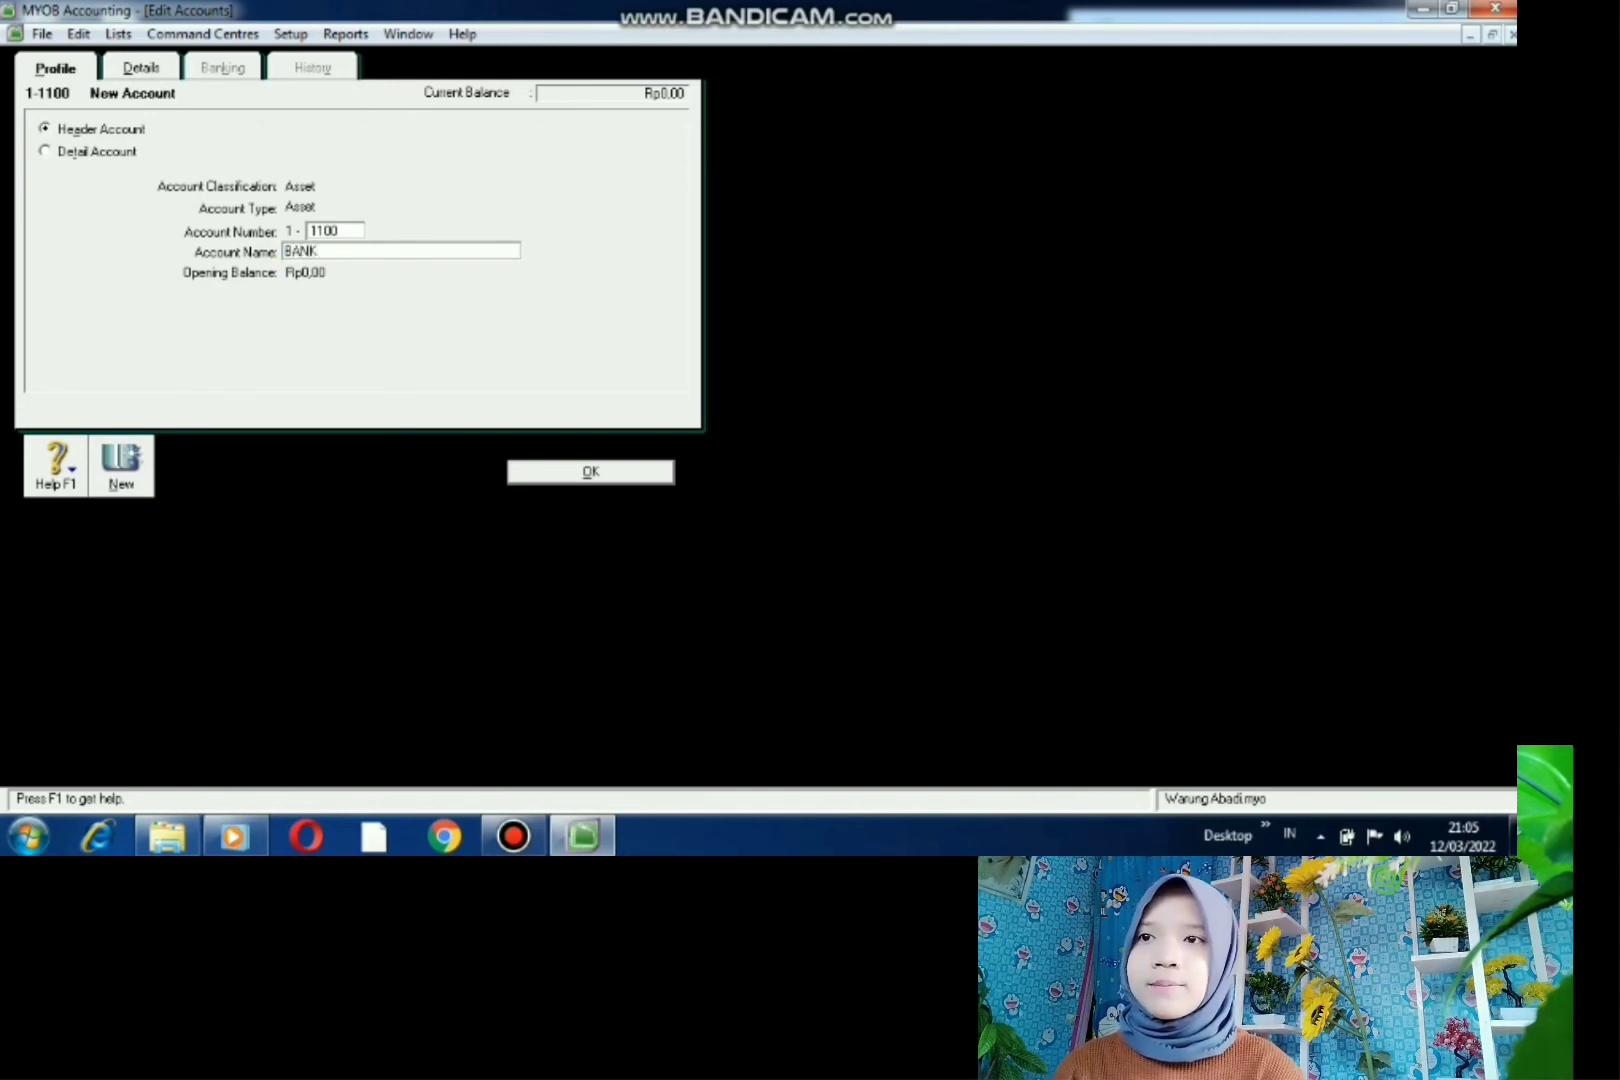
{"action": "key", "text": "Return"}
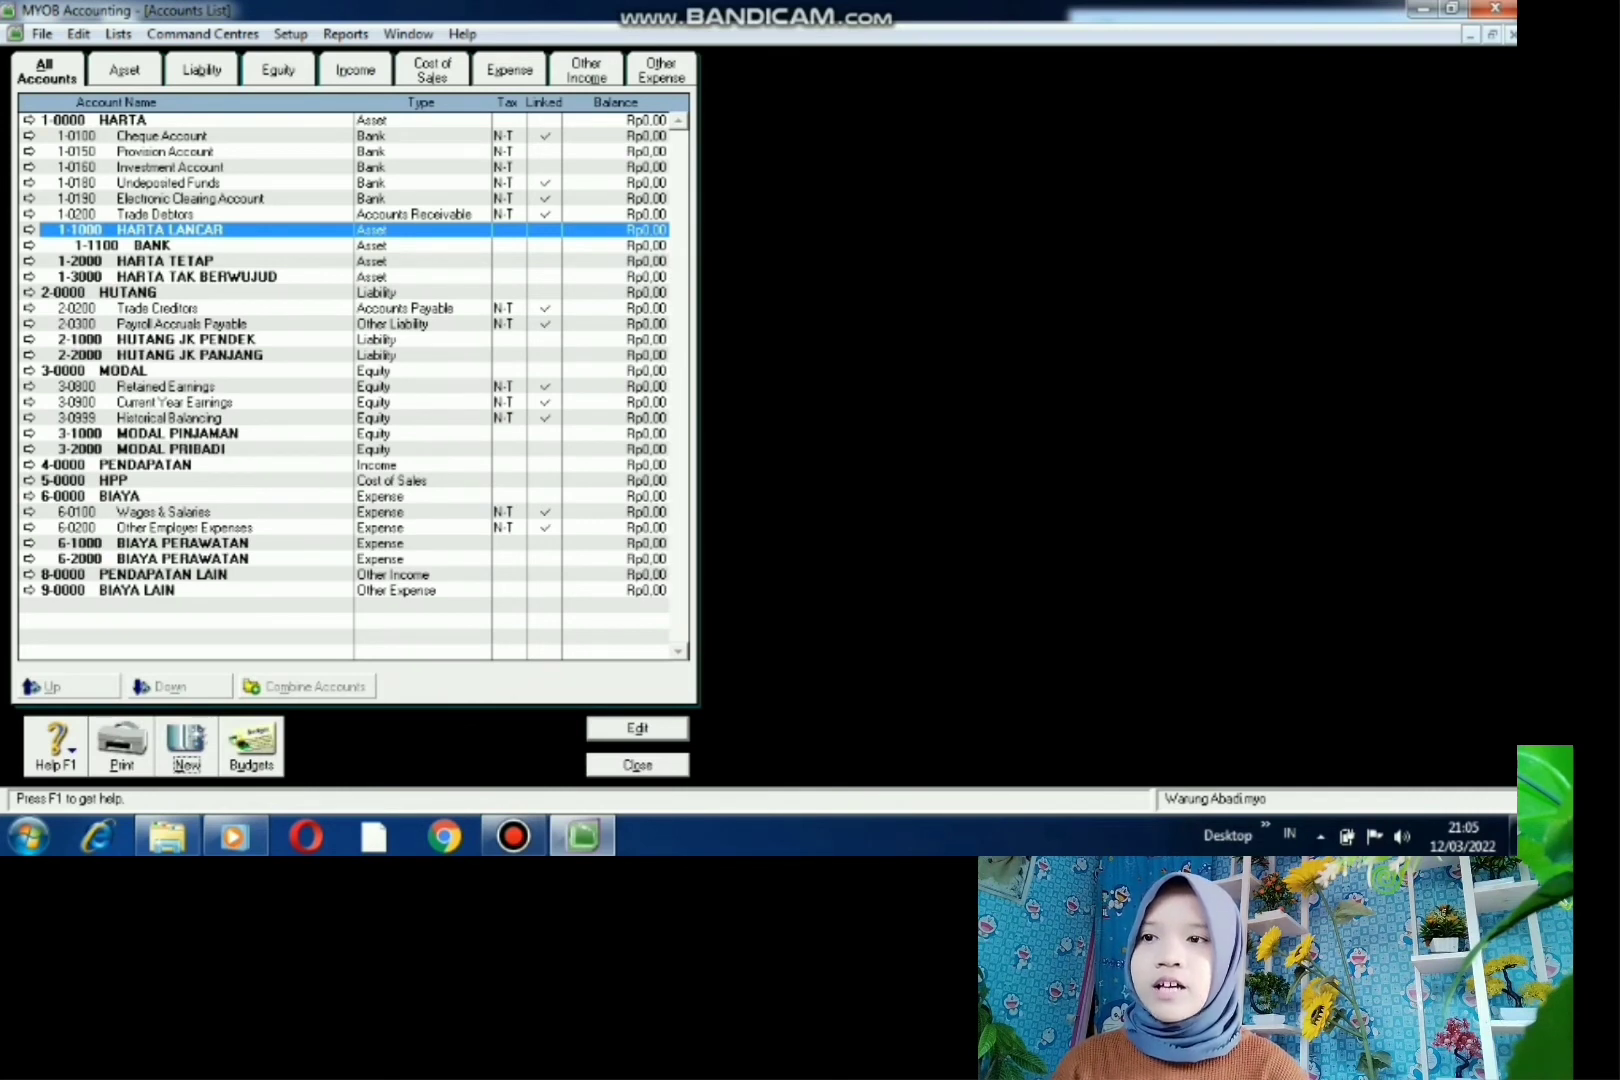
- Create header account 1-1200 PIUTANG under HARTA LANCAR
{"action": "left_click", "coordinate": [186, 748]}
{"action": "left_click", "coordinate": [101, 130]}
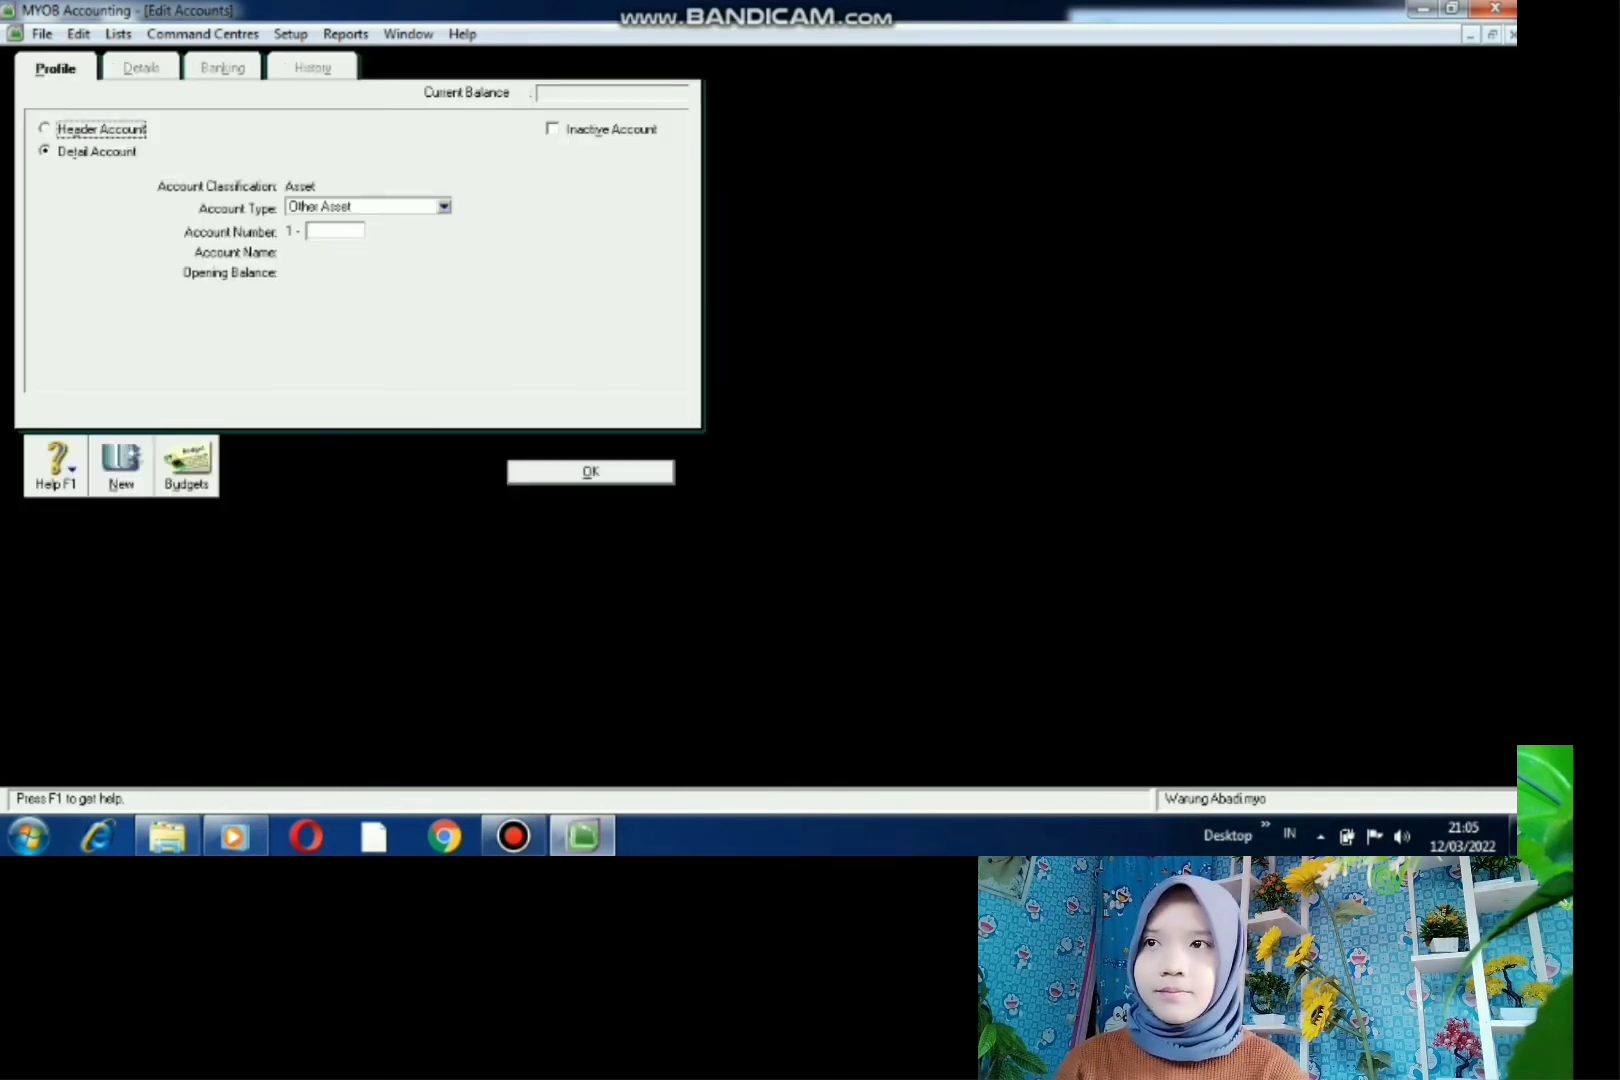
{"action": "left_click", "coordinate": [334, 231]}
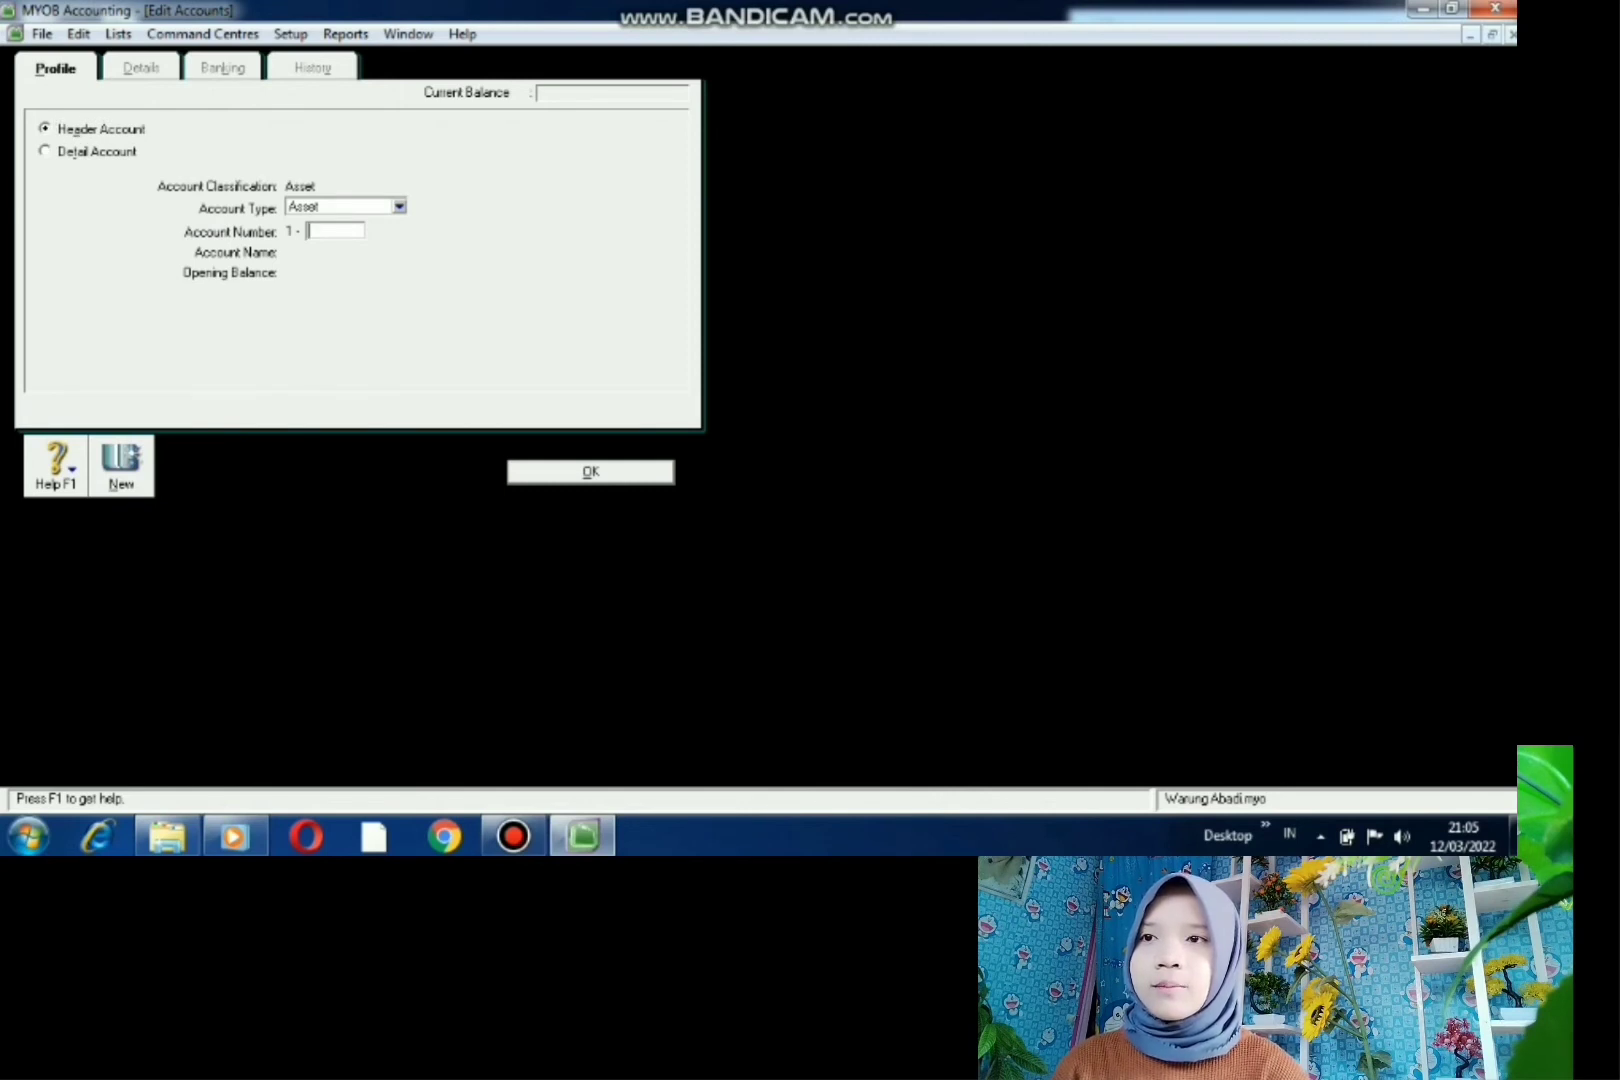
{"action": "type", "text": "1"}
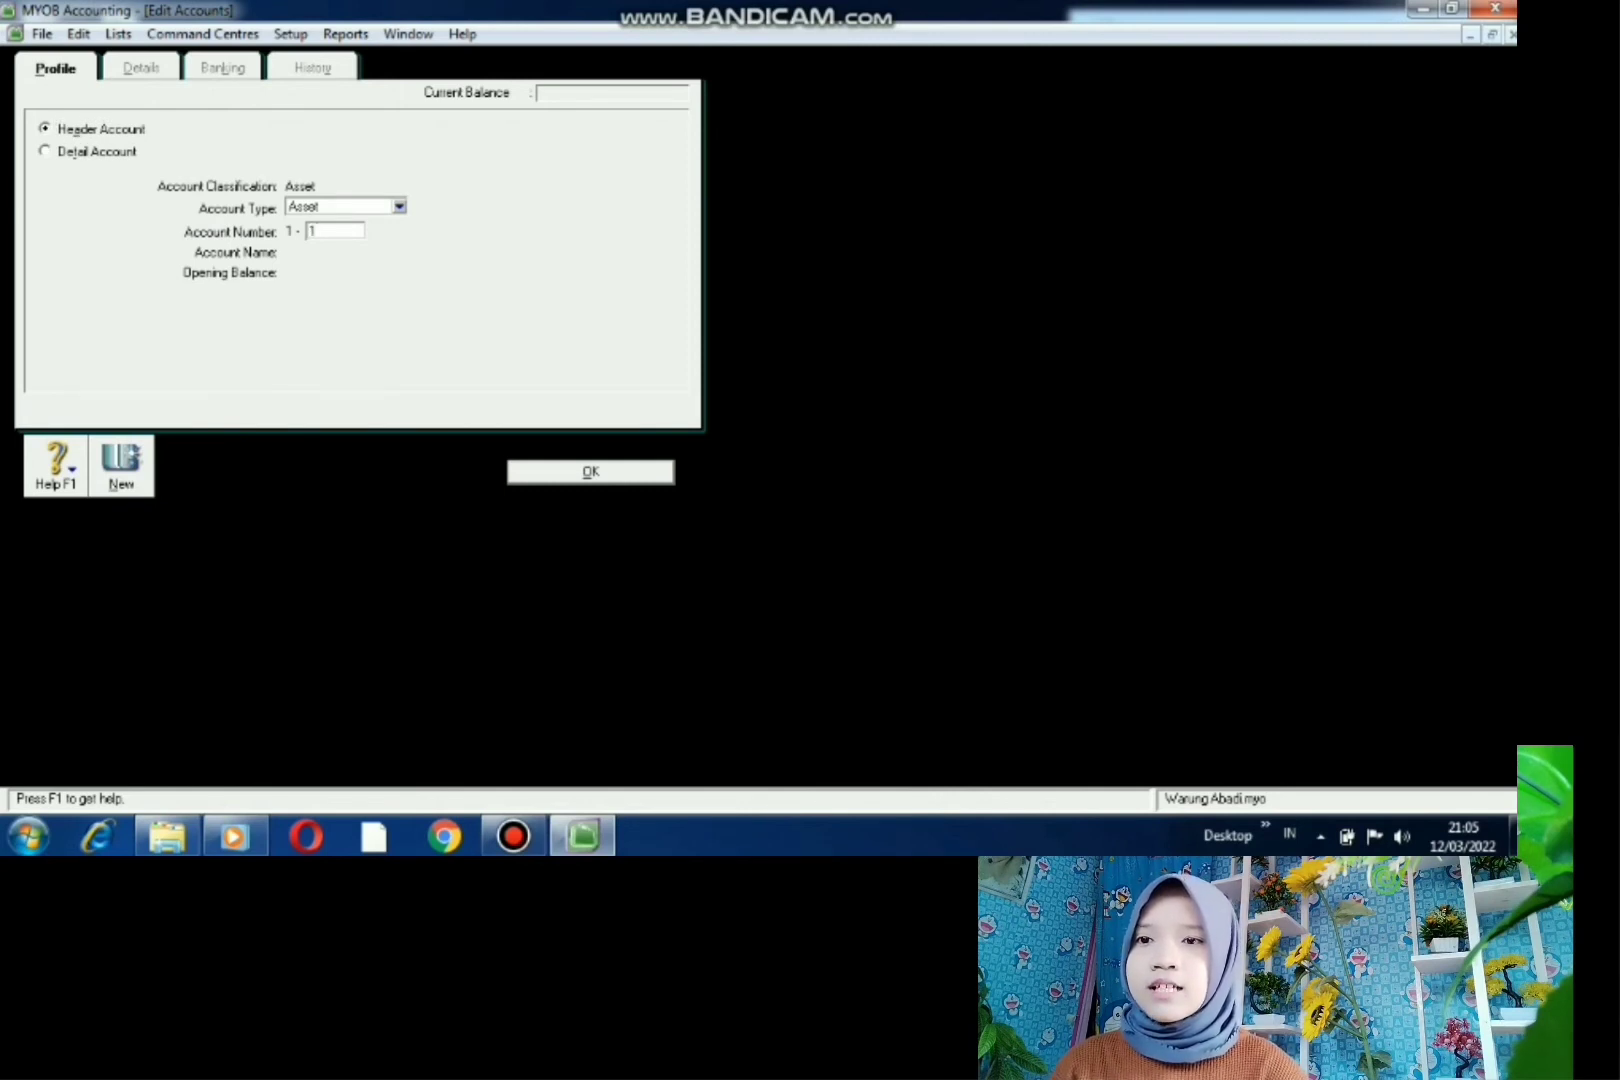
{"action": "type", "text": "200"}
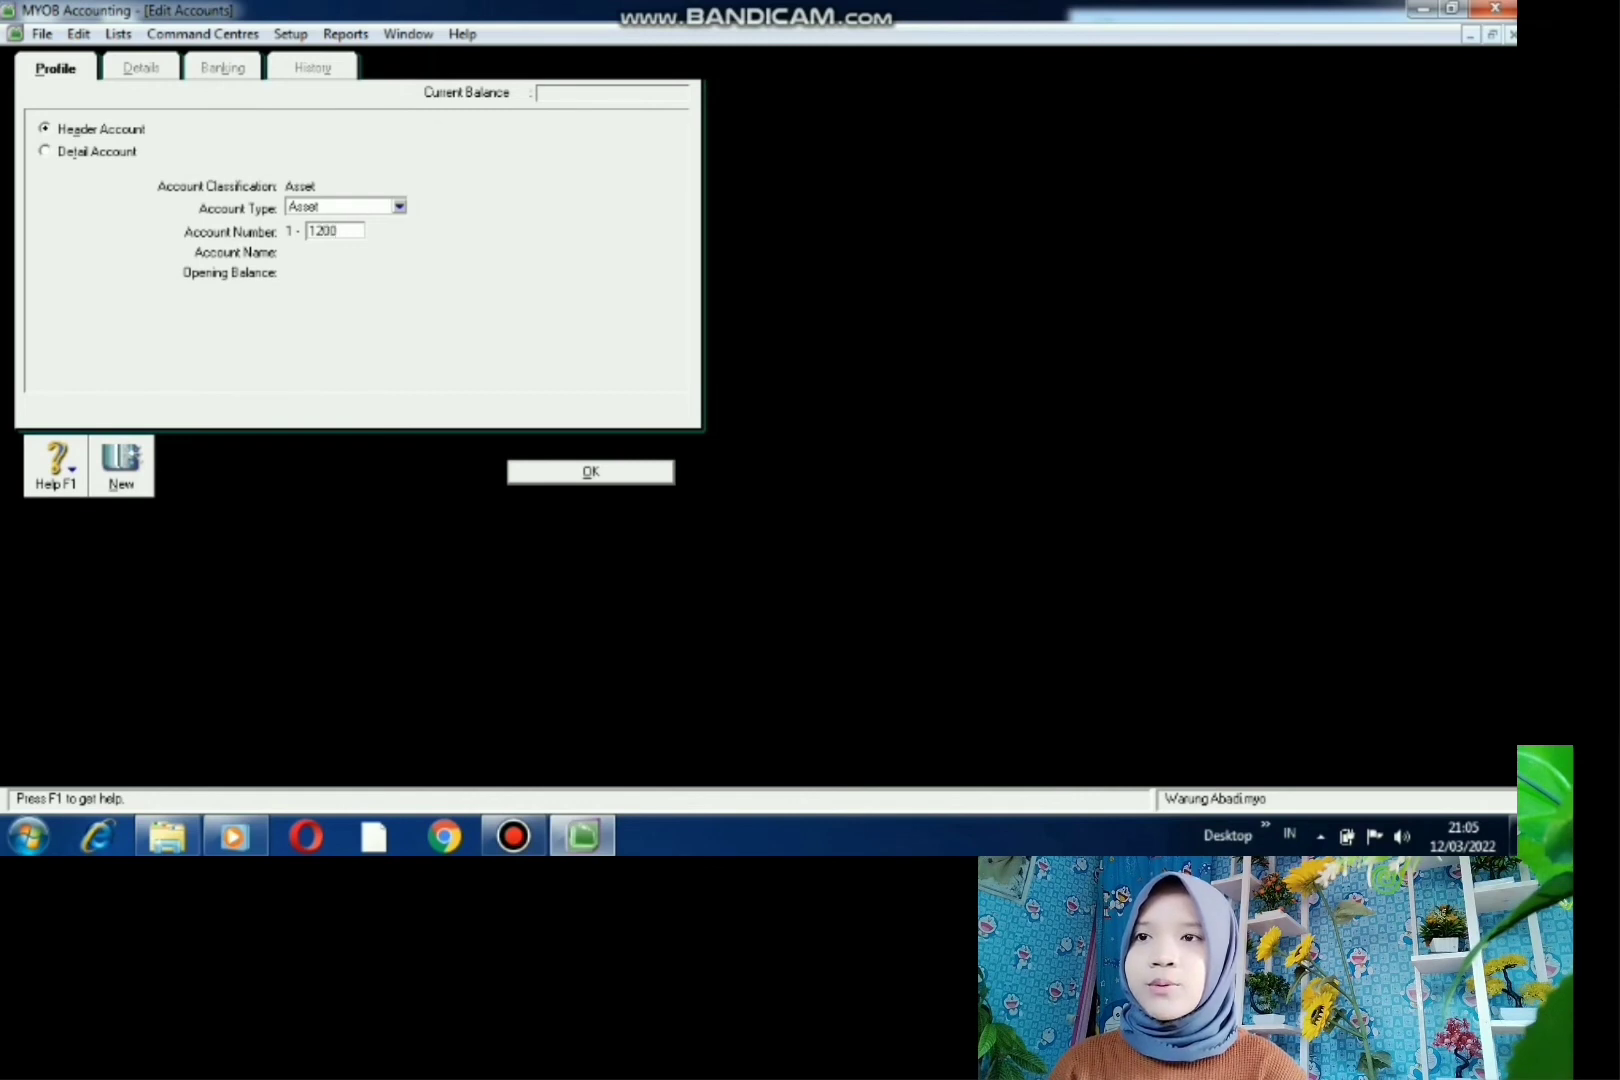
{"action": "key", "text": "Tab"}
{"action": "key", "text": "BackSpace"}
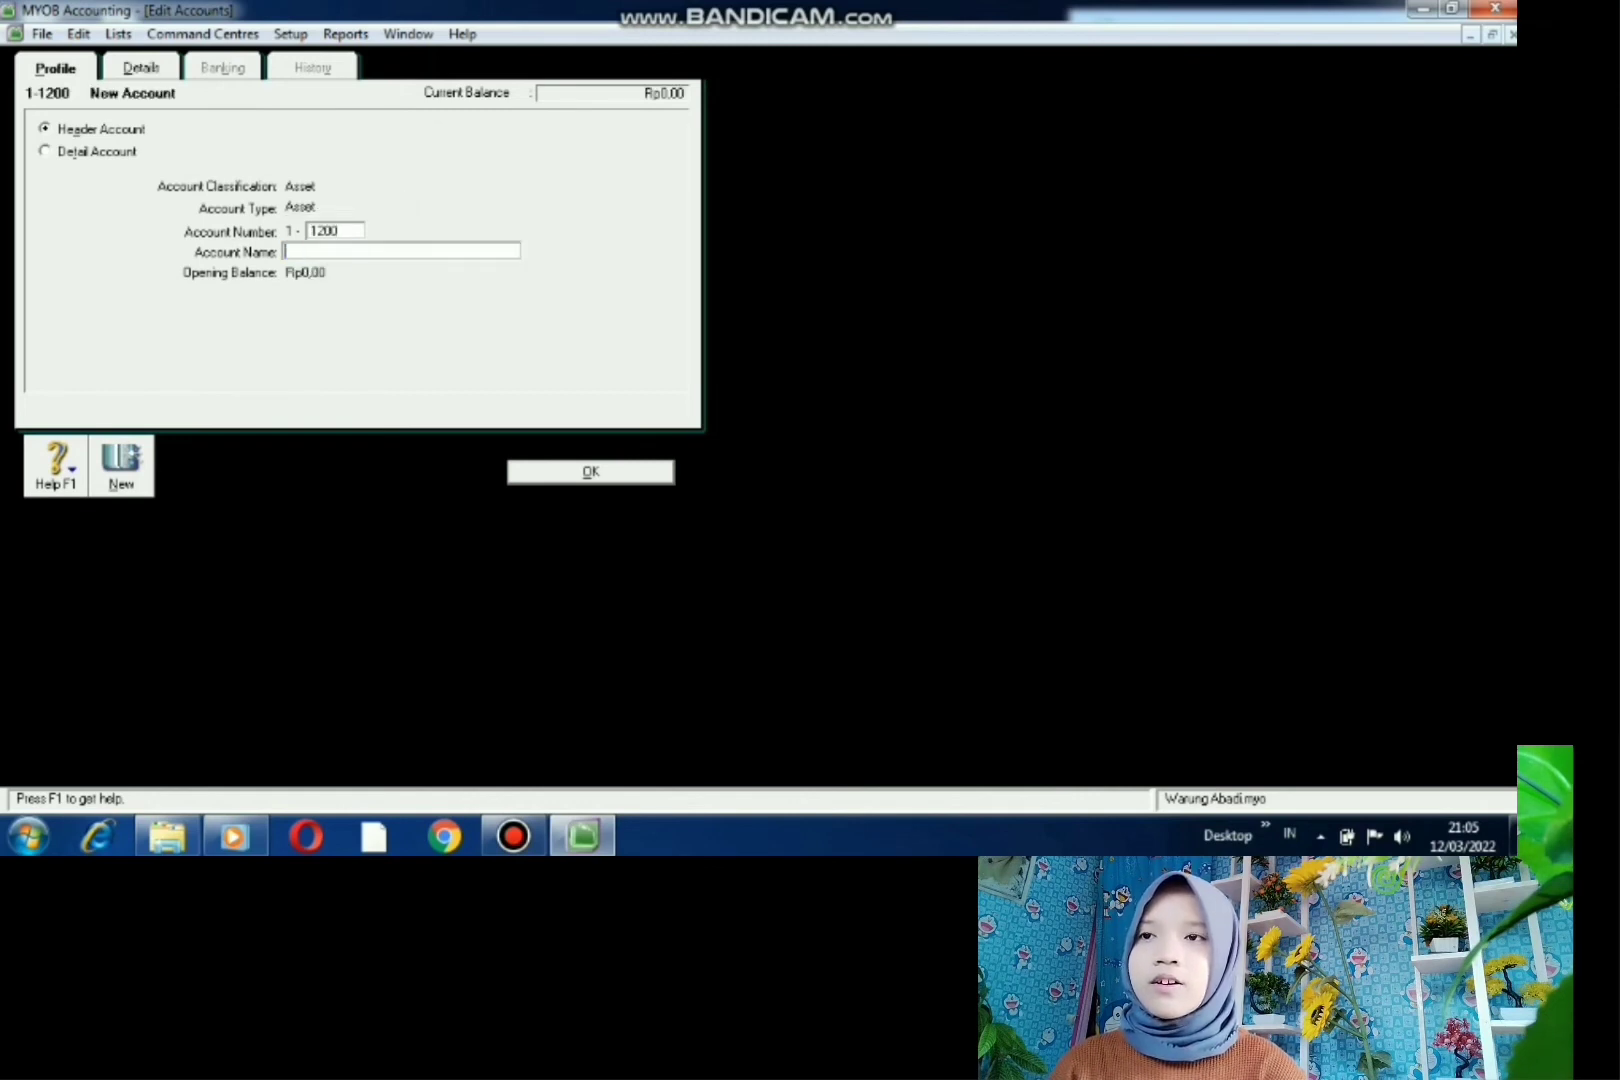
{"action": "type", "text": "PIUTANG"}
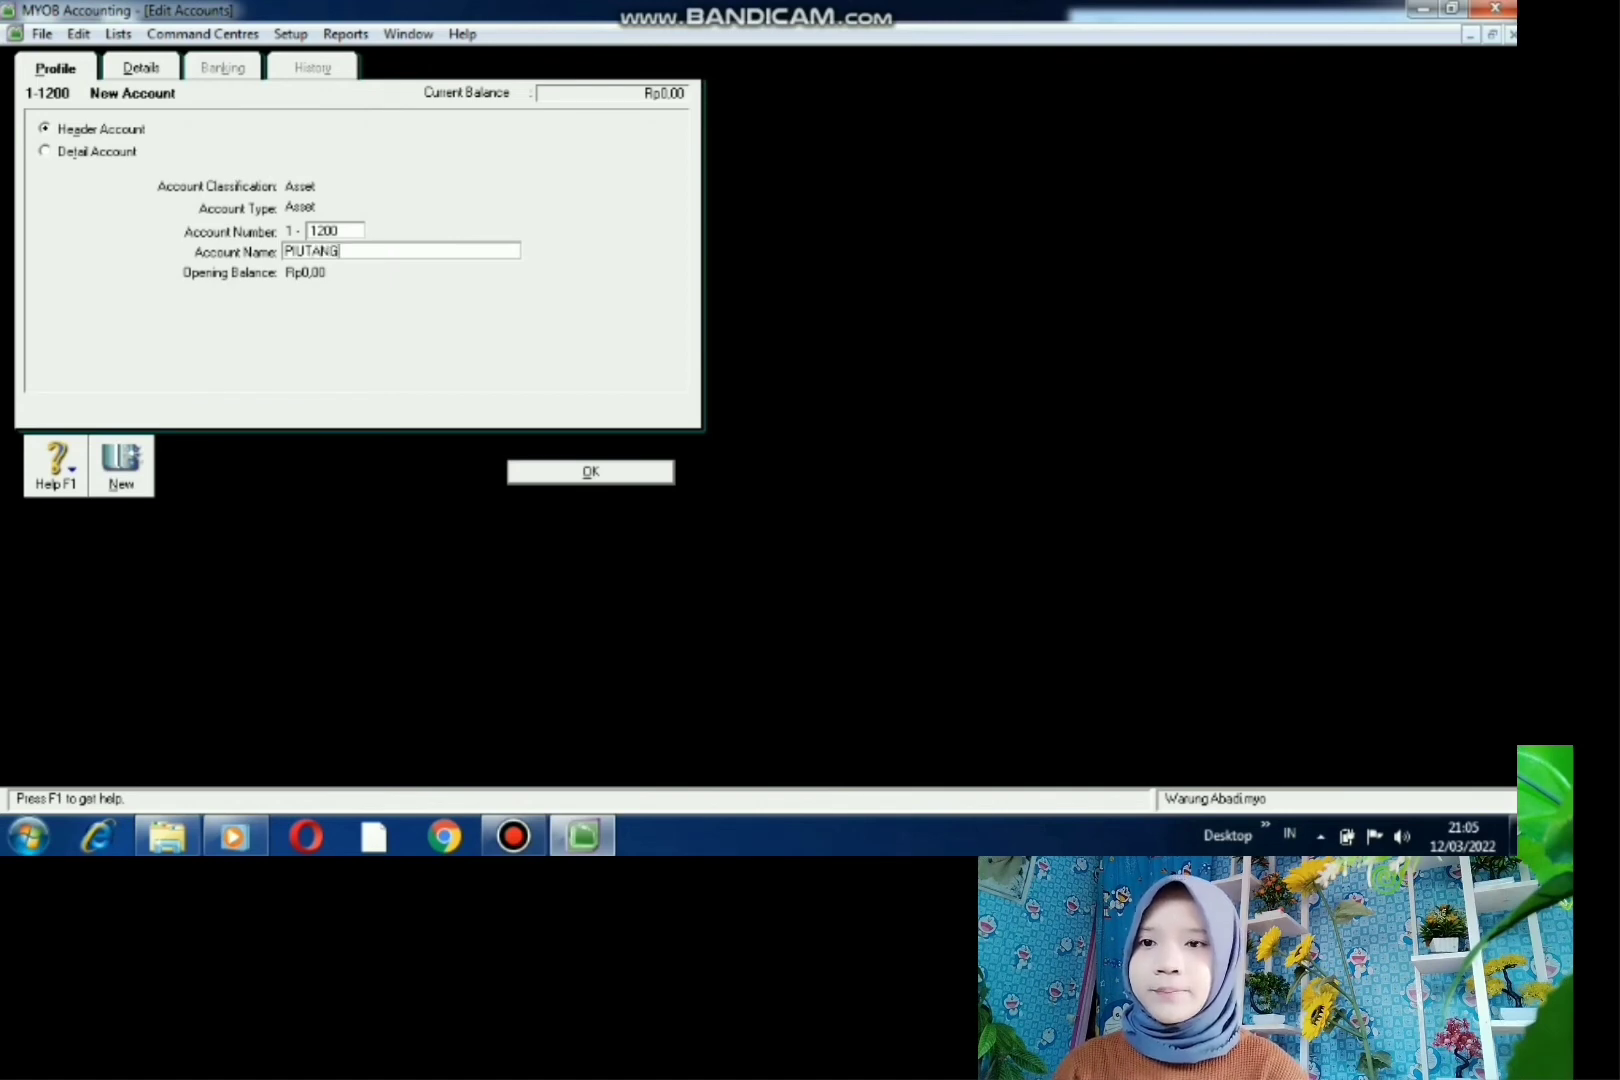
{"action": "key", "text": "Return"}
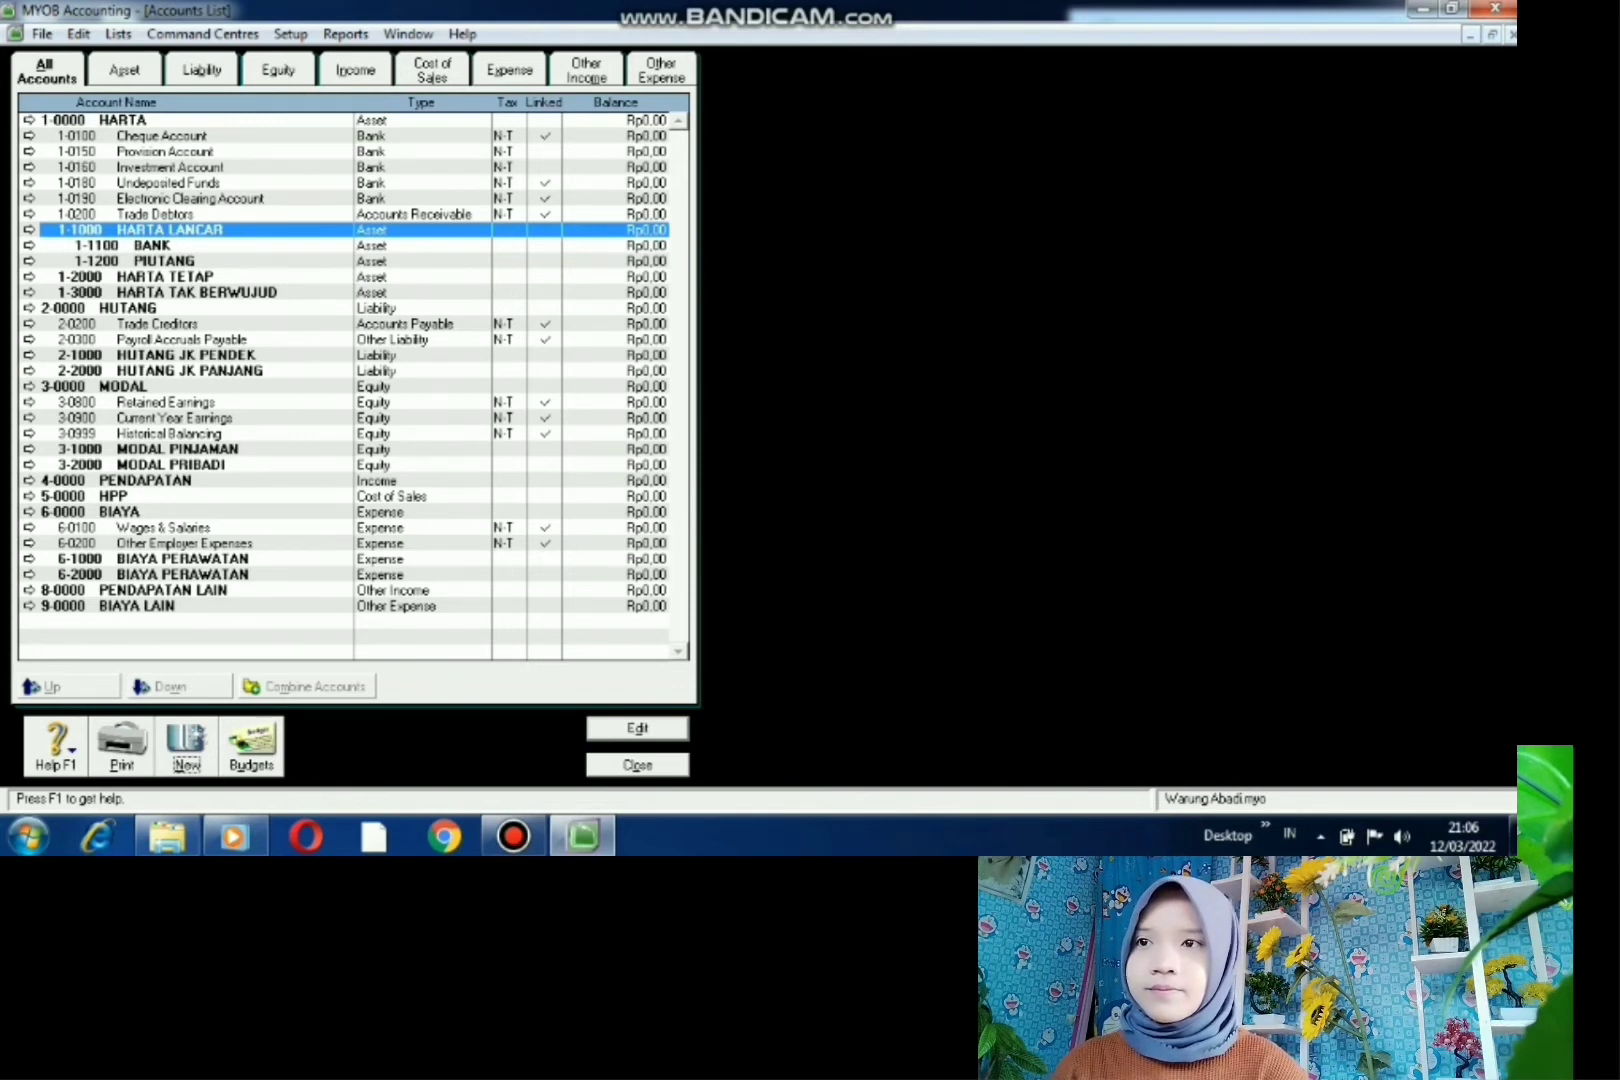
- Create detail account 1-1101 BCA under the BANK header
{"action": "left_click", "coordinate": [152, 245]}
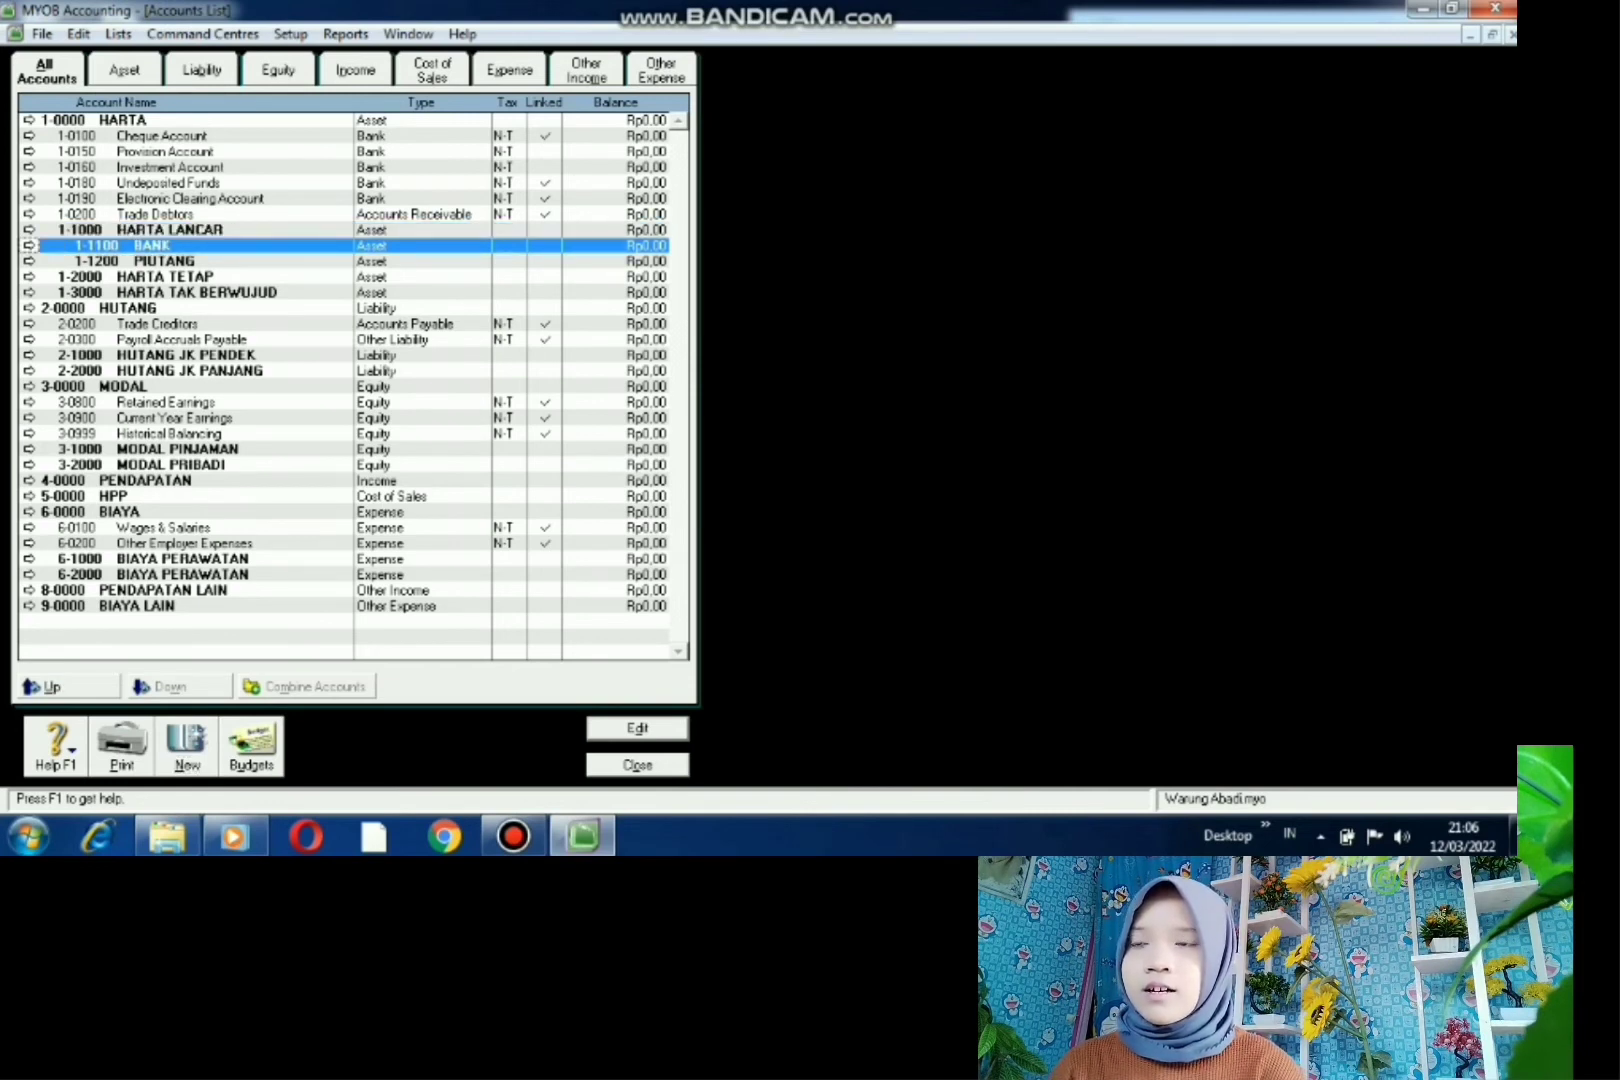
{"action": "left_click", "coordinate": [29, 245]}
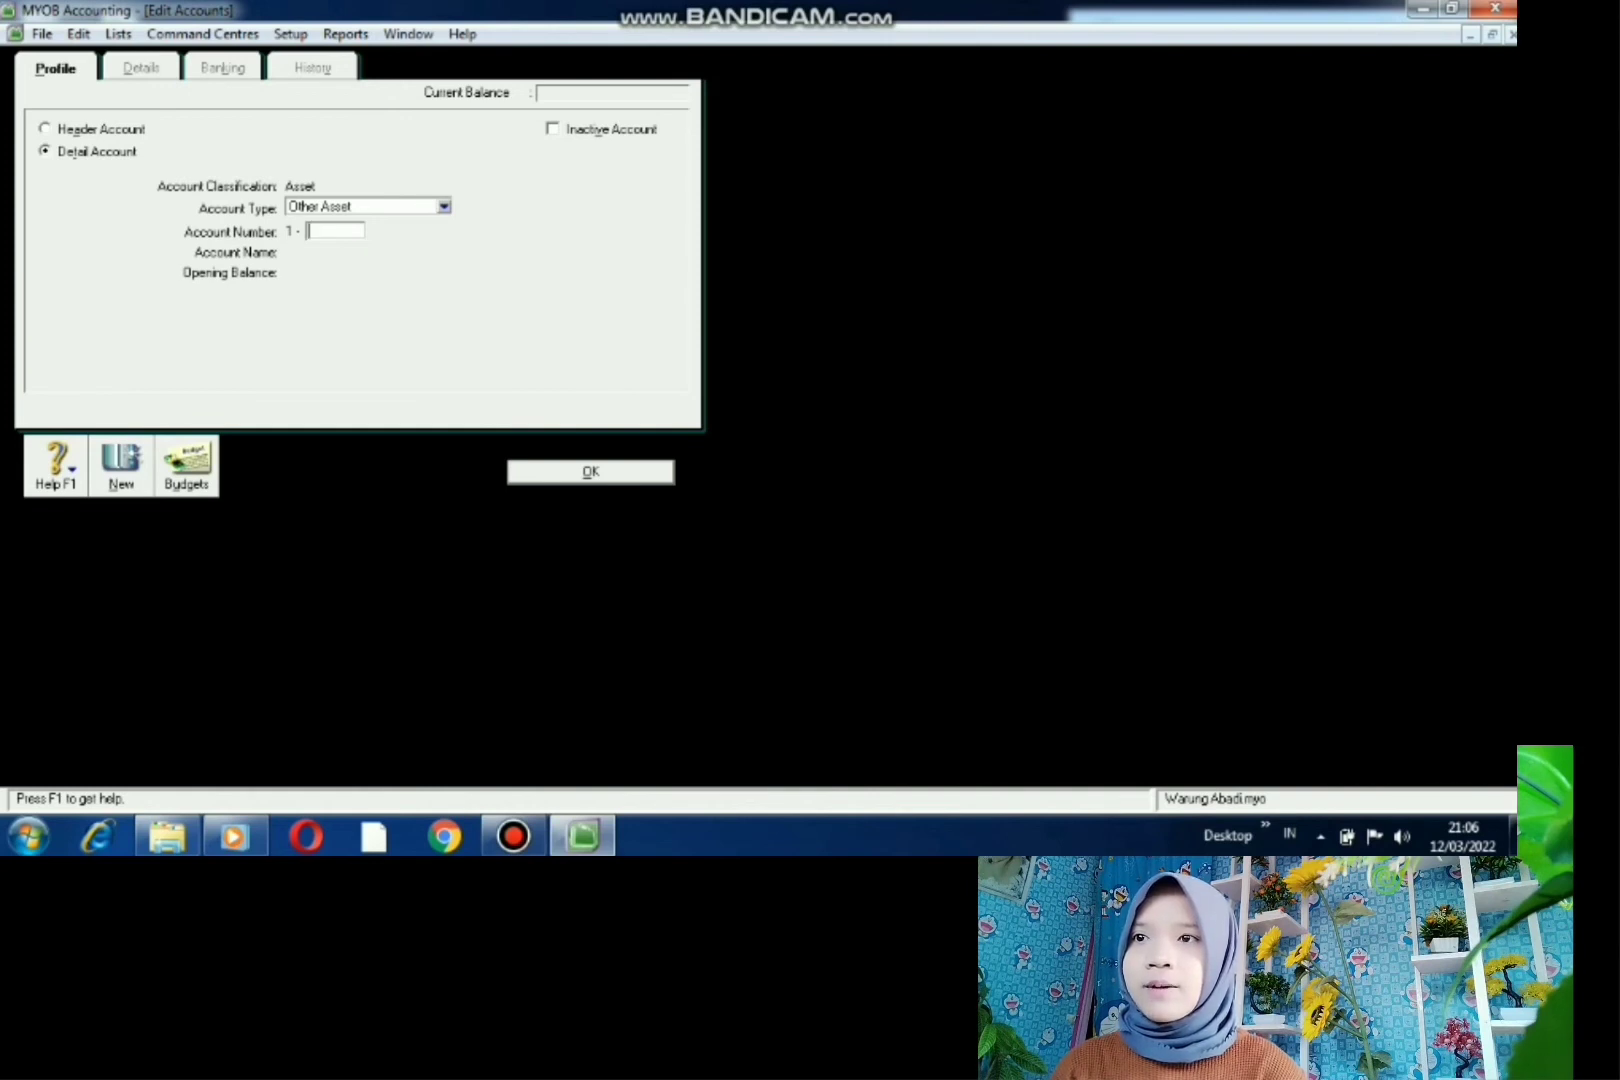
{"action": "type", "text": "110"}
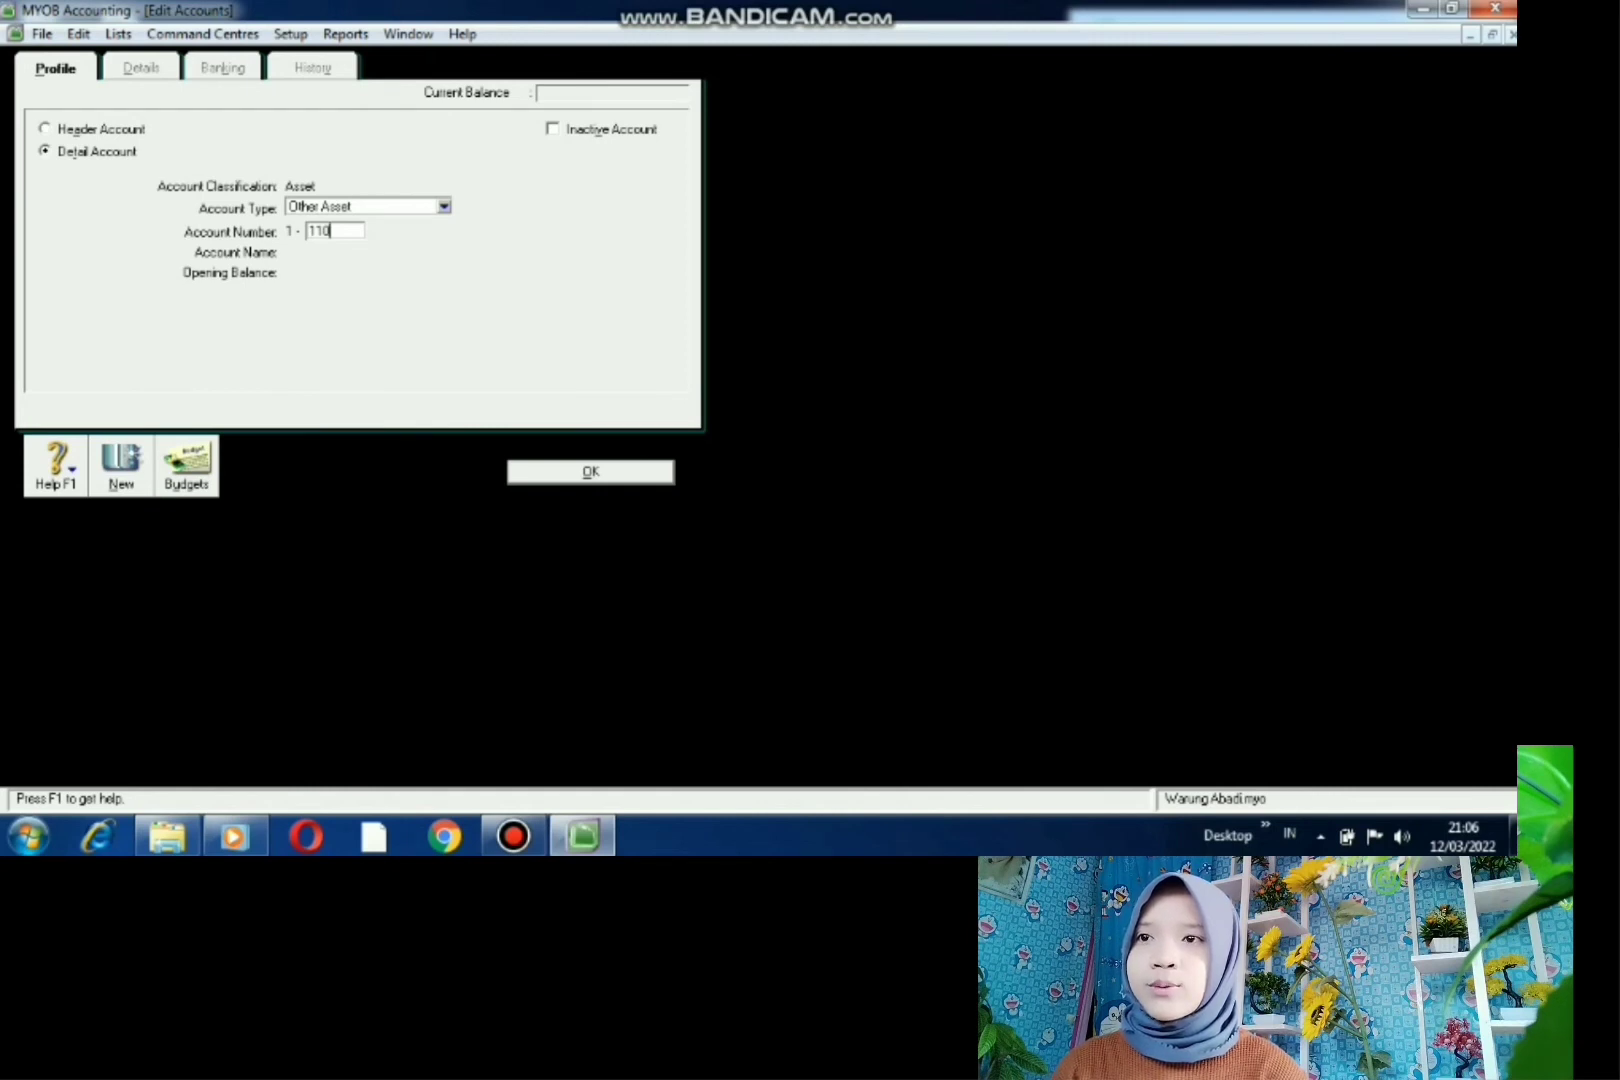
{"action": "type", "text": "1"}
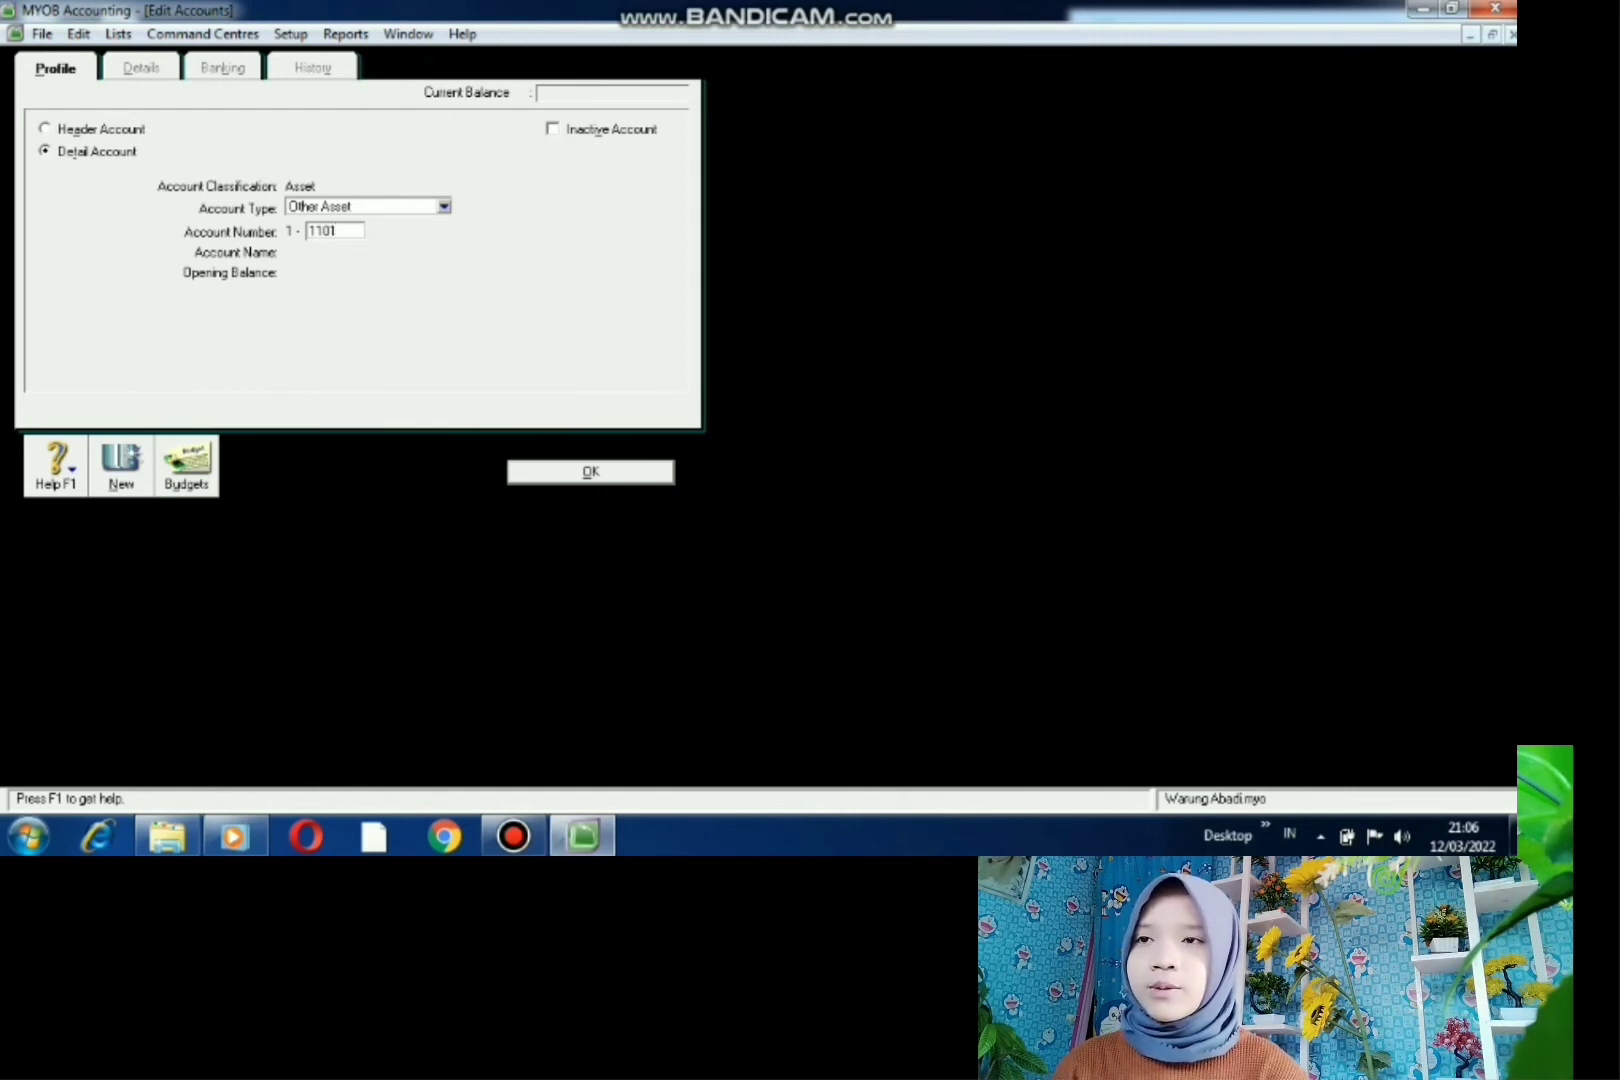
{"action": "key", "text": "Tab"}
{"action": "key", "text": "BackSpace"}
{"action": "type", "text": "BCA"}
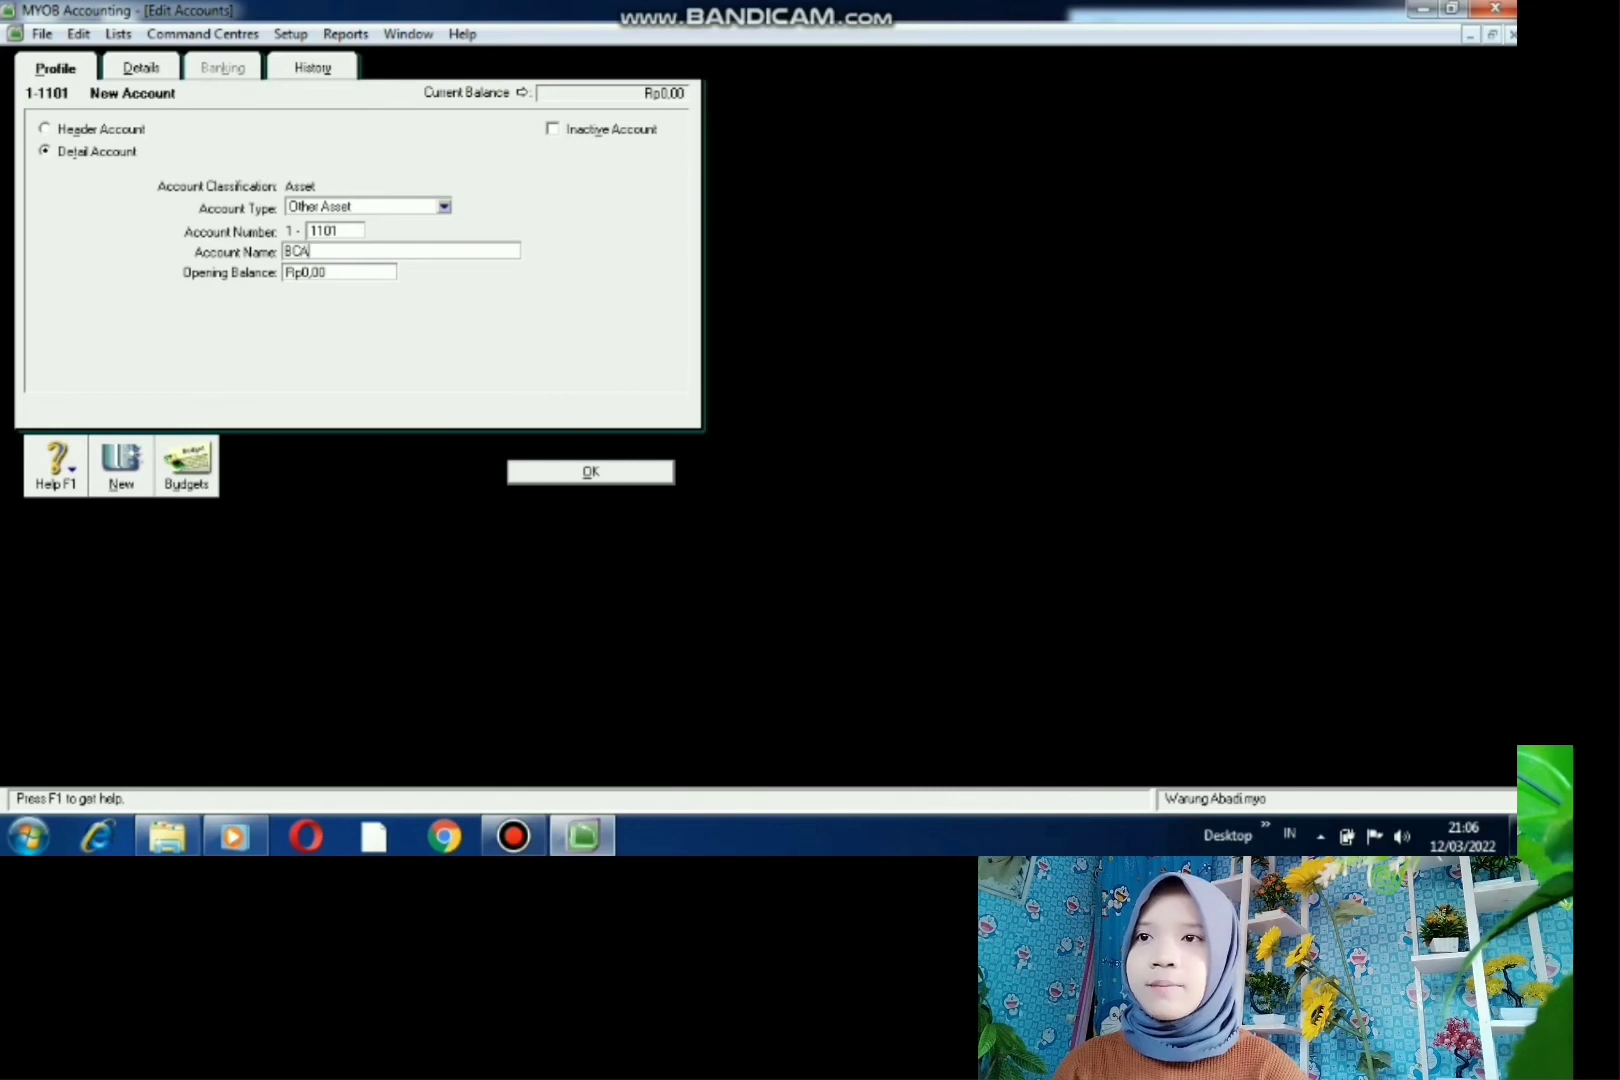
{"action": "key", "text": "Return"}
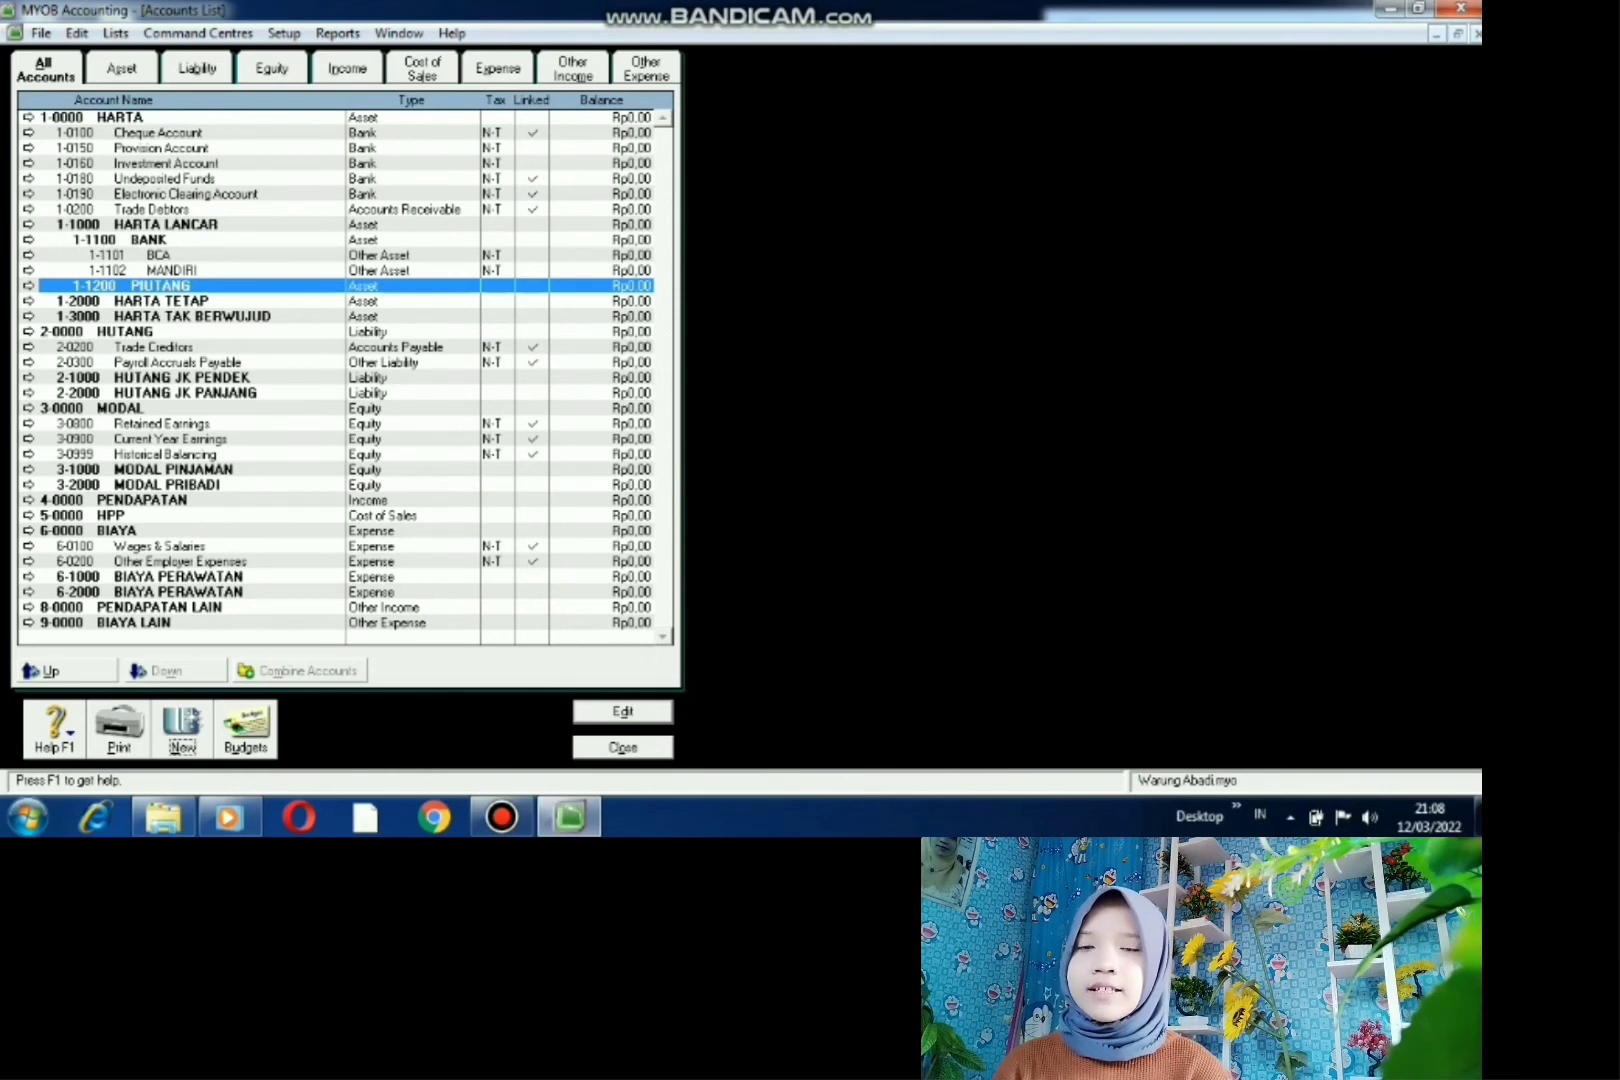
- Create detail account 1-1201 PIUTANG KARYAWAN, replacing the placeholder account name
{"action": "key", "text": "alt+n"}
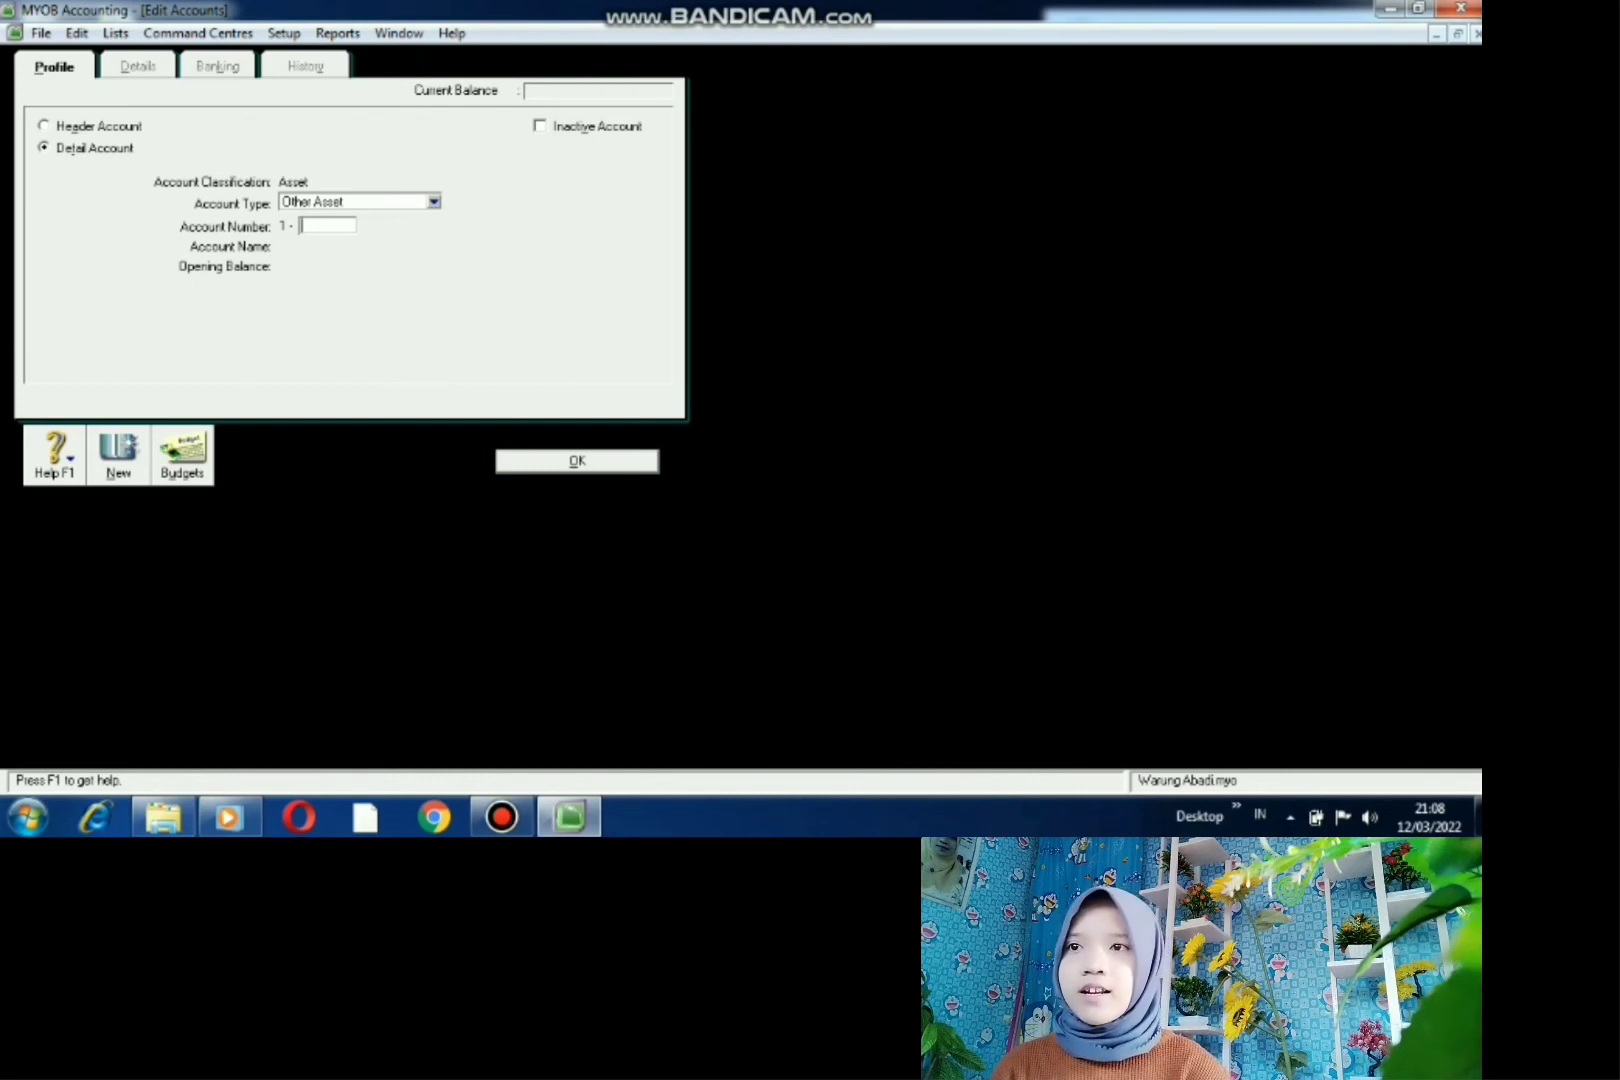
{"action": "type", "text": "1201"}
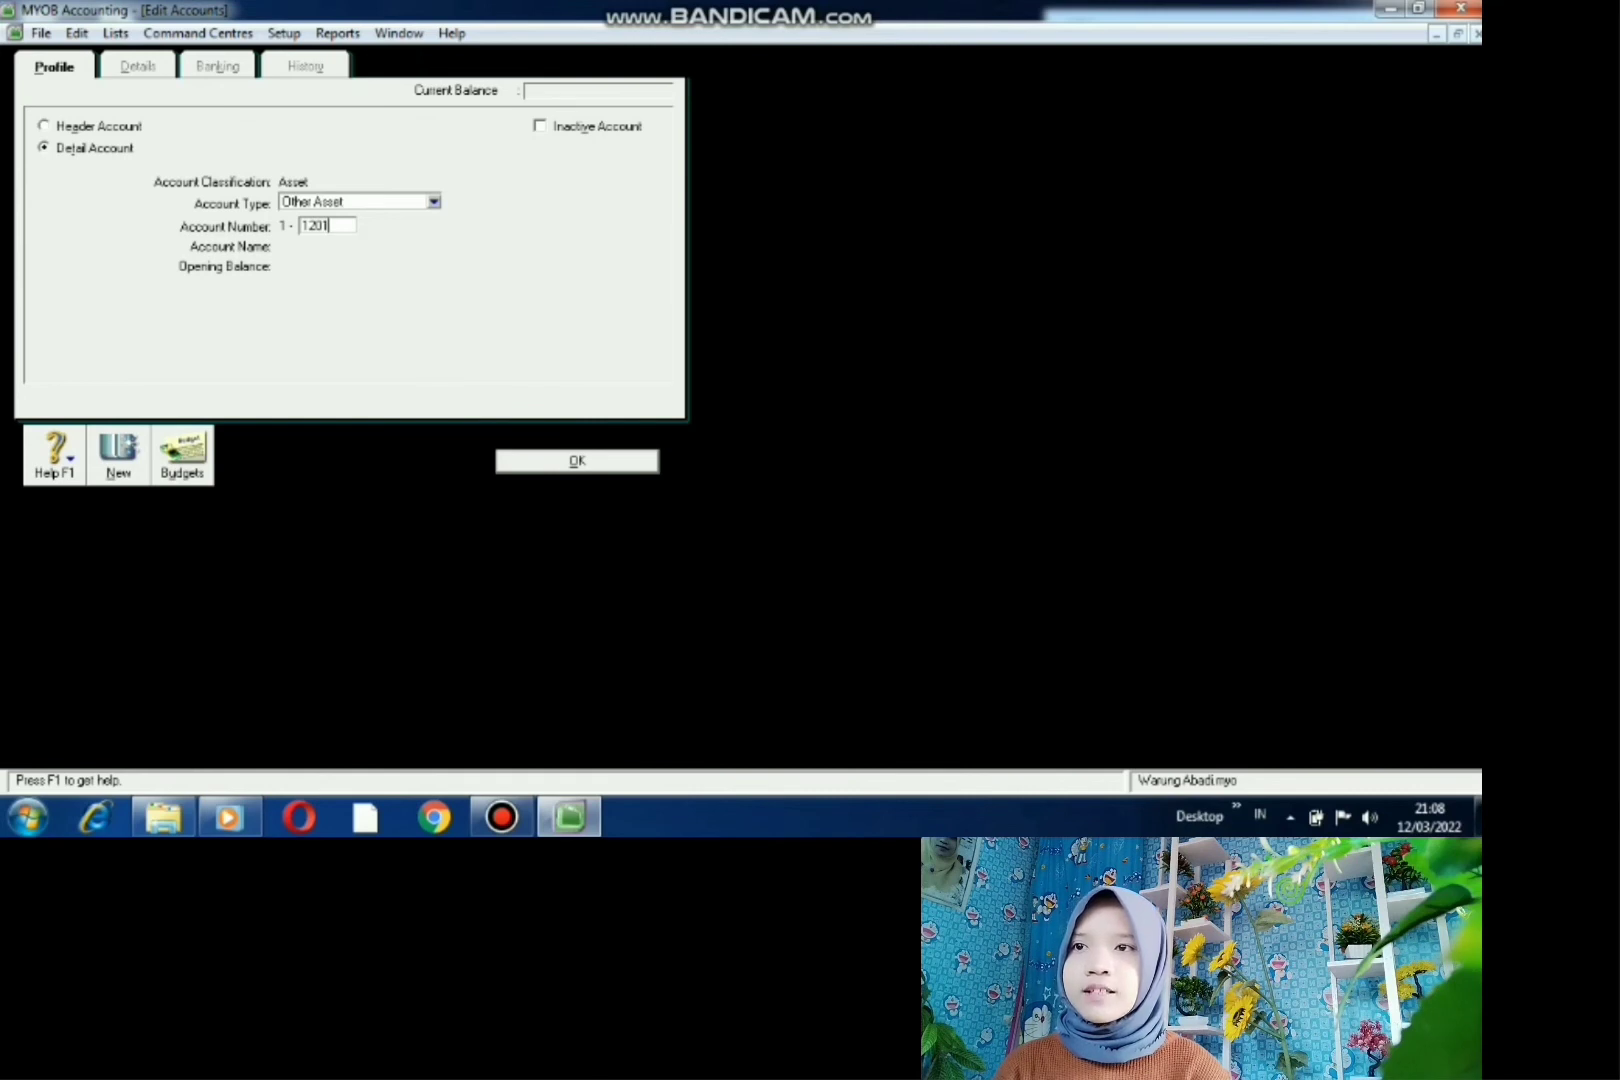
{"action": "key", "text": "Tab"}
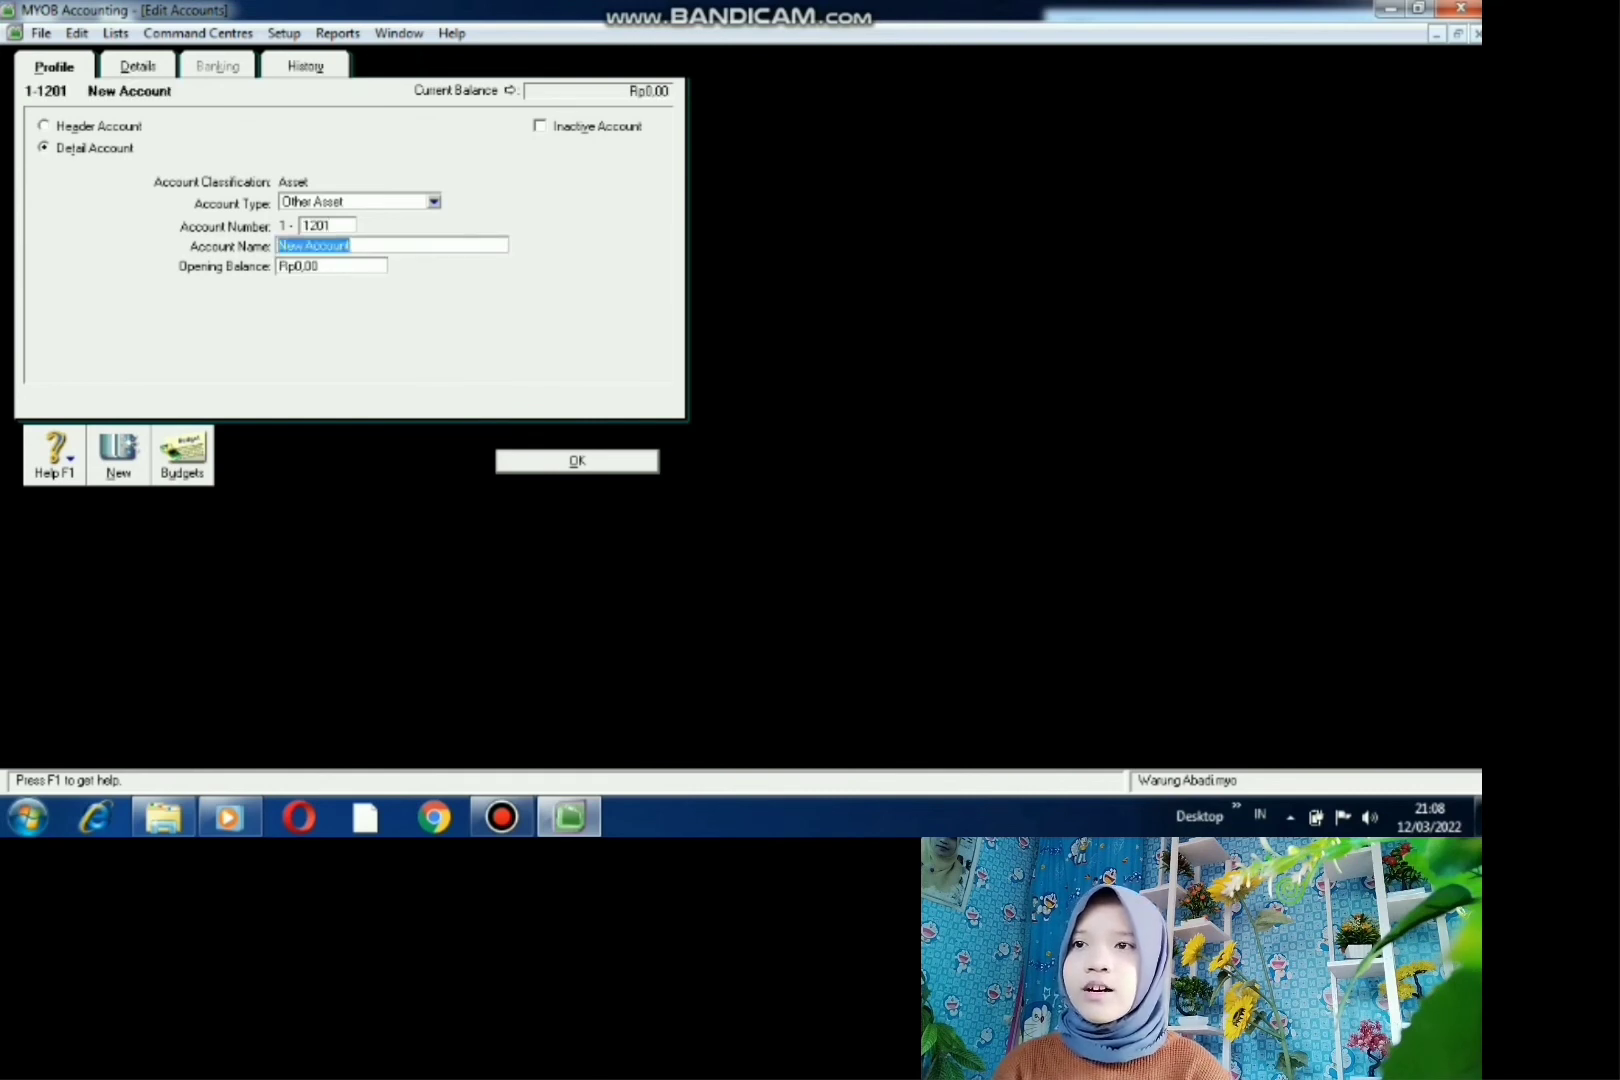
{"action": "key", "text": "BackSpace"}
{"action": "type", "text": "PIUT"}
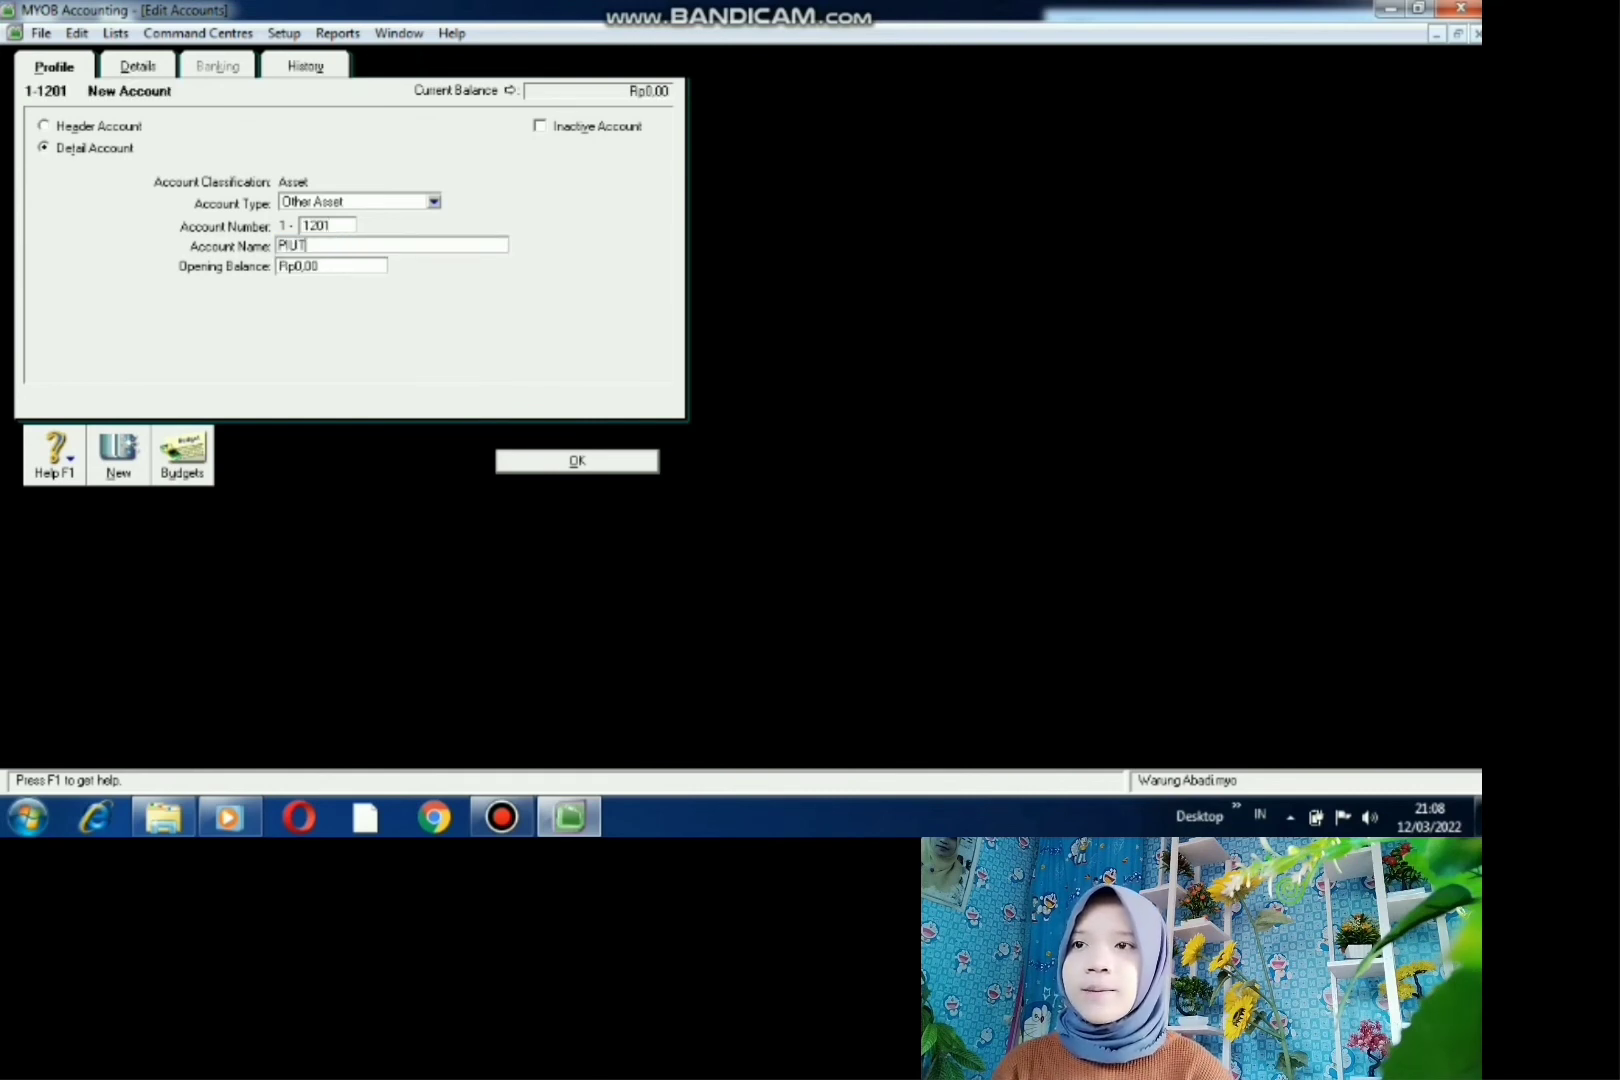
{"action": "type", "text": "ANG KAR"}
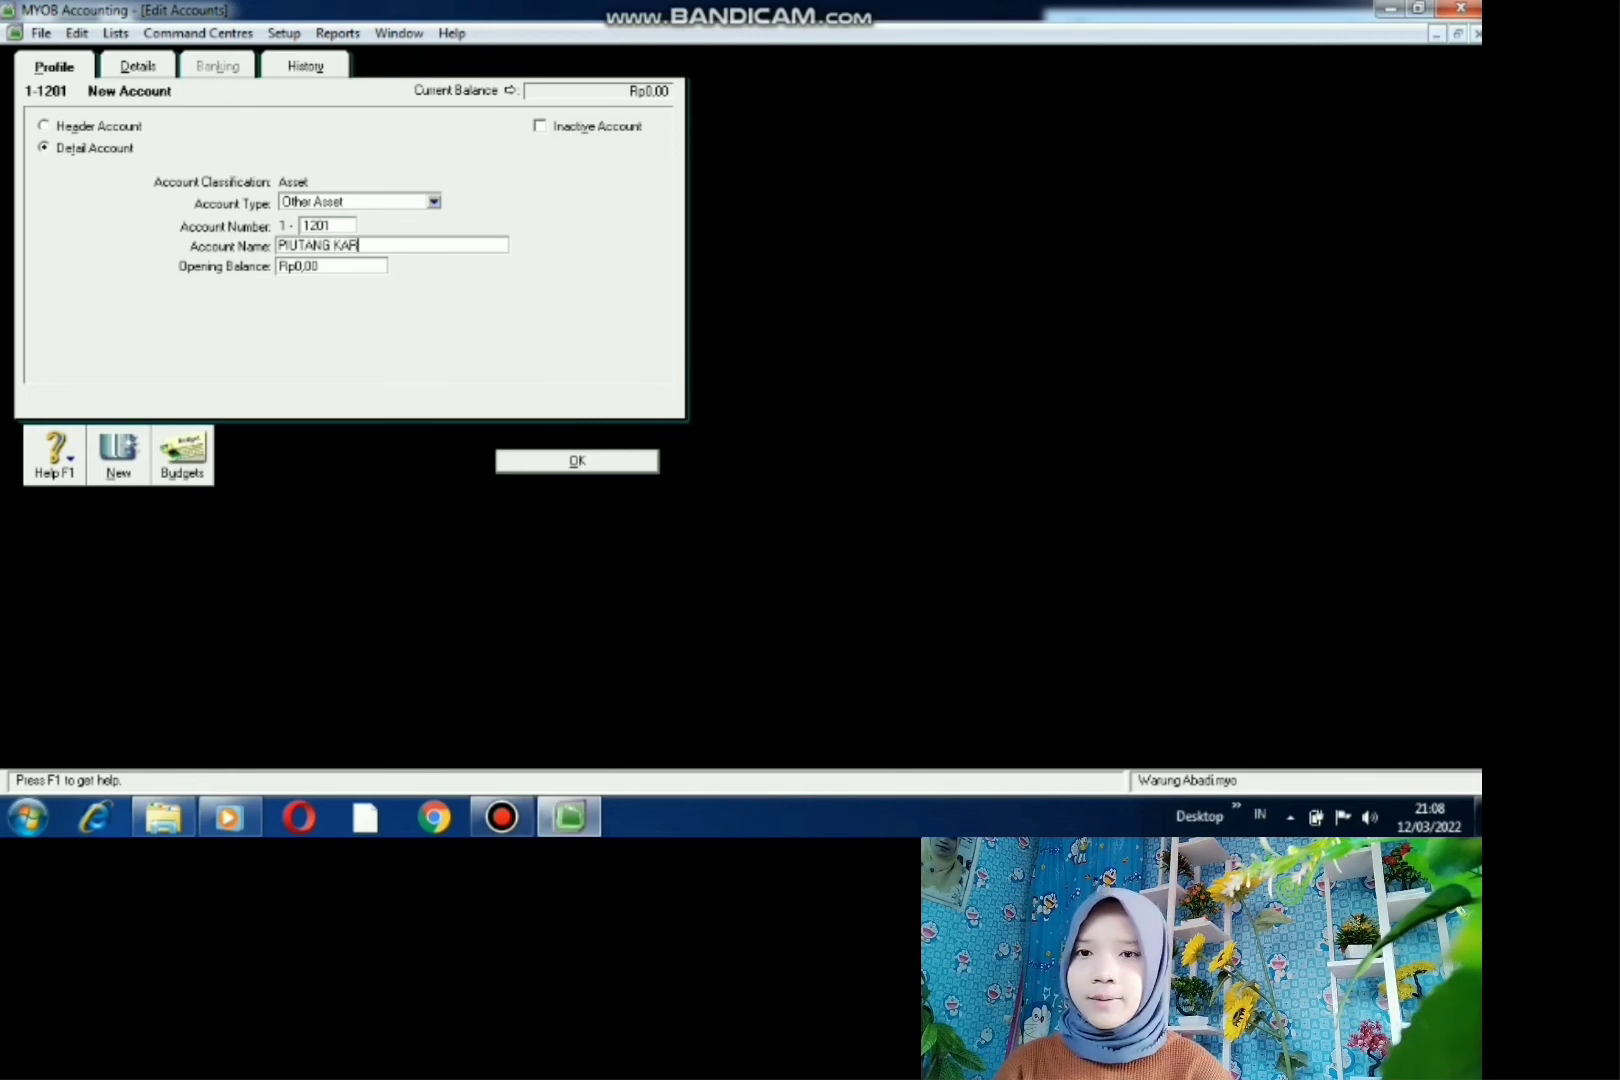
{"action": "type", "text": "YAWAN"}
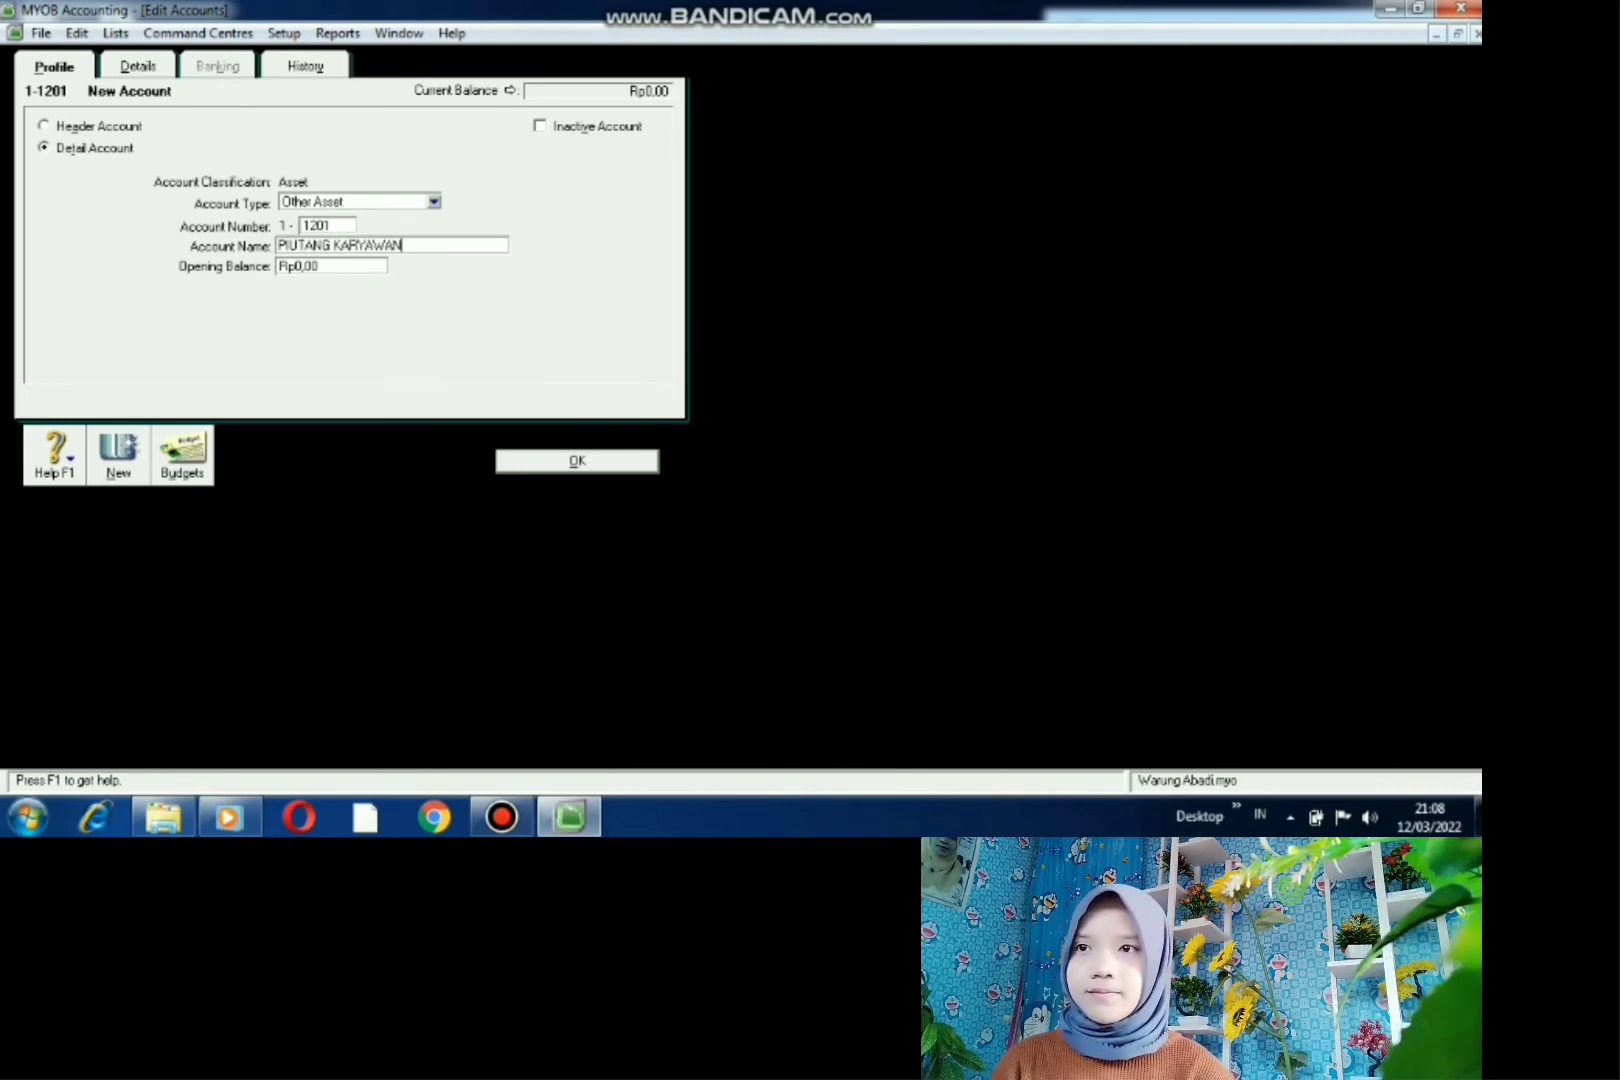
{"action": "key", "text": "Return"}
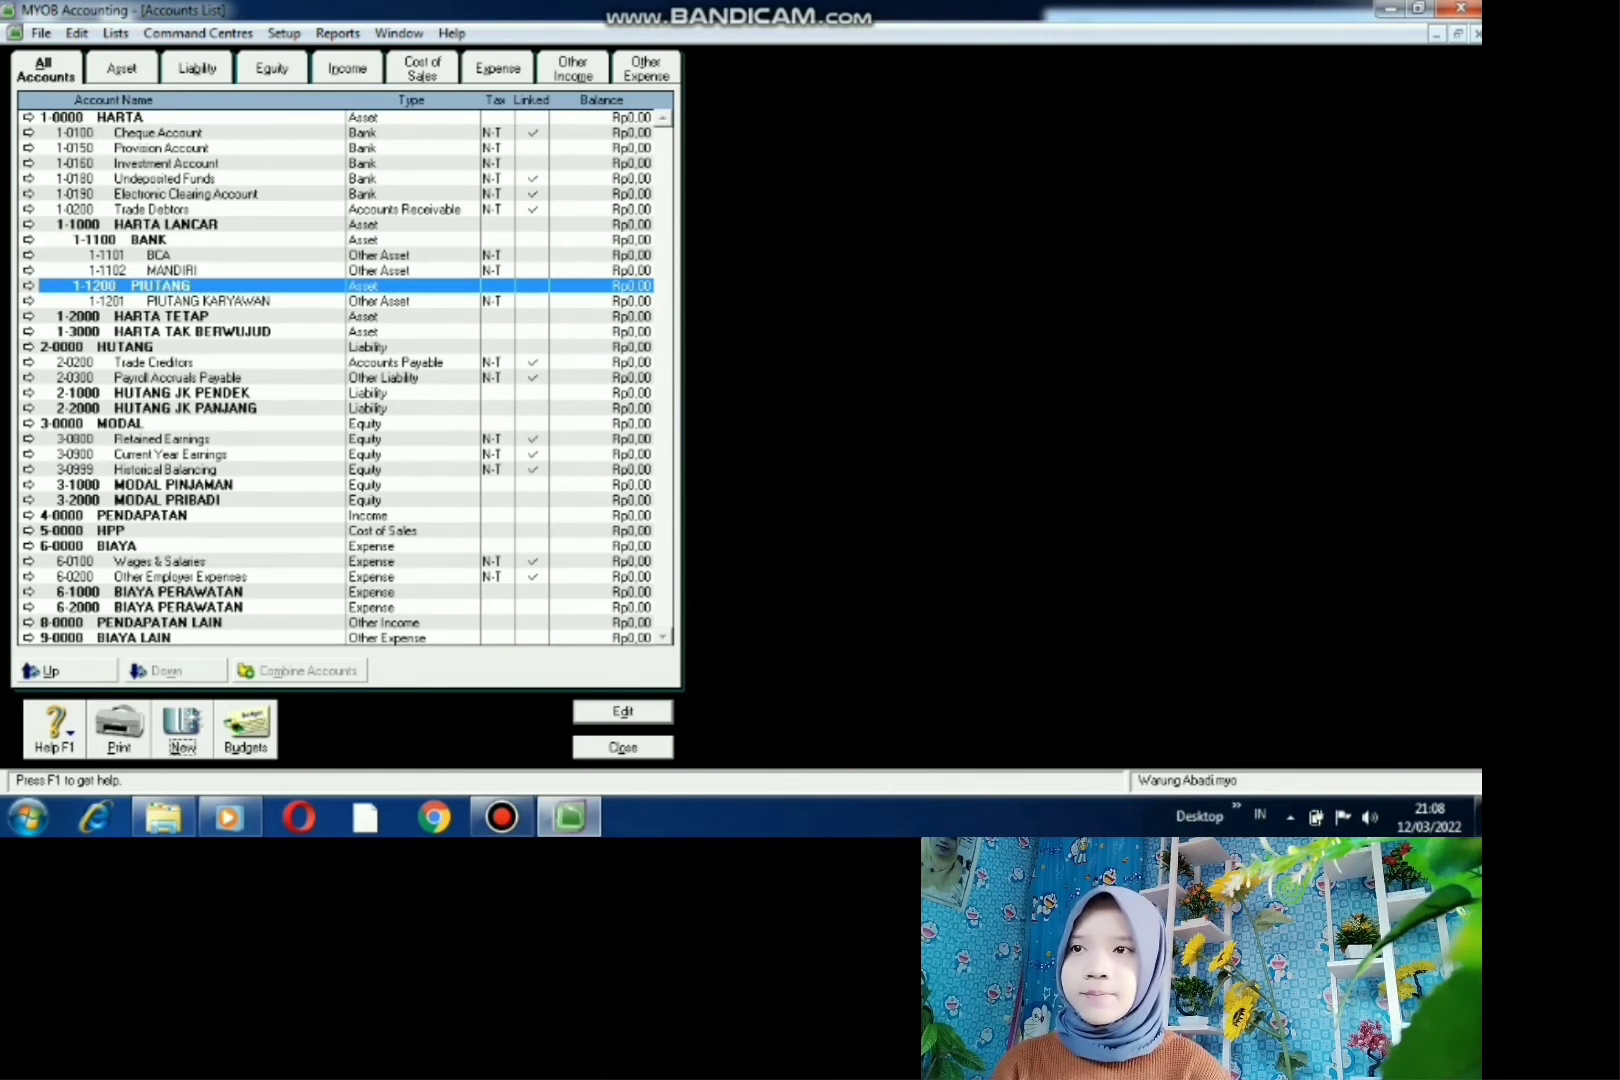
- Create detail account 1-2101 KENDARAAN under 1-2000 HARTA TETAP
{"action": "left_click", "coordinate": [161, 316]}
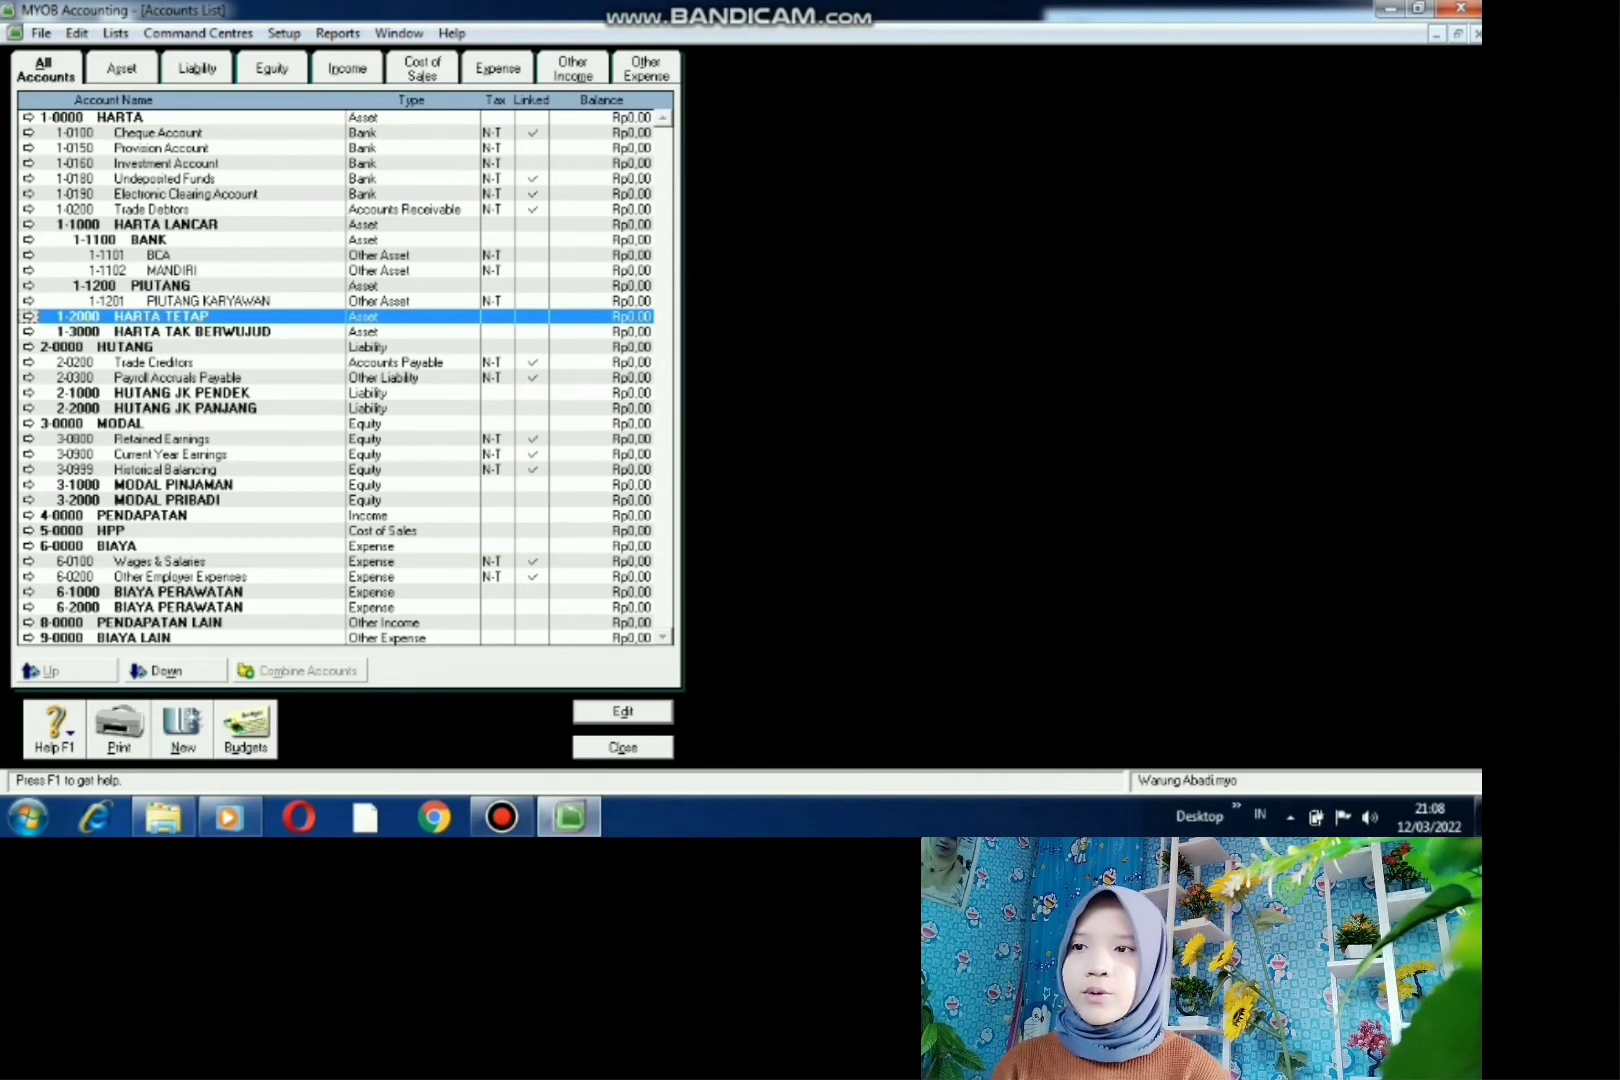
{"action": "key", "text": "alt+n"}
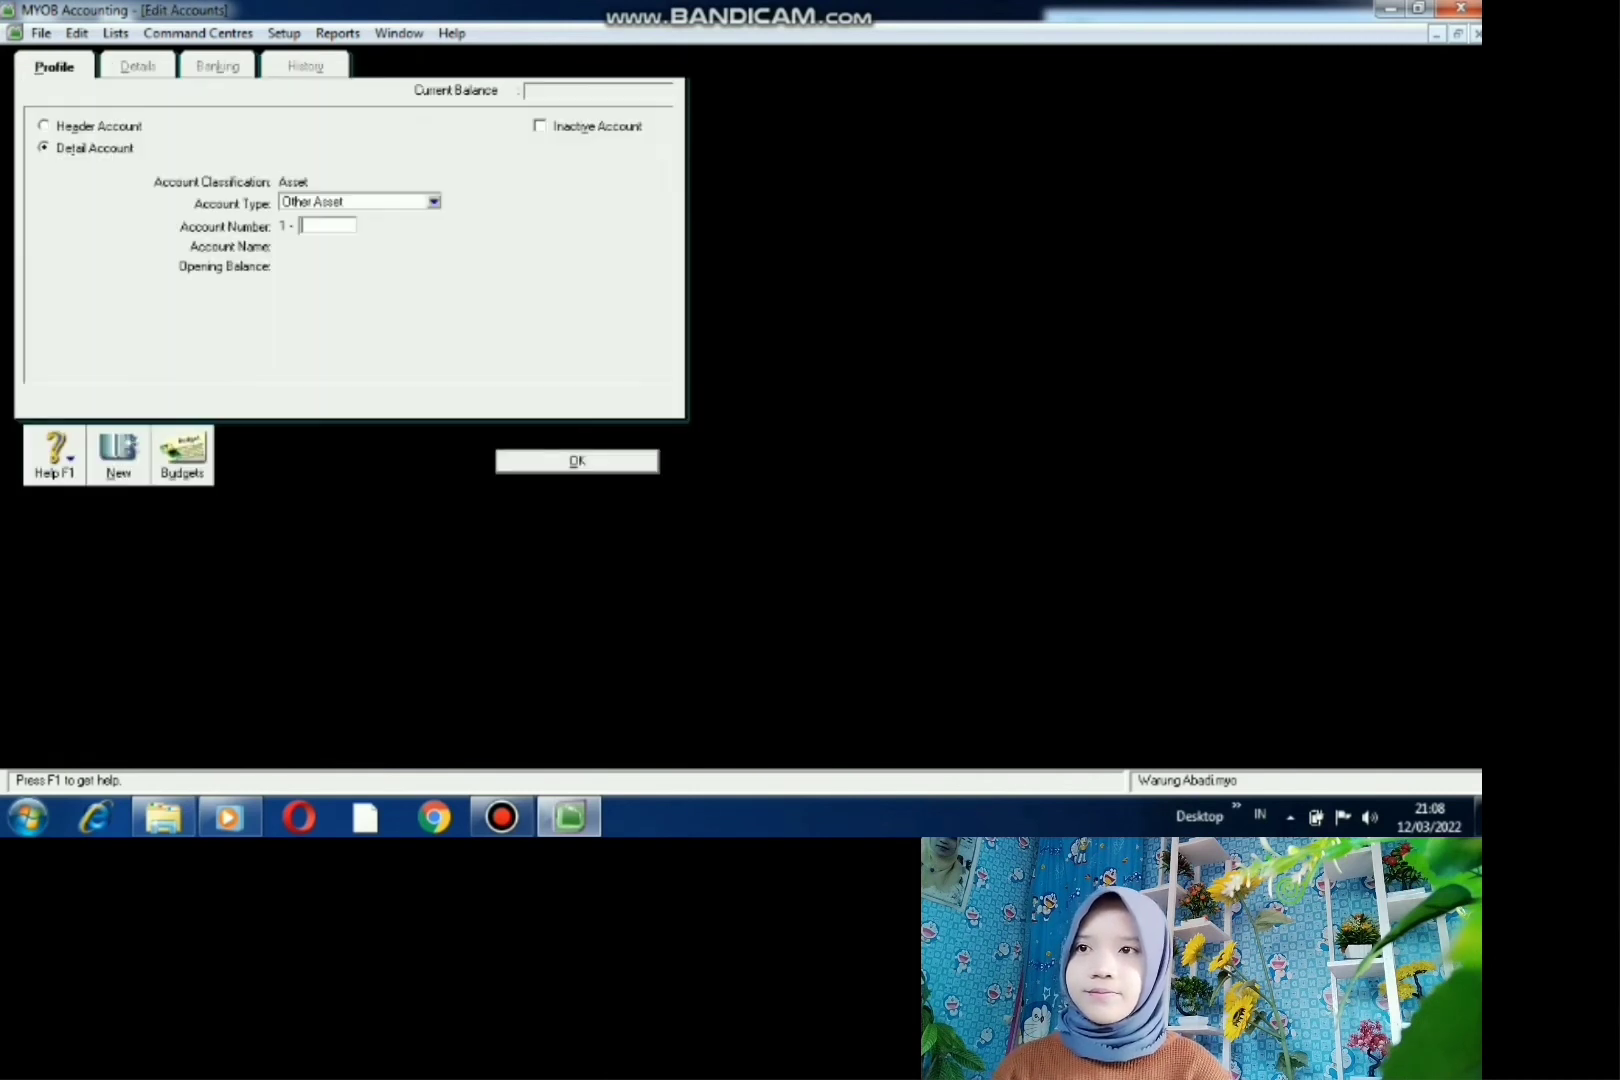
{"action": "left_click", "coordinate": [44, 148]}
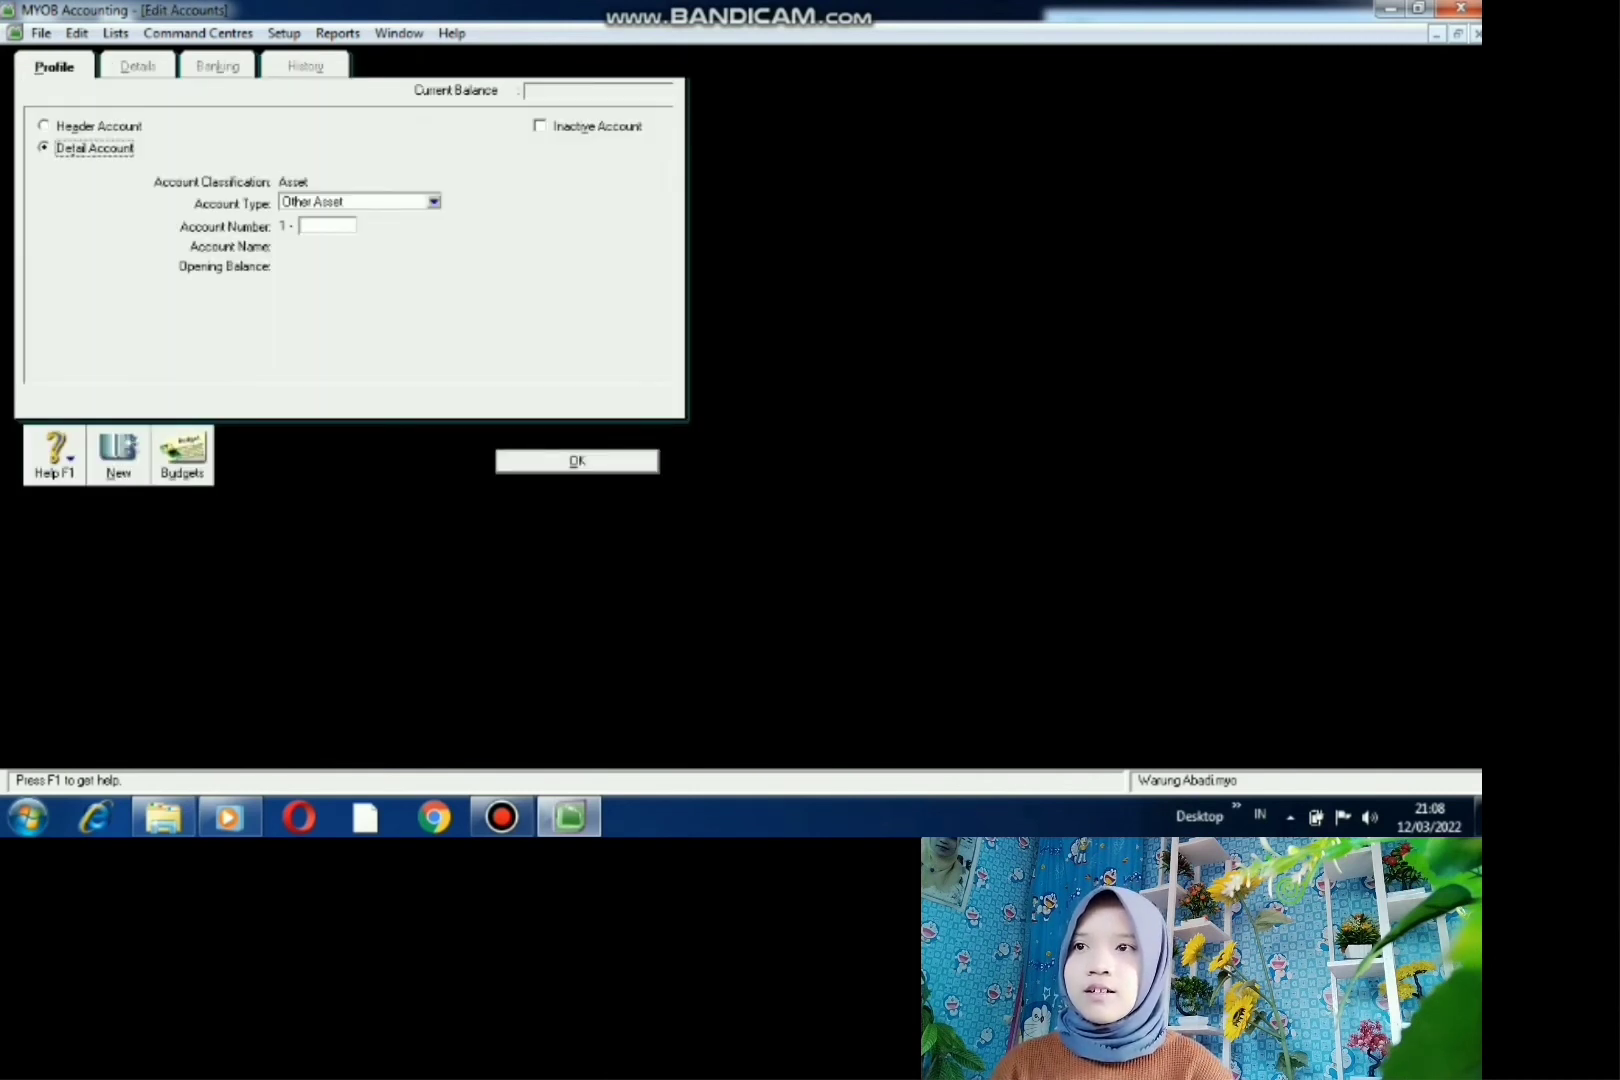
{"action": "left_click", "coordinate": [327, 226]}
{"action": "type", "text": "2"}
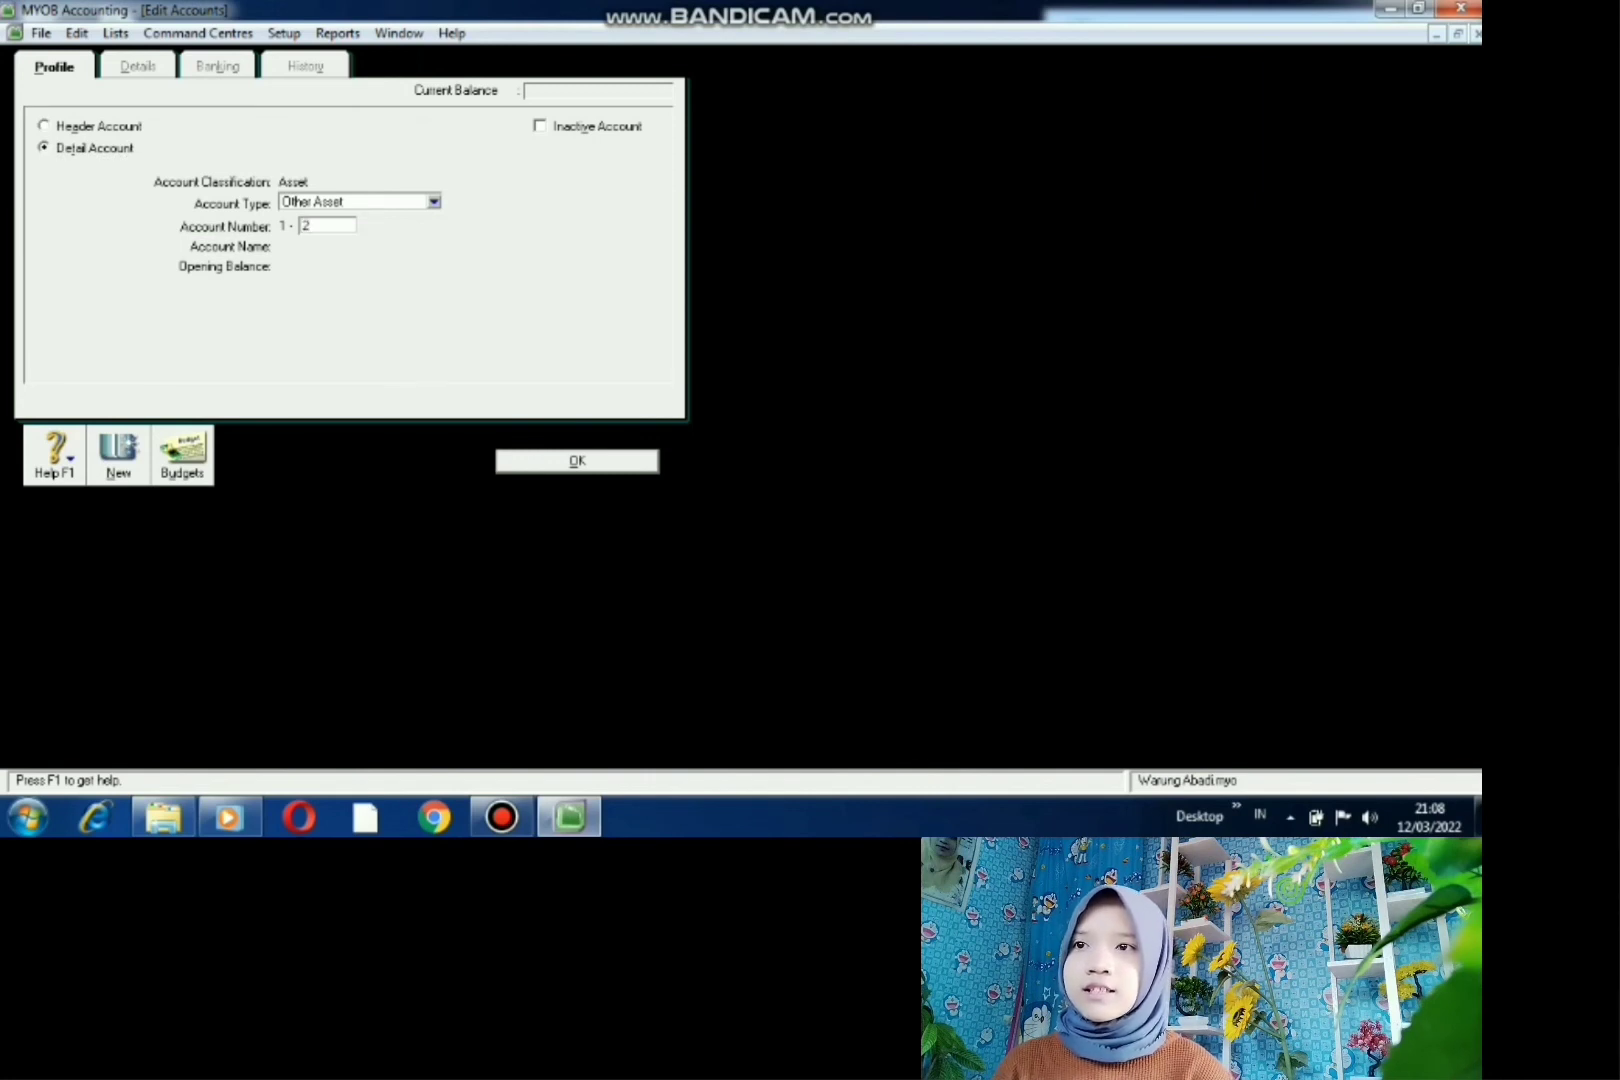
{"action": "type", "text": "101"}
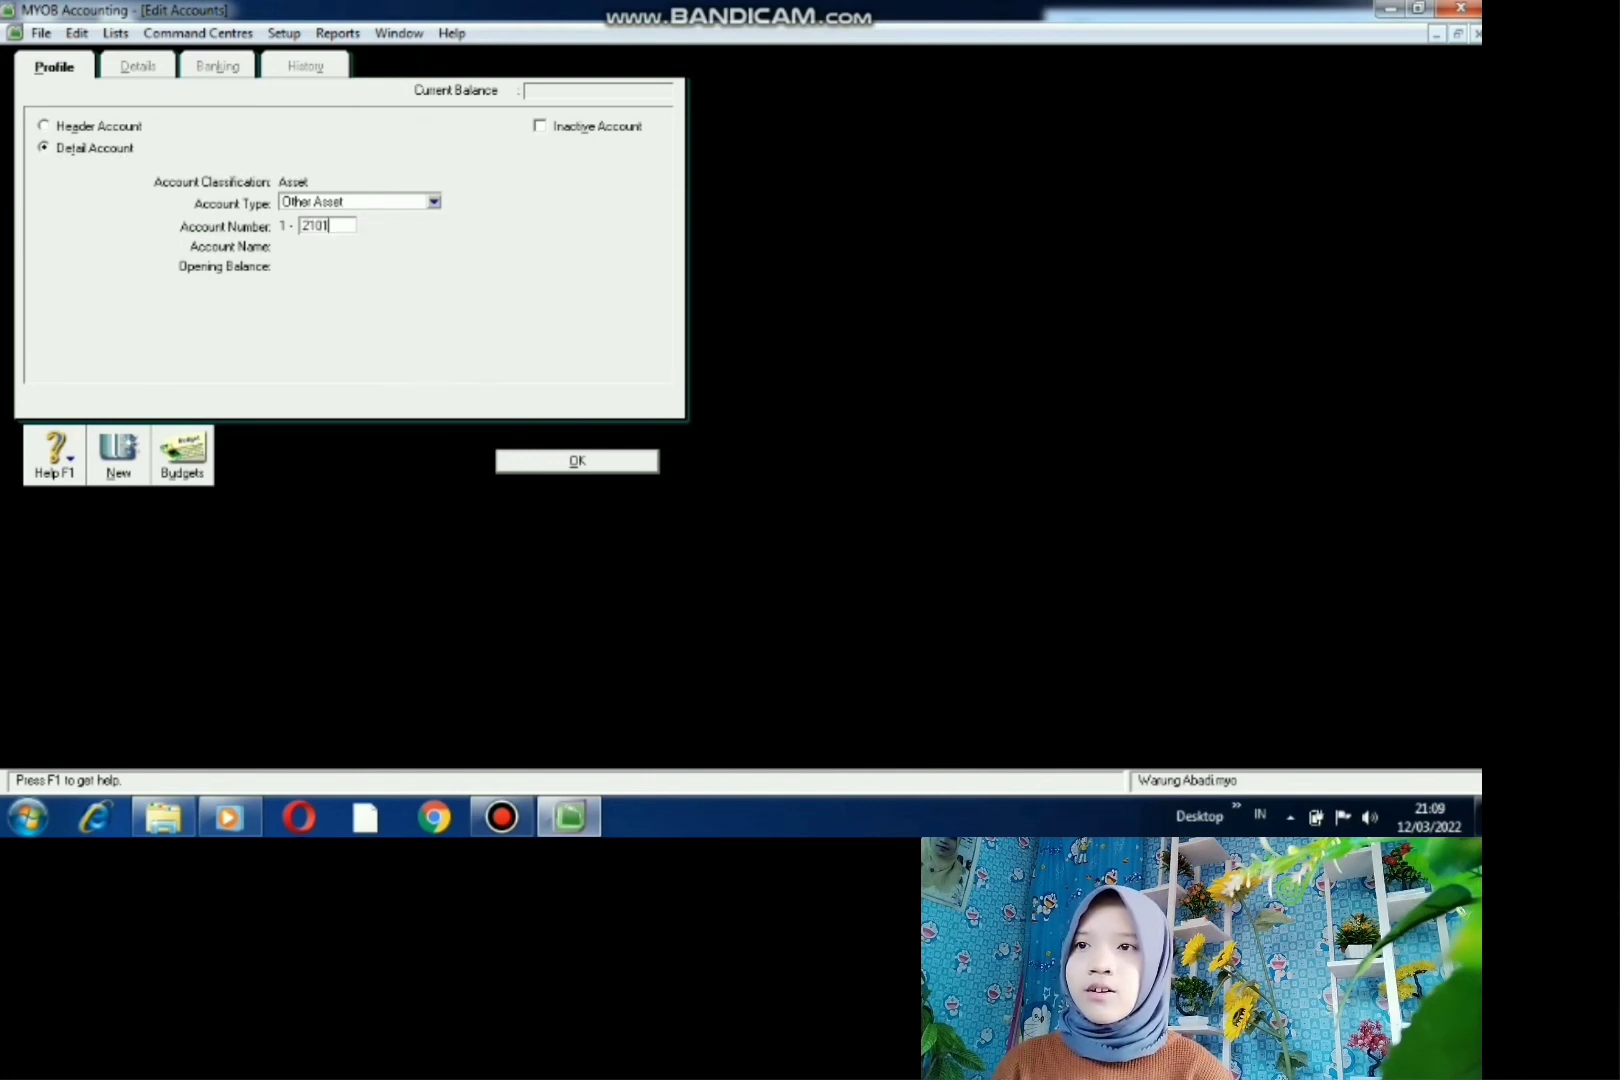
{"action": "key", "text": "Tab"}
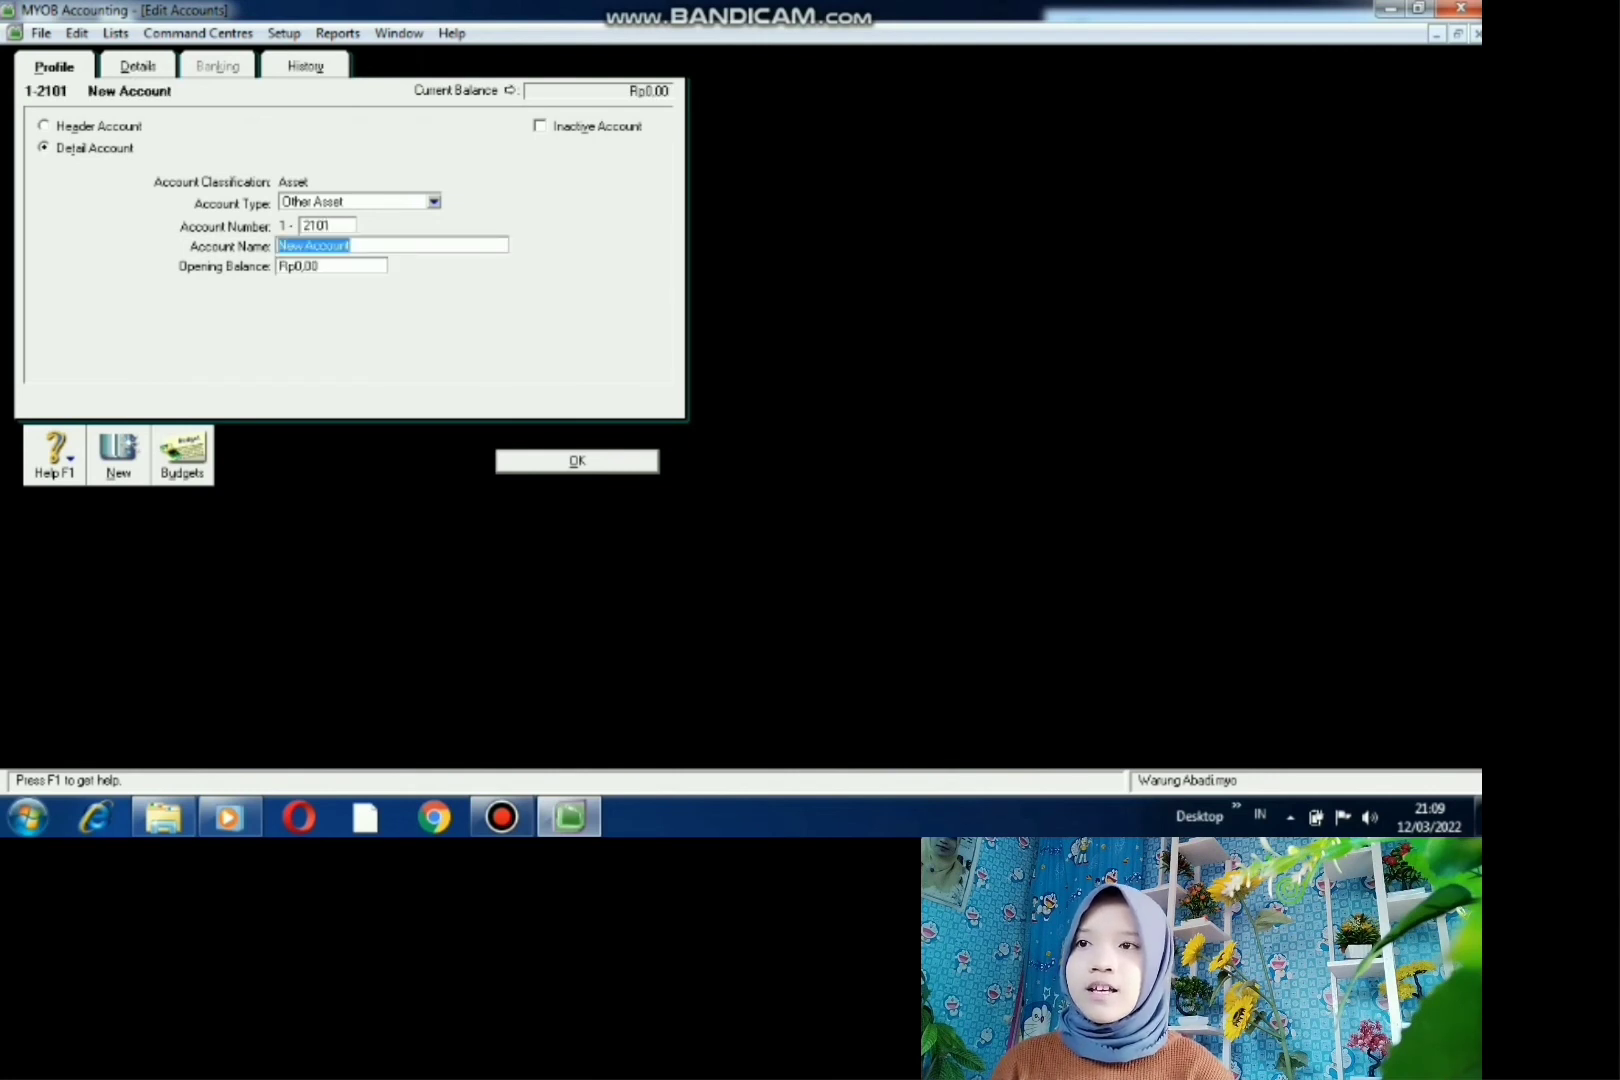
{"action": "key", "text": "BackSpace"}
{"action": "type", "text": "K"}
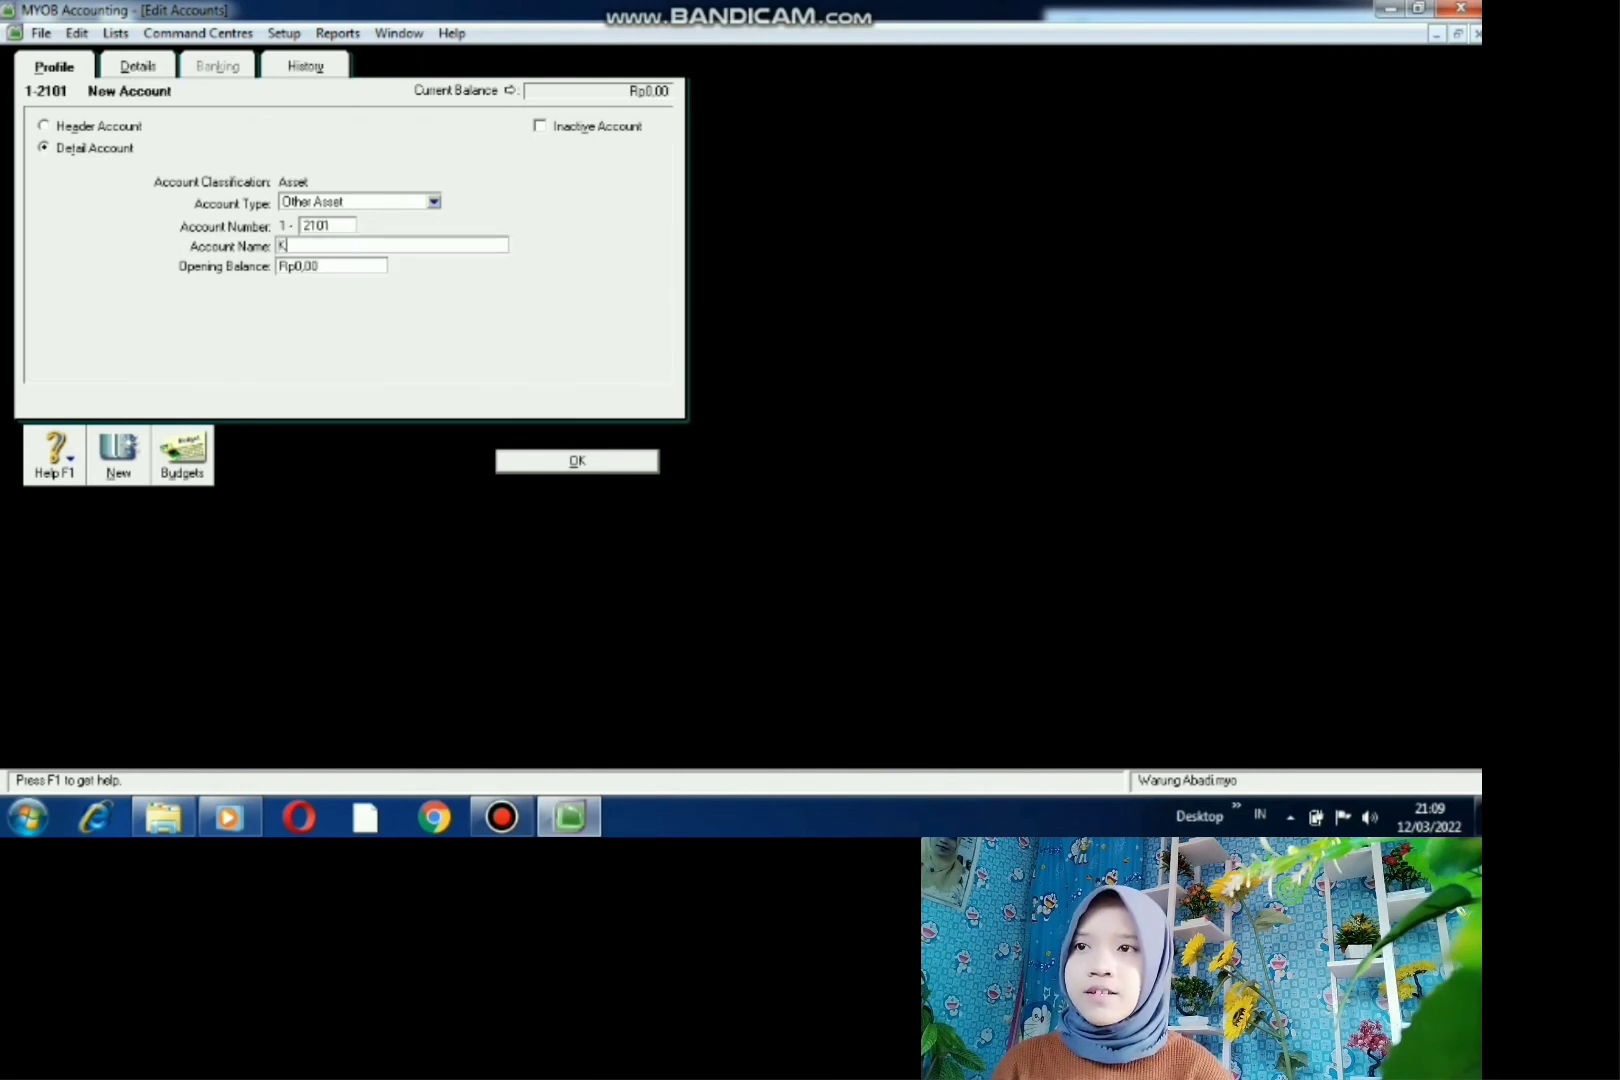
{"action": "type", "text": "ENDARAAN"}
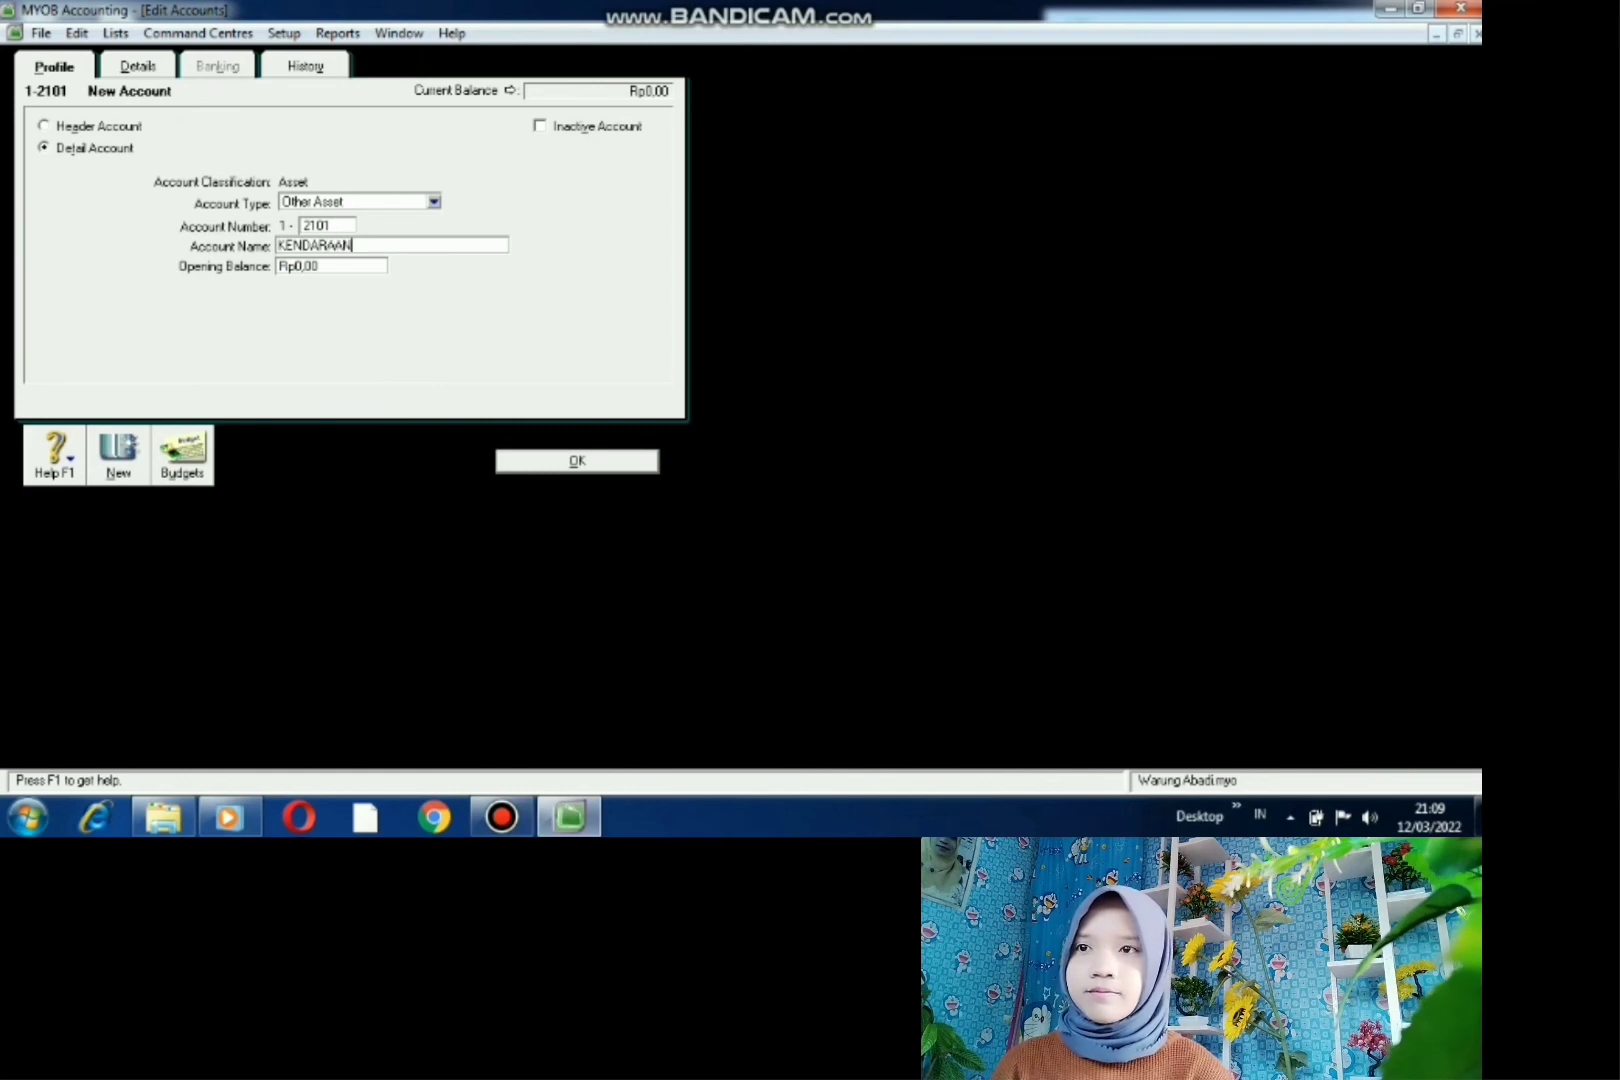
{"action": "key", "text": "Return"}
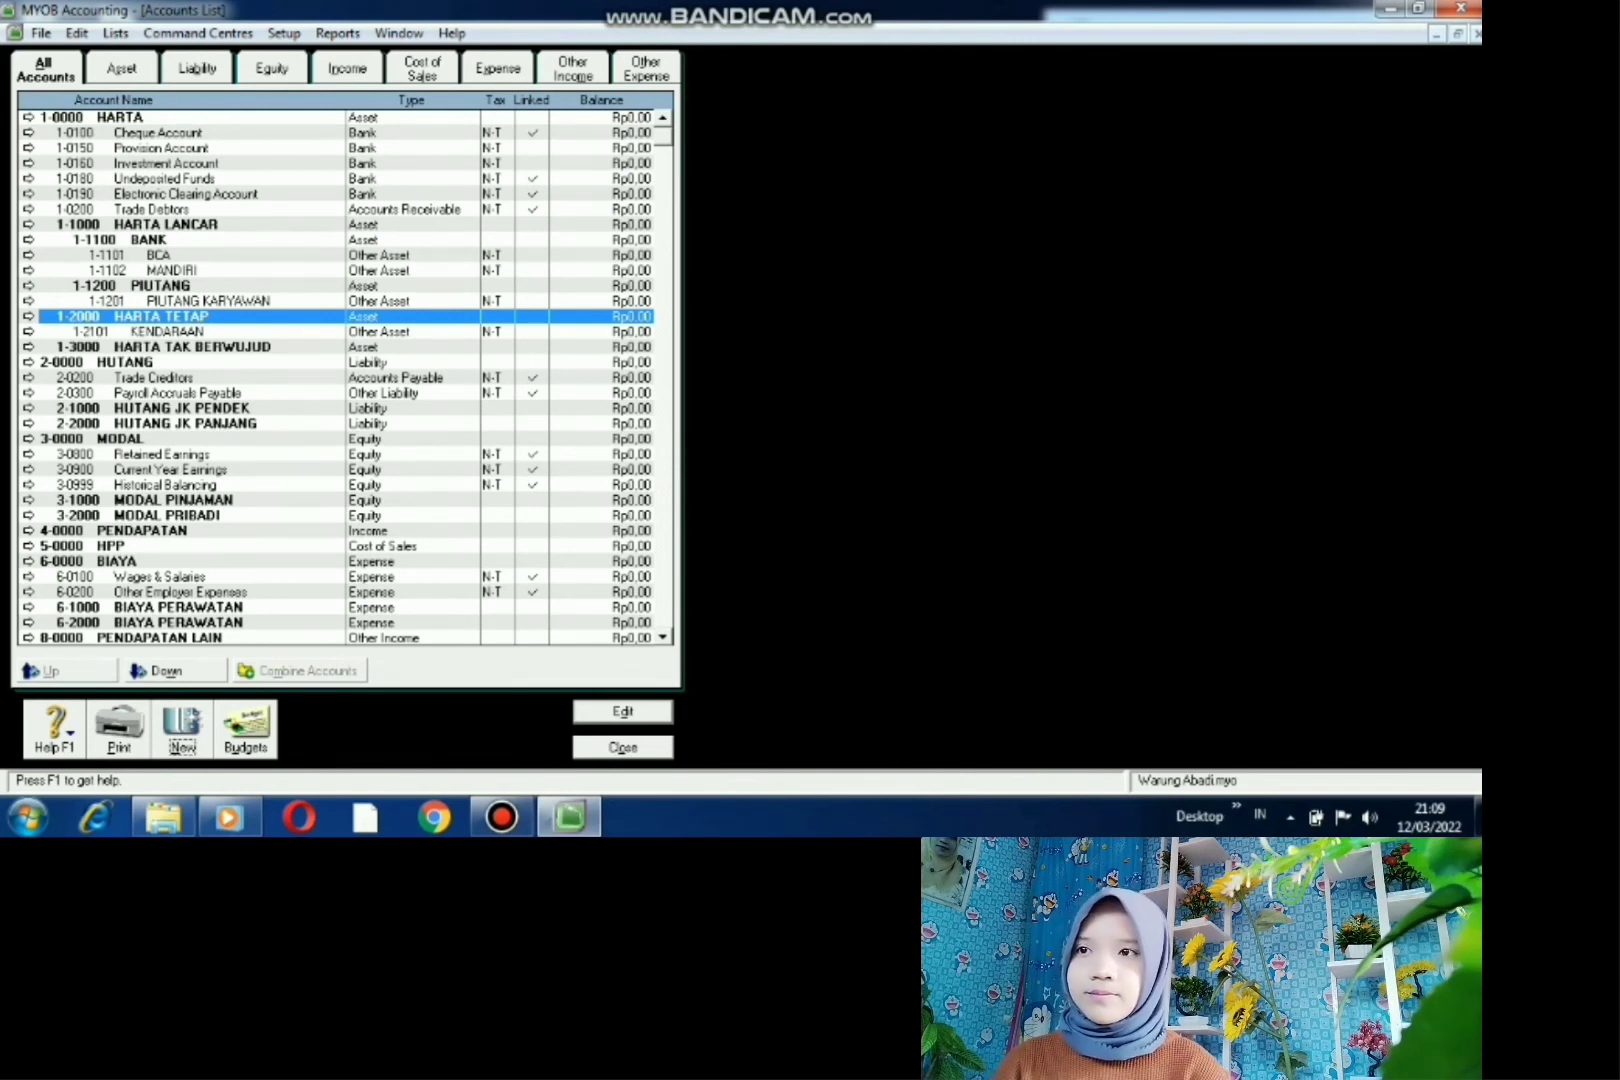
- Create detail account 2-1100 HUTANG USAHA with account type Other Current Liability
{"action": "left_click", "coordinate": [126, 362]}
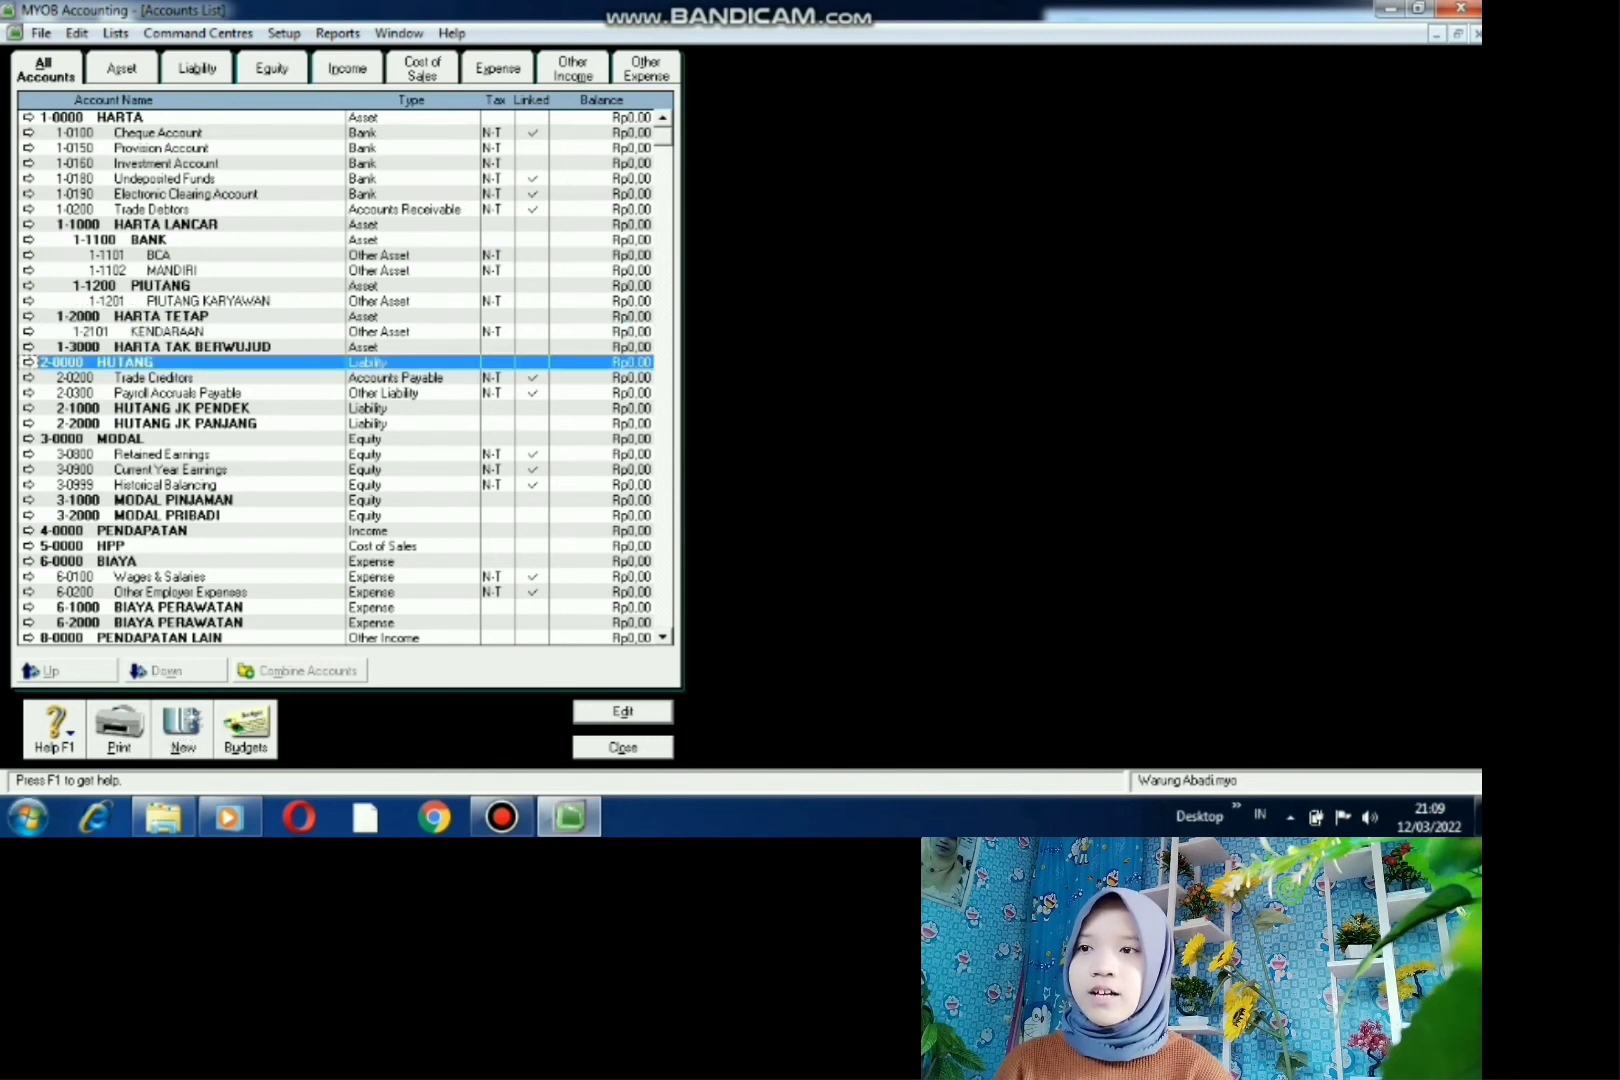
{"action": "left_click", "coordinate": [183, 727]}
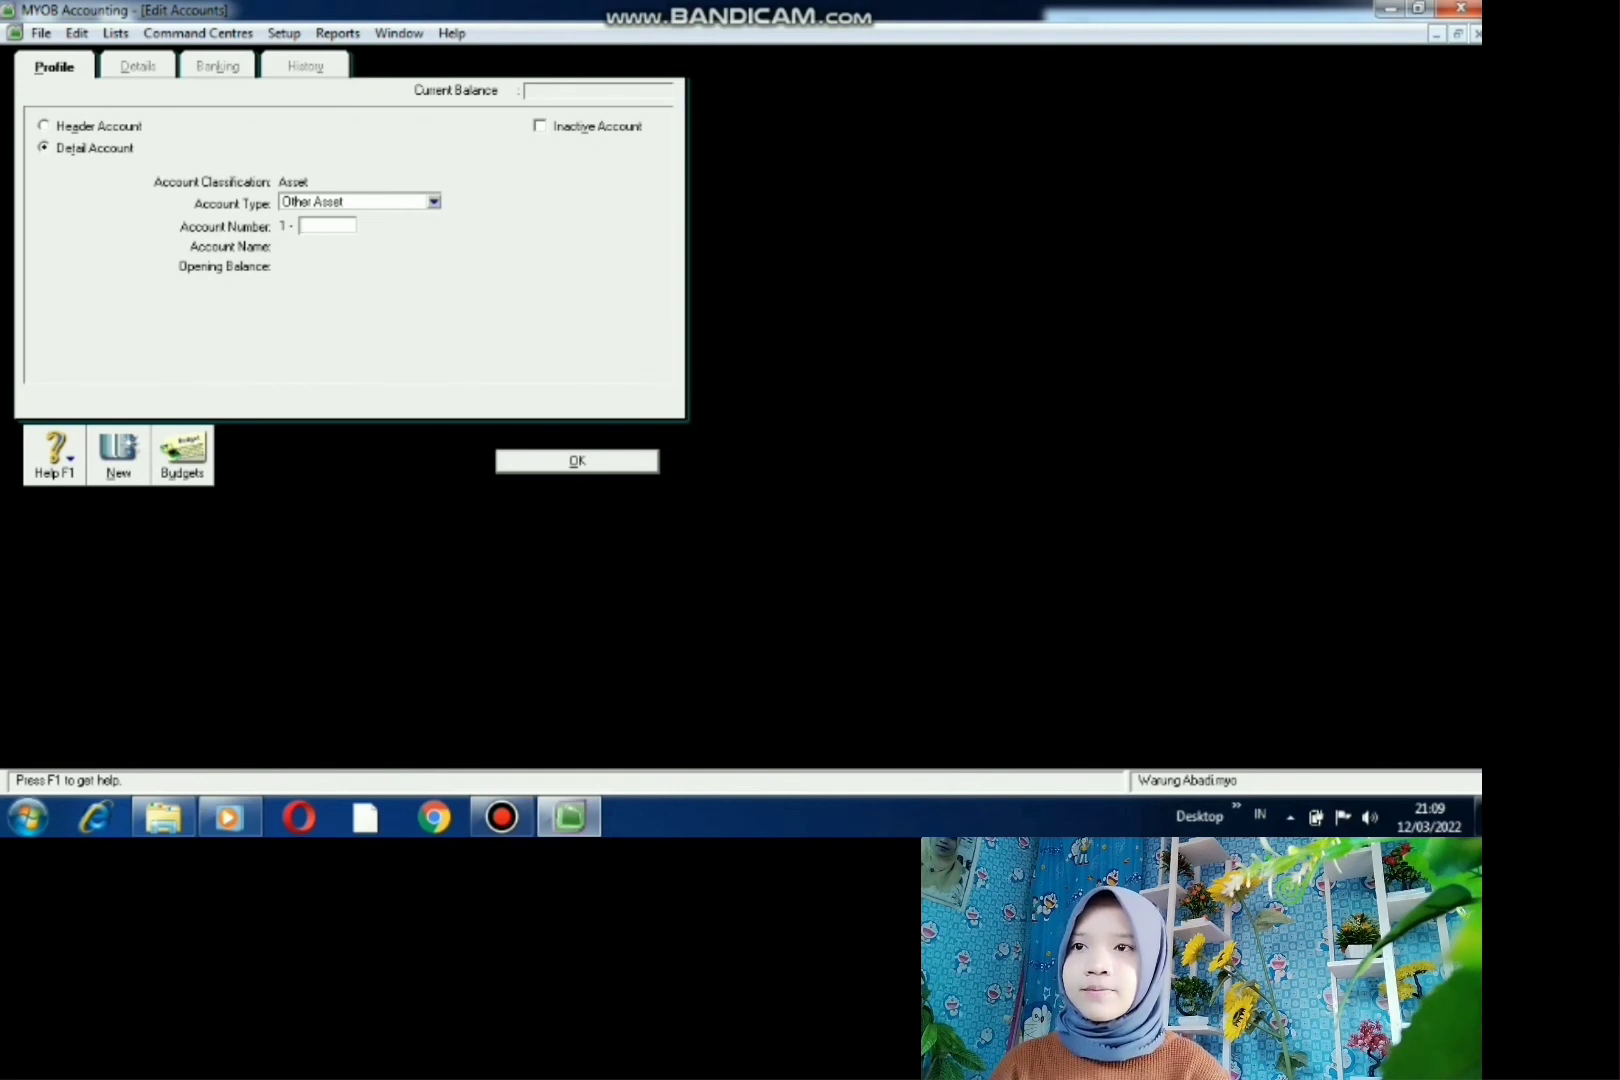
{"action": "left_click", "coordinate": [433, 202]}
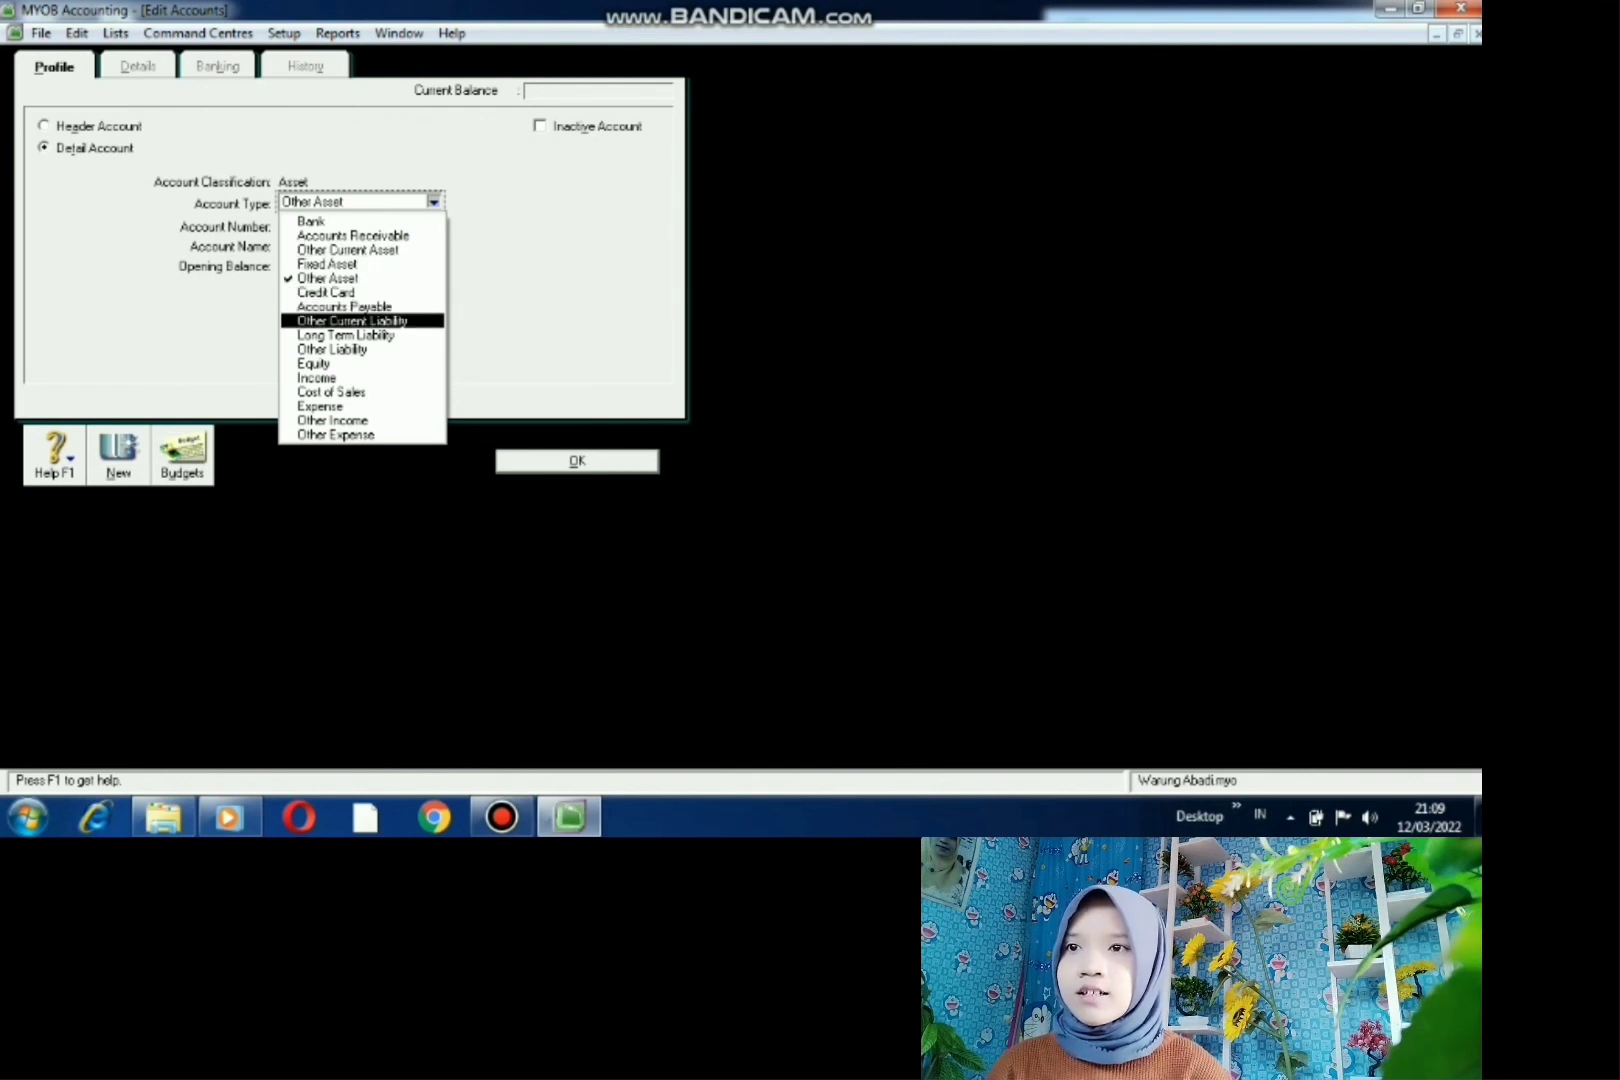
{"action": "left_click", "coordinate": [352, 321]}
{"action": "left_click", "coordinate": [326, 226]}
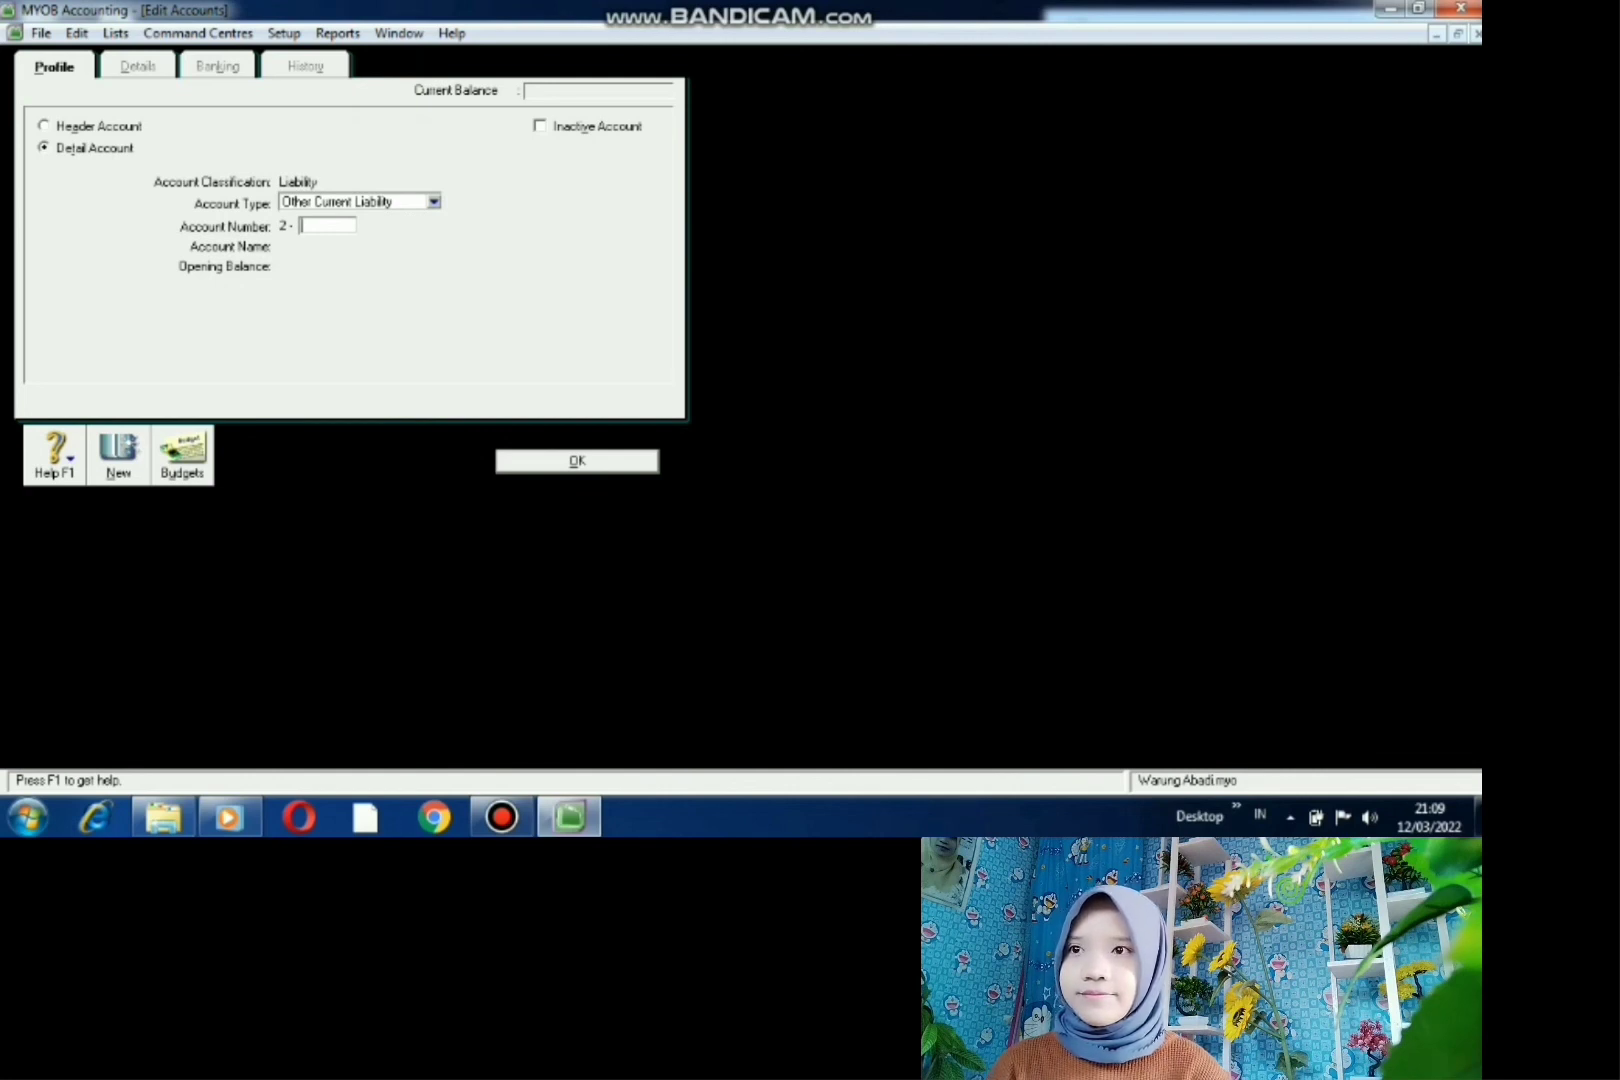
{"action": "type", "text": "1100"}
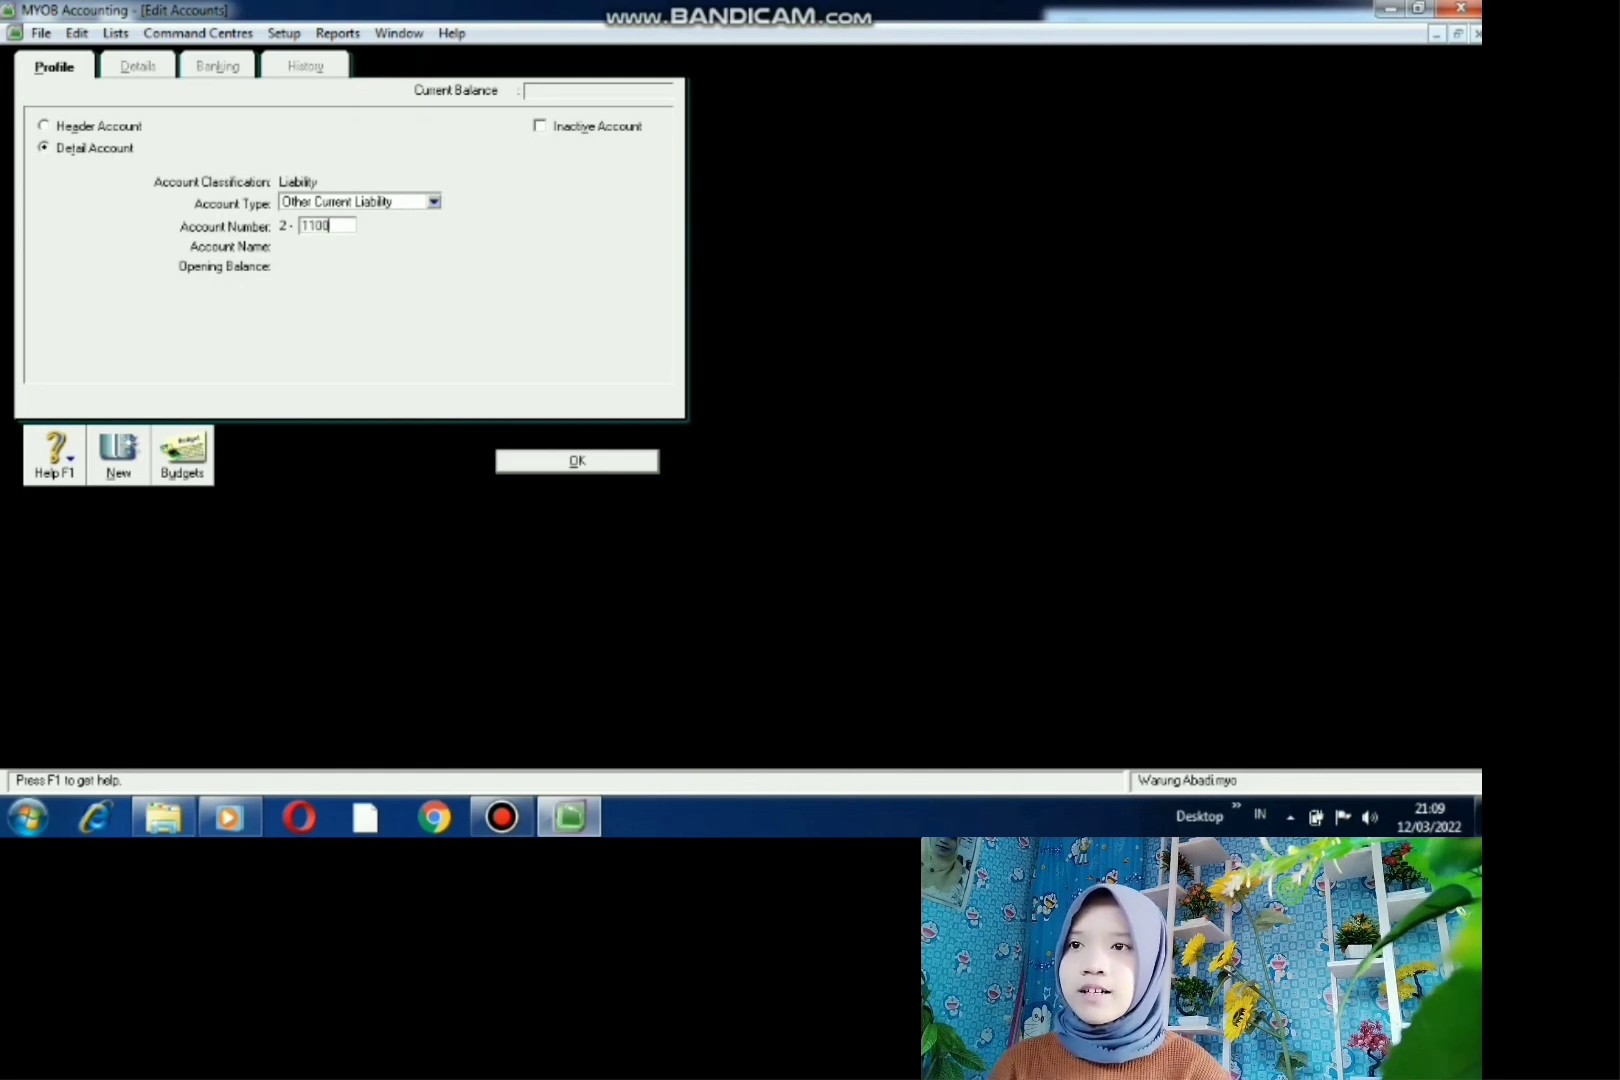
{"action": "key", "text": "Tab"}
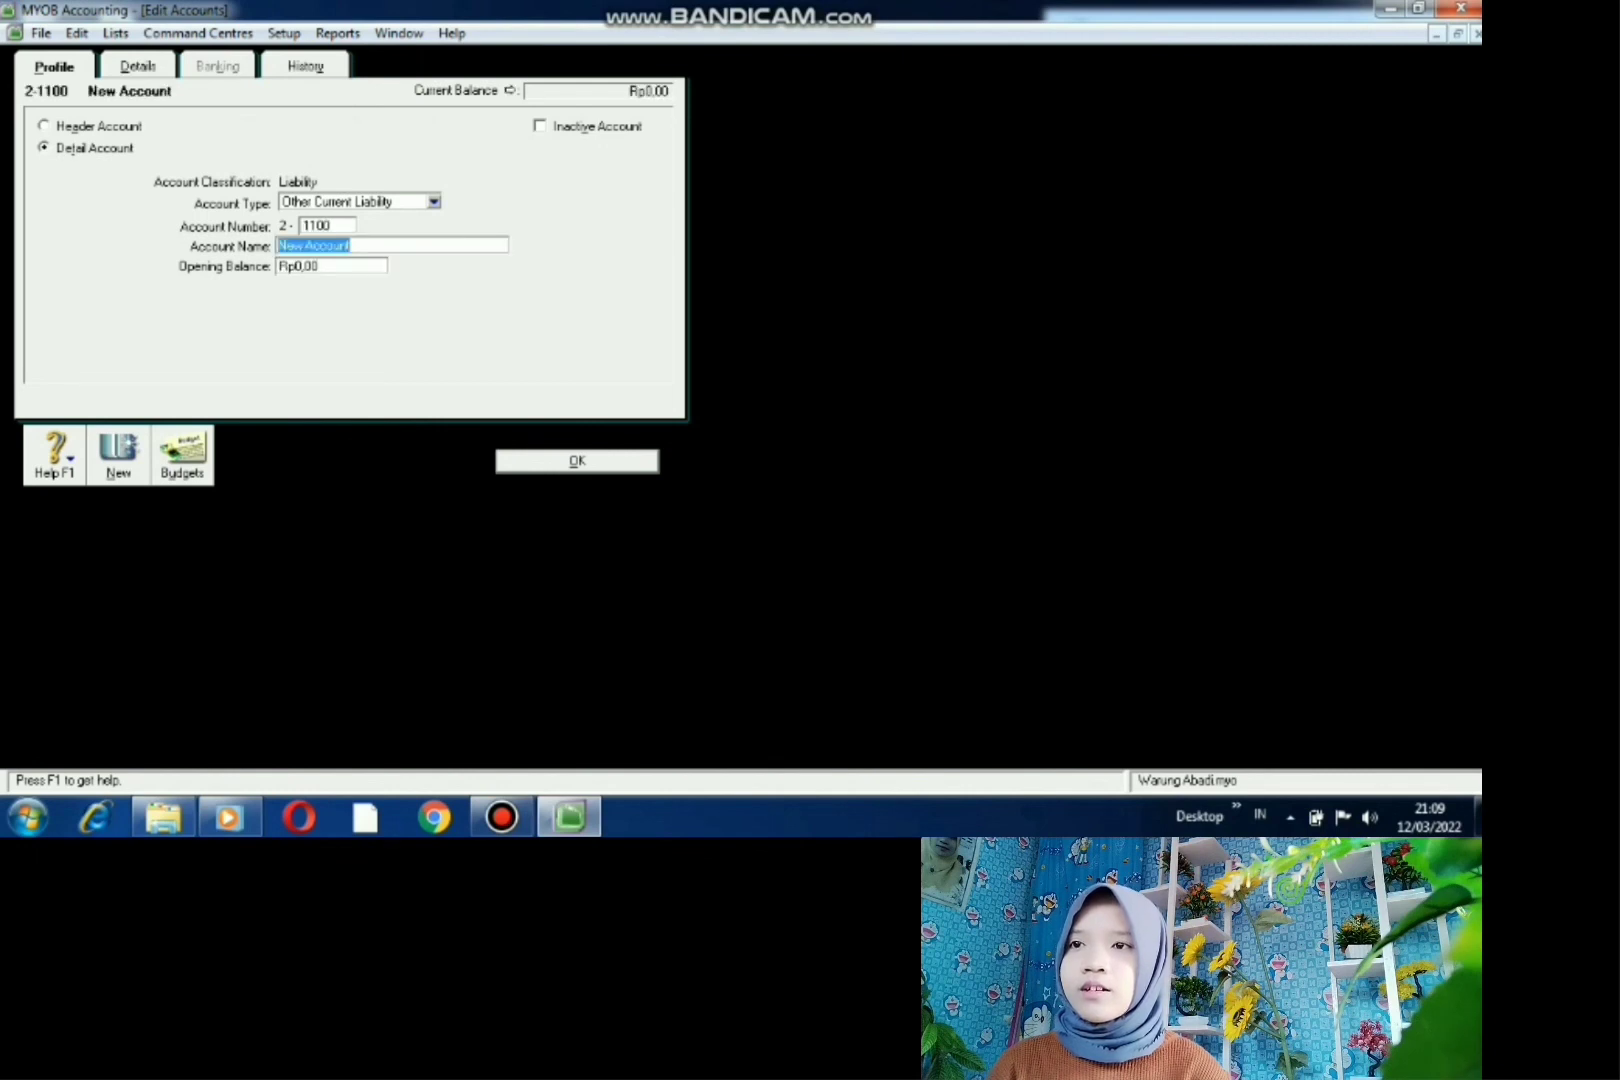
{"action": "key", "text": "BackSpace"}
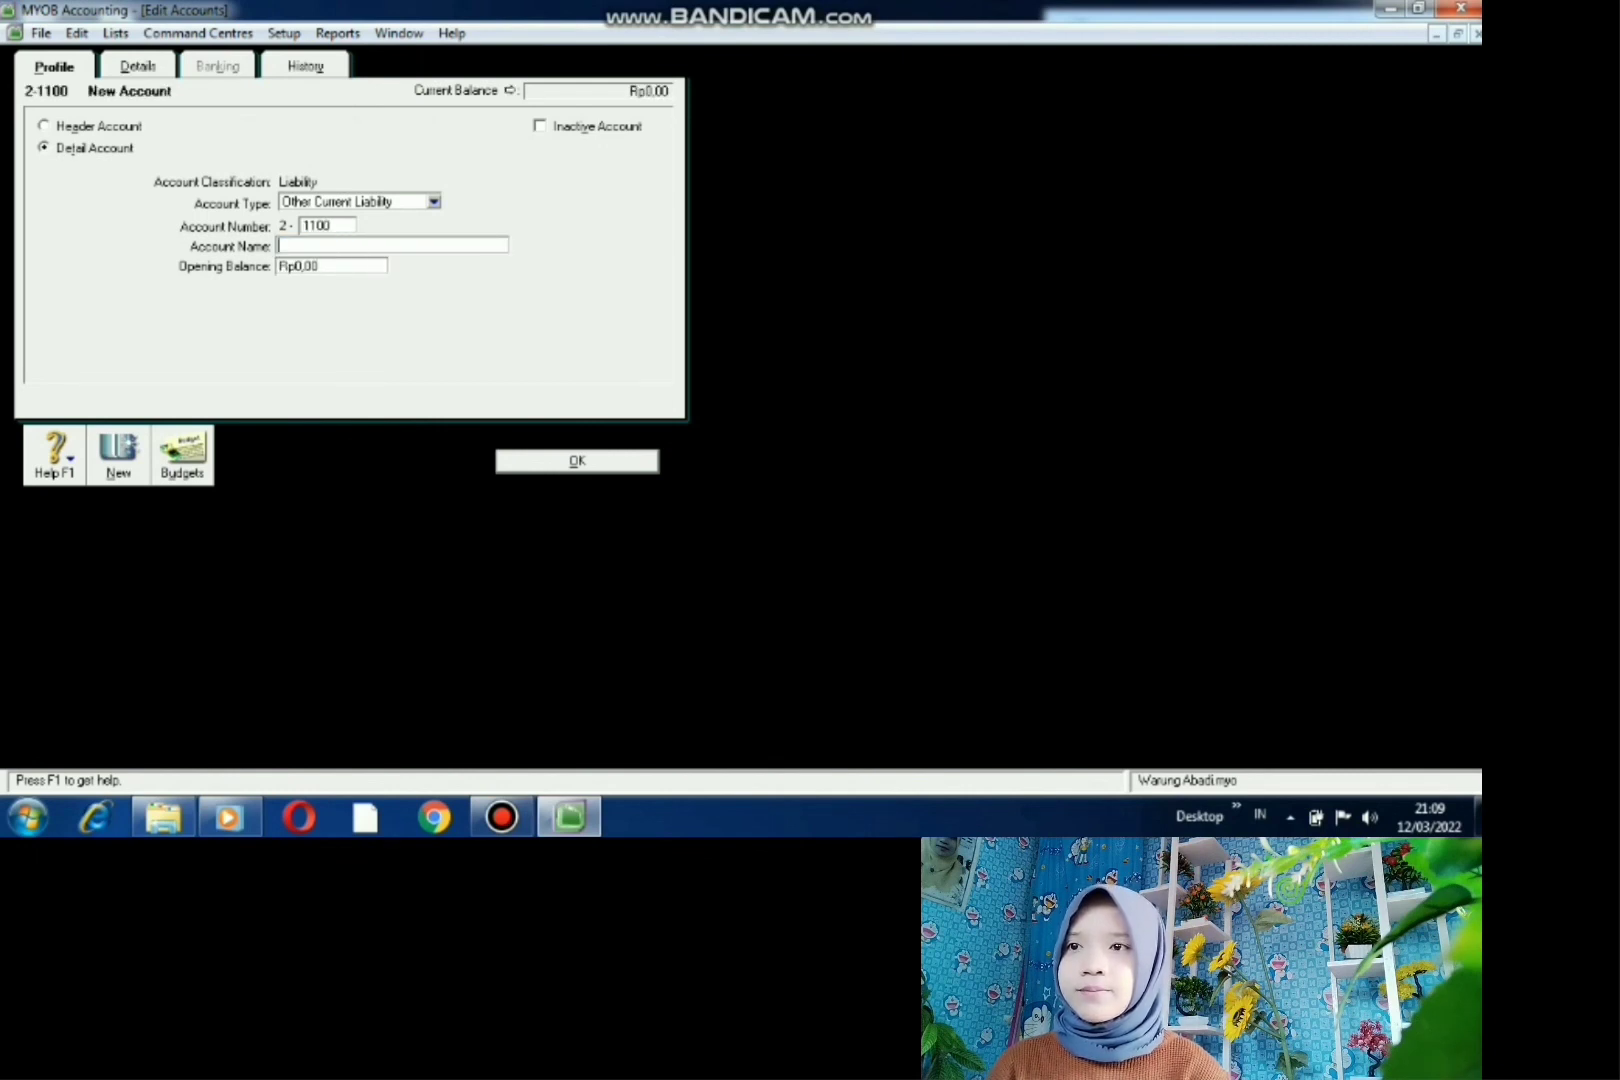
{"action": "type", "text": "HUTA"}
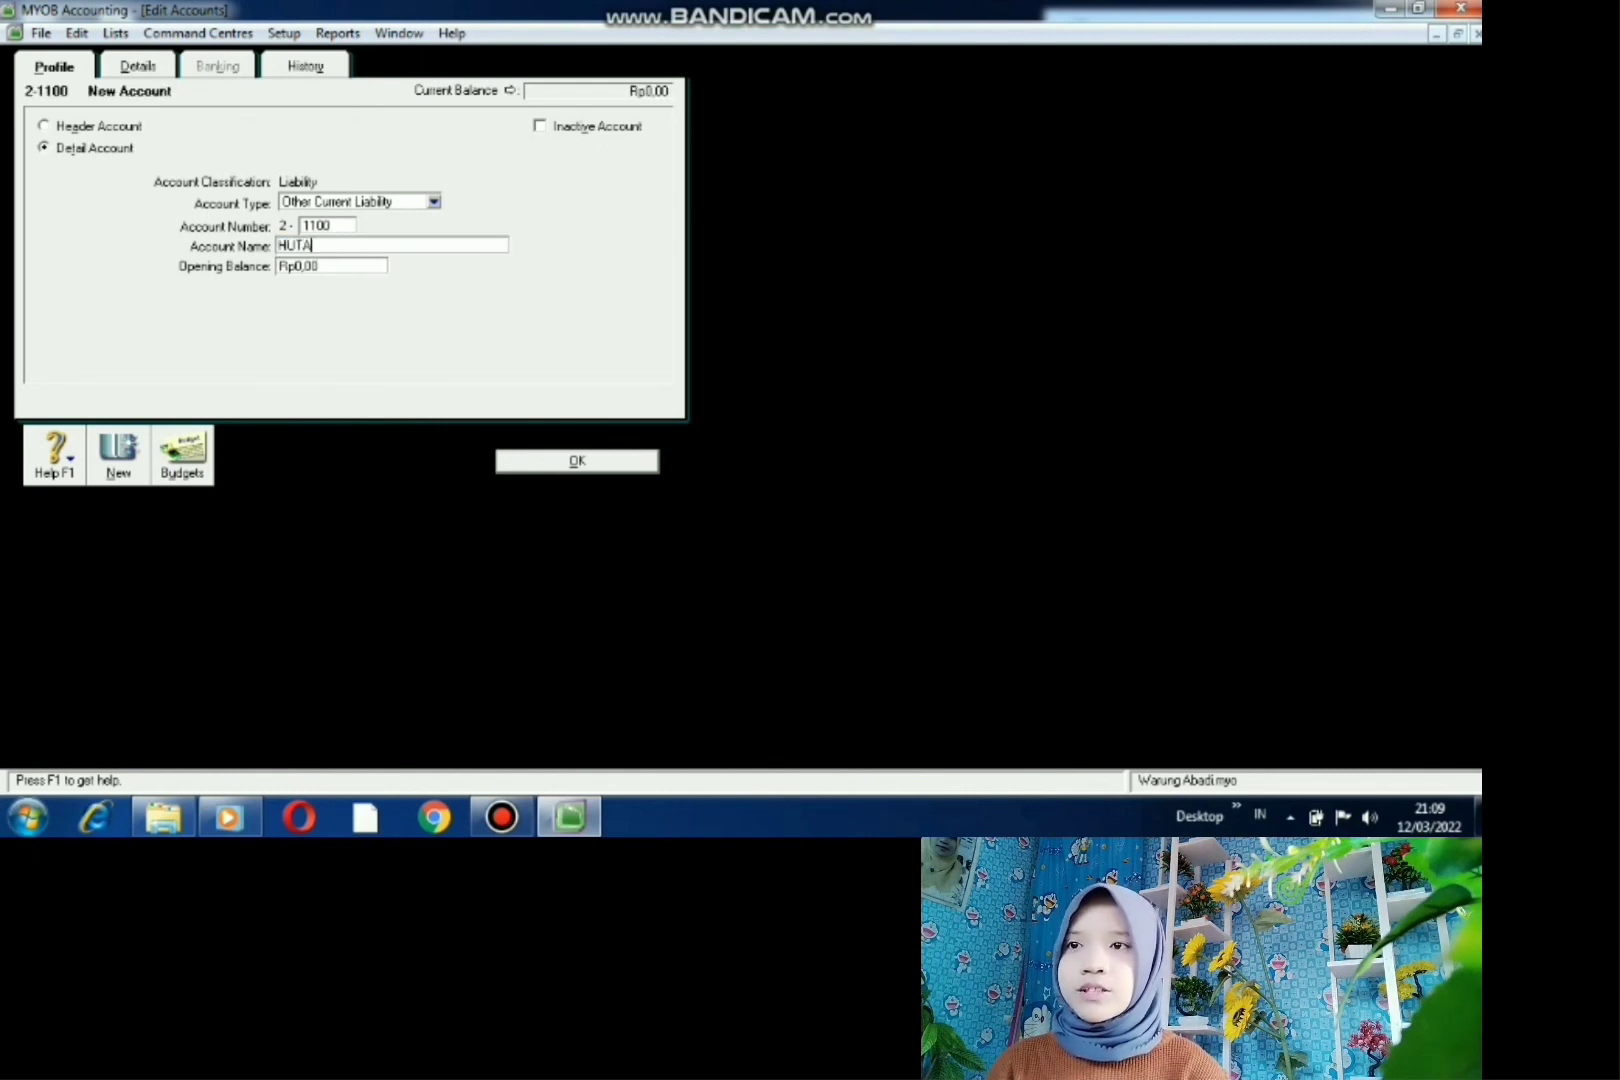
{"action": "type", "text": "NG USAHA"}
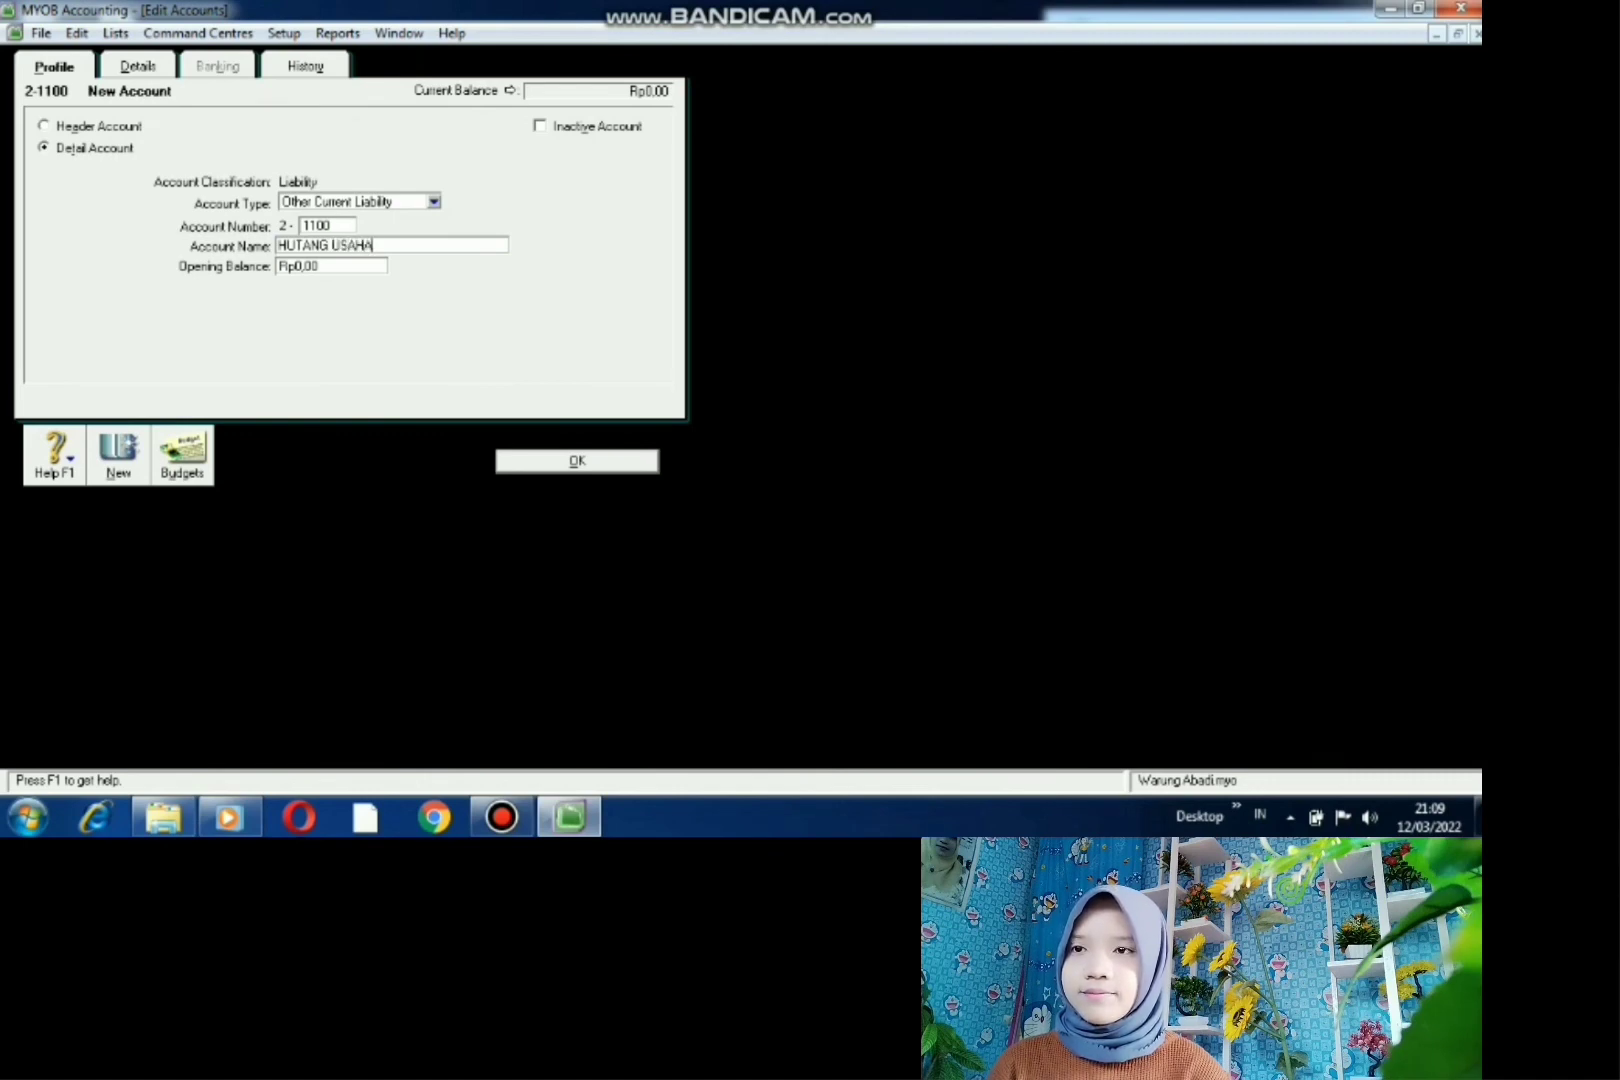
{"action": "key", "text": "Return"}
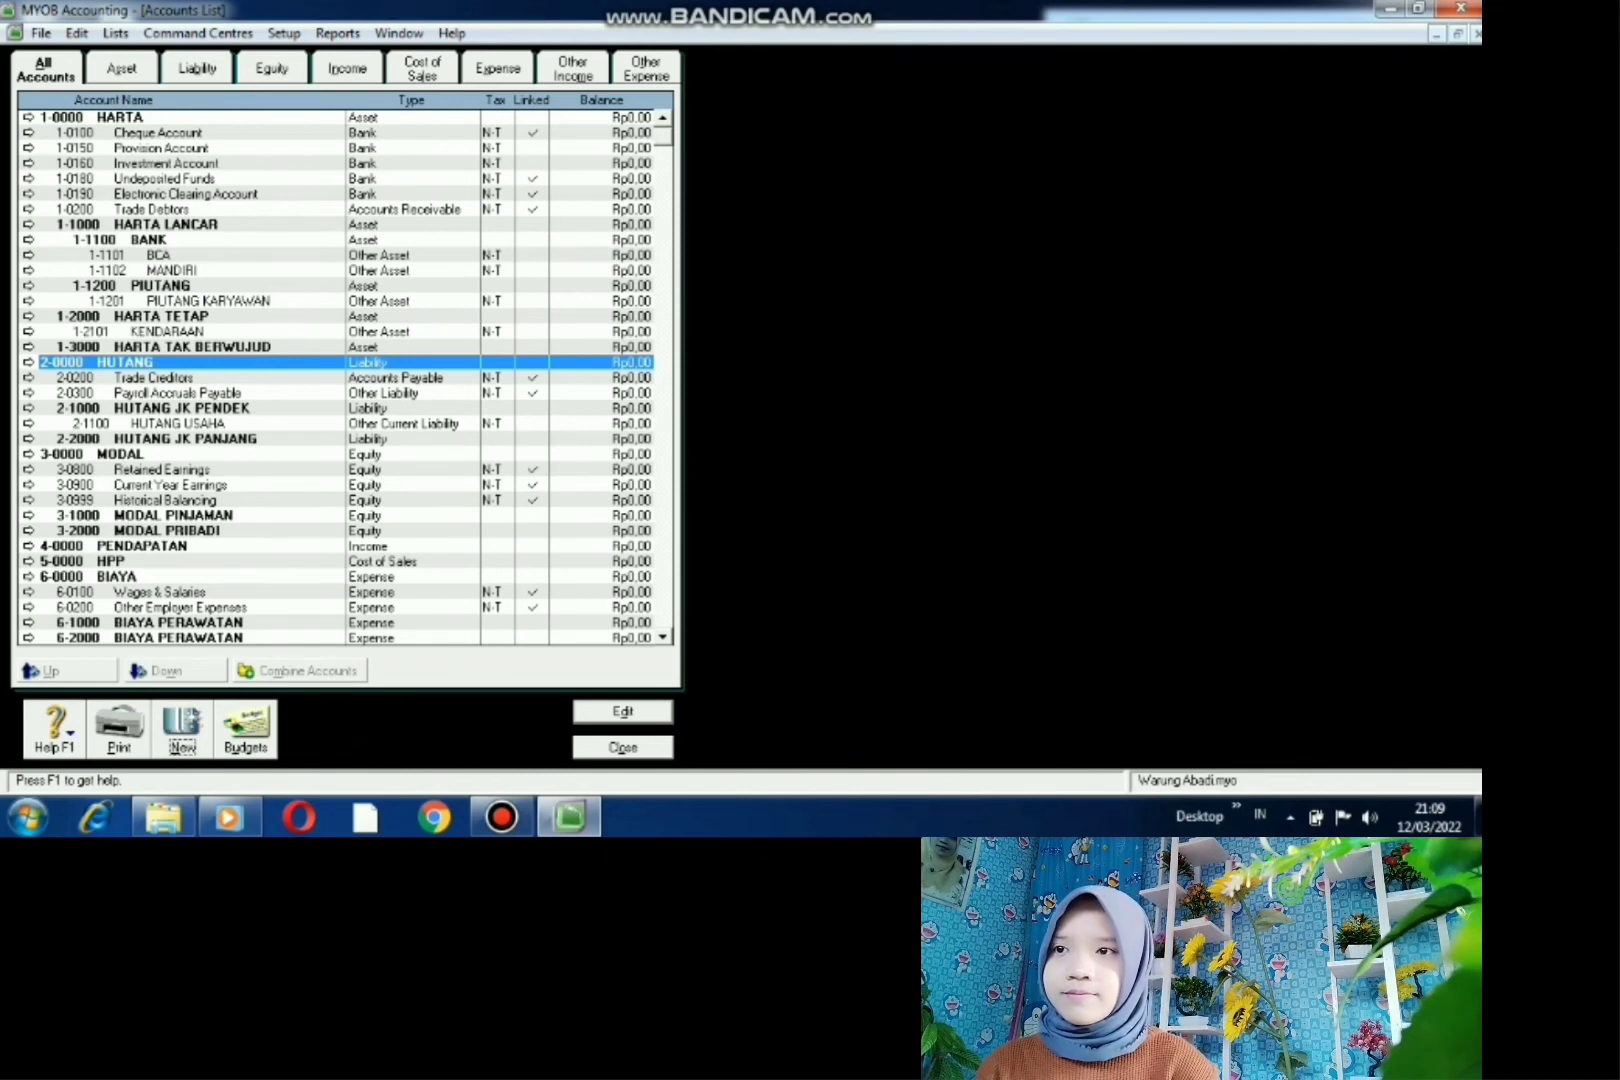
{"action": "scroll", "coordinate": [347, 380], "scroll_direction": "down", "scroll_amount": 1}
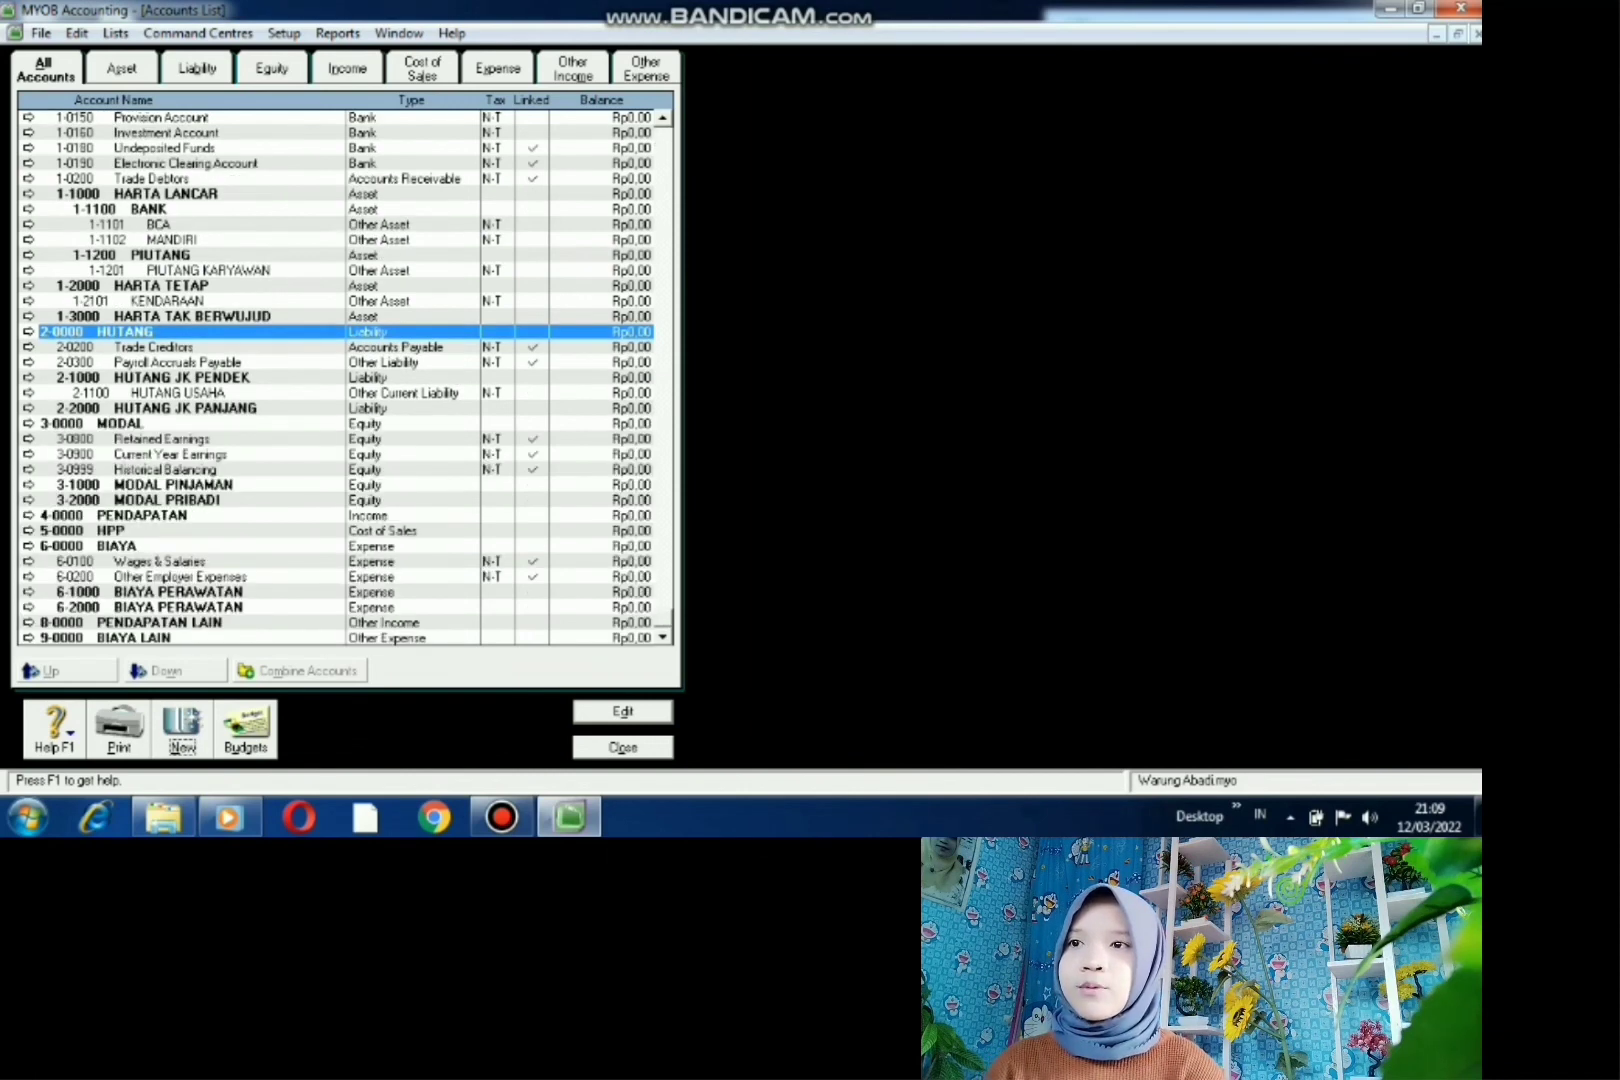
{"action": "scroll", "coordinate": [347, 380], "scroll_direction": "up", "scroll_amount": 1}
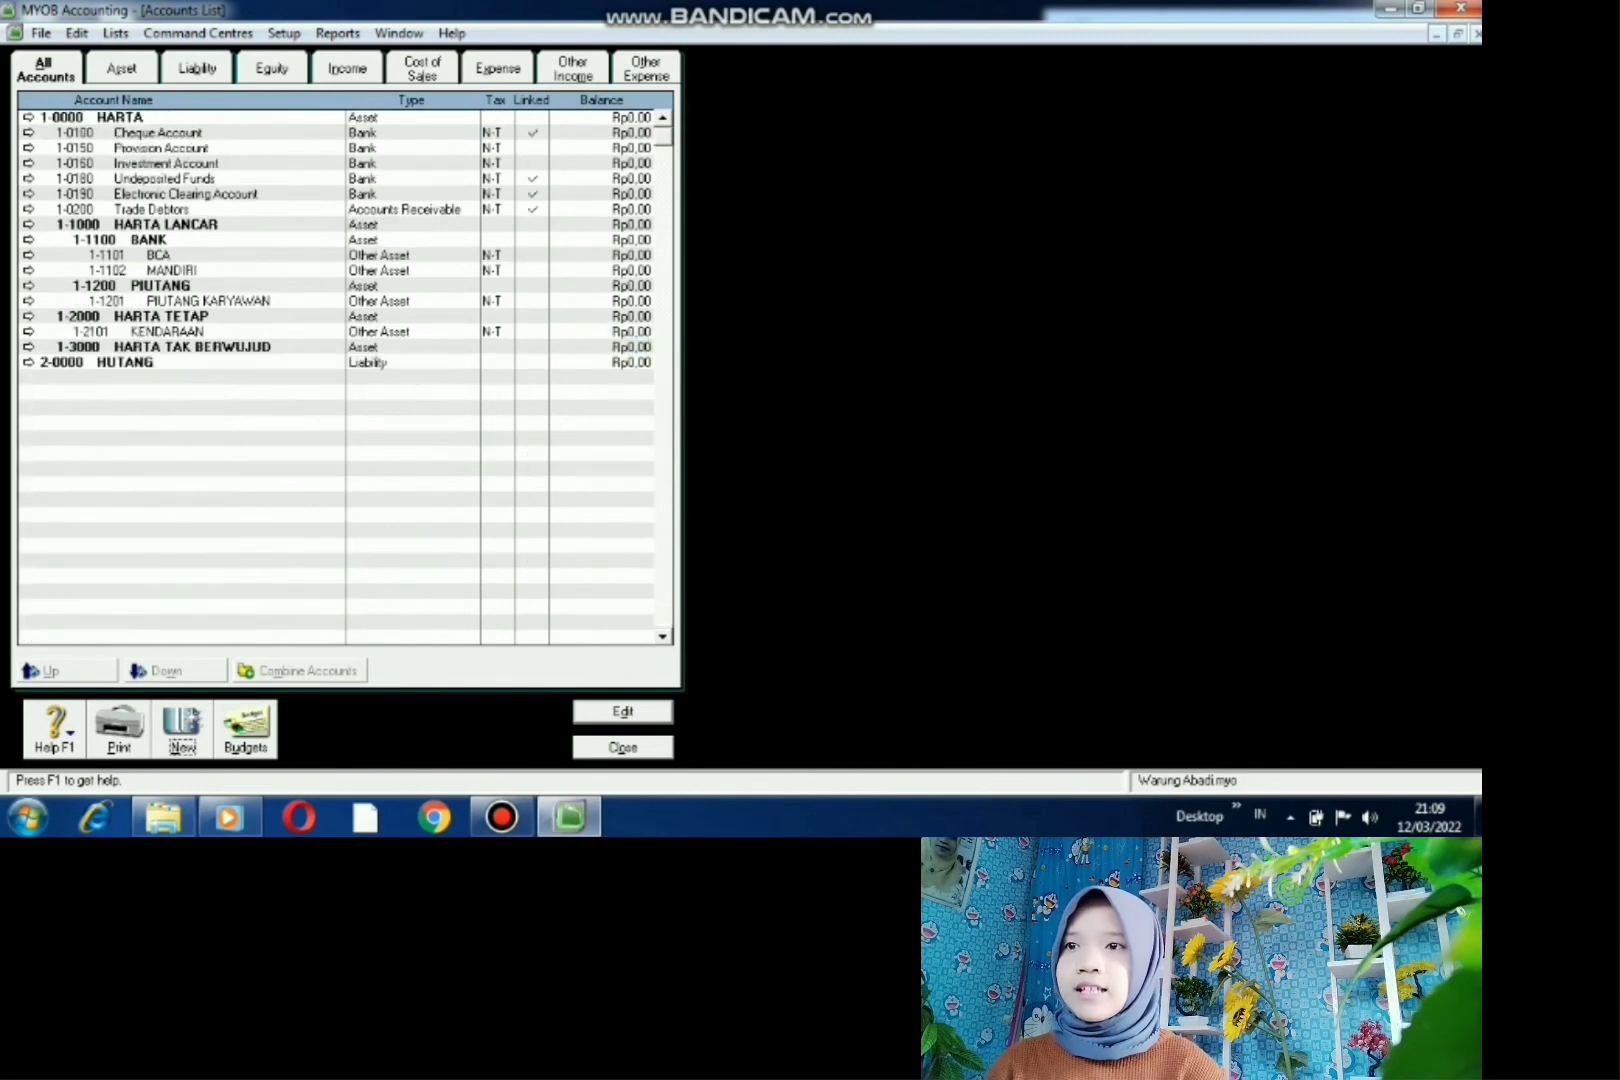